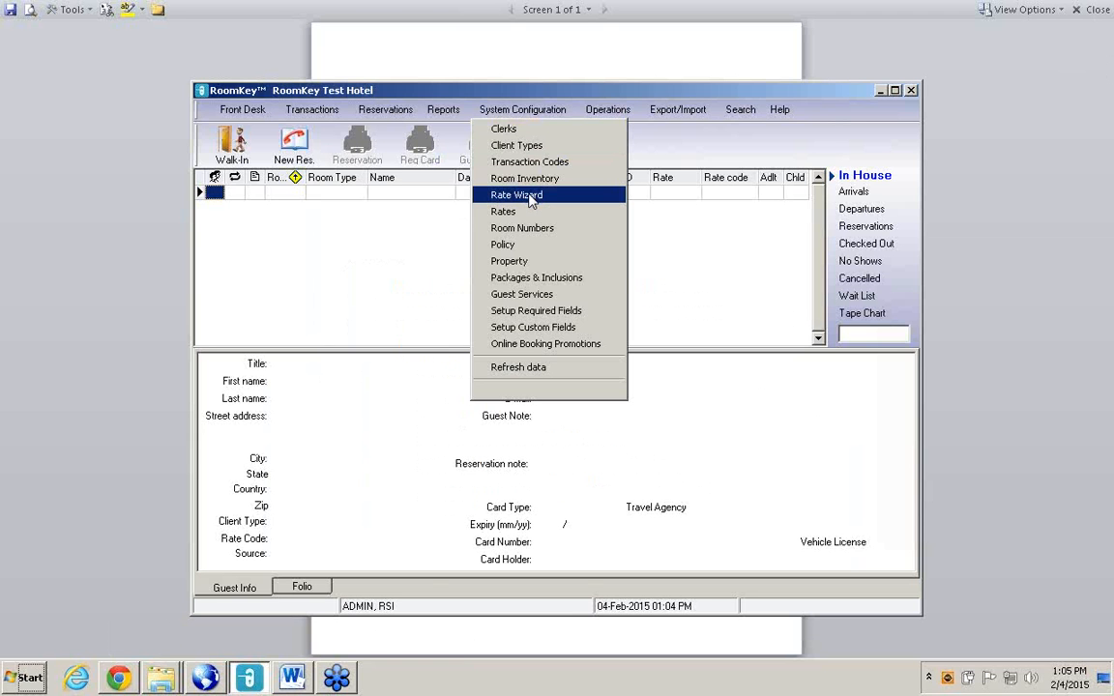
# - Start a new rate in the Rate Wizard with the category Standard rate and the name Hotel Rate
pyautogui.click(532, 196)
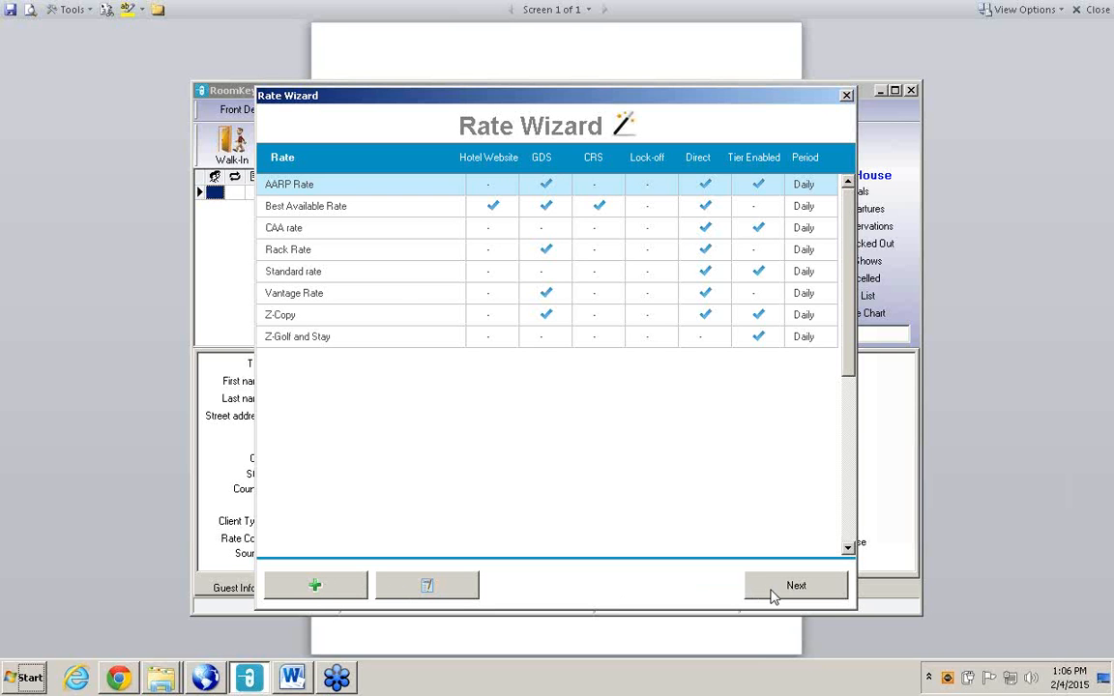
pyautogui.click(316, 592)
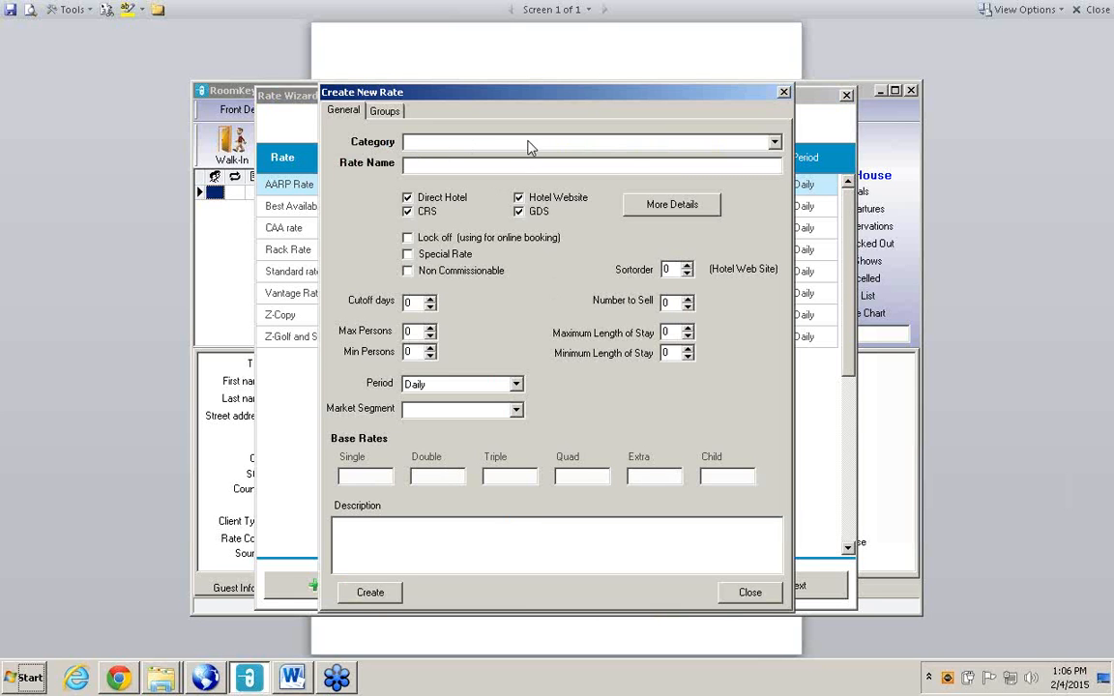
pyautogui.click(776, 144)
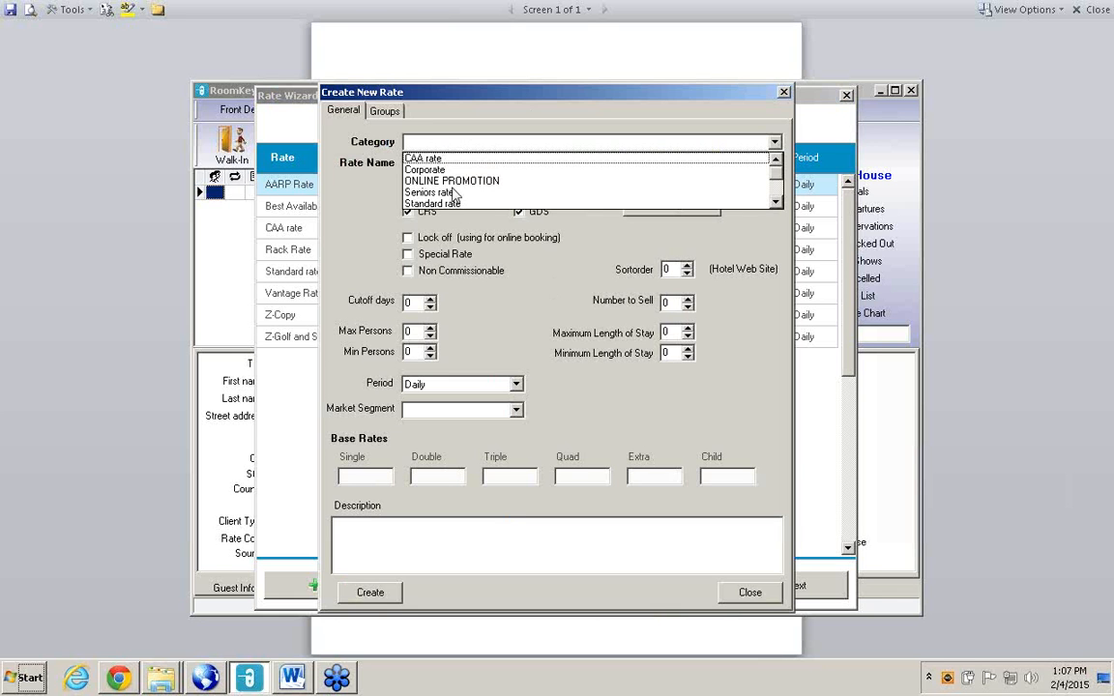
pyautogui.click(426, 203)
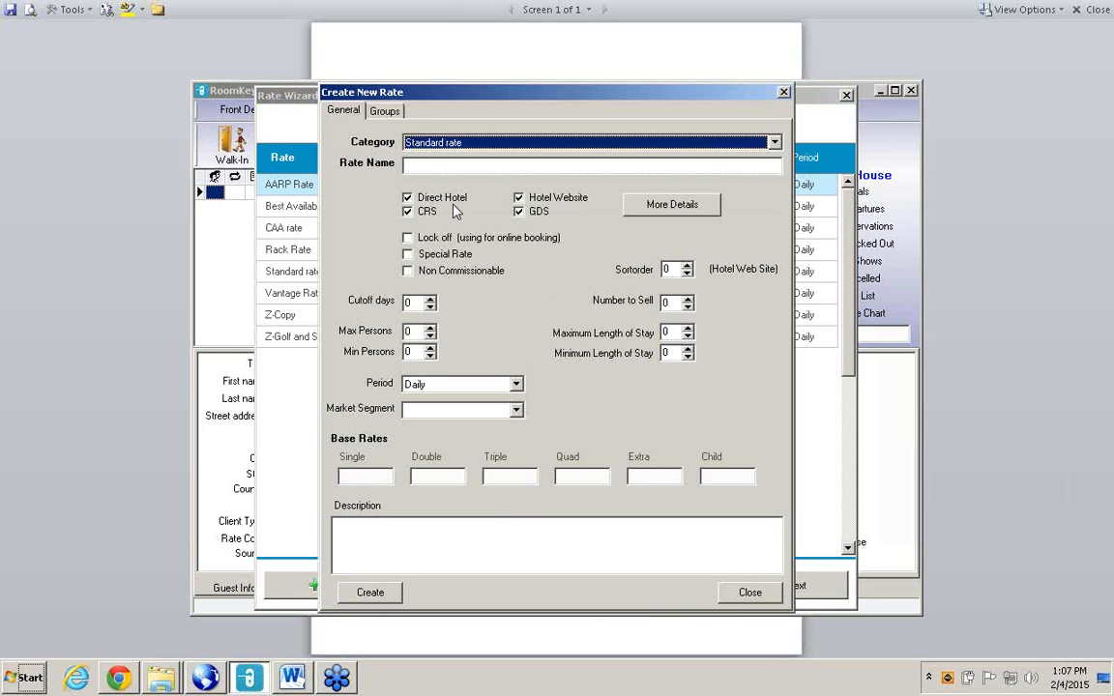
pyautogui.click(432, 165)
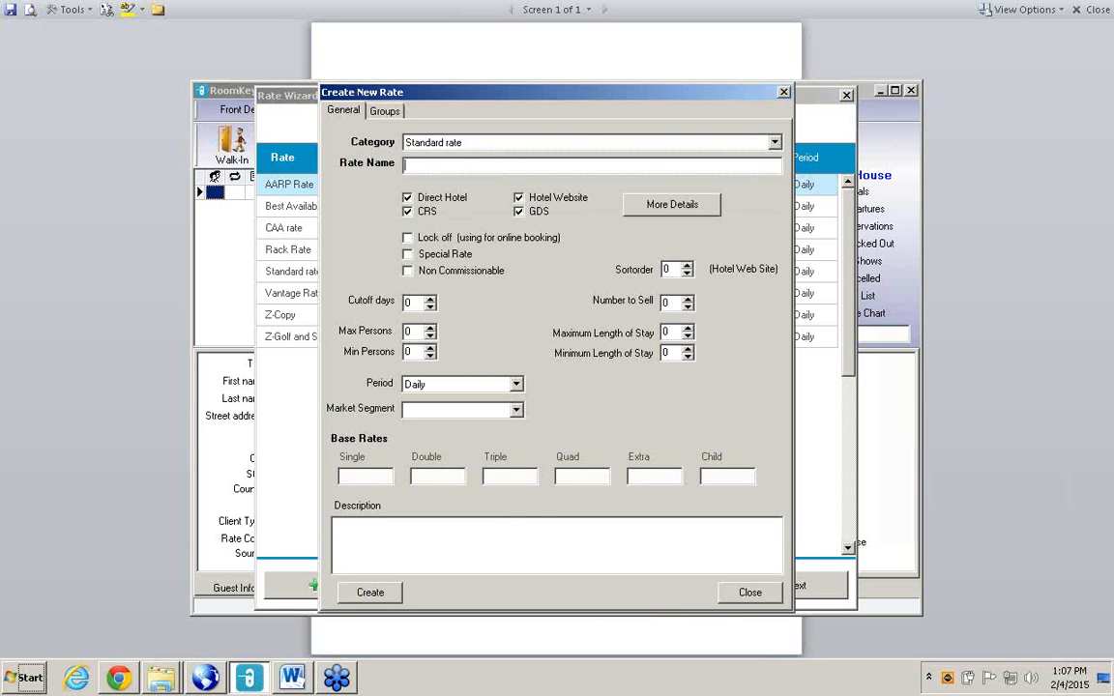
pyautogui.write('Hotel Rate')
# - Apply the detailed rate activation with Hotel Direct, Hotel Website and GDS enabled and CRS disabled for NSS, NSD, NSK and DBsuite
pyautogui.click(673, 207)
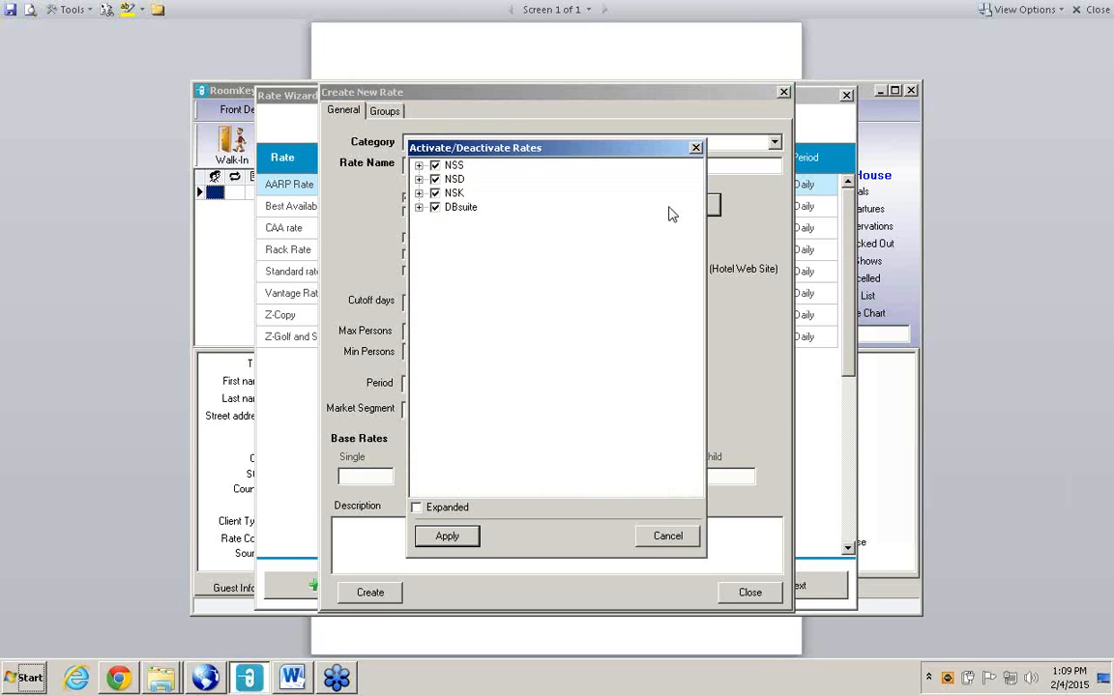
pyautogui.click(436, 208)
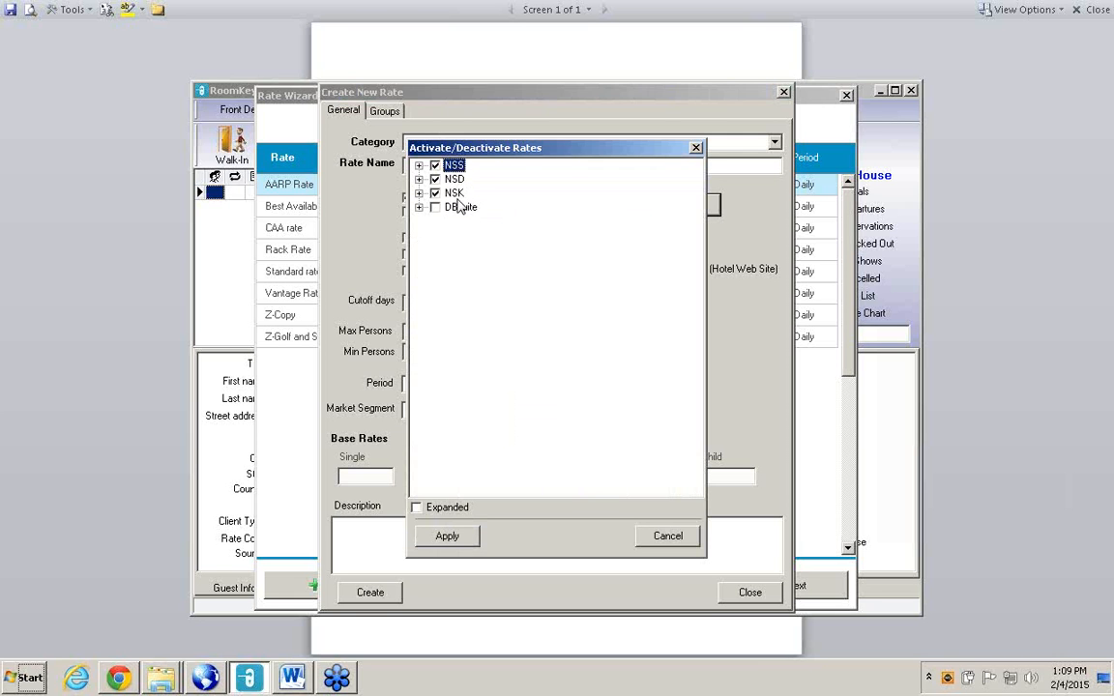
pyautogui.click(420, 166)
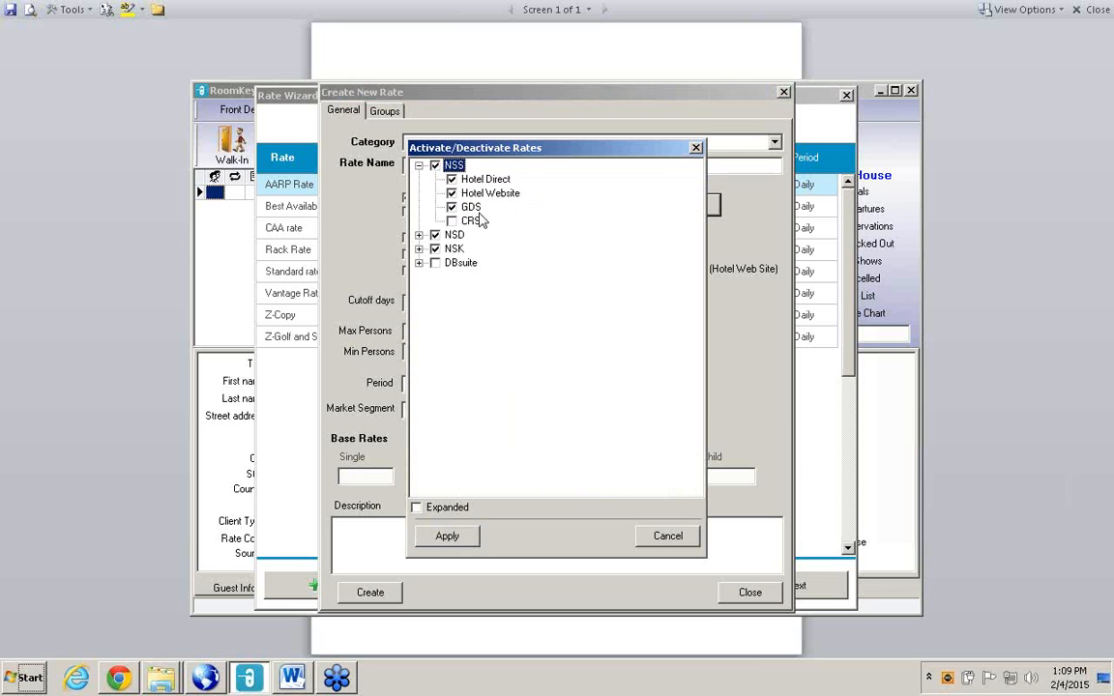
pyautogui.click(420, 263)
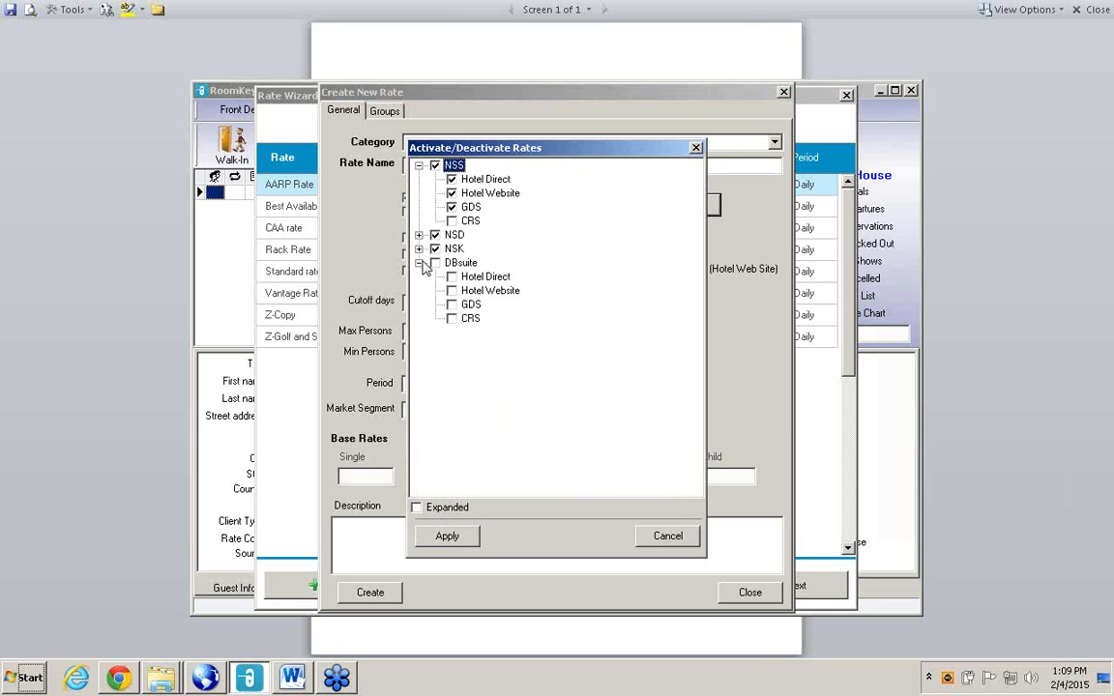
pyautogui.click(436, 263)
pyautogui.click(451, 305)
pyautogui.click(419, 249)
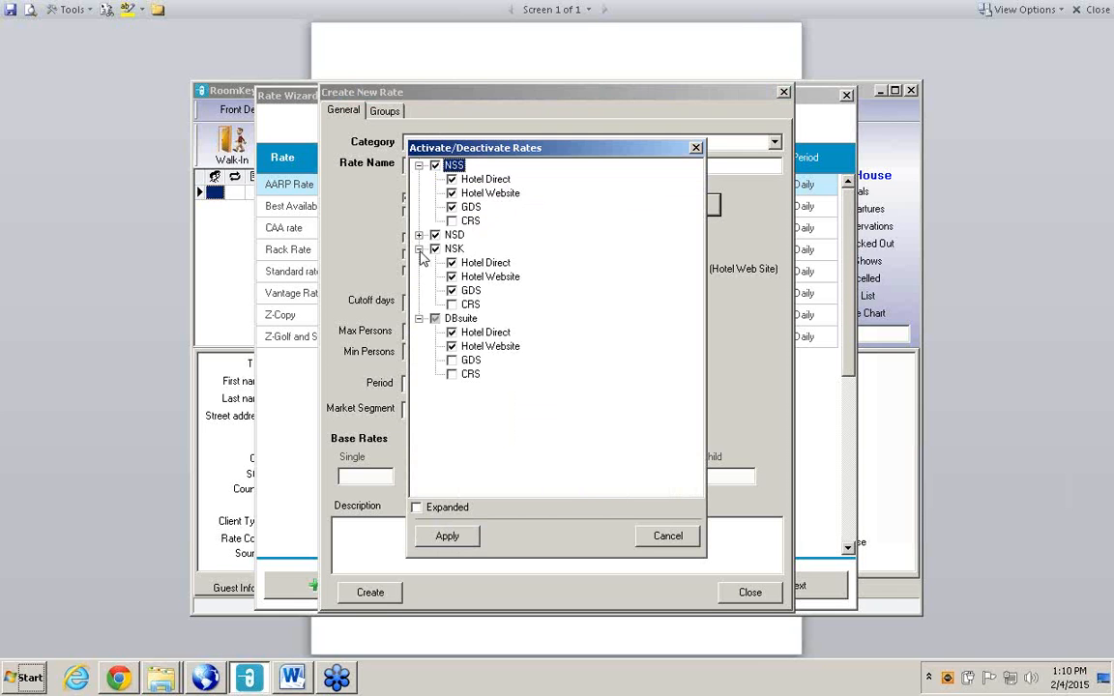
pyautogui.click(419, 236)
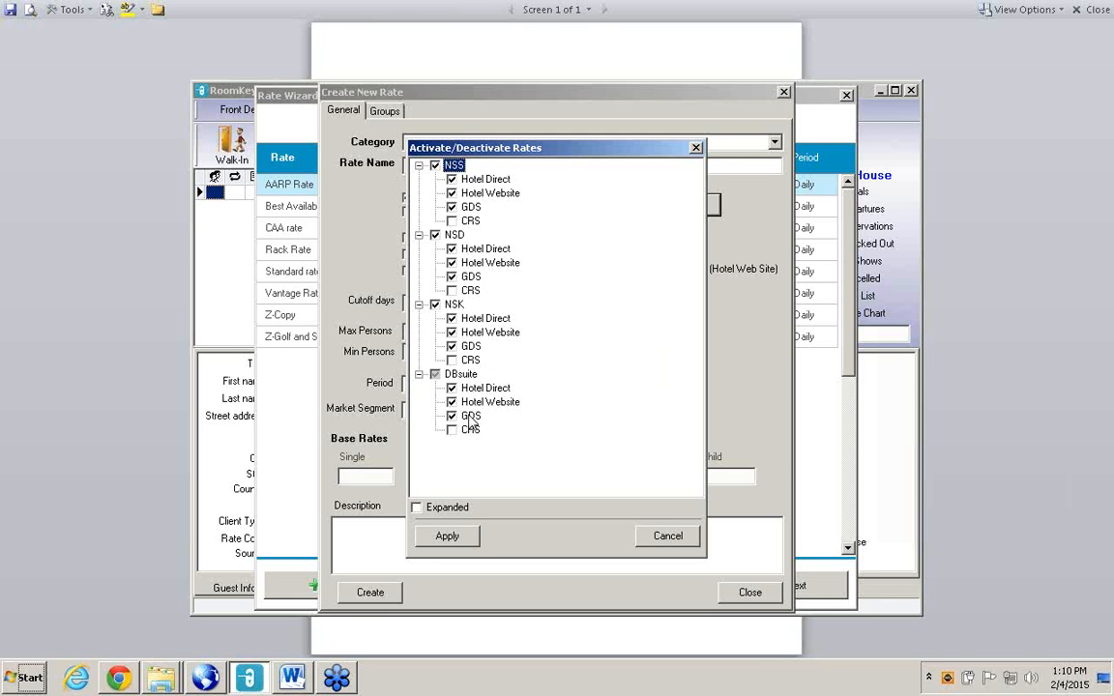
pyautogui.click(471, 535)
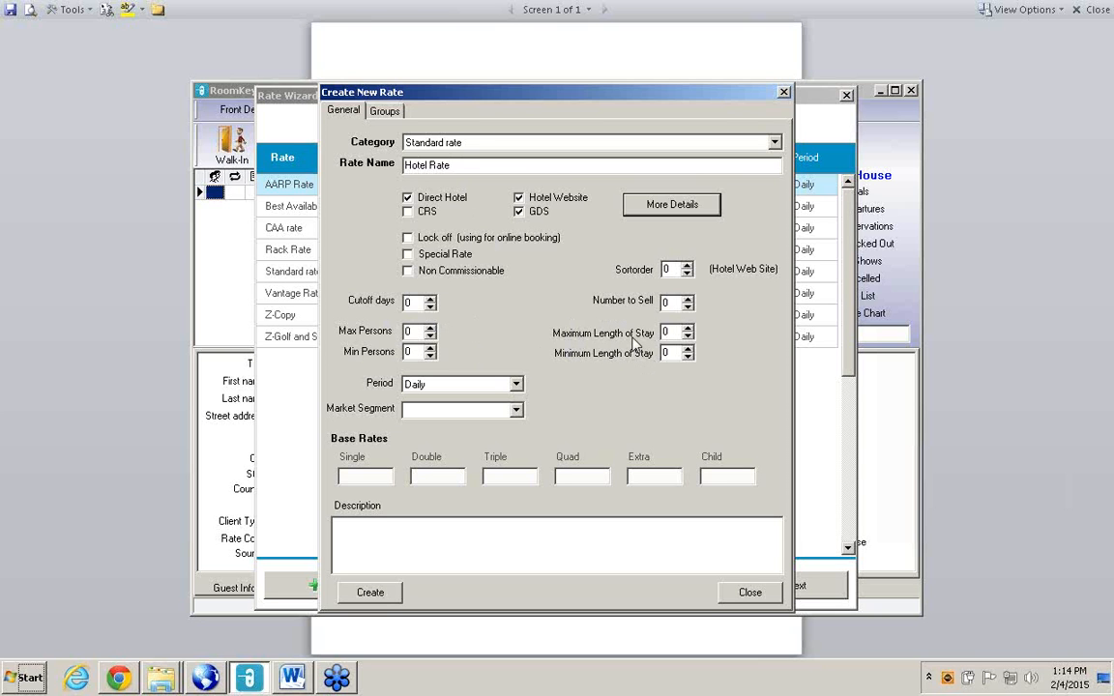
# - Set the minimum persons and the minimum length of stay to 1, keeping the period Daily
pyautogui.click(431, 348)
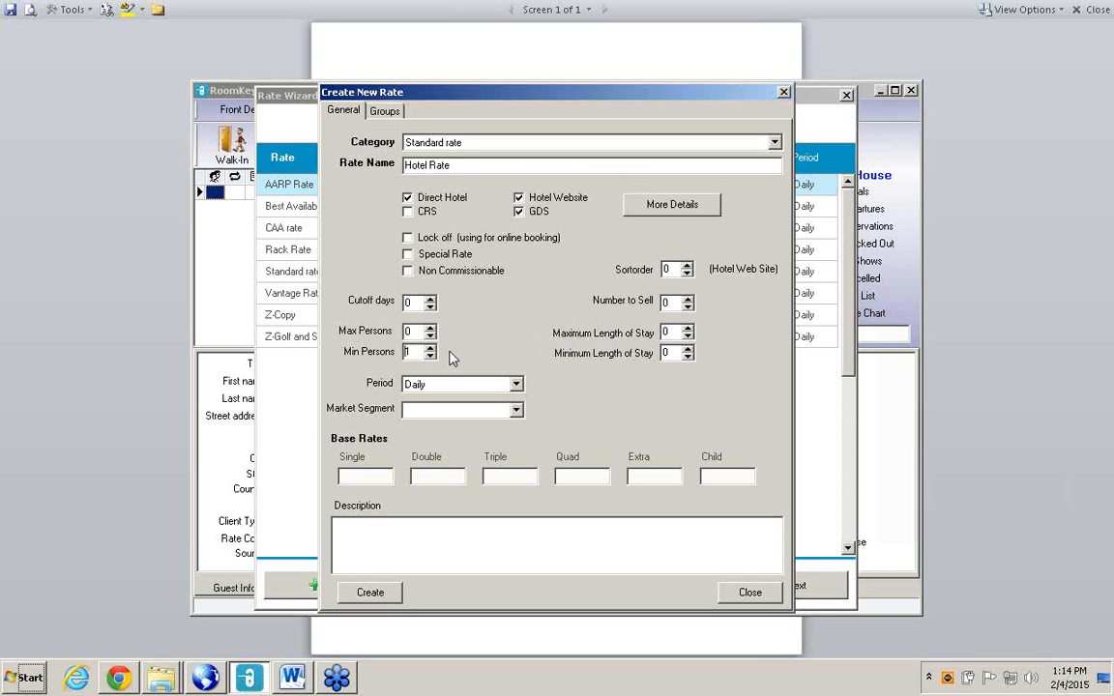
pyautogui.click(688, 349)
pyautogui.click(518, 384)
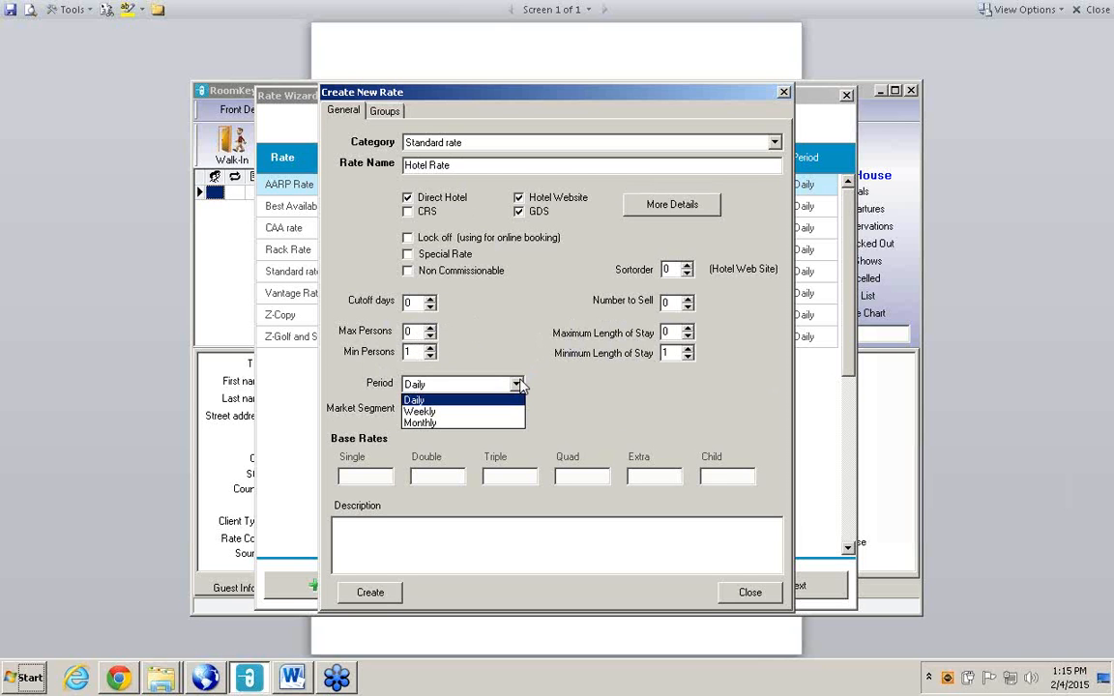
pyautogui.click(570, 389)
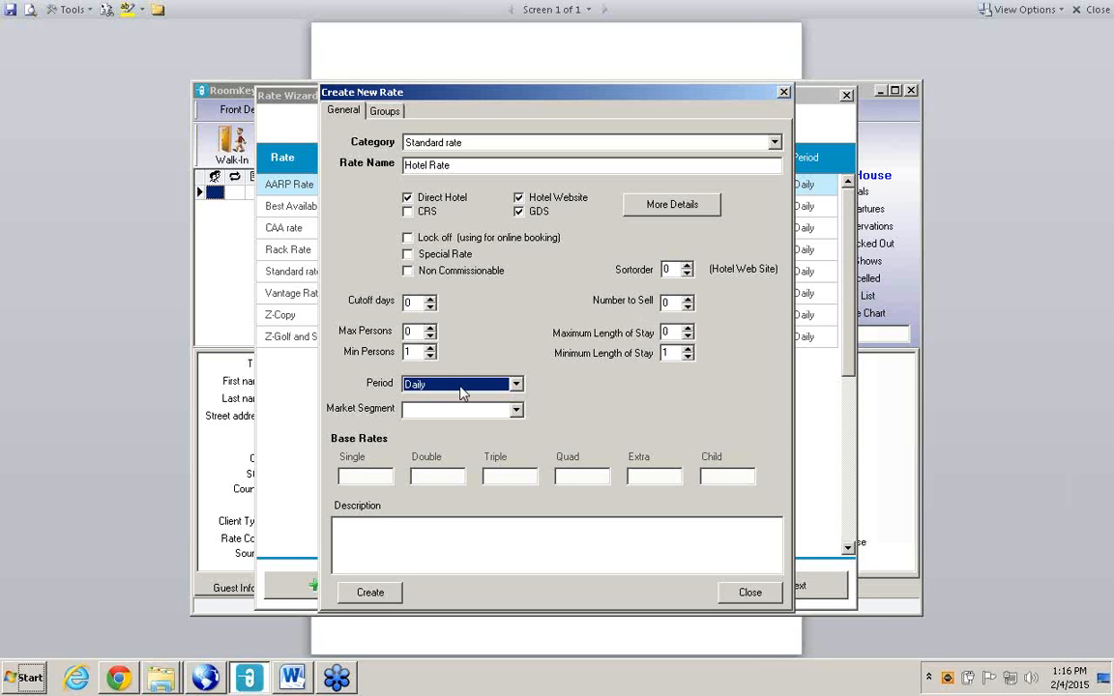
# - Add Corpate as a new market segment choice, but assign the Leisure segment to the rate
pyautogui.click(517, 411)
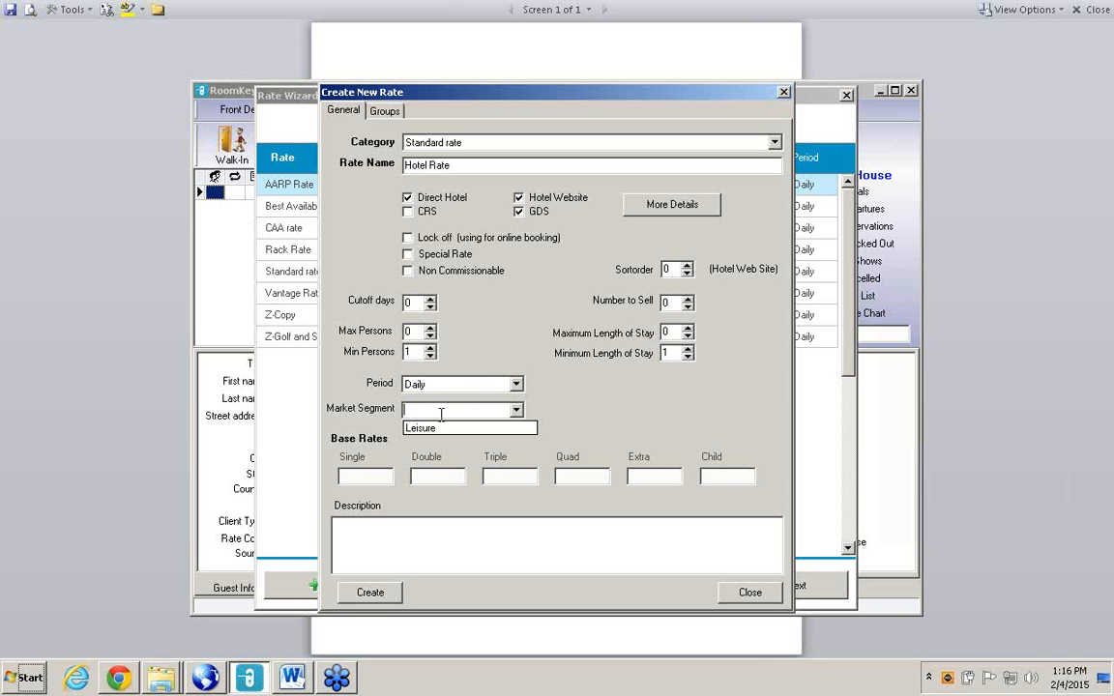
pyautogui.write('Corpate')
pyautogui.press('BackSpace')
pyautogui.press('BackSpace')
pyautogui.press('BackSpace')
pyautogui.write('ate')
pyautogui.click(566, 402)
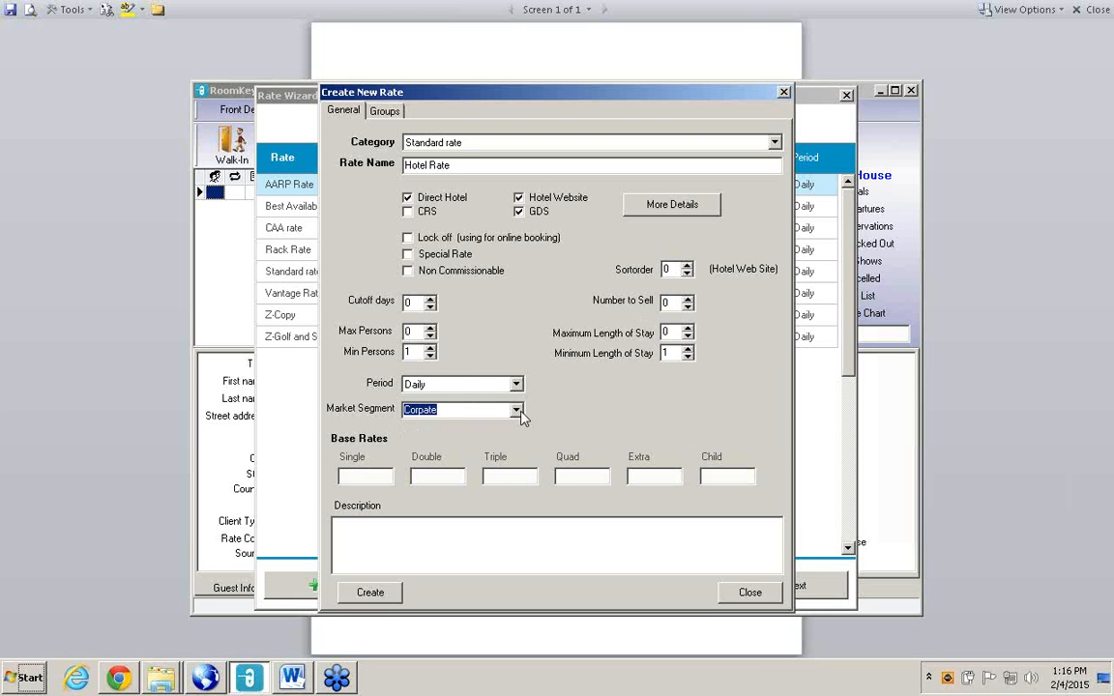
pyautogui.click(517, 411)
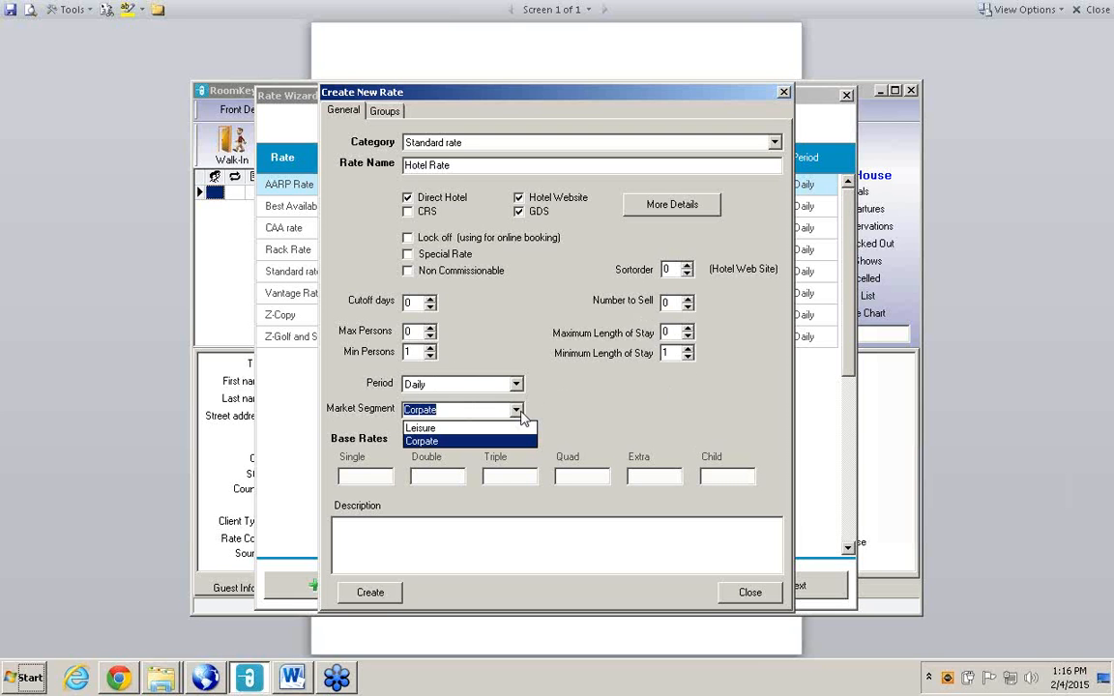
pyautogui.click(421, 428)
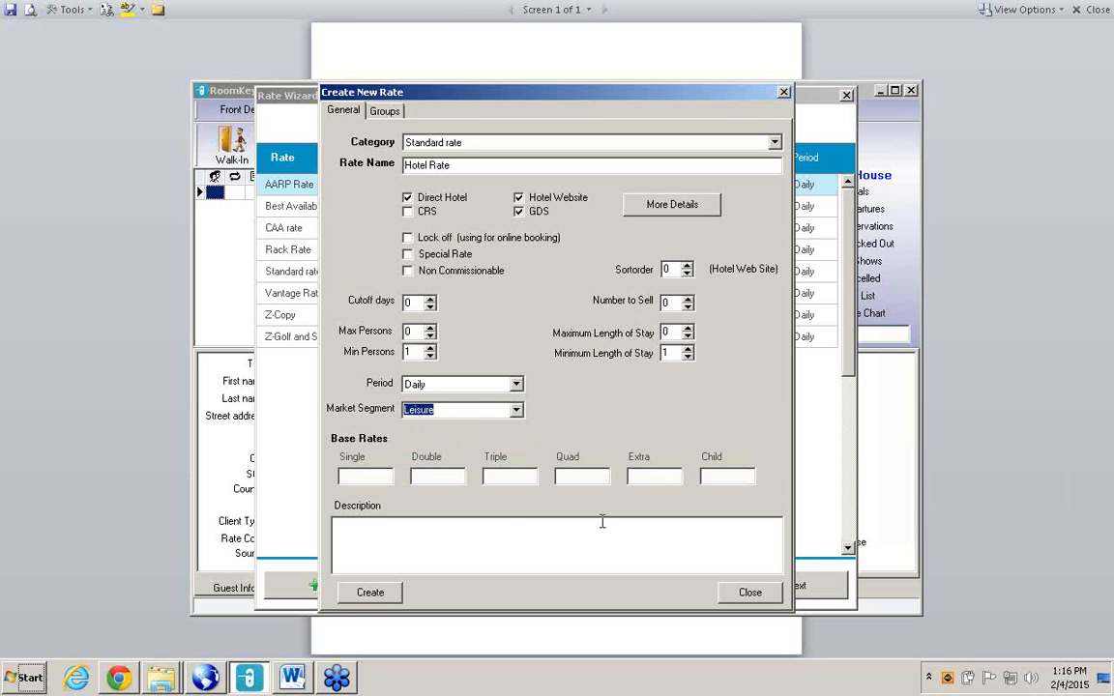
# - Describe the rate as "Includes Free WiFi and Parking" and create it
pyautogui.click(357, 527)
pyautogui.write('Includes ')
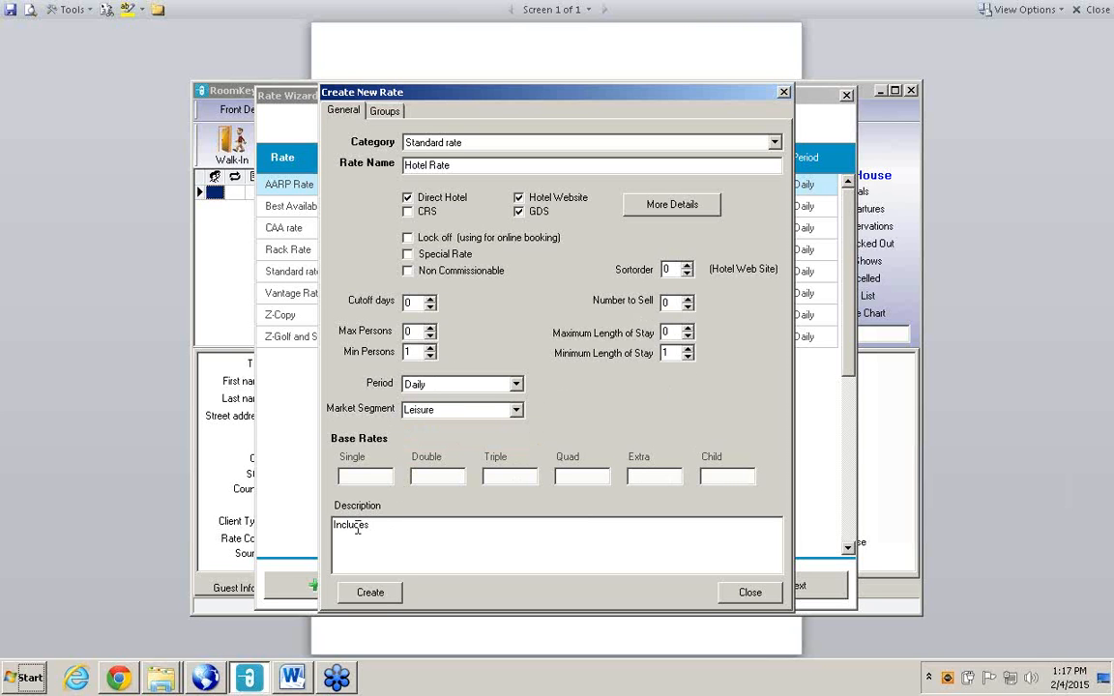
pyautogui.write('Free WiFi and Parking')
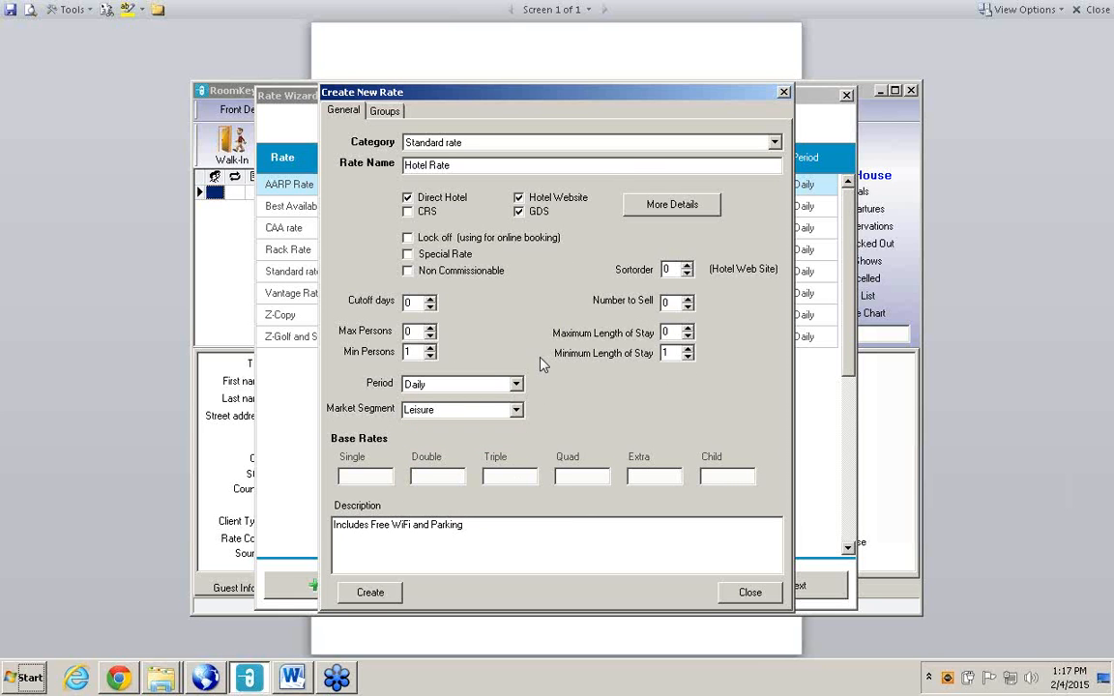
pyautogui.click(371, 593)
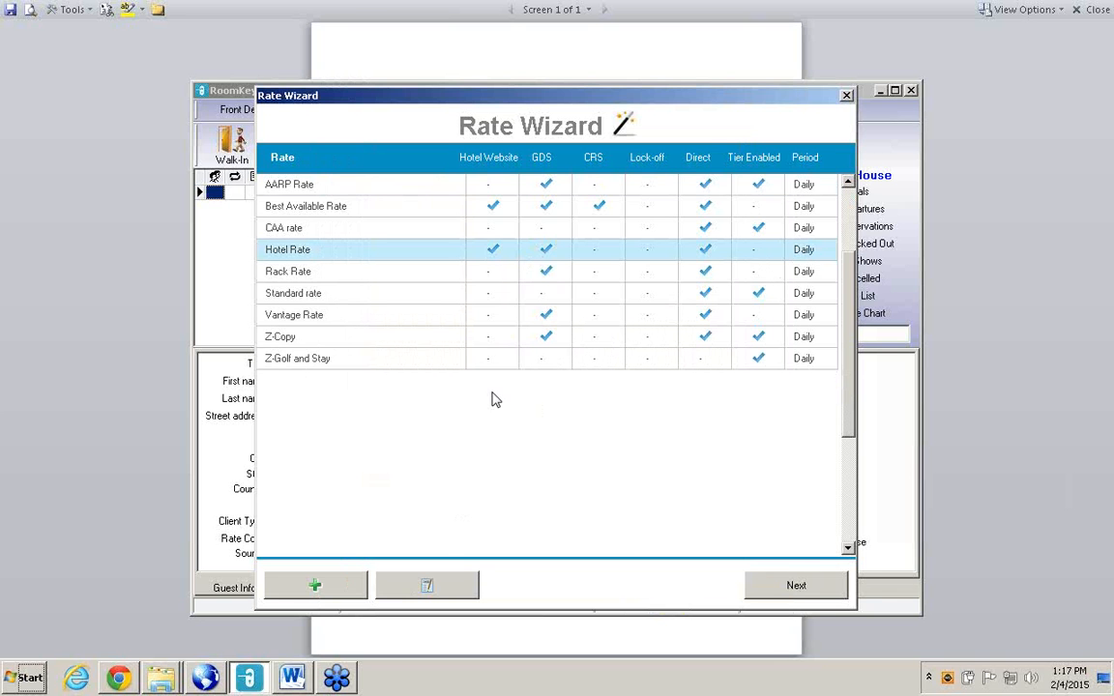
# - Reopen Hotel Rate for editing and enable only the Independent client type under Hotel Direct
pyautogui.click(428, 587)
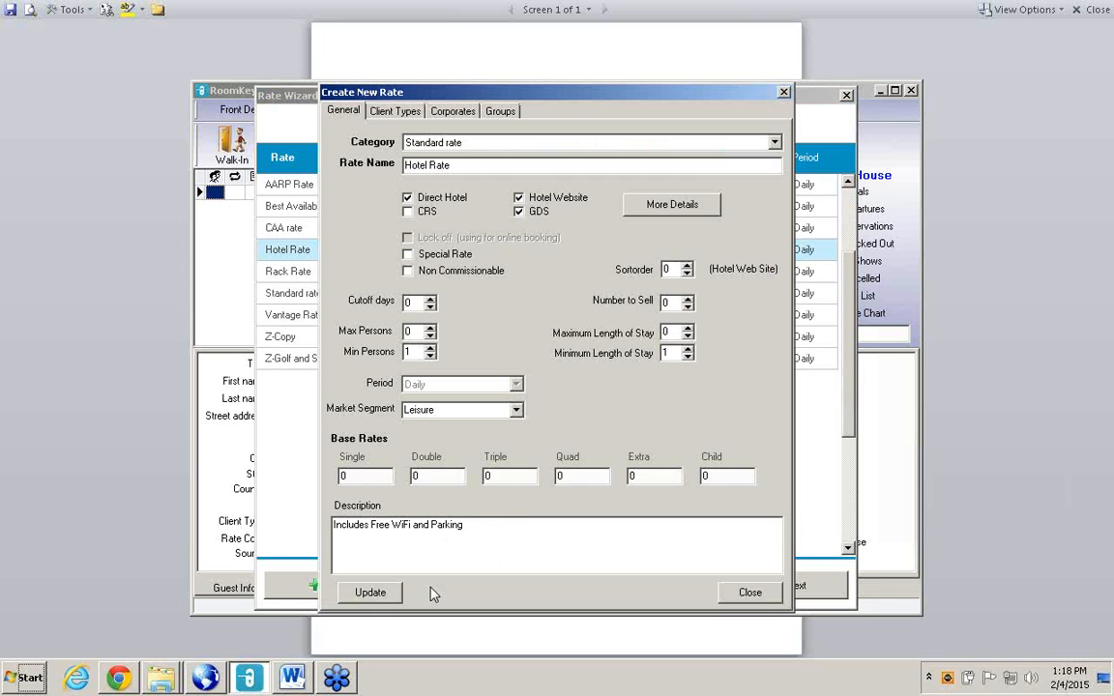
pyautogui.click(410, 115)
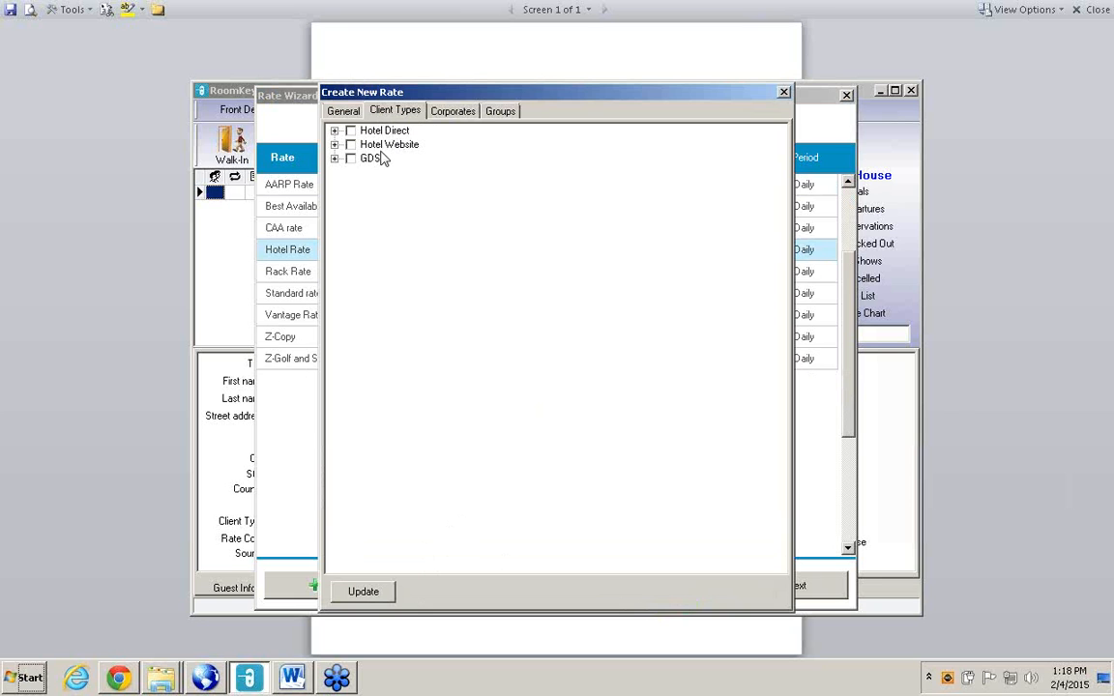
pyautogui.click(334, 131)
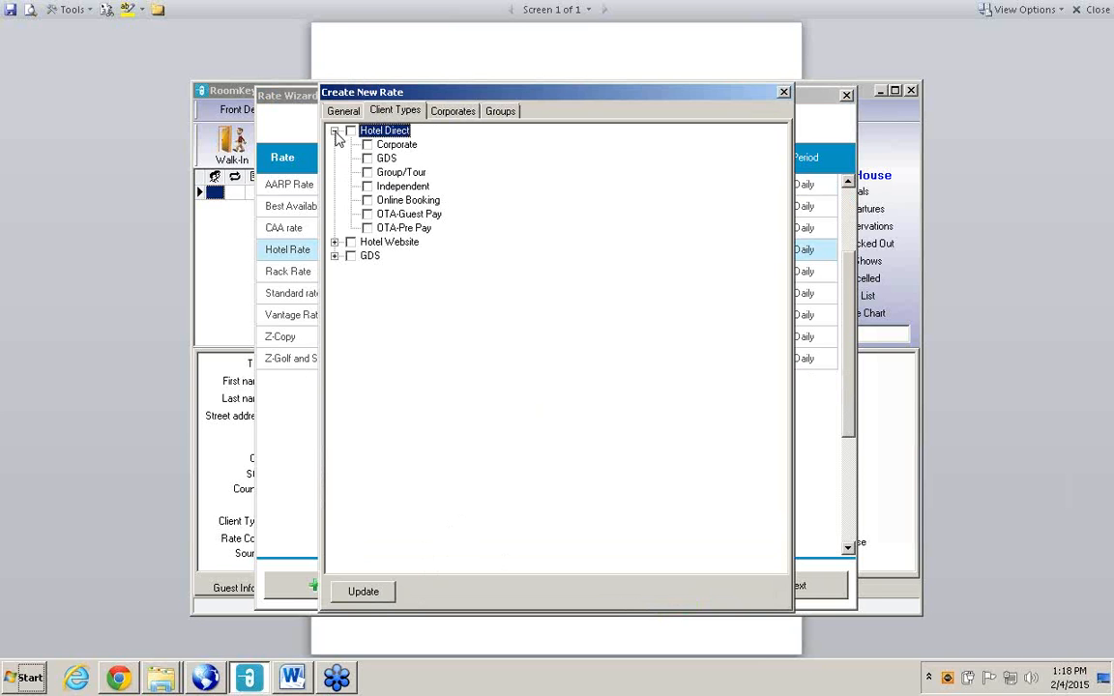
pyautogui.click(334, 131)
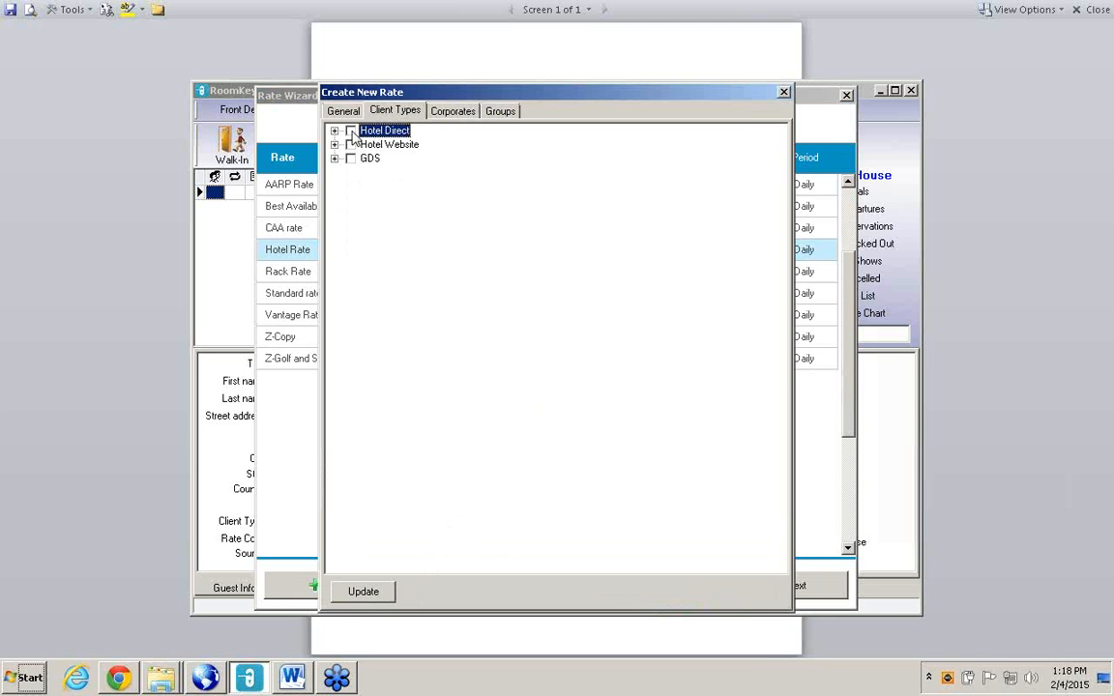
pyautogui.click(352, 131)
pyautogui.click(335, 131)
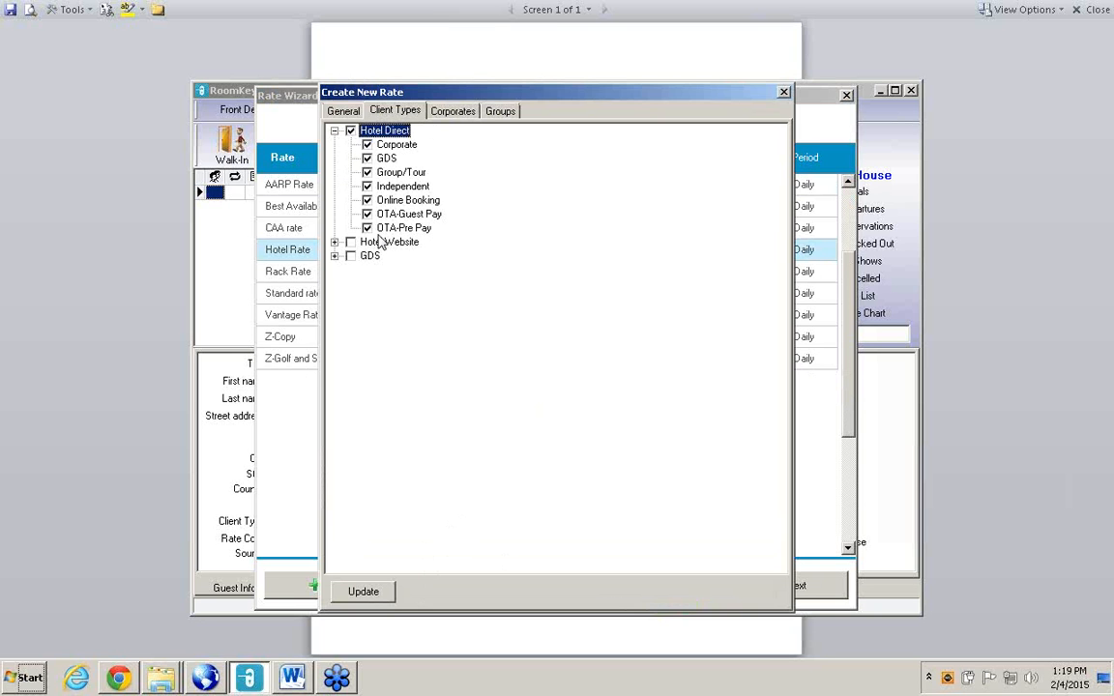
pyautogui.click(350, 130)
pyautogui.click(368, 187)
# - Enable the Online Booking client type for Hotel Website and the GDS client type for GDS, and save the client types
pyautogui.click(335, 242)
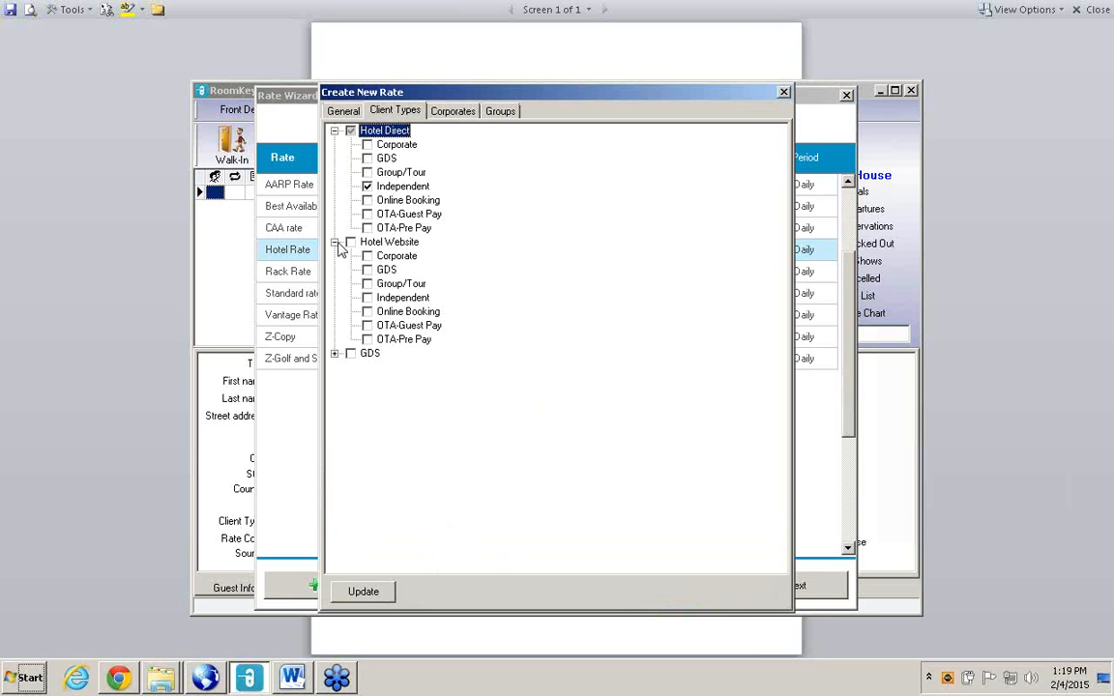
pyautogui.click(367, 312)
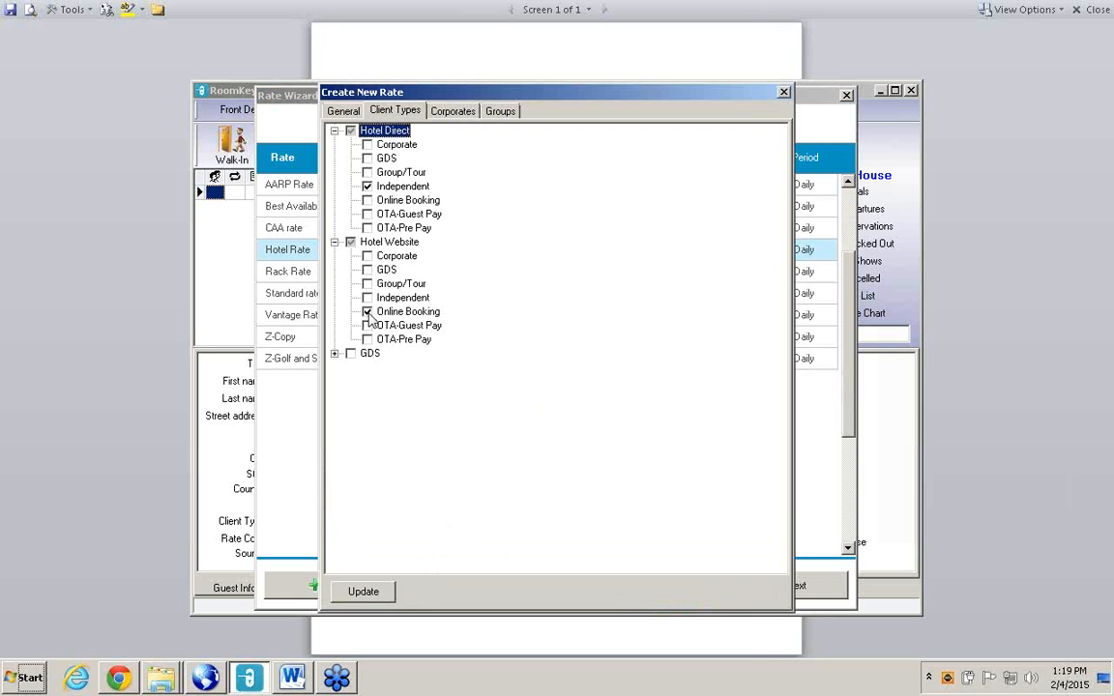
pyautogui.click(335, 354)
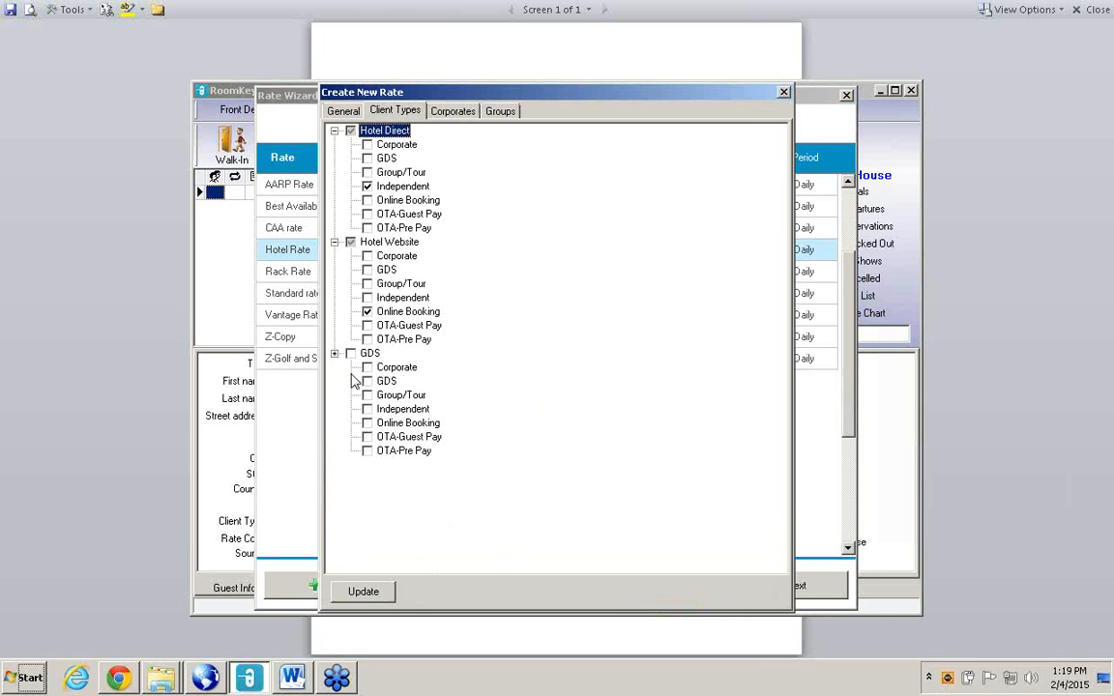
pyautogui.click(368, 382)
pyautogui.click(350, 594)
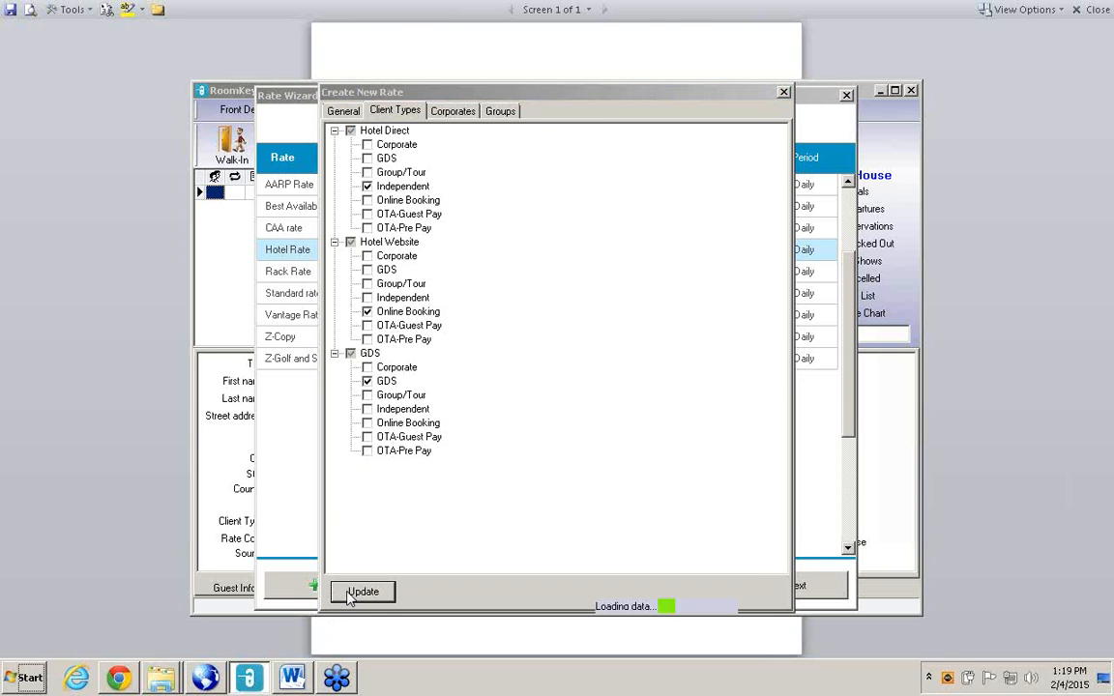
# - Compare the rate's corporate assignments with the client types enabled under Hotel Direct
pyautogui.click(455, 112)
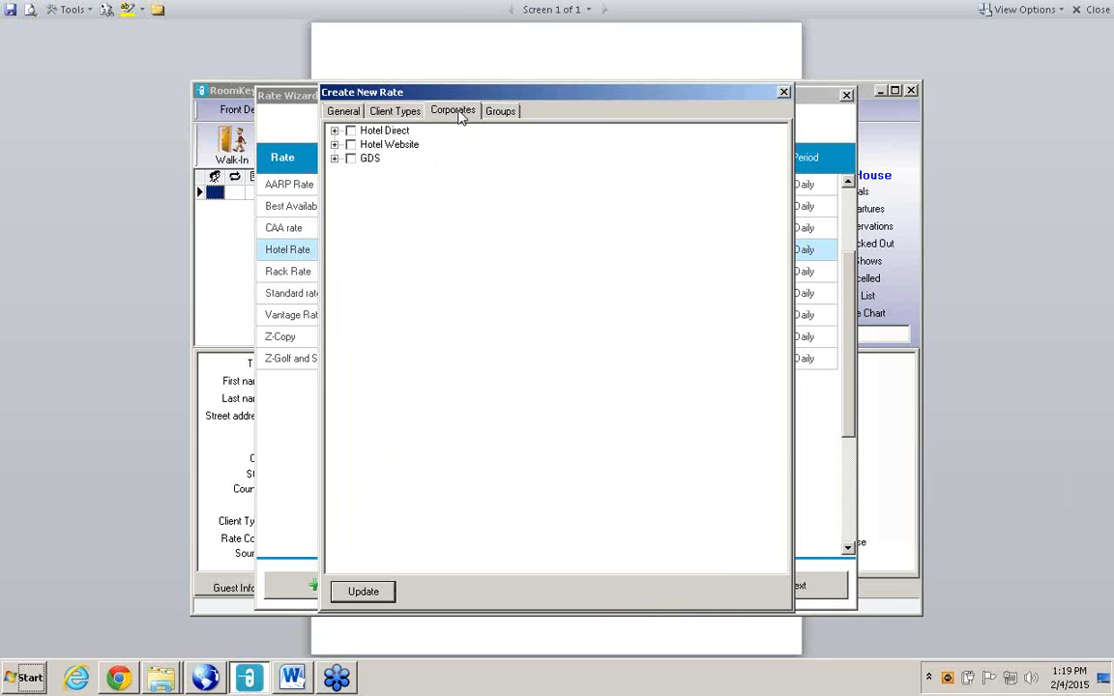
pyautogui.click(392, 110)
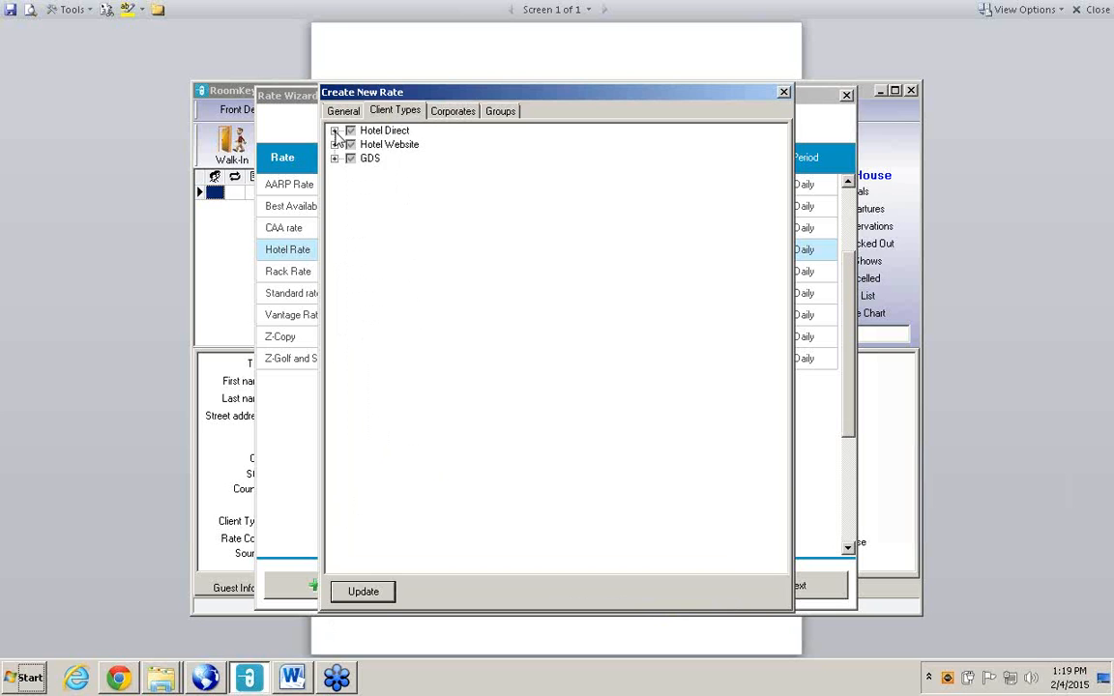
pyautogui.click(335, 131)
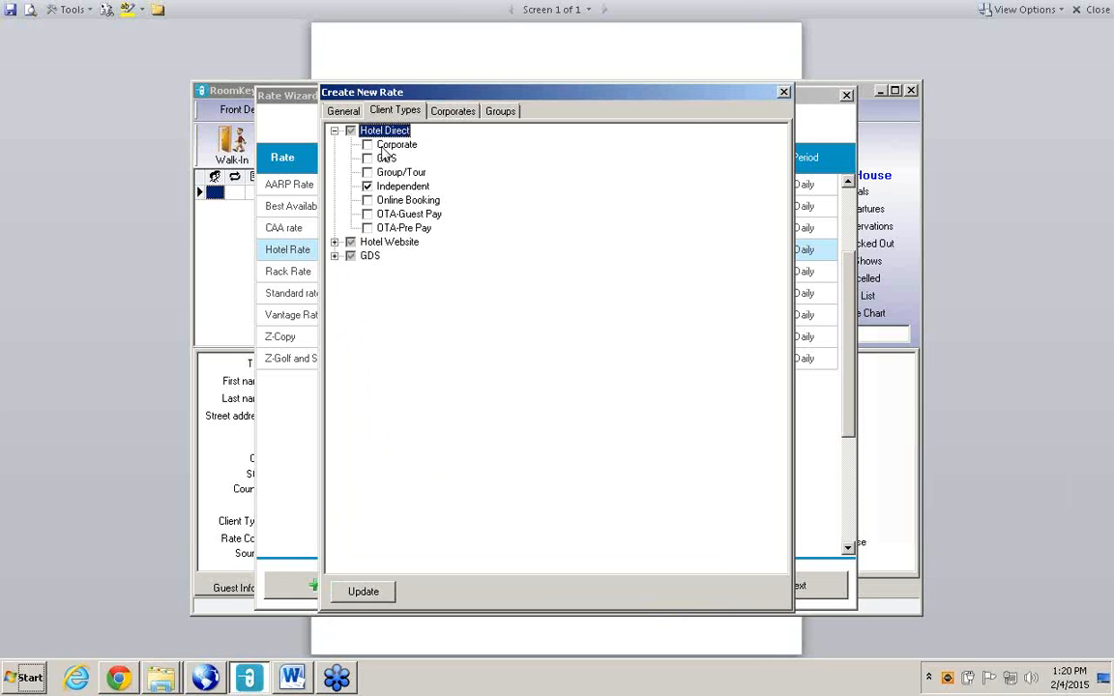
pyautogui.click(468, 113)
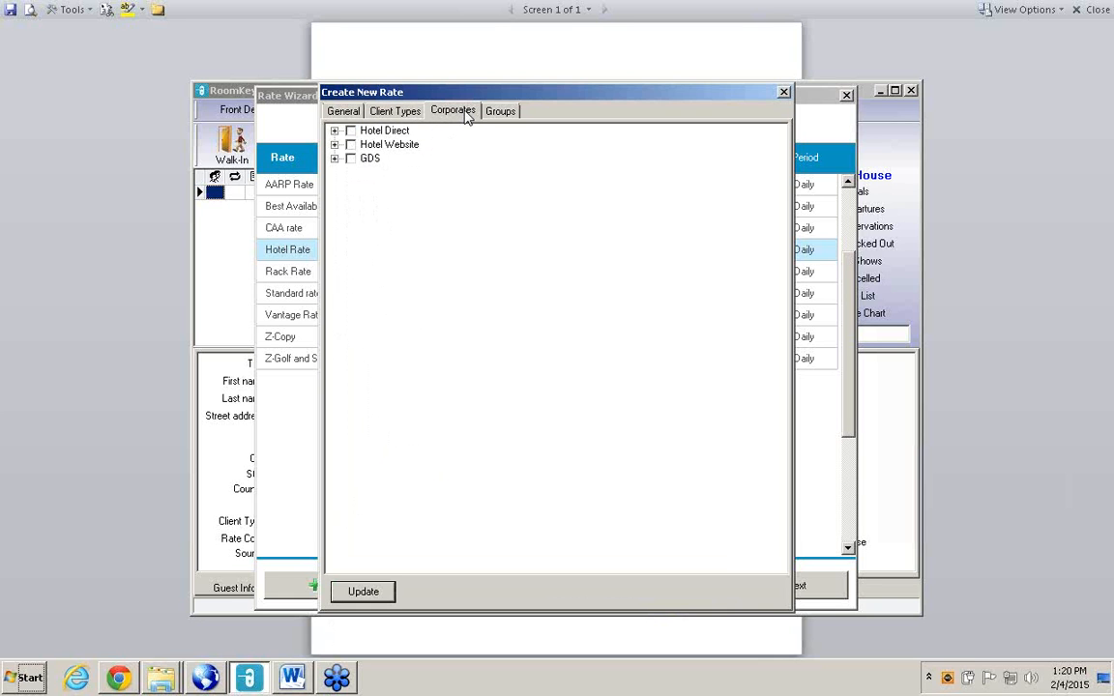
# - Review the corporates listed under Hotel Direct, GDS and Hotel Website and the rate's group assignments, and close the rate editor
pyautogui.click(335, 131)
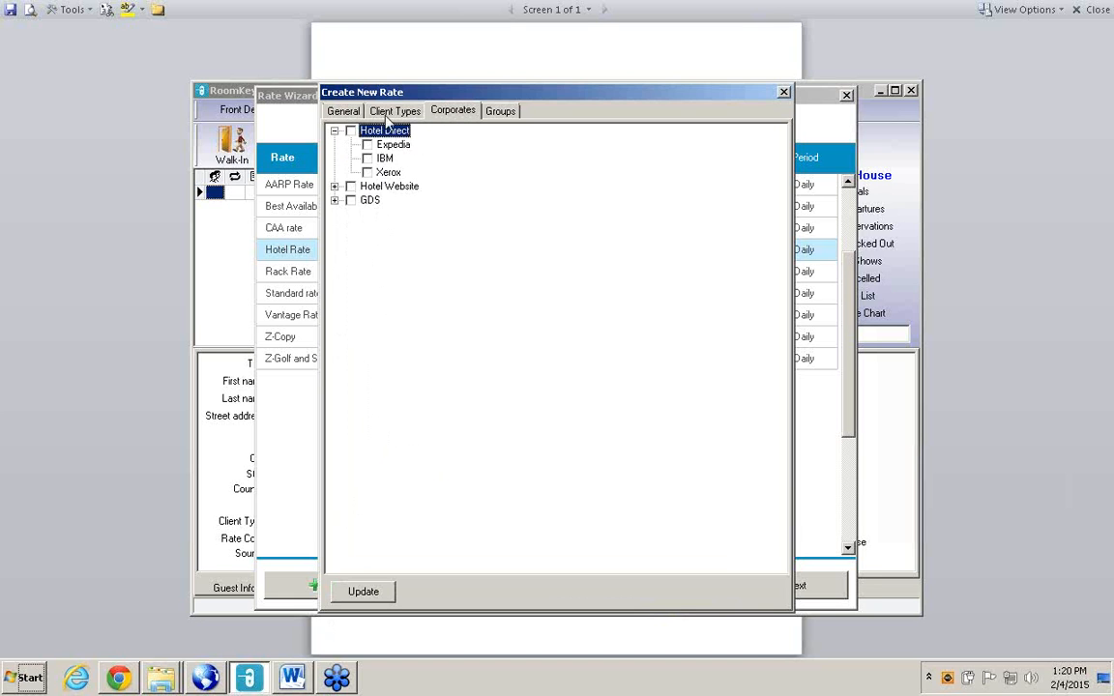
pyautogui.click(336, 199)
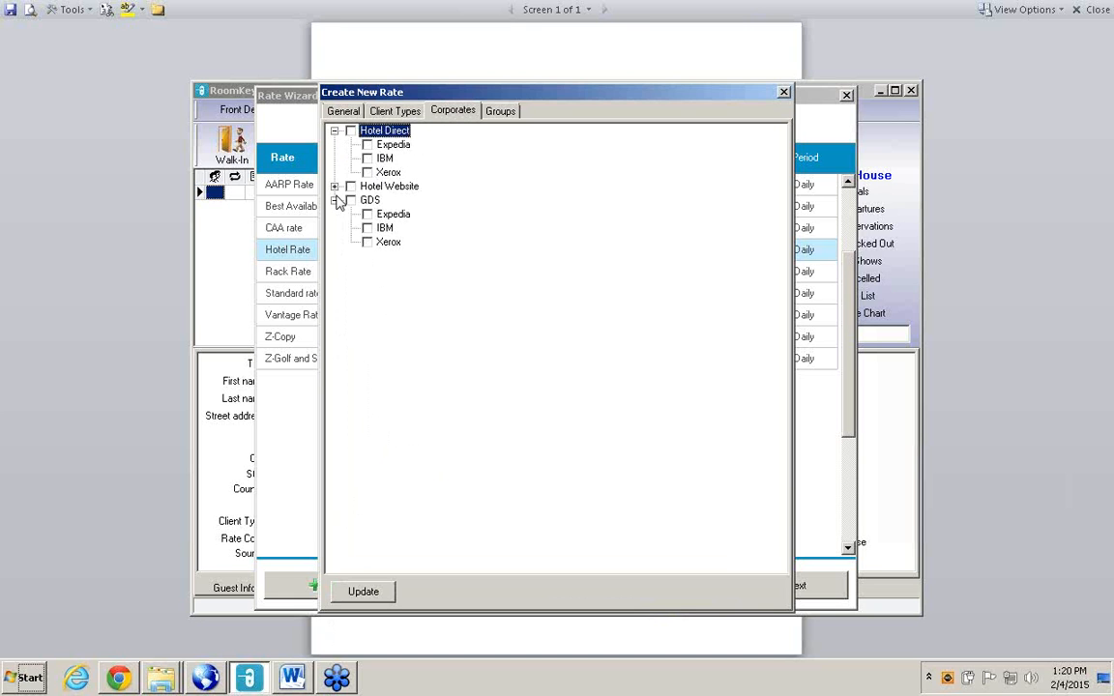
pyautogui.click(335, 186)
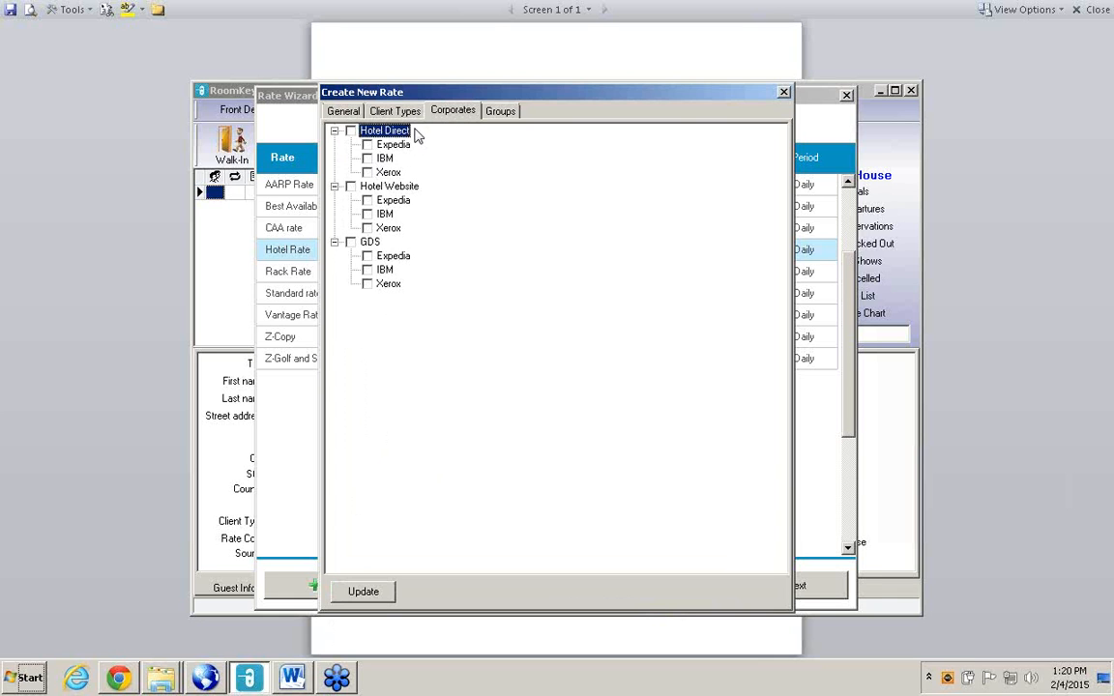
pyautogui.click(498, 112)
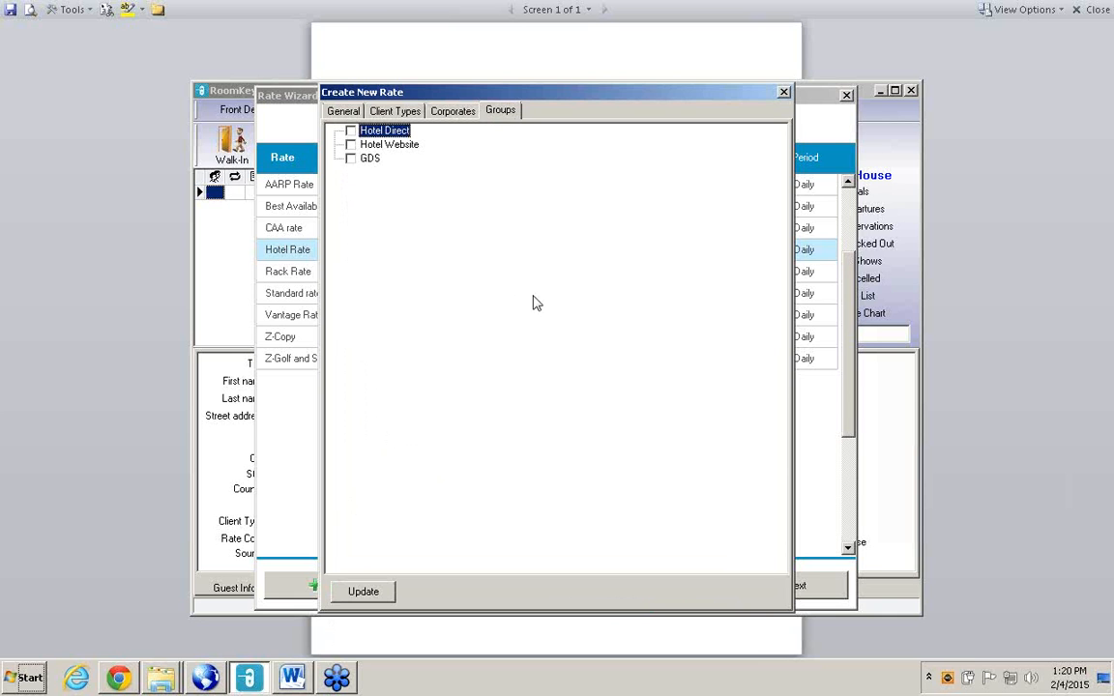
pyautogui.click(785, 92)
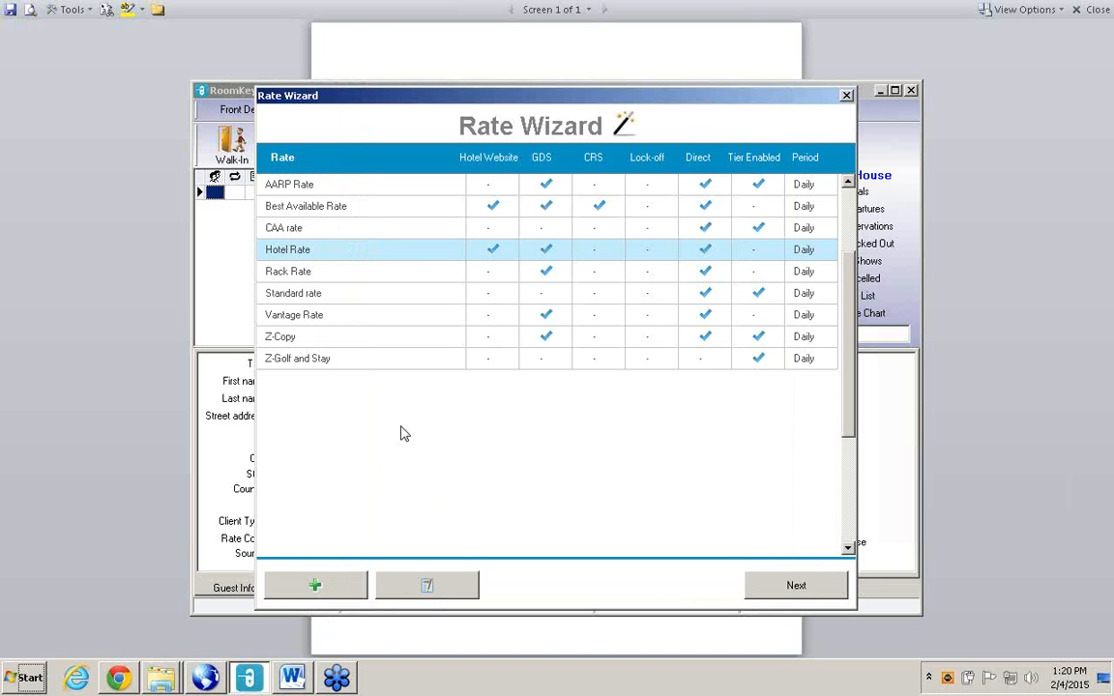
# - Reopen Hotel Rate and check the client types enabled under Hotel Direct, Hotel Website and GDS, then close it
pyautogui.click(428, 586)
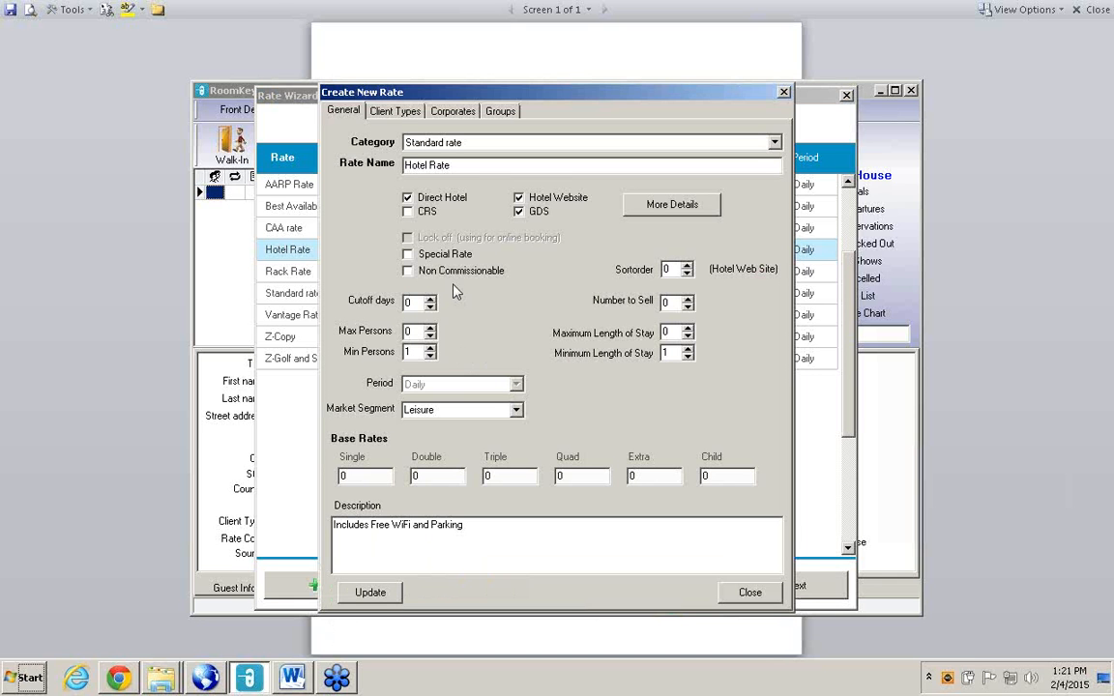
pyautogui.click(395, 111)
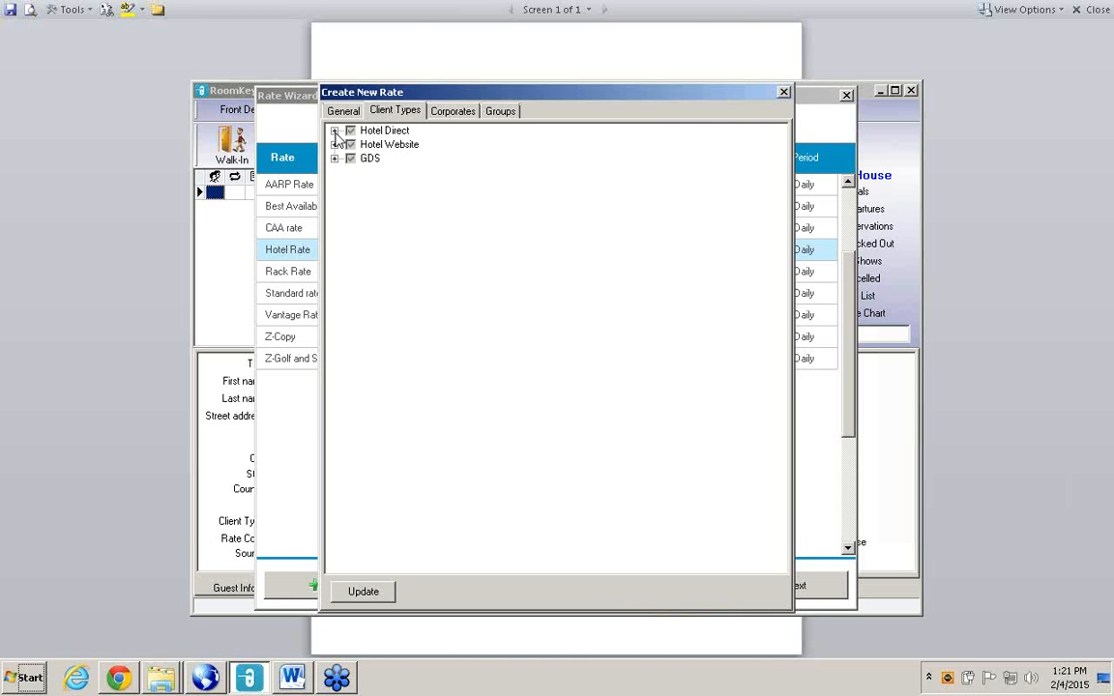
pyautogui.click(334, 130)
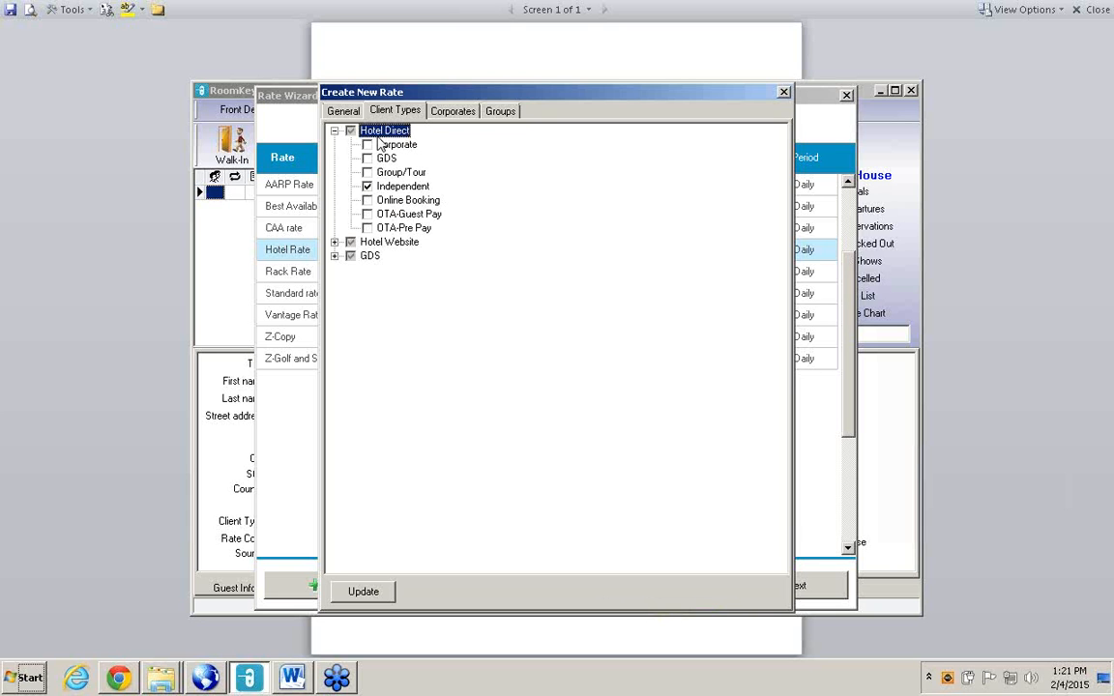
pyautogui.click(335, 242)
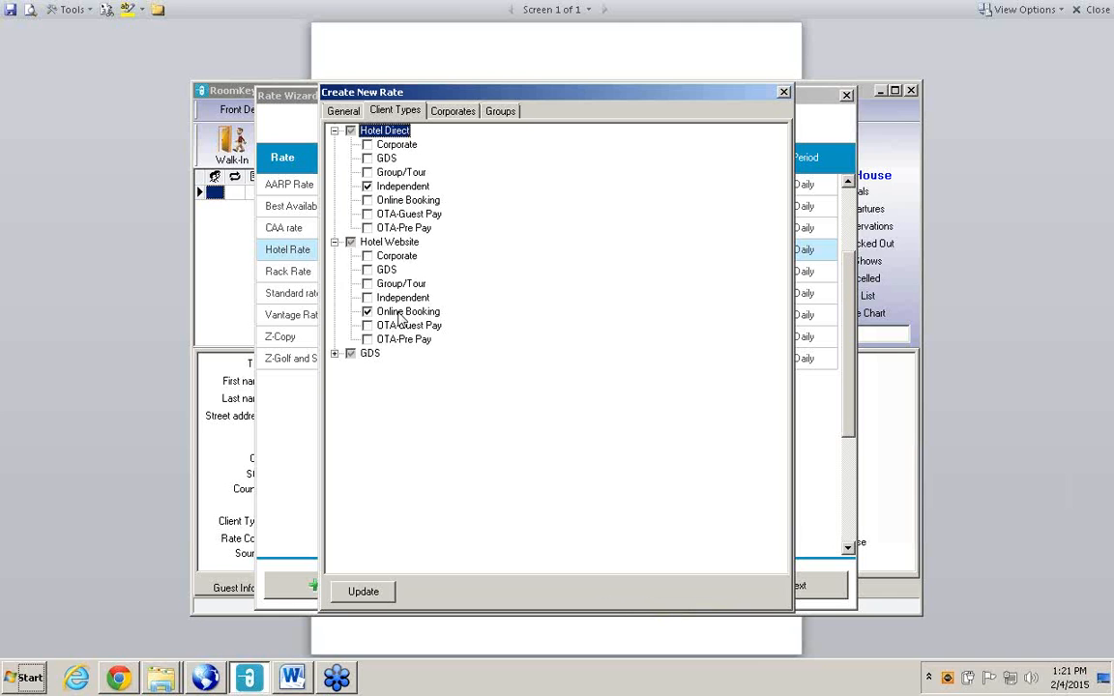
pyautogui.click(335, 354)
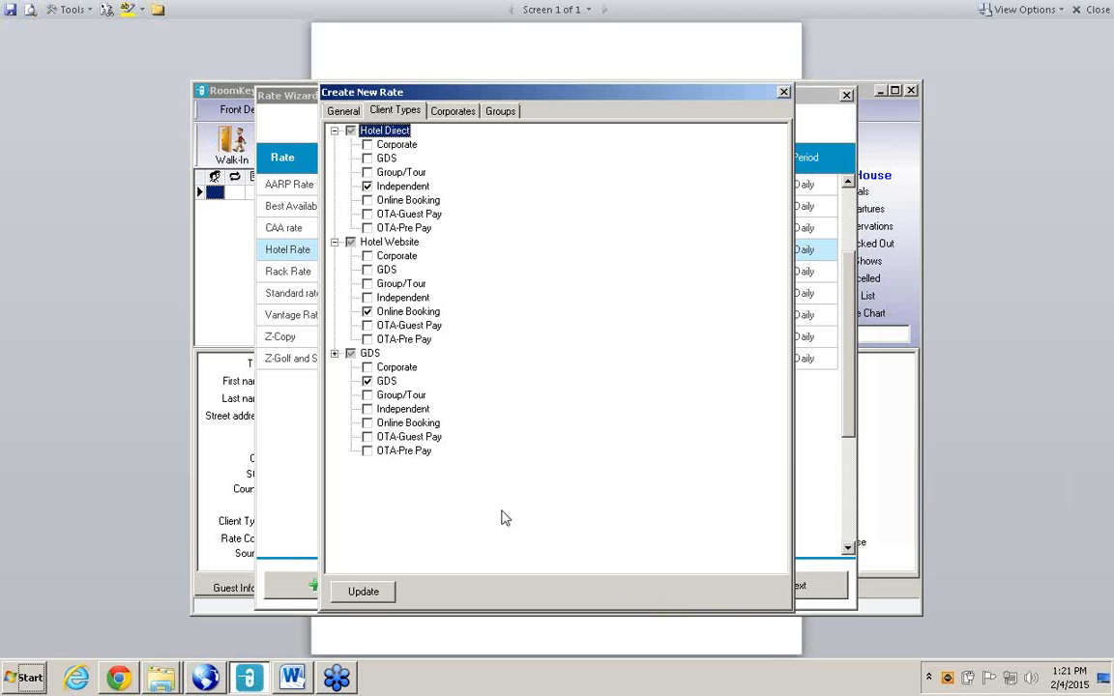
pyautogui.click(784, 93)
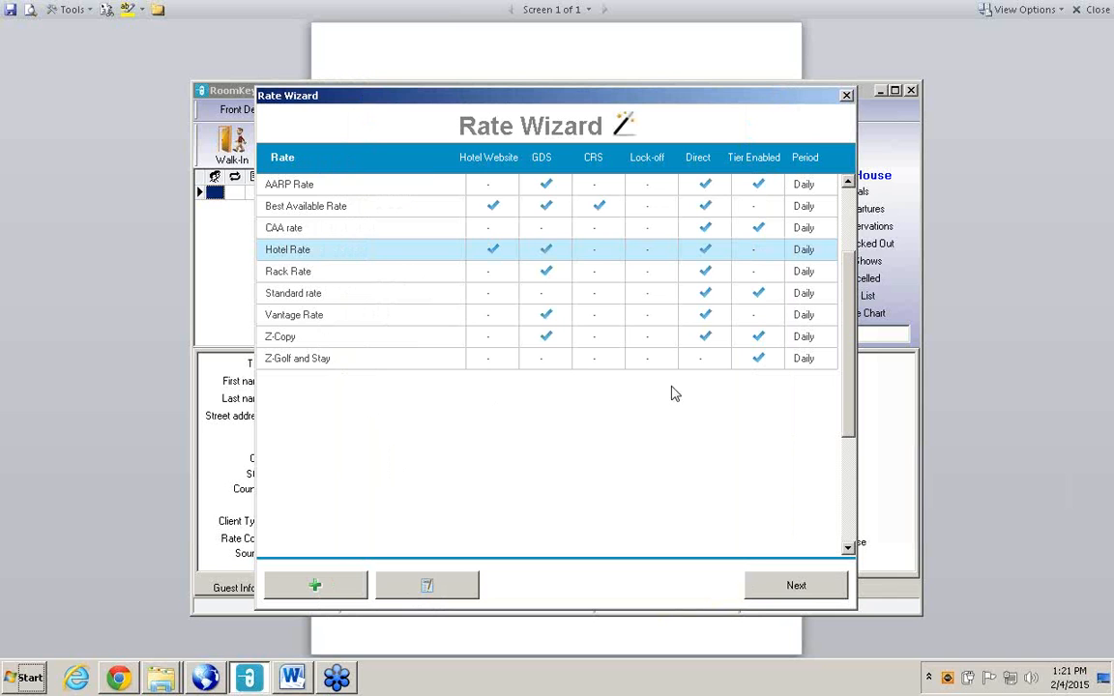
# - Unlock Hotel Rate's room type grid and set NSD to $10 single, $10 double, $20 triple and $30 quad
pyautogui.click(796, 594)
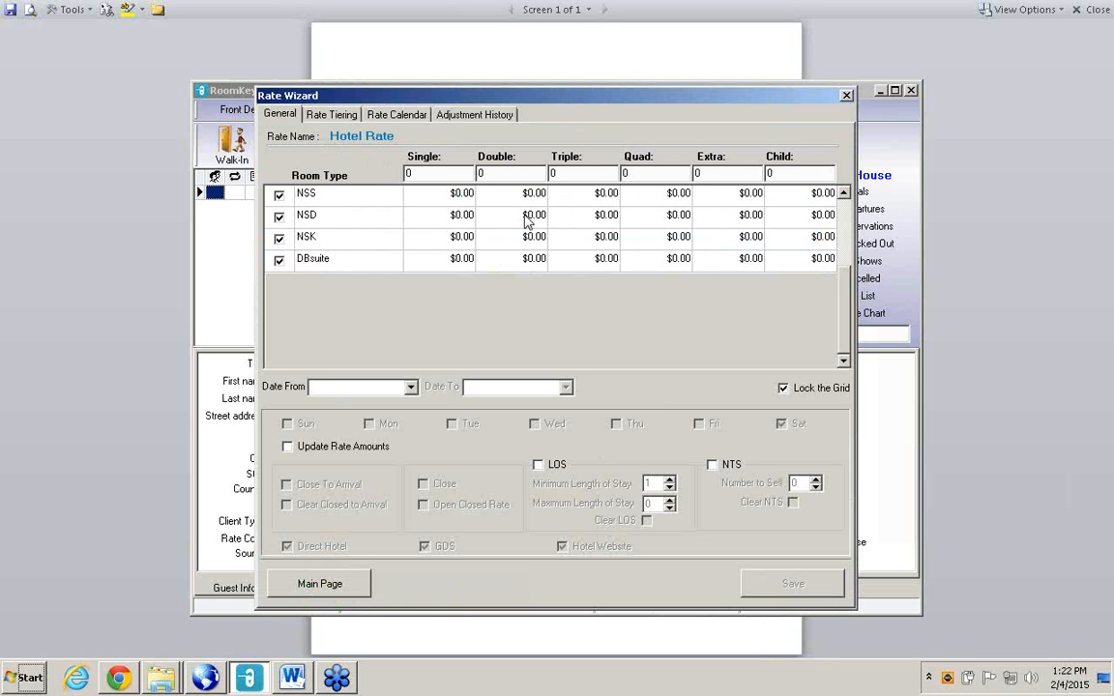
pyautogui.click(782, 390)
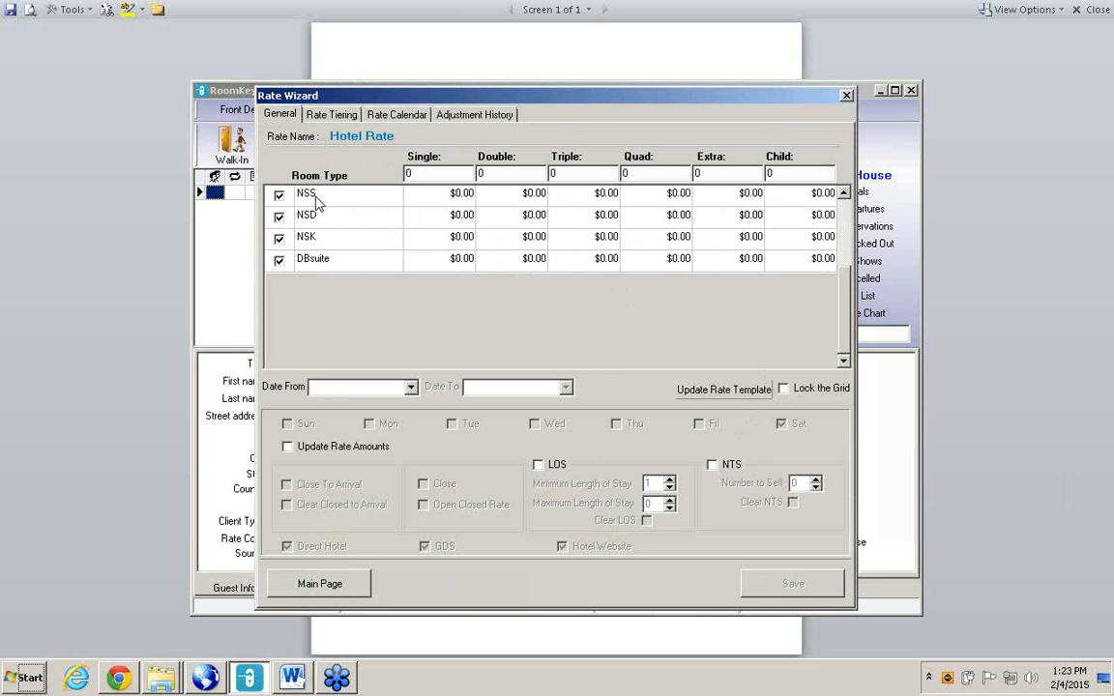
pyautogui.click(426, 218)
pyautogui.write('1')
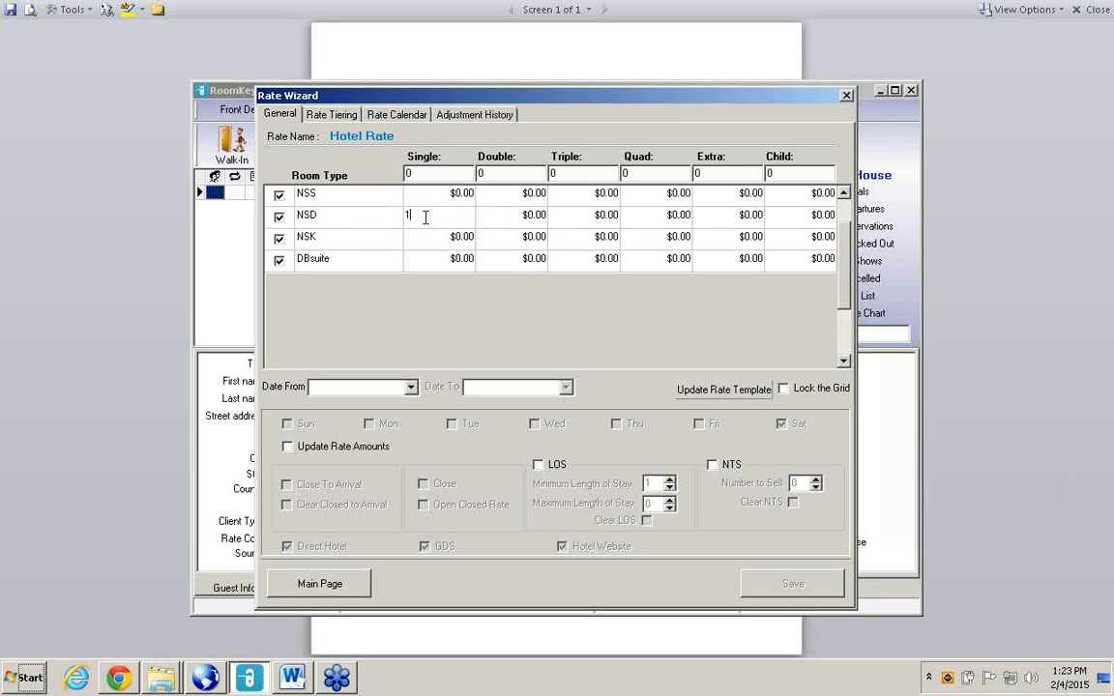
pyautogui.write('0')
pyautogui.press('Tab')
pyautogui.write('10')
pyautogui.press('Tab')
pyautogui.write('20')
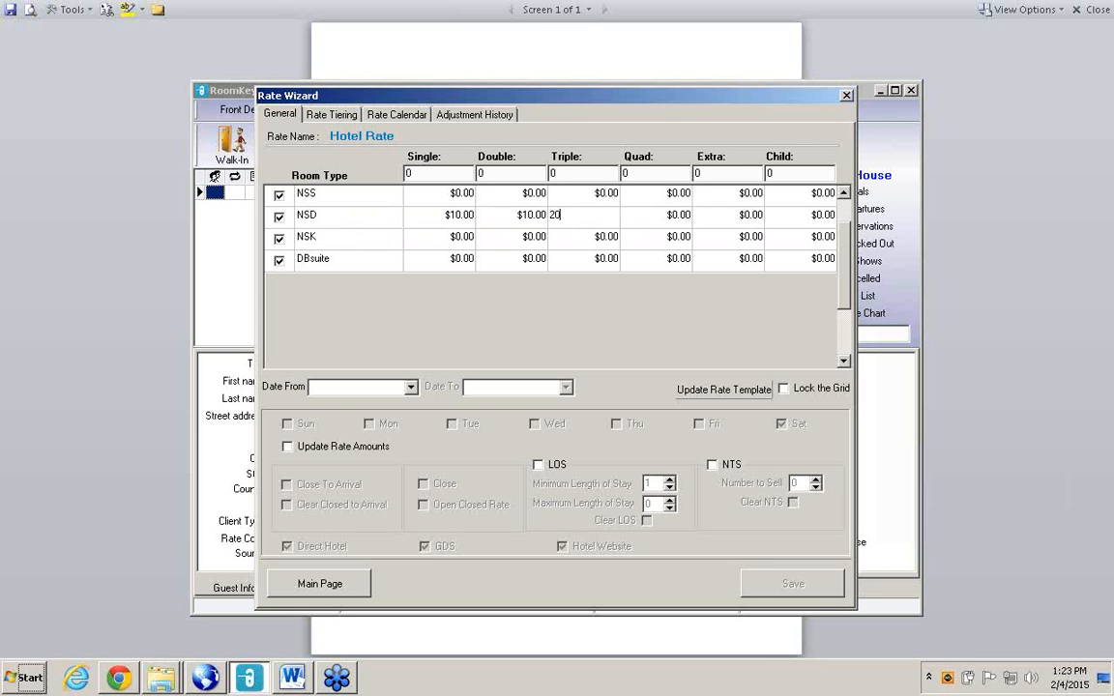
pyautogui.press('Tab')
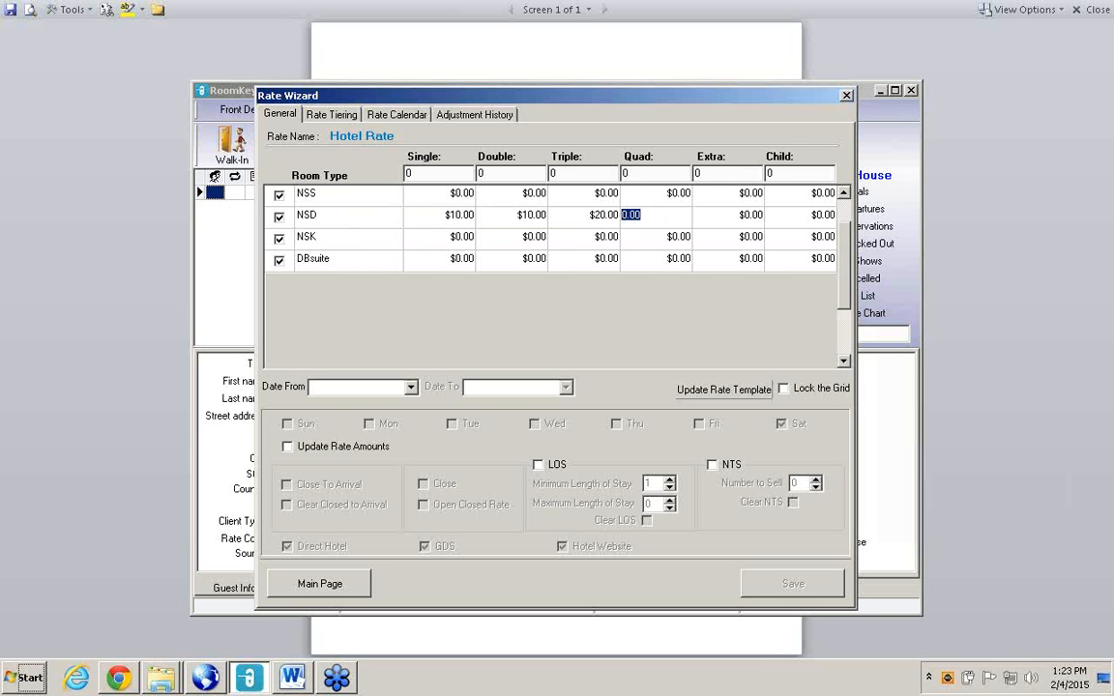
pyautogui.write('30')
pyautogui.press('Tab')
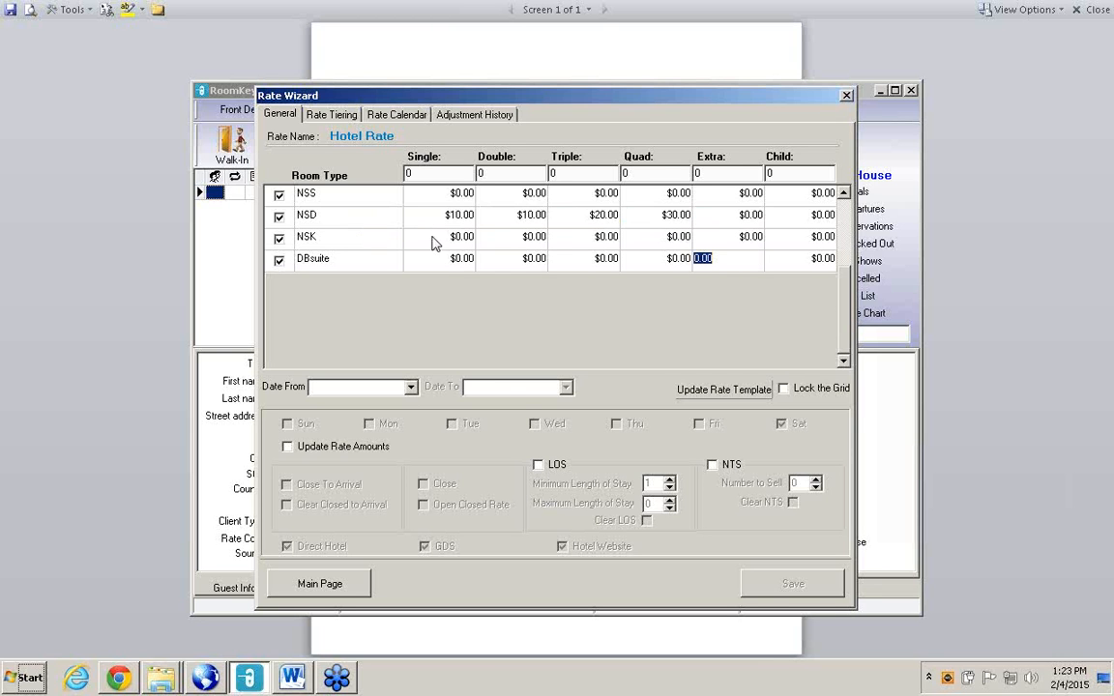
# - Set the NSK room type's amounts to $10 single, $10 double, $20 triple and $30 quad
pyautogui.click(440, 236)
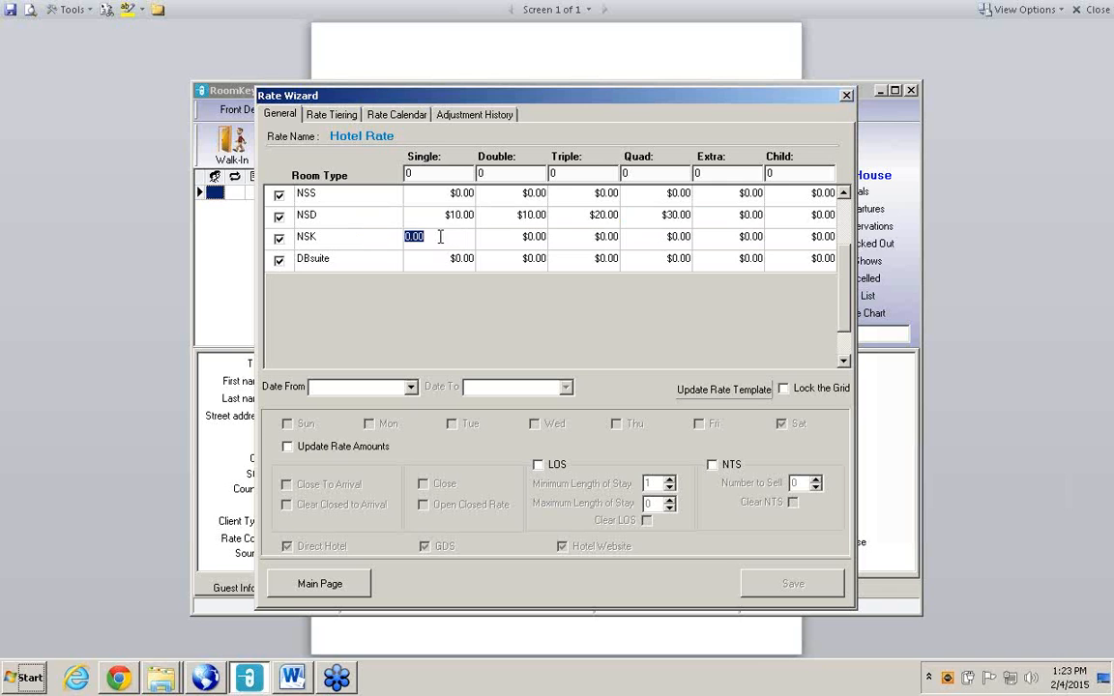
pyautogui.write('10')
pyautogui.press('Tab')
pyautogui.write('10')
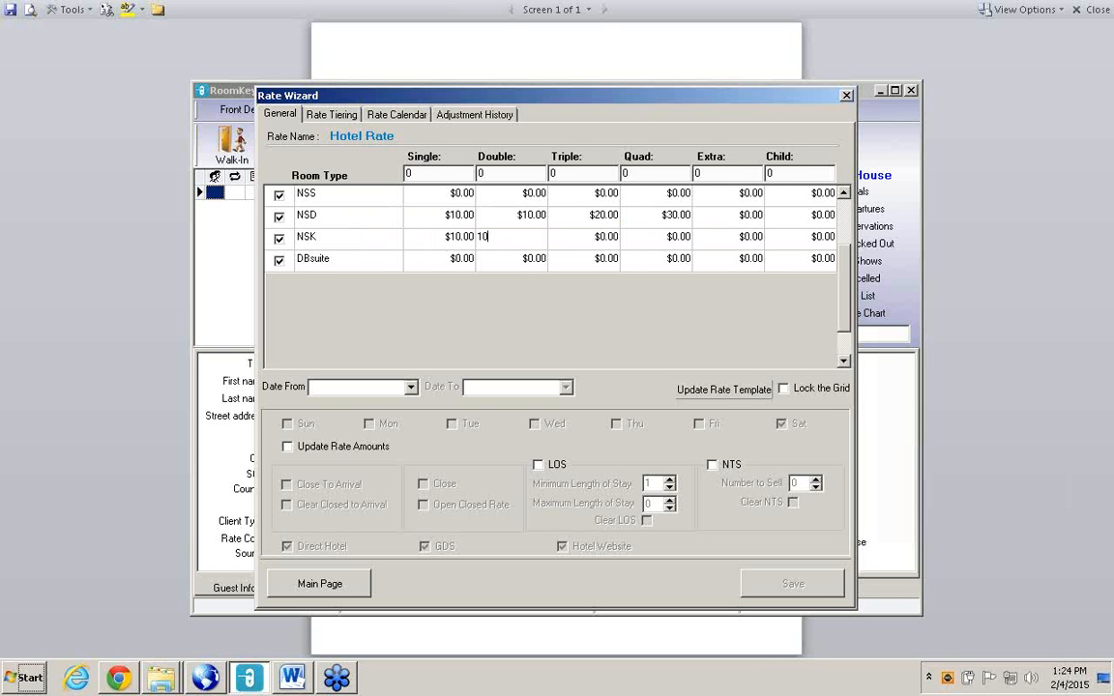
pyautogui.press('Tab')
pyautogui.write('20')
pyautogui.press('Tab')
pyautogui.write('30')
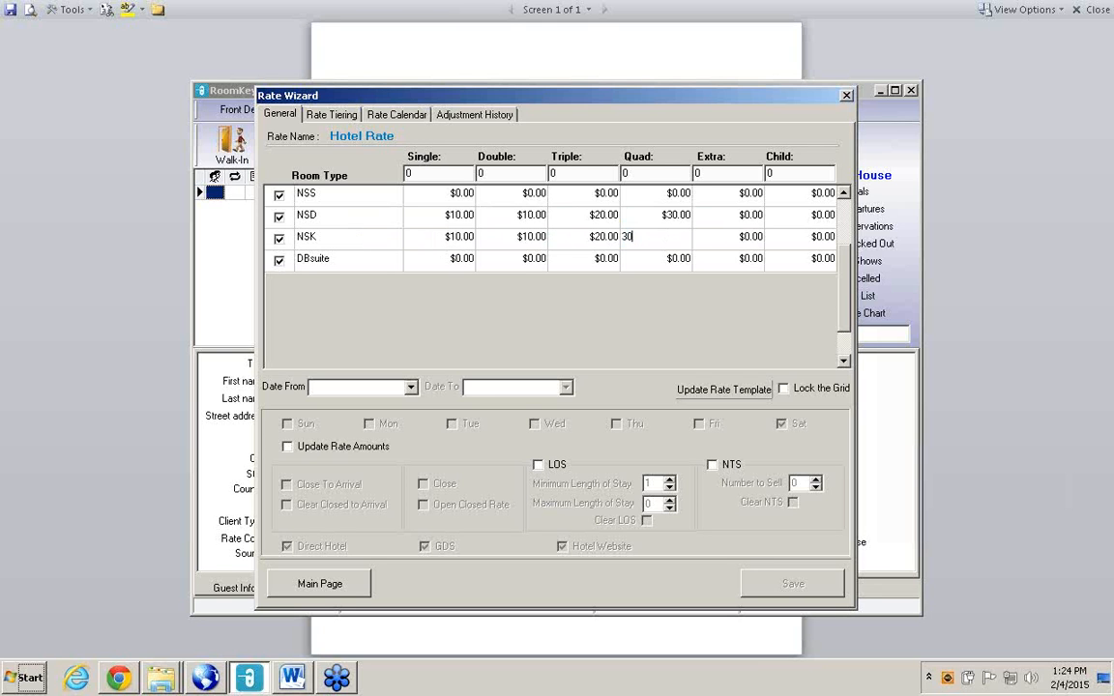
pyautogui.press('Tab')
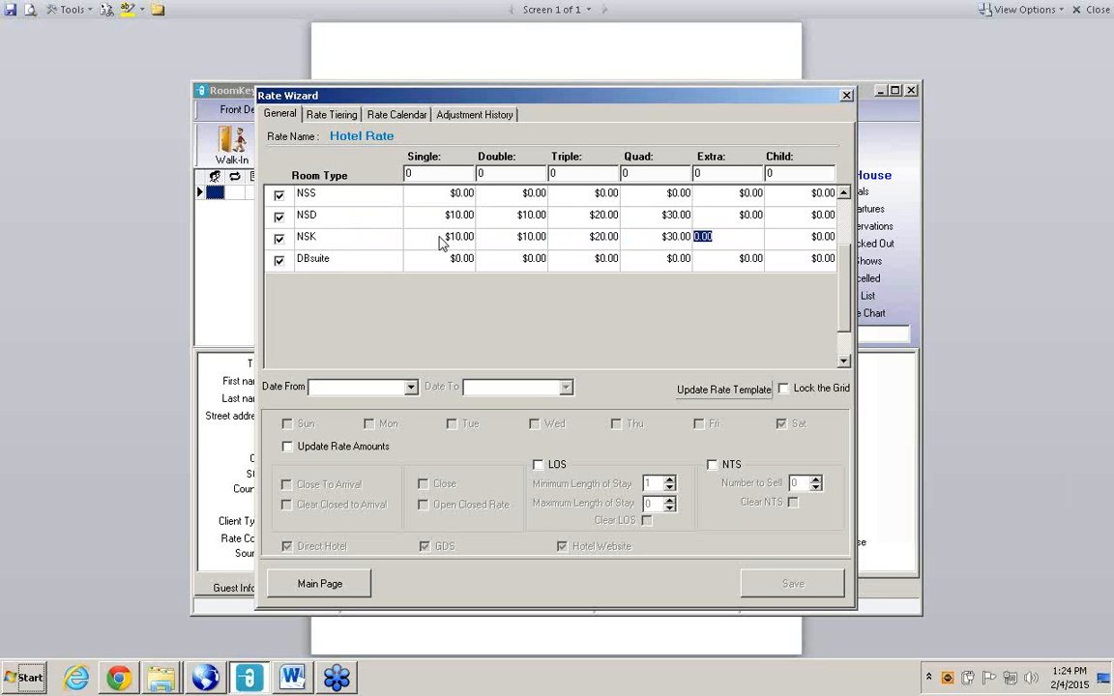
# - Set DBsuite to $50 single, $50 double, $60 triple and $70 quad, and update the rate template
pyautogui.press('Down')
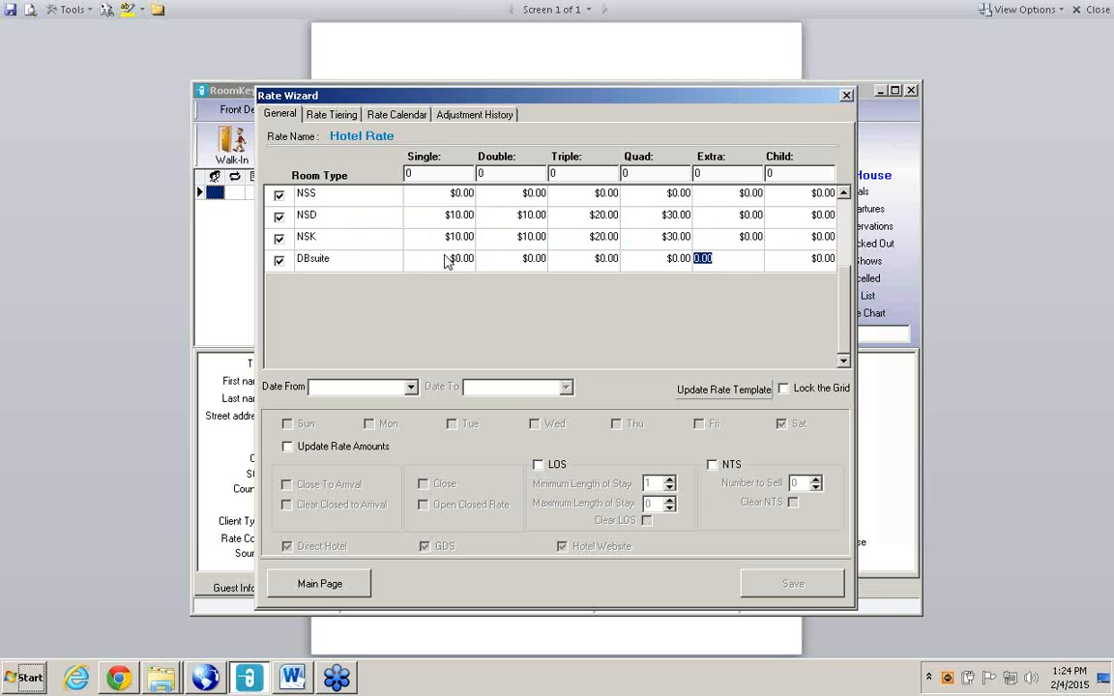
pyautogui.click(447, 259)
pyautogui.write('50')
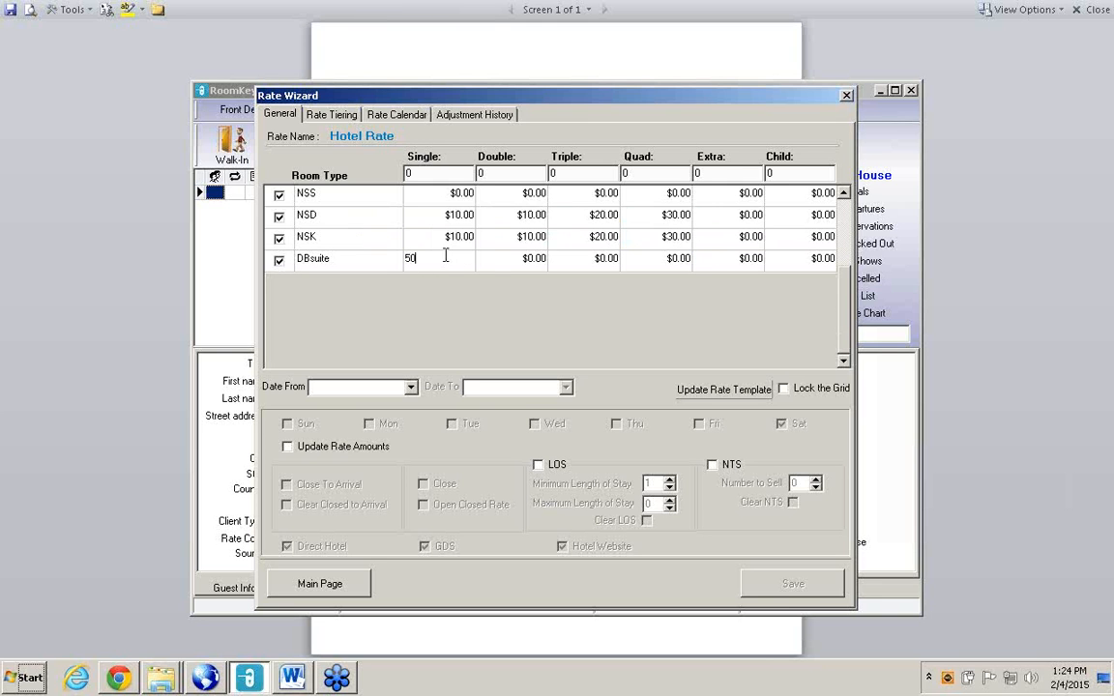
pyautogui.press('Tab')
pyautogui.write('50')
pyautogui.press('Tab')
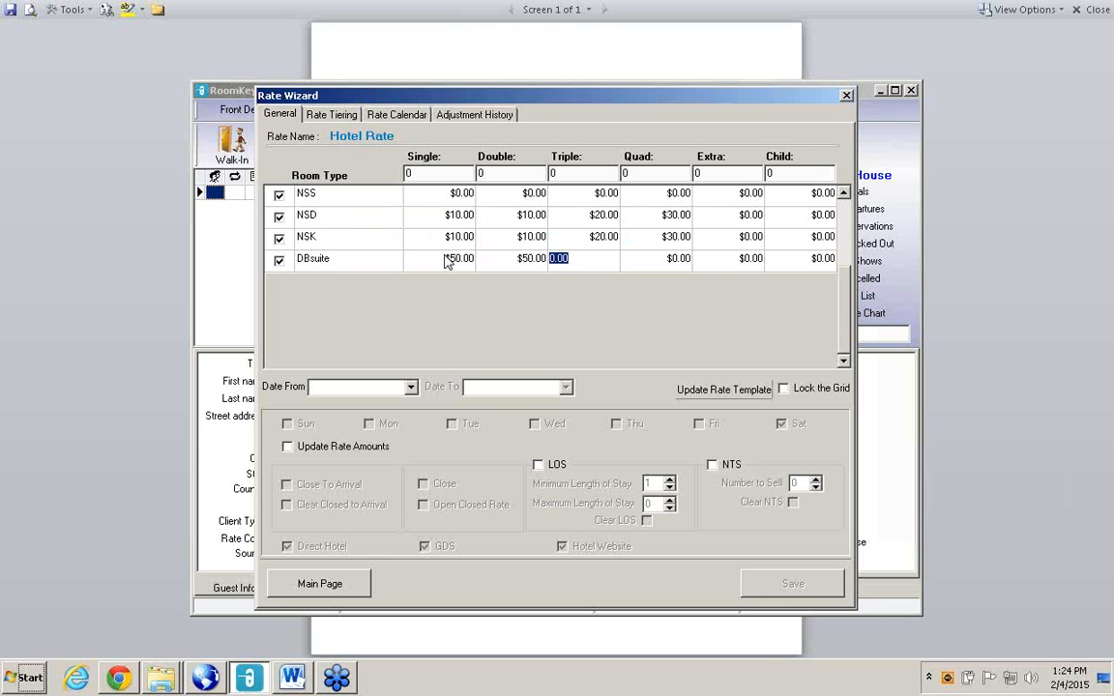
pyautogui.write('60')
pyautogui.press('Tab')
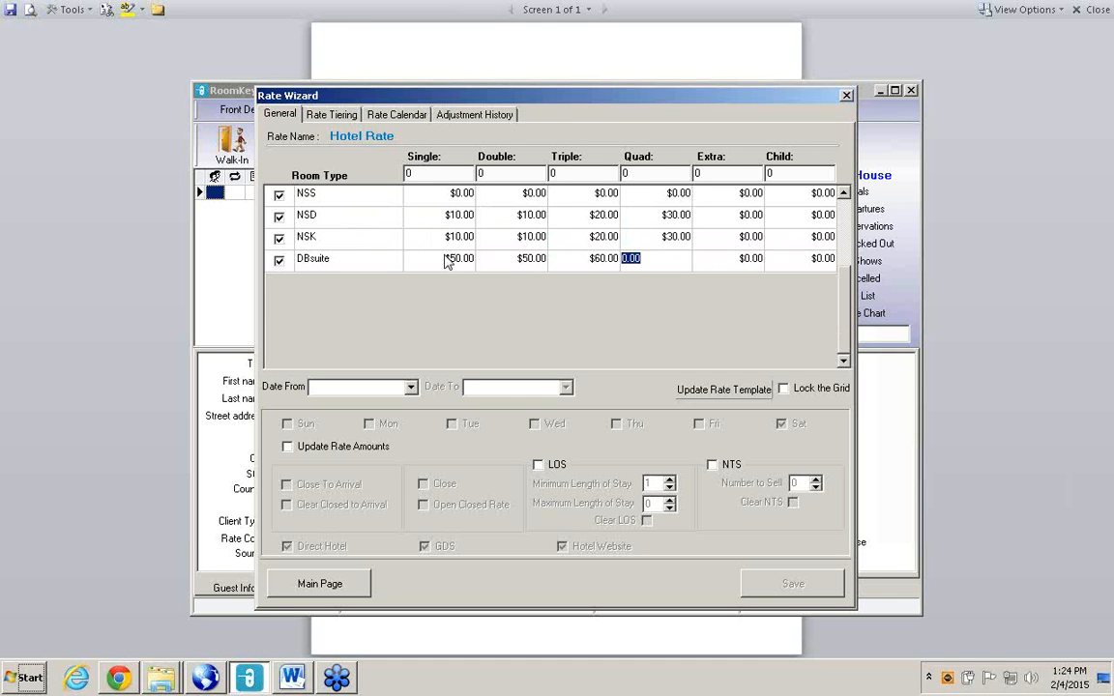
pyautogui.write('70')
pyautogui.press('Tab')
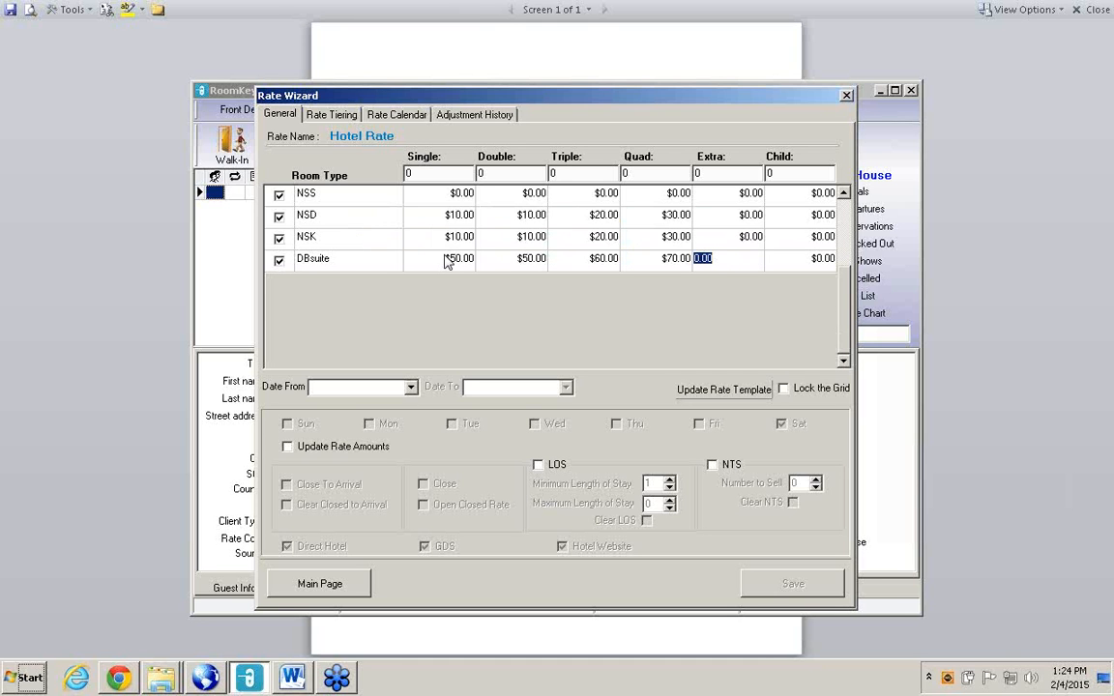
pyautogui.press('Tab')
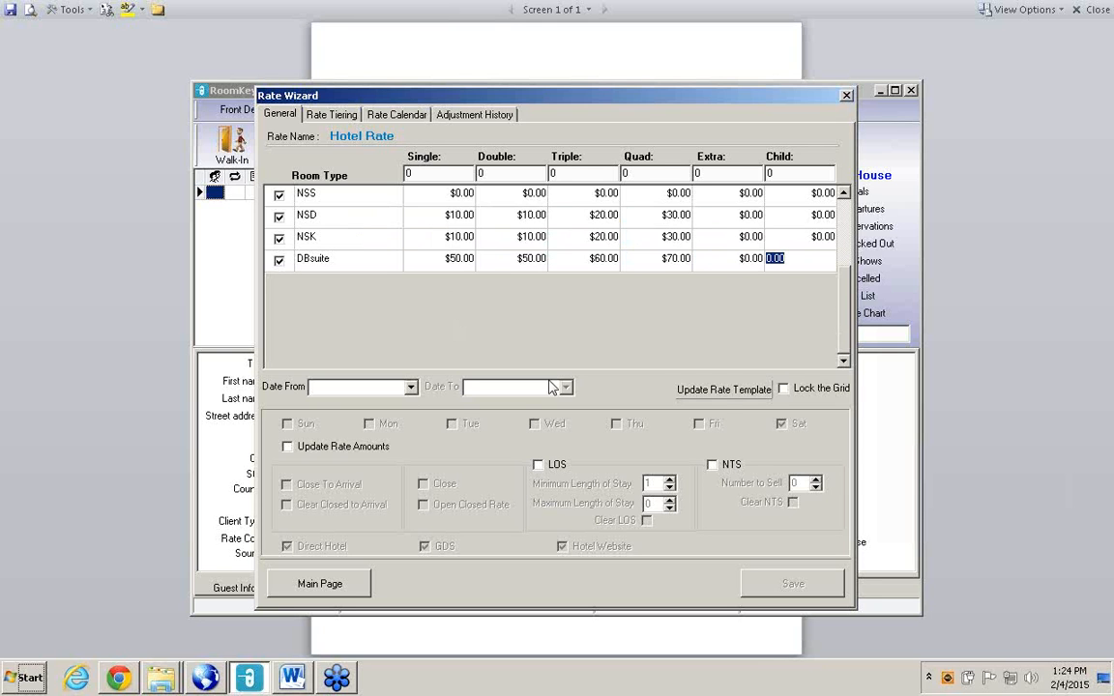
pyautogui.click(721, 391)
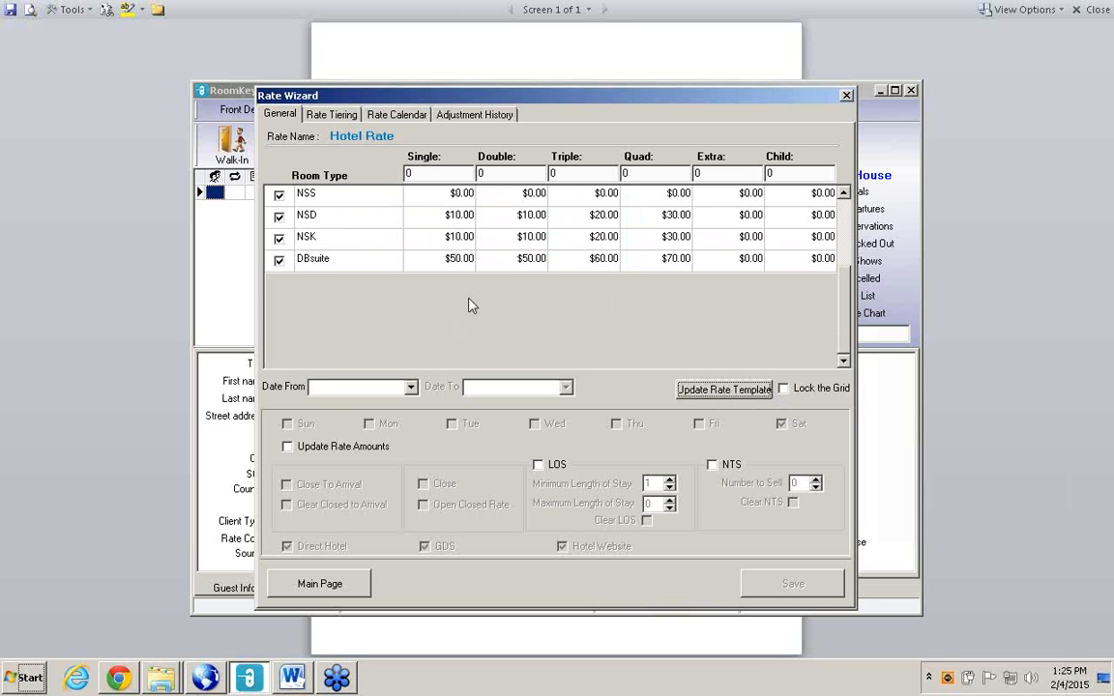
# - Set the rate's date range from 04-Feb-2015 to 31-Dec-2015
pyautogui.click(411, 387)
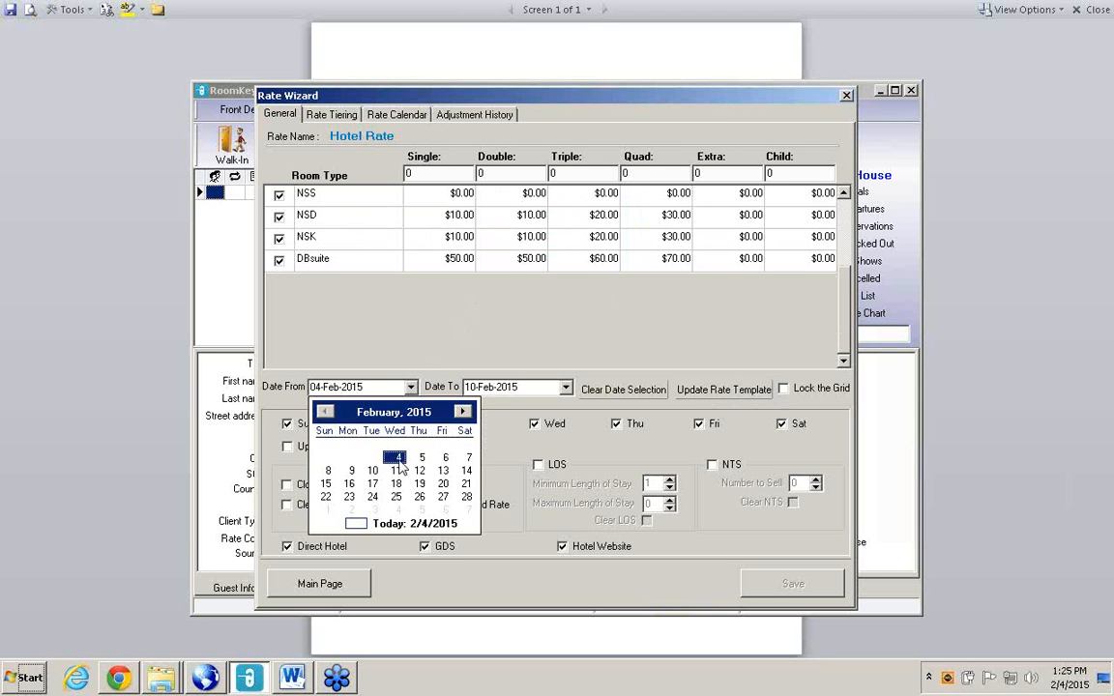
pyautogui.press('Escape')
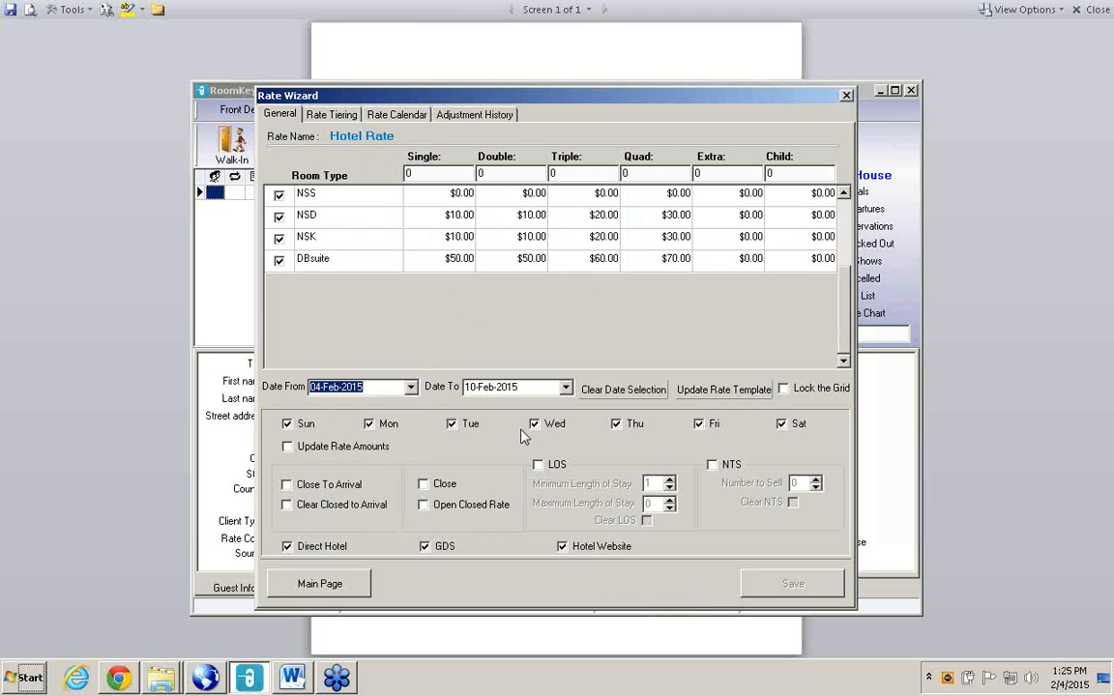
pyautogui.click(566, 389)
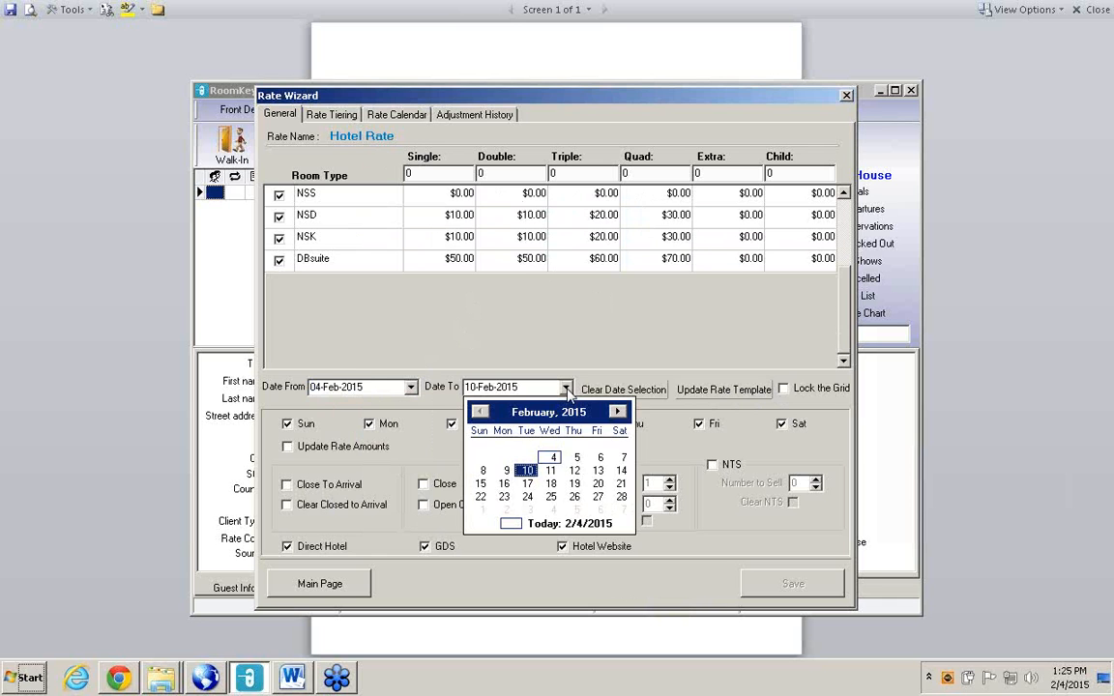
pyautogui.click(595, 413)
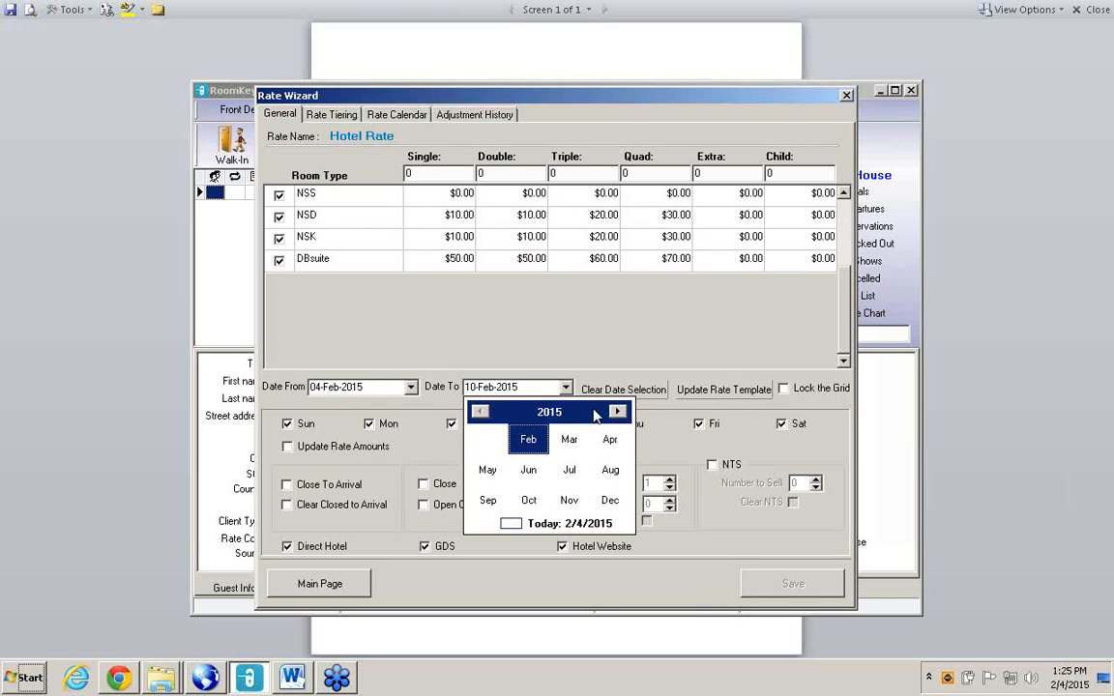
pyautogui.click(611, 501)
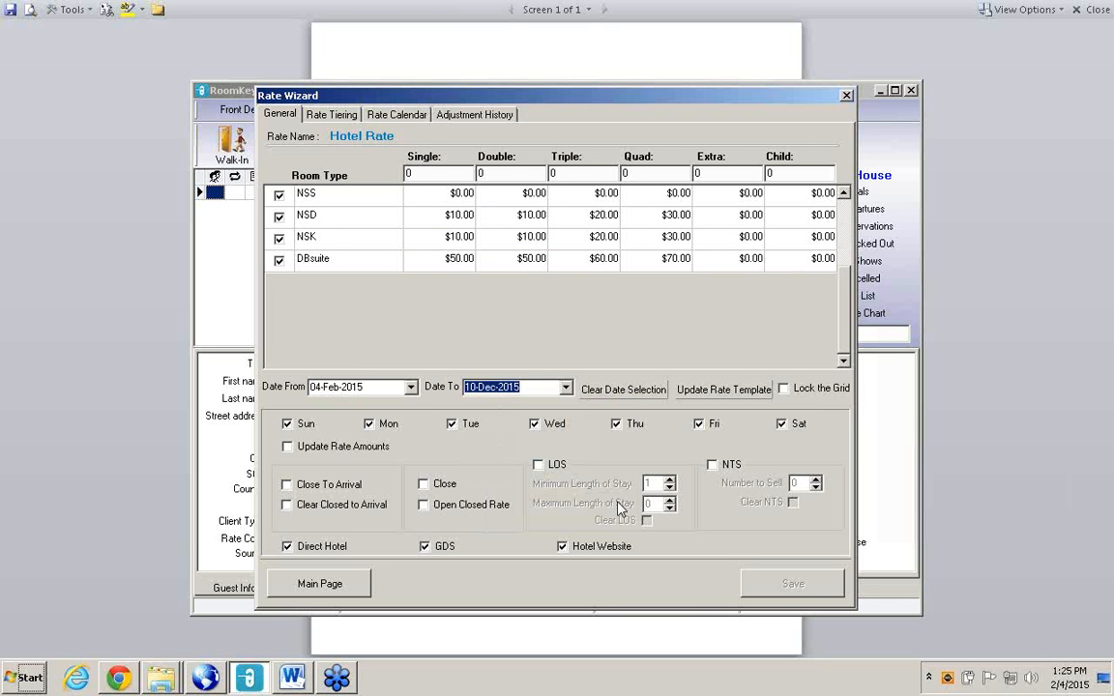
pyautogui.click(565, 387)
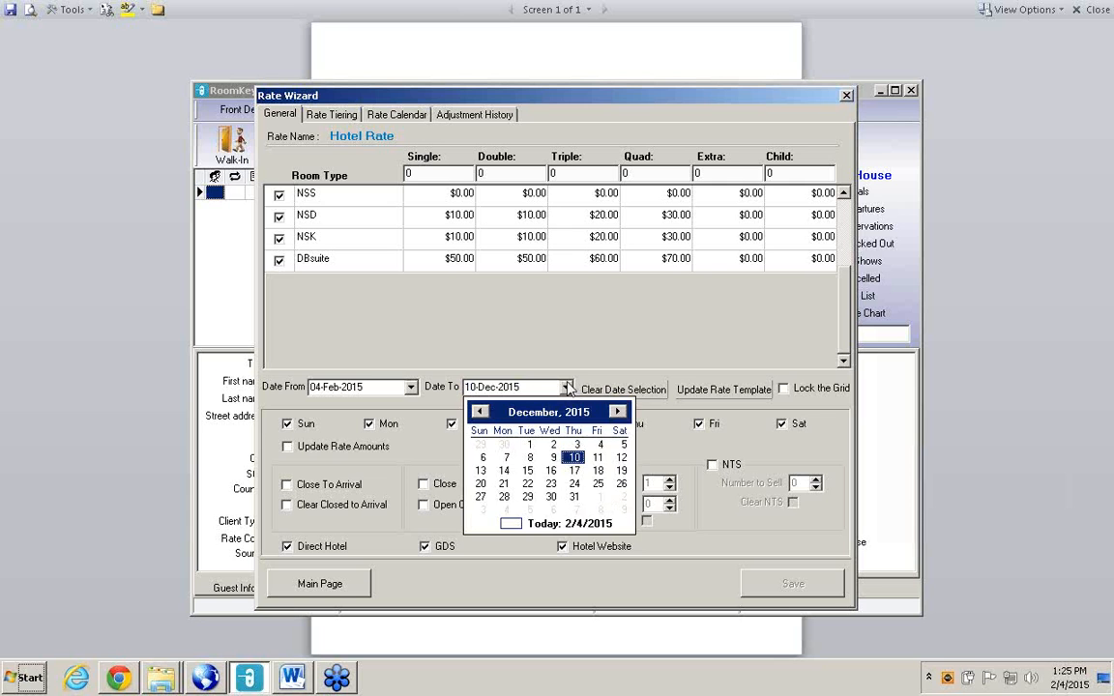
pyautogui.click(574, 496)
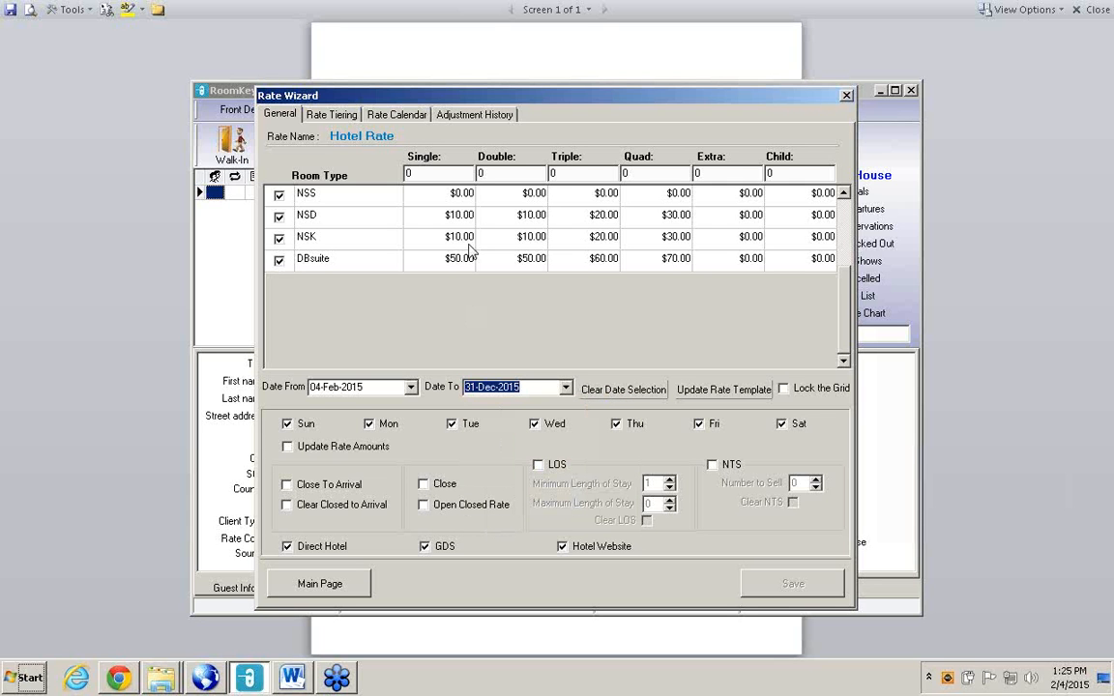
# - Set Hotel Rate's base amounts to 99 for single, double, triple and quad occupancy across the room types
pyautogui.click(450, 177)
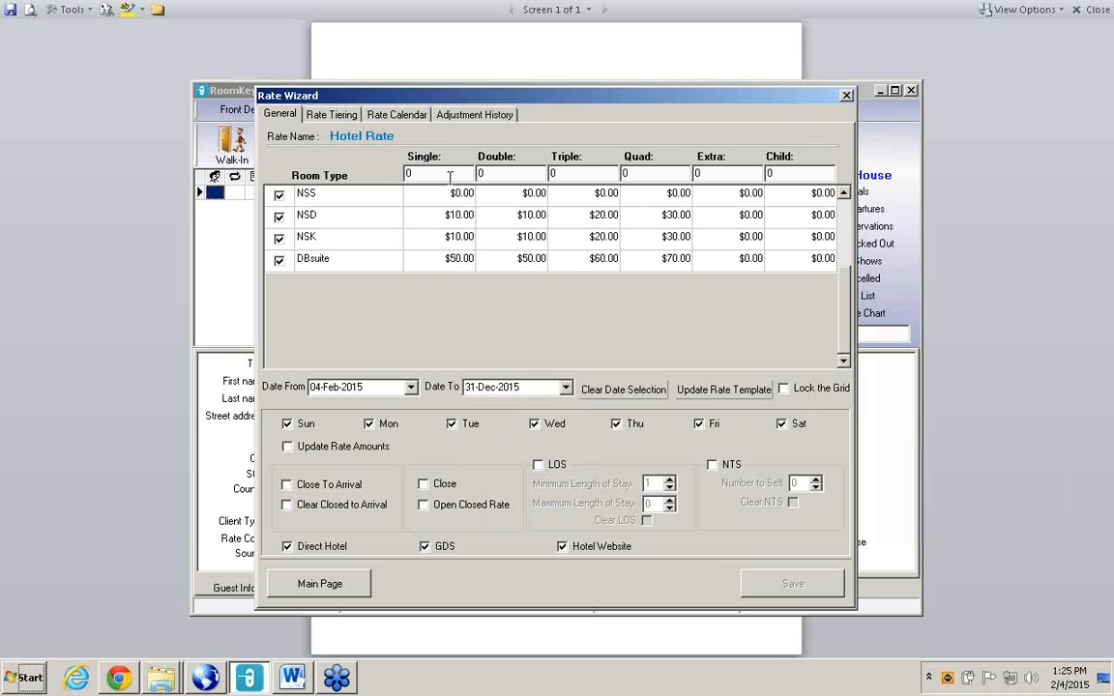
pyautogui.write('.00')
pyautogui.write('99')
pyautogui.press('Delete')
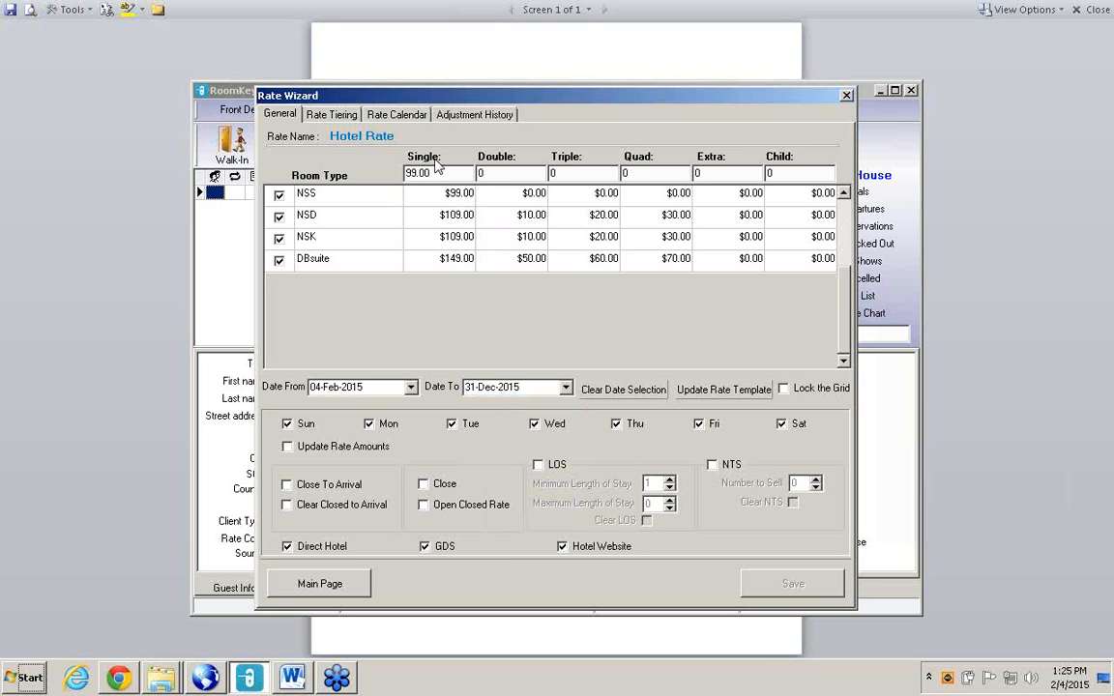
pyautogui.press('Tab')
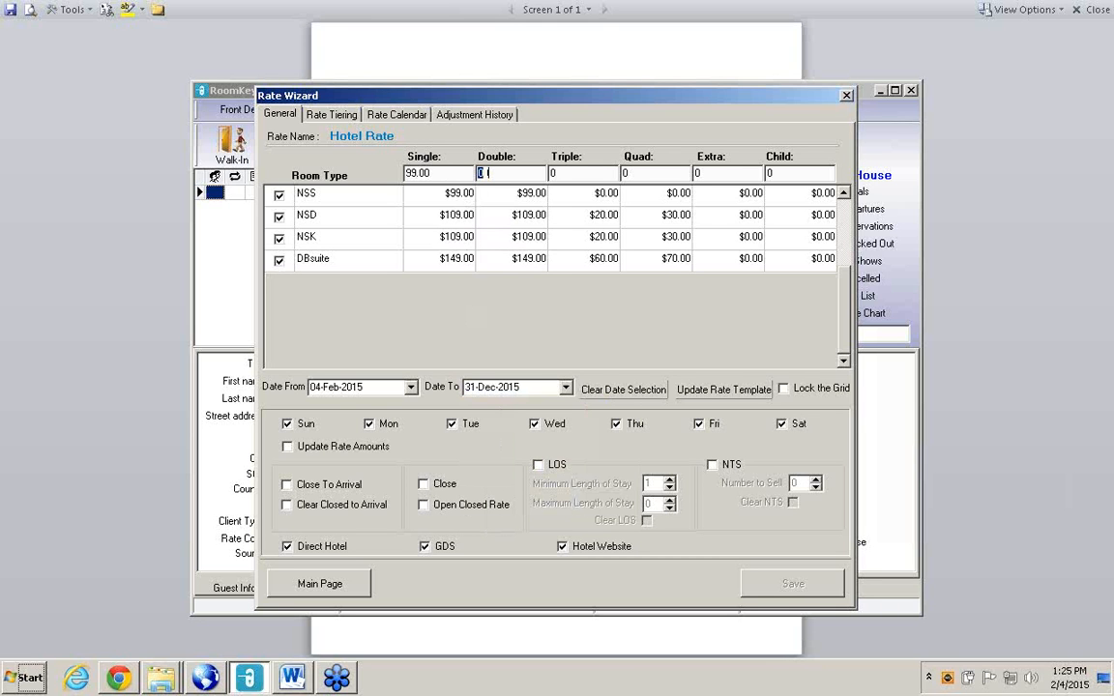
pyautogui.write('99')
pyautogui.press('Tab')
pyautogui.write('99')
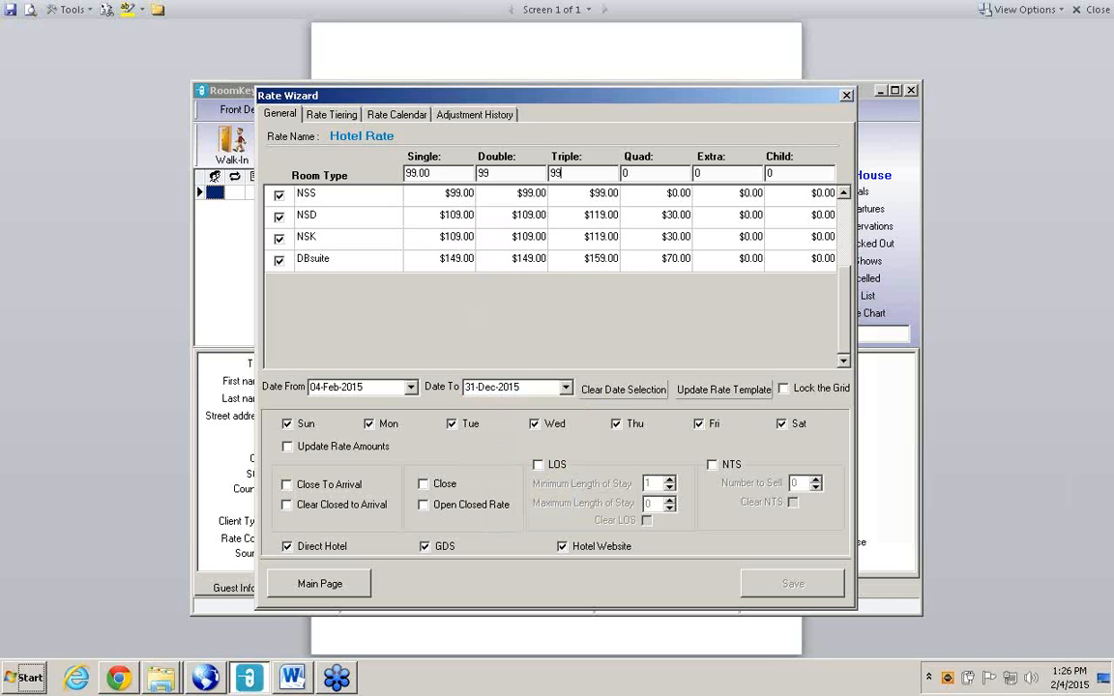
pyautogui.press('Tab')
pyautogui.write('99')
pyautogui.press('Tab')
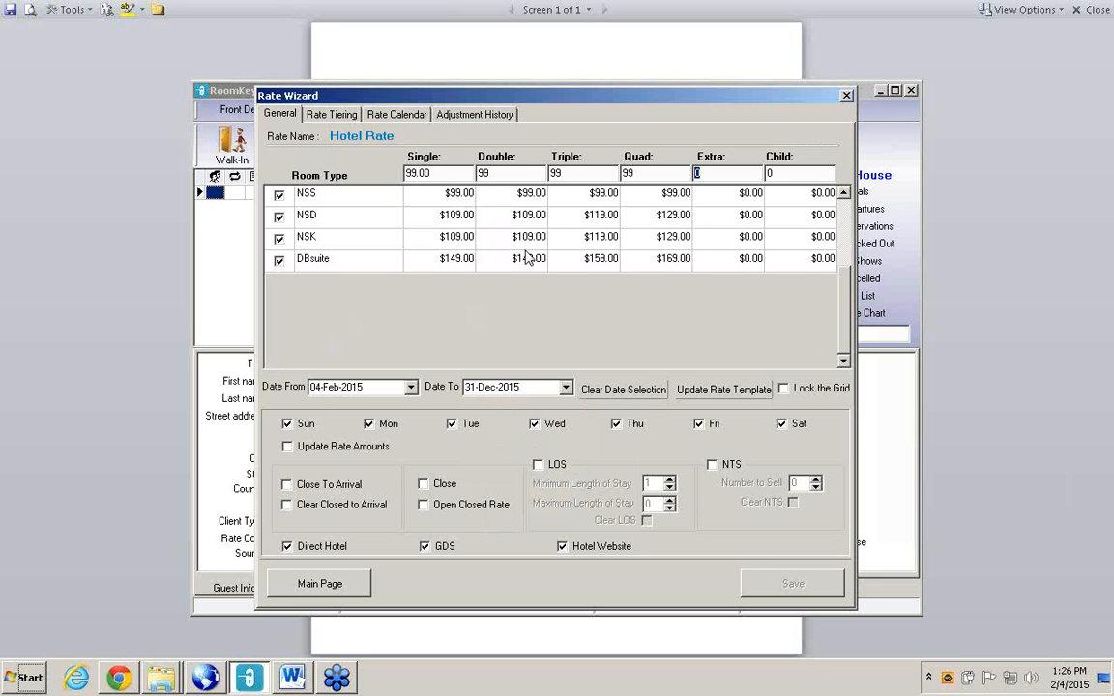
# - Set the base extra-person amount to 10 and the base child amount to 50.00
pyautogui.write('10')
pyautogui.click(811, 173)
pyautogui.write('50')
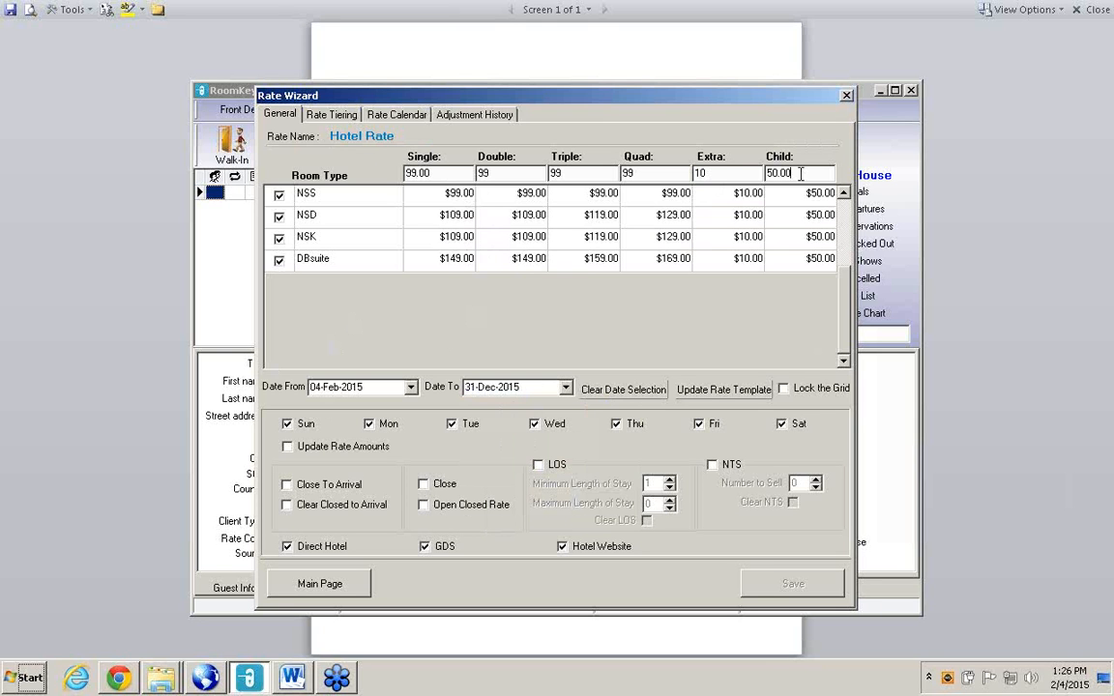
# - Clear the base child and extra-person amounts back to 0.00
pyautogui.press('BackSpace')
pyautogui.press('BackSpace')
pyautogui.press('BackSpace')
pyautogui.press('BackSpace')
pyautogui.click(741, 173)
pyautogui.press('BackSpace')
pyautogui.press('BackSpace')
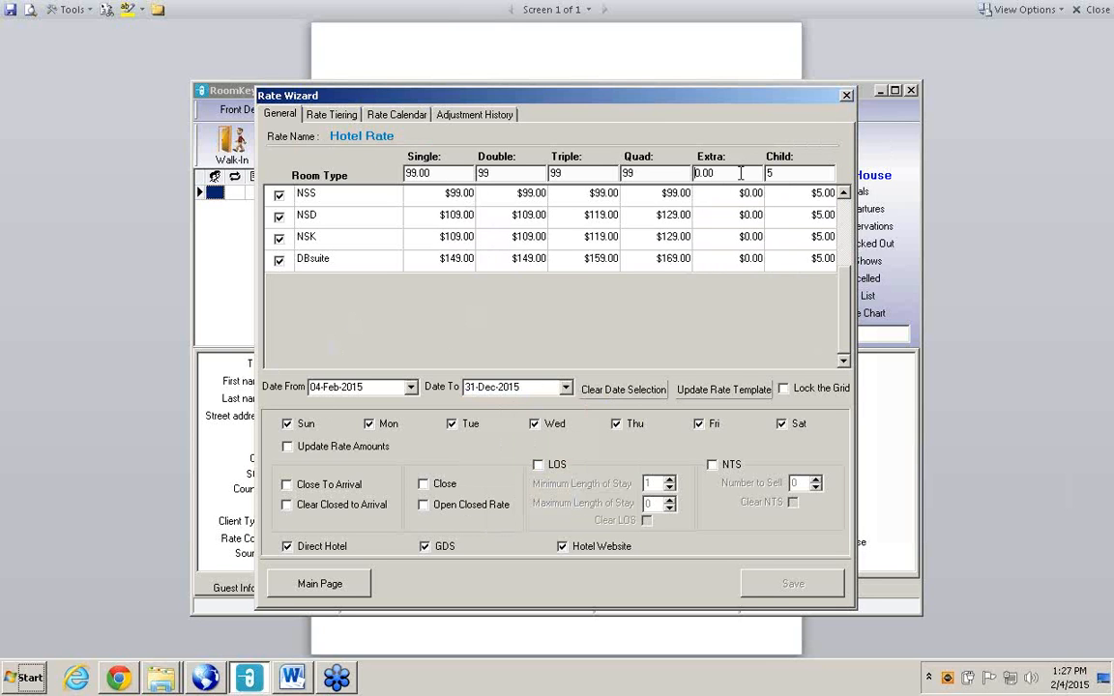
pyautogui.click(780, 174)
pyautogui.press('BackSpace')
# - Include the rate amounts in the update and save them for the selected dates
pyautogui.click(286, 448)
pyautogui.click(789, 586)
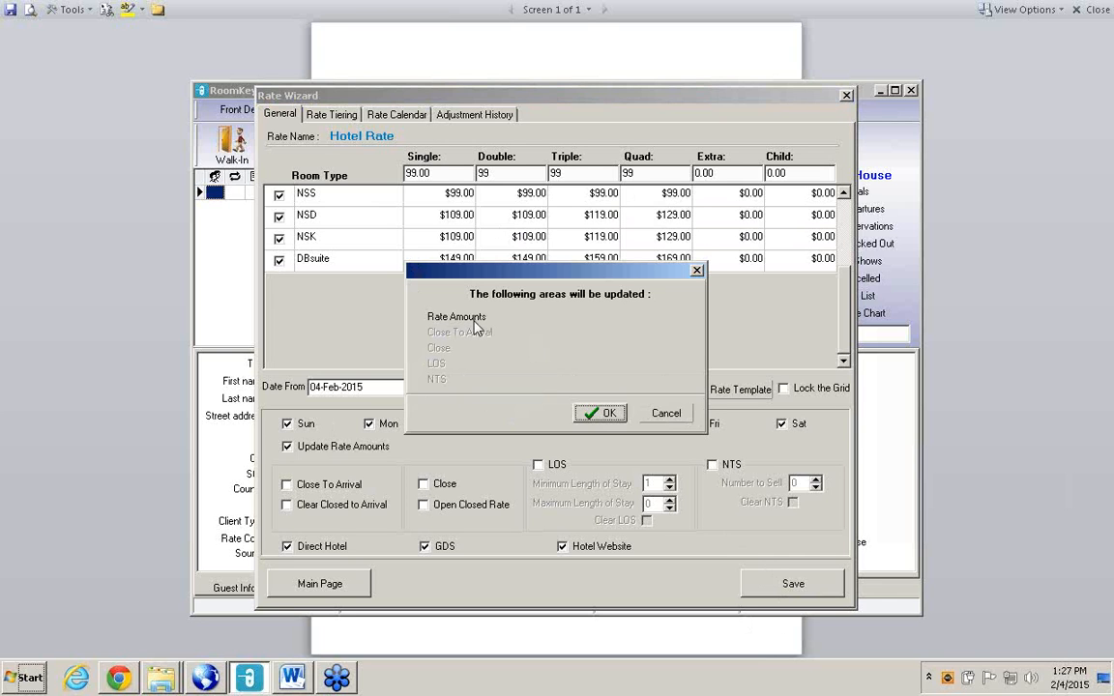
pyautogui.click(606, 414)
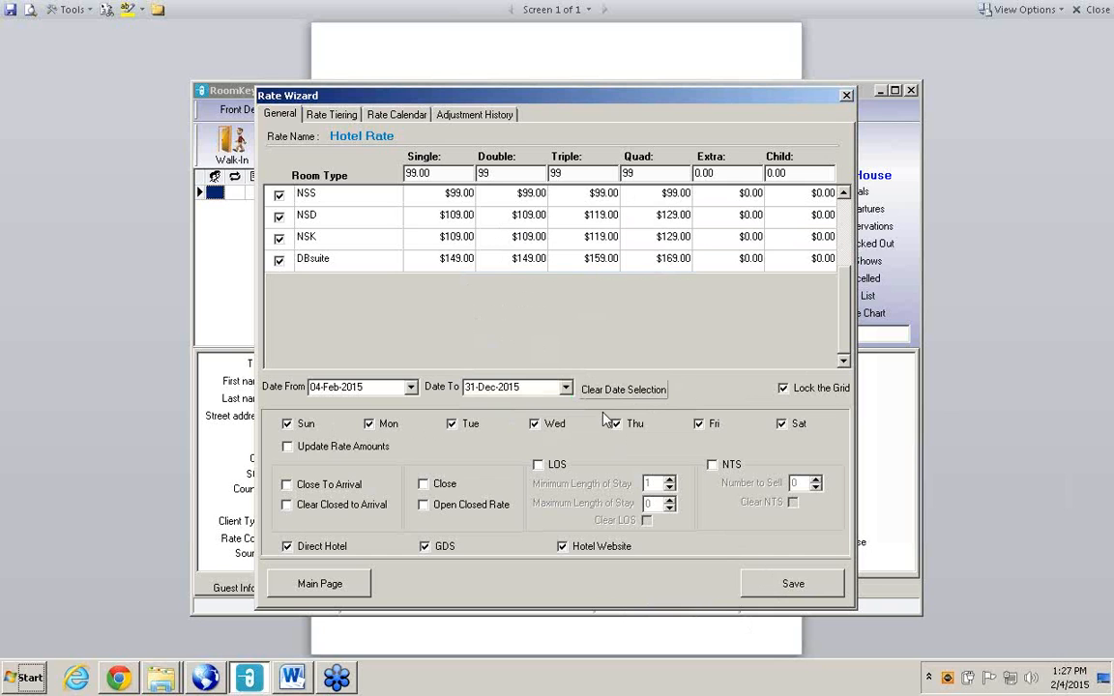
pyautogui.click(393, 115)
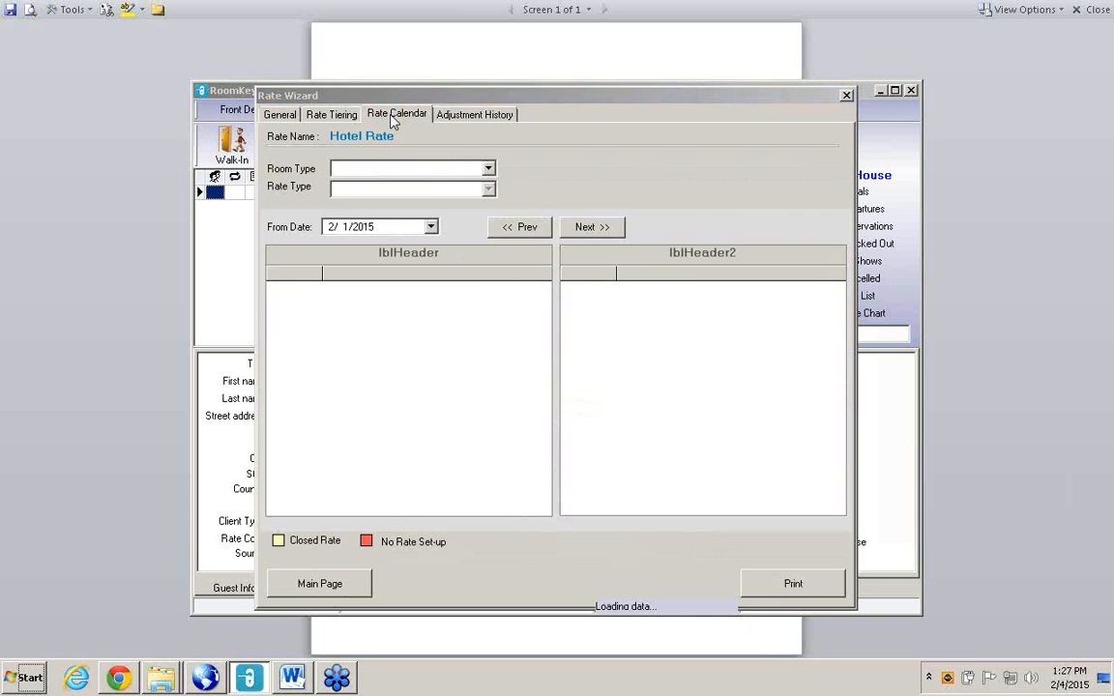
pyautogui.click(487, 170)
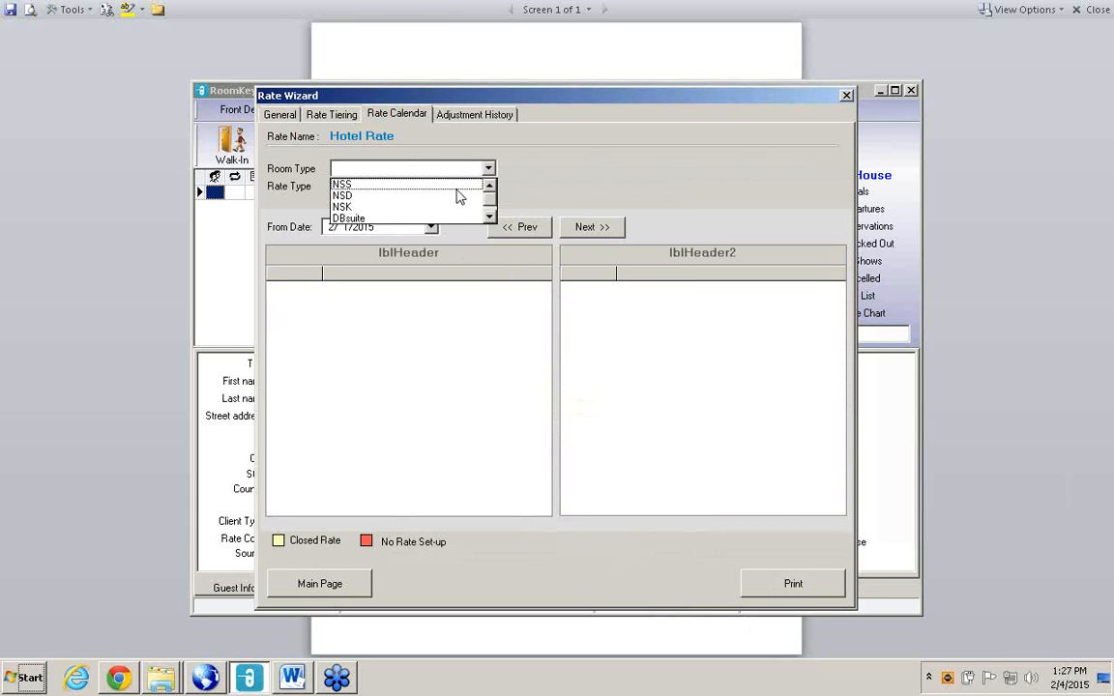
pyautogui.click(460, 187)
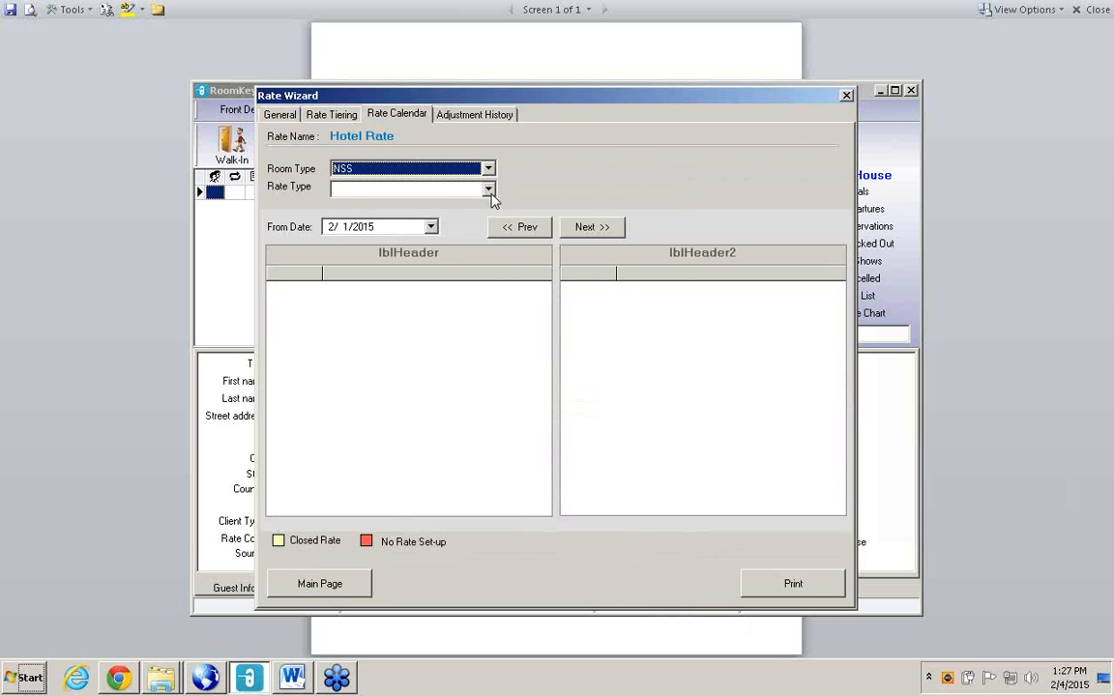
pyautogui.click(488, 188)
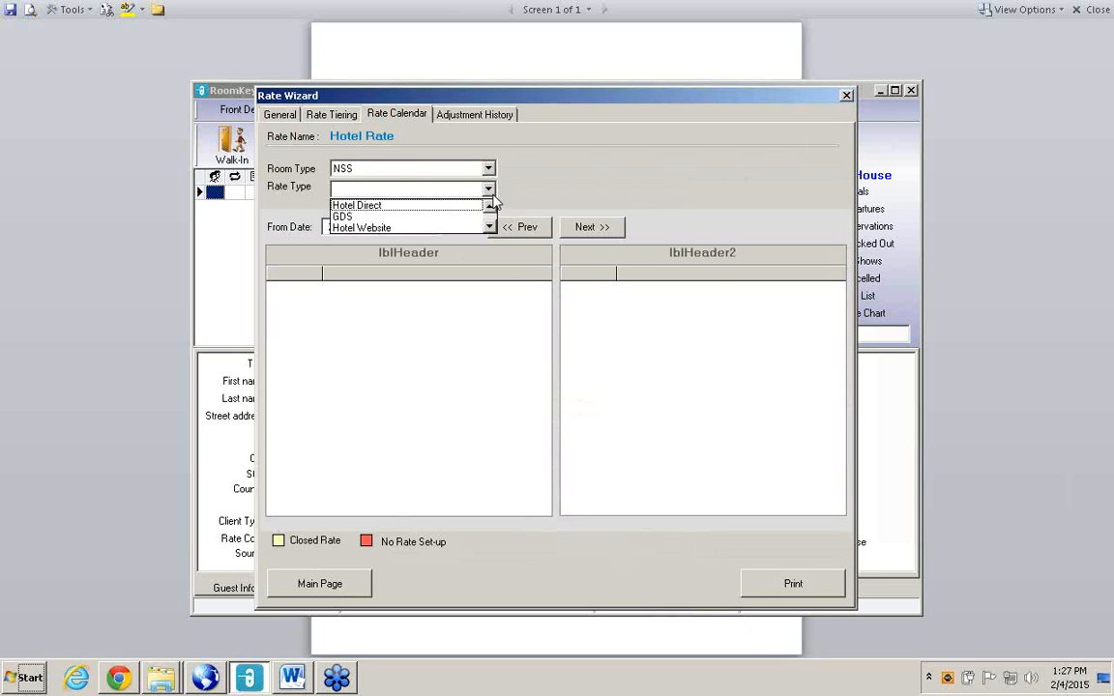
pyautogui.click(438, 207)
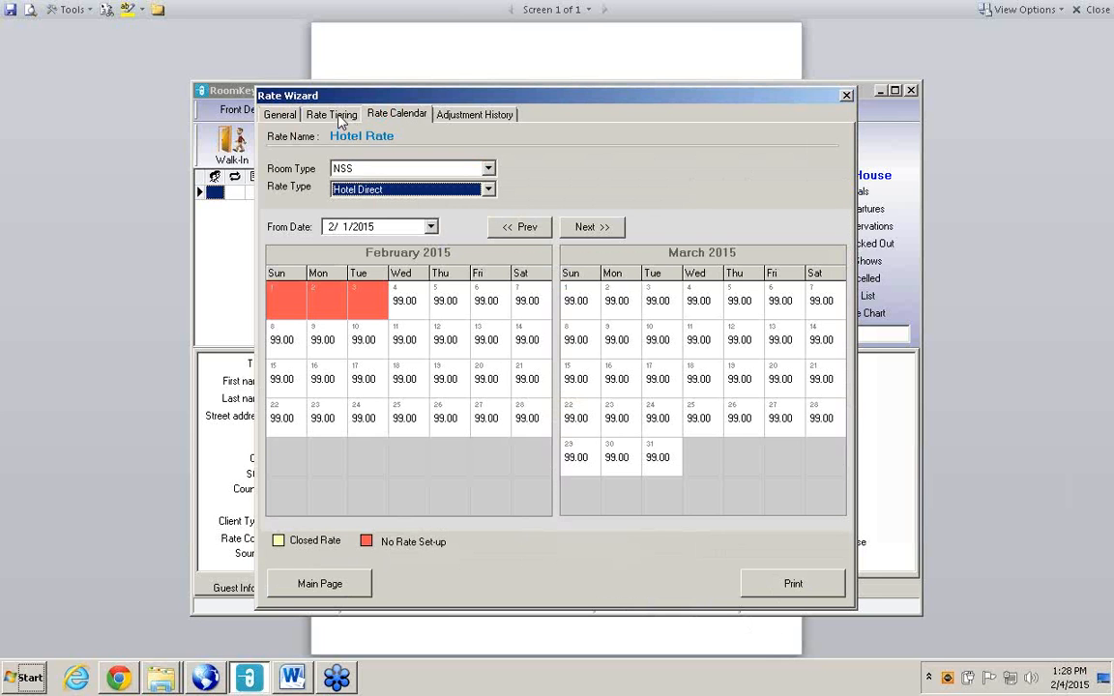
# - Return to the general rate settings and set the date range from 6/1/2015 to 9/30/2015
pyautogui.click(280, 115)
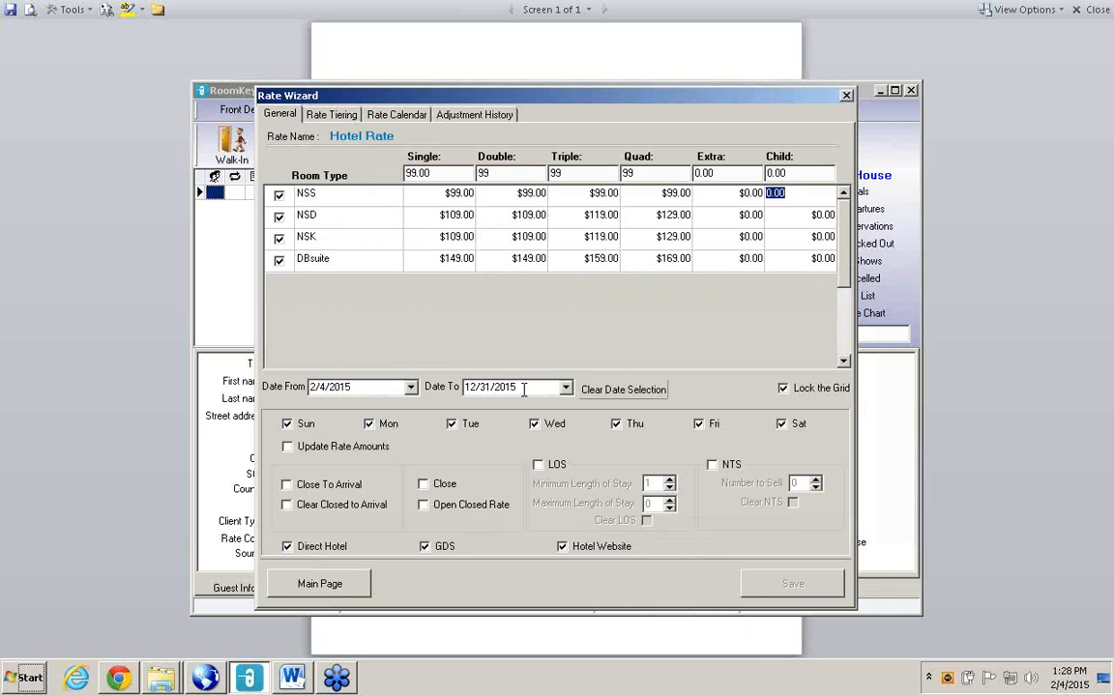
pyautogui.click(411, 387)
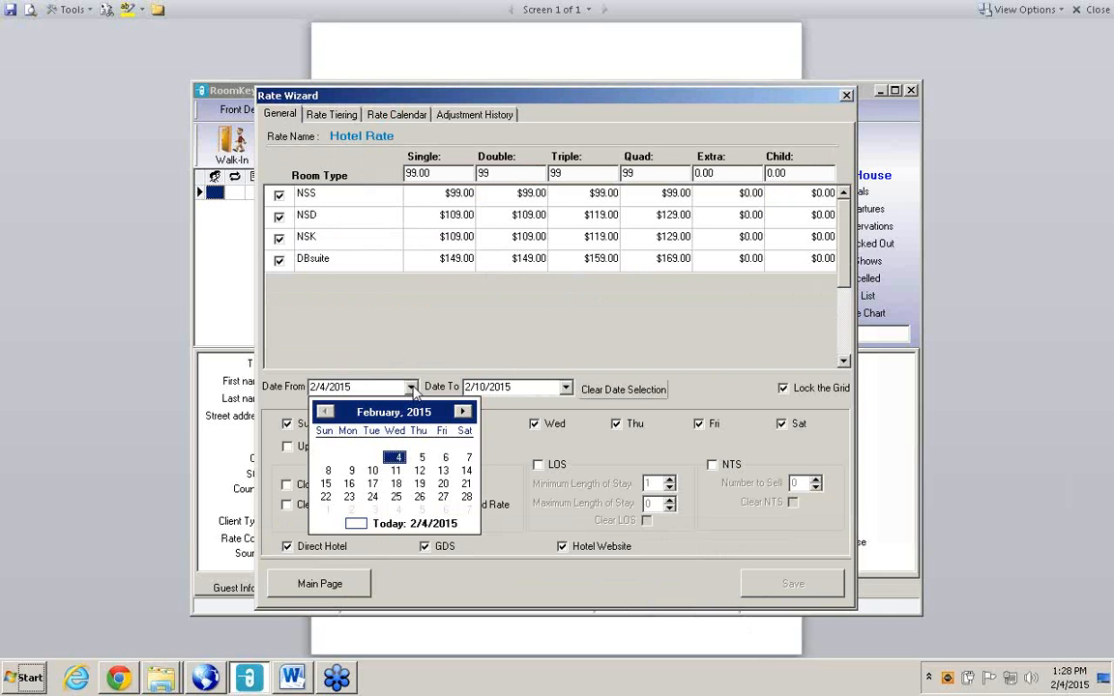
pyautogui.click(463, 413)
pyautogui.click(464, 413)
pyautogui.click(463, 413)
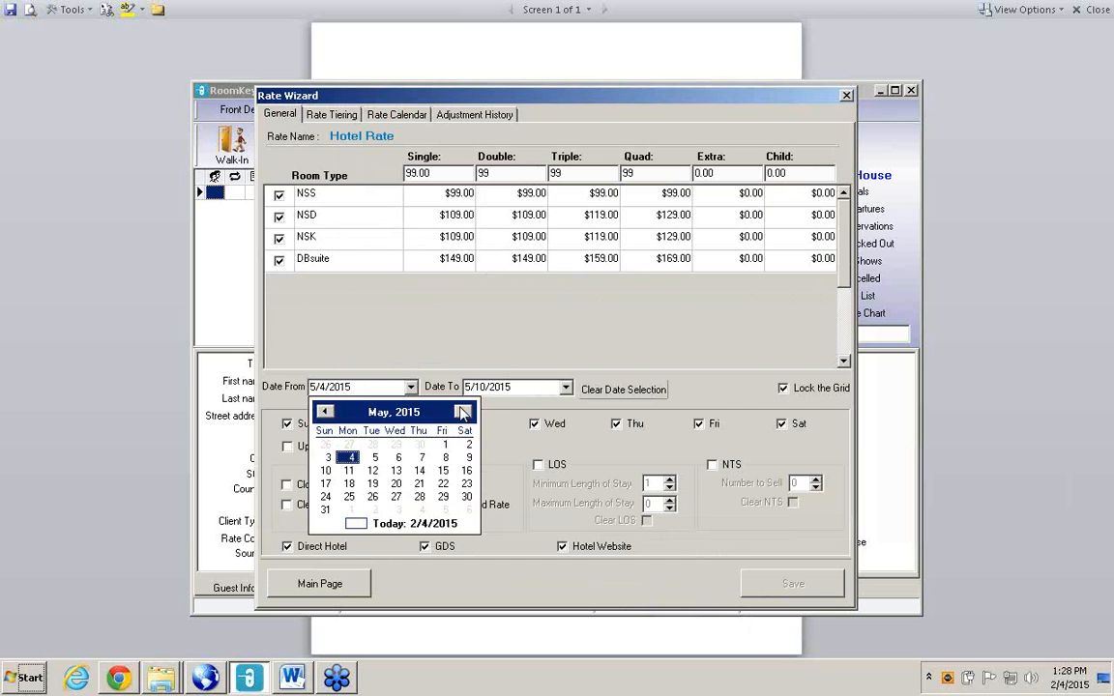
pyautogui.click(463, 414)
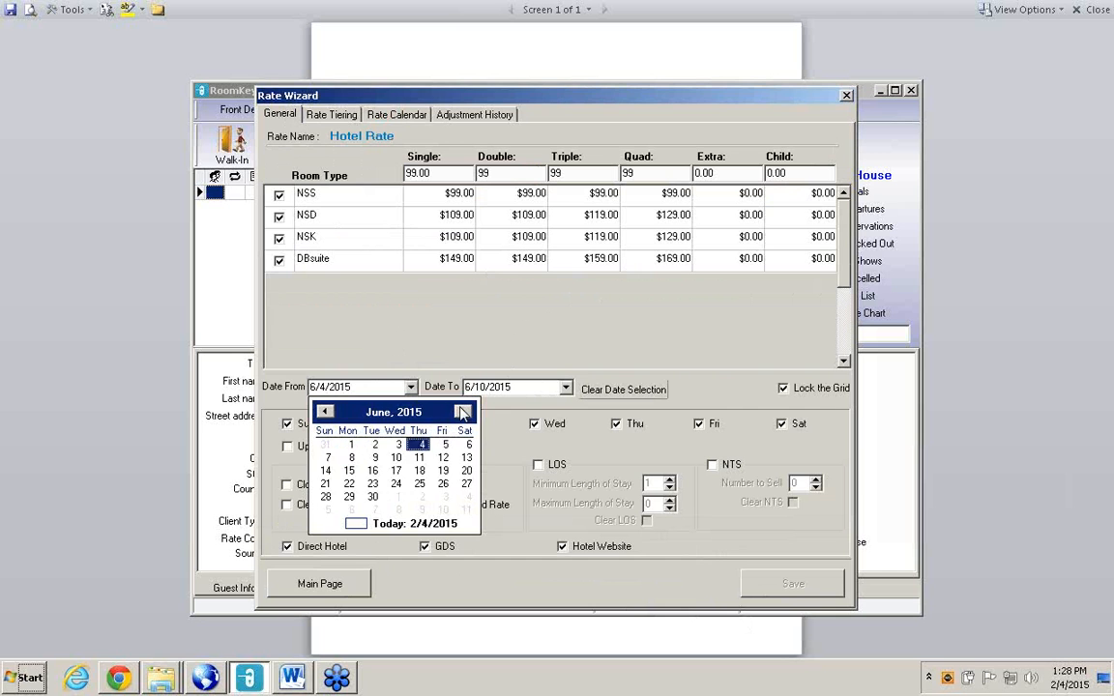
pyautogui.click(351, 445)
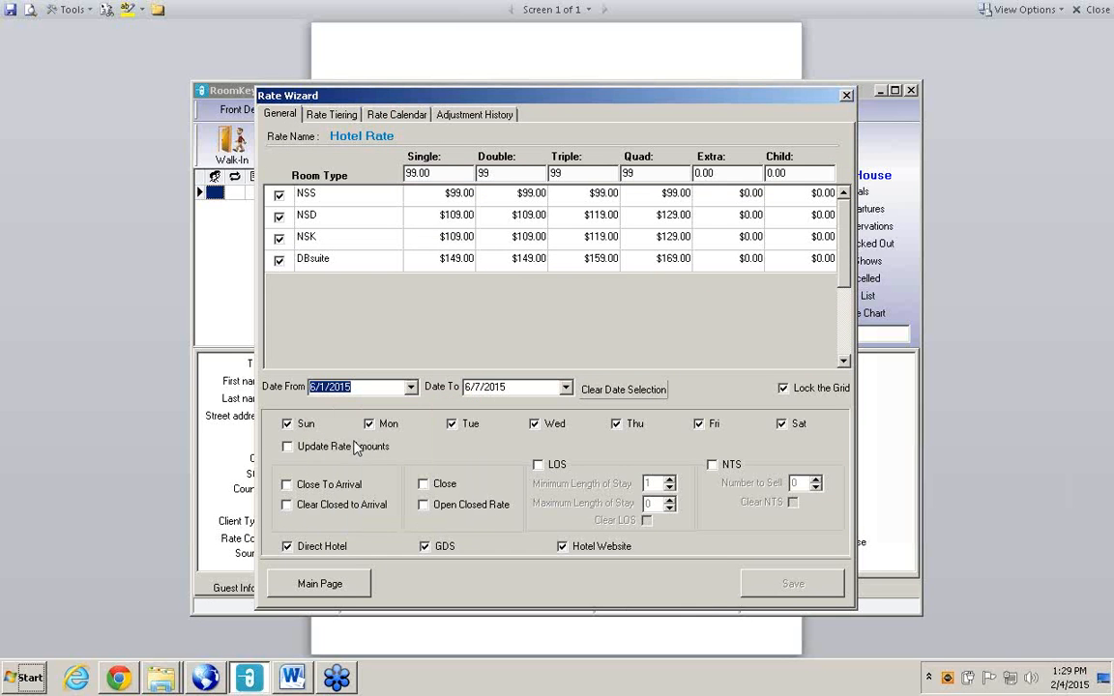
pyautogui.click(565, 387)
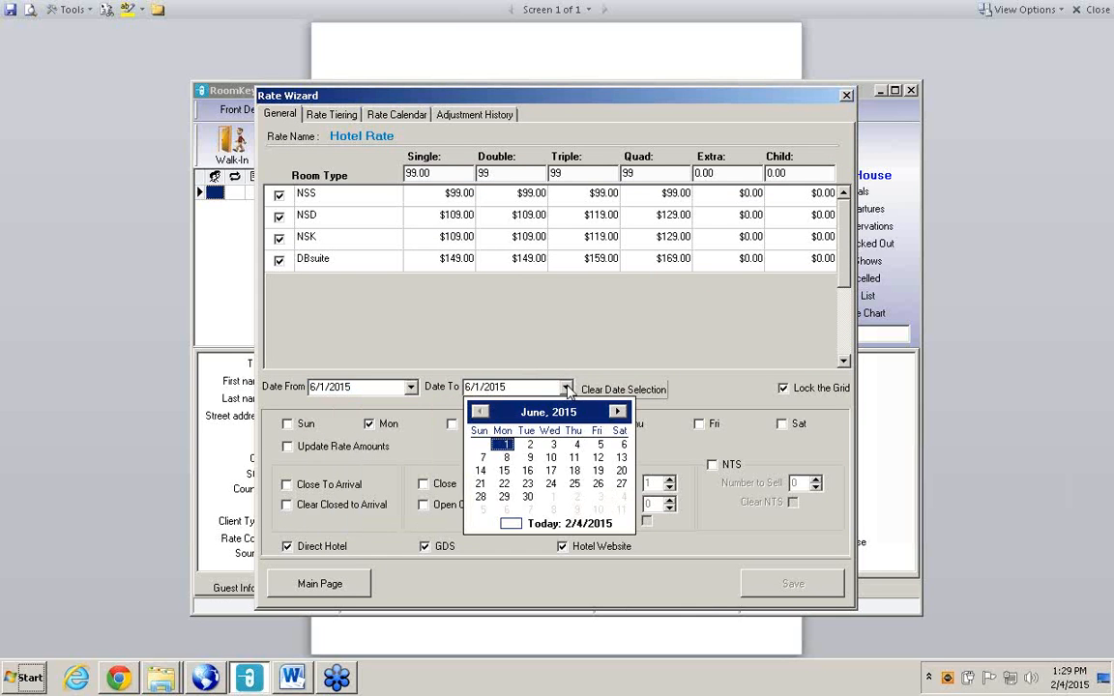
pyautogui.click(619, 413)
pyautogui.click(618, 413)
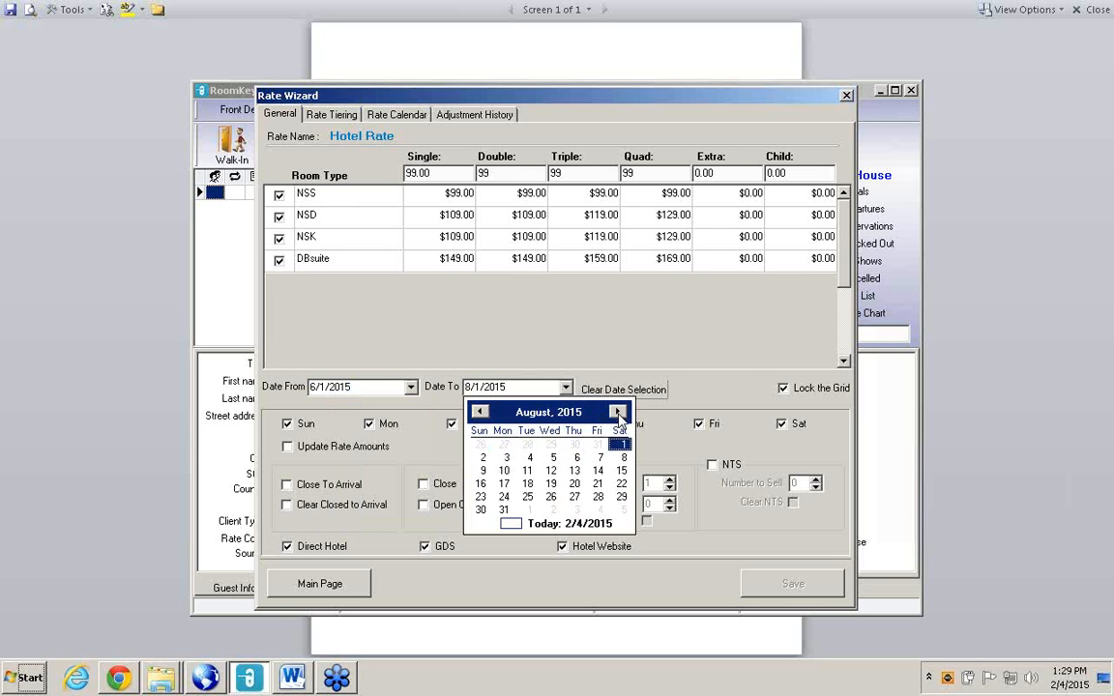
pyautogui.click(618, 413)
pyautogui.click(553, 498)
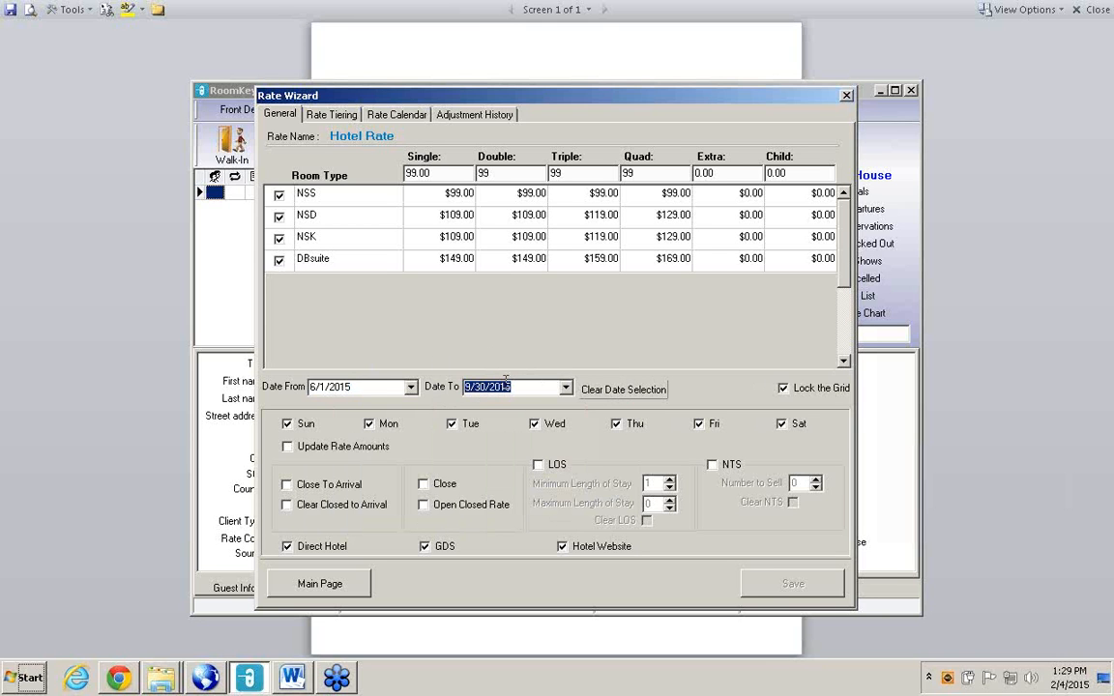
# - Set the base single amount to 150 for the selected date range
pyautogui.click(433, 175)
pyautogui.press('BackSpace')
pyautogui.press('BackSpace')
pyautogui.press('BackSpace')
pyautogui.press('BackSpace')
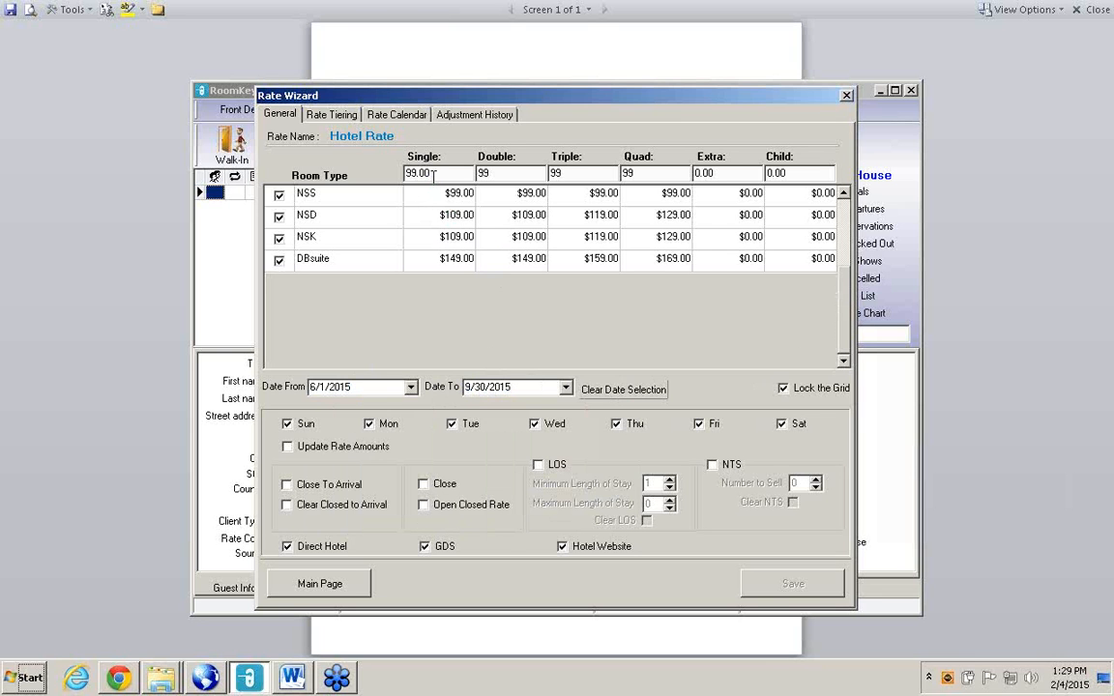
pyautogui.write('1500.00')
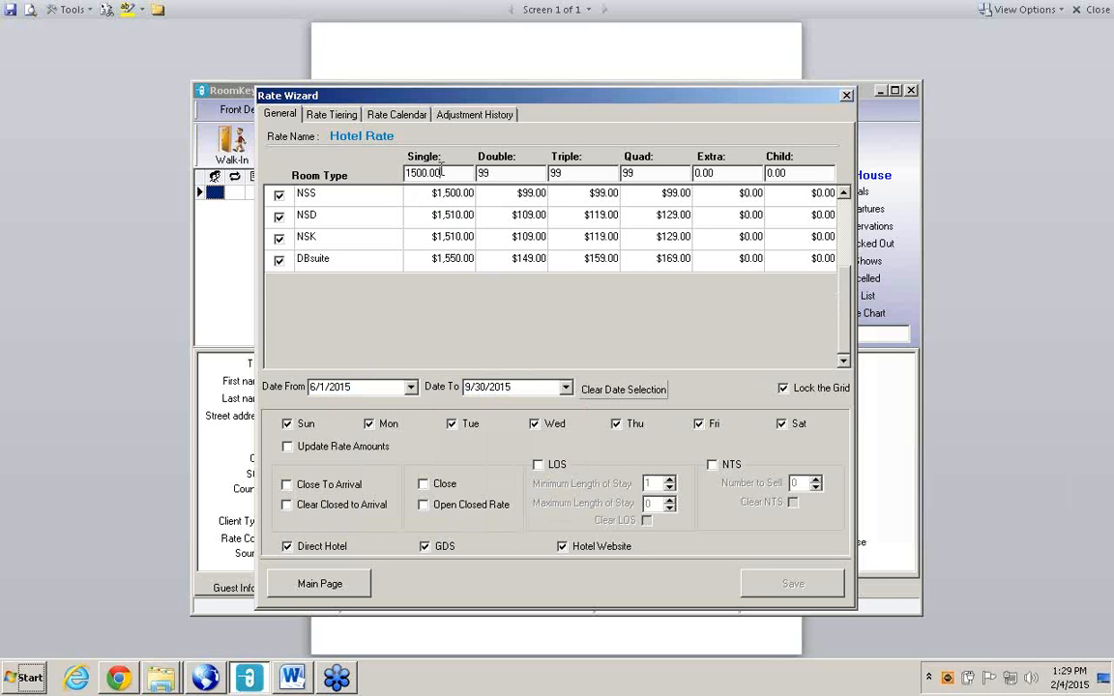
pyautogui.press('BackSpace')
pyautogui.press('BackSpace')
pyautogui.press('BackSpace')
pyautogui.press('BackSpace')
# - Set the base double, triple and quad amounts to 150 each
pyautogui.press('Tab')
pyautogui.write('150')
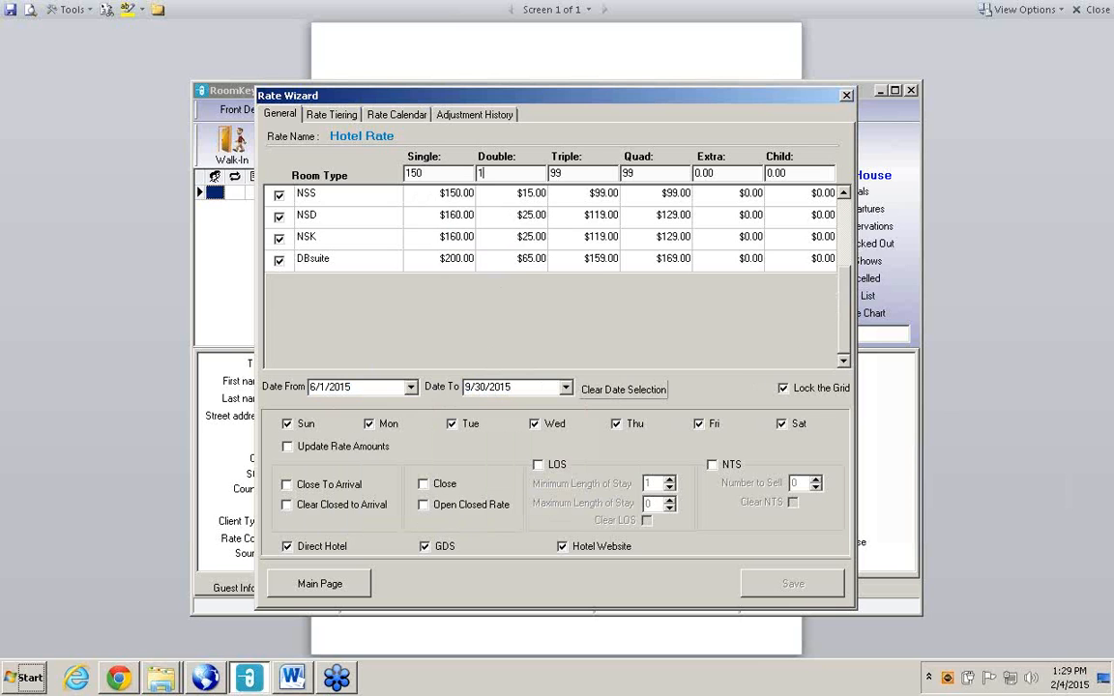
pyautogui.press('Tab')
pyautogui.write('150')
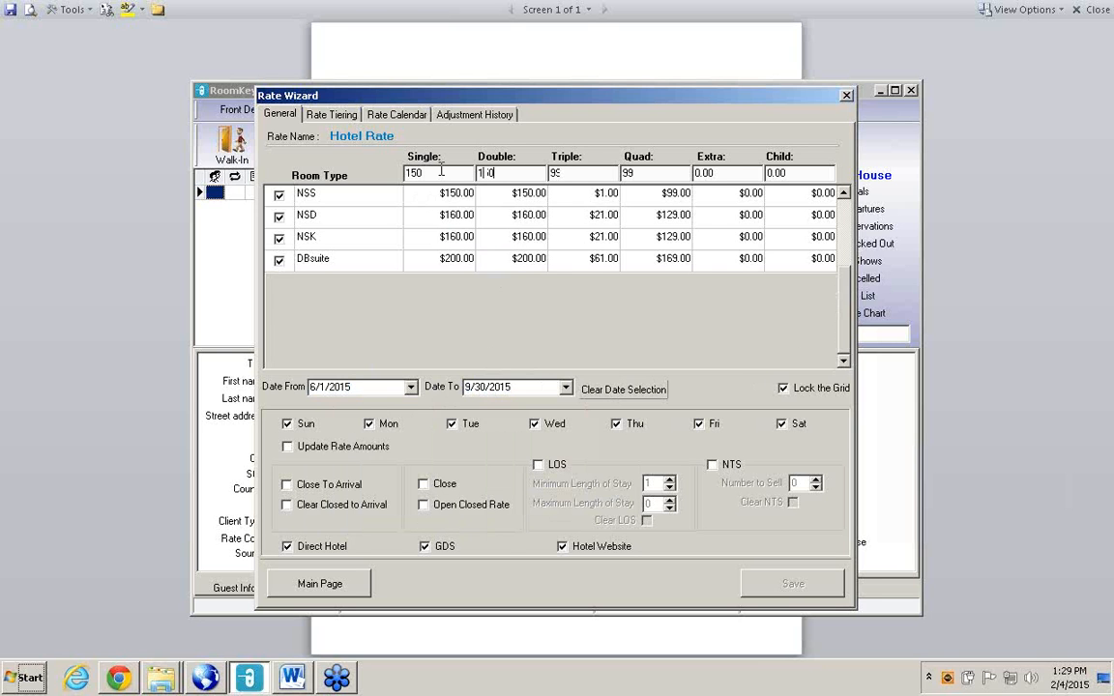
pyautogui.write('150')
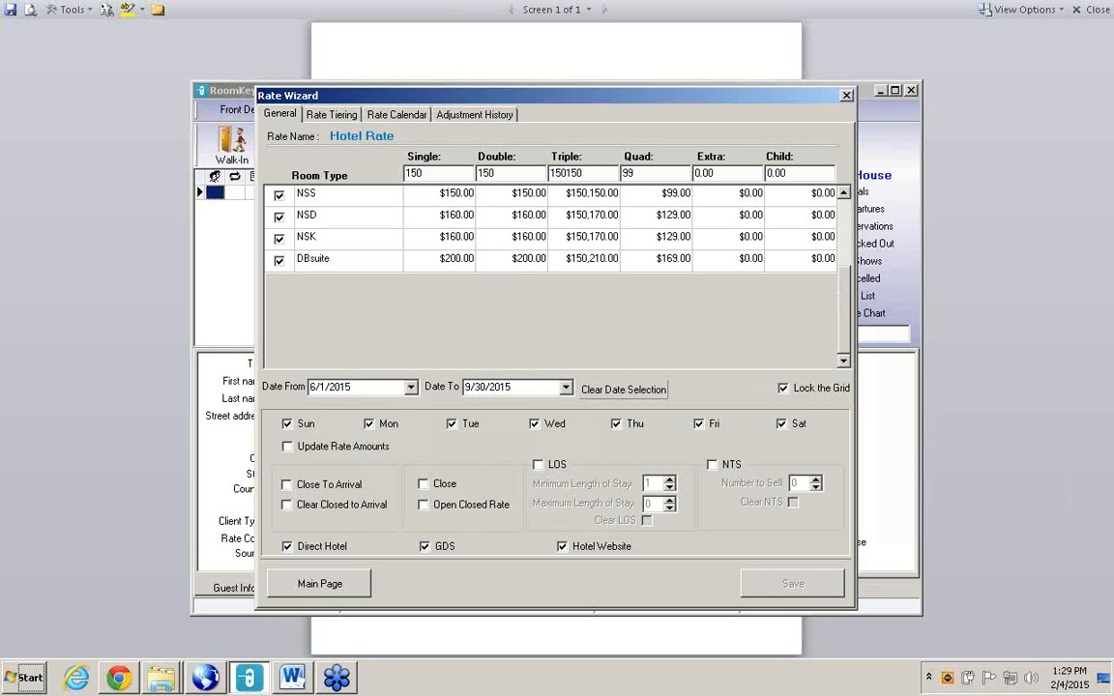
pyautogui.press('BackSpace')
pyautogui.press('BackSpace')
pyautogui.press('BackSpace')
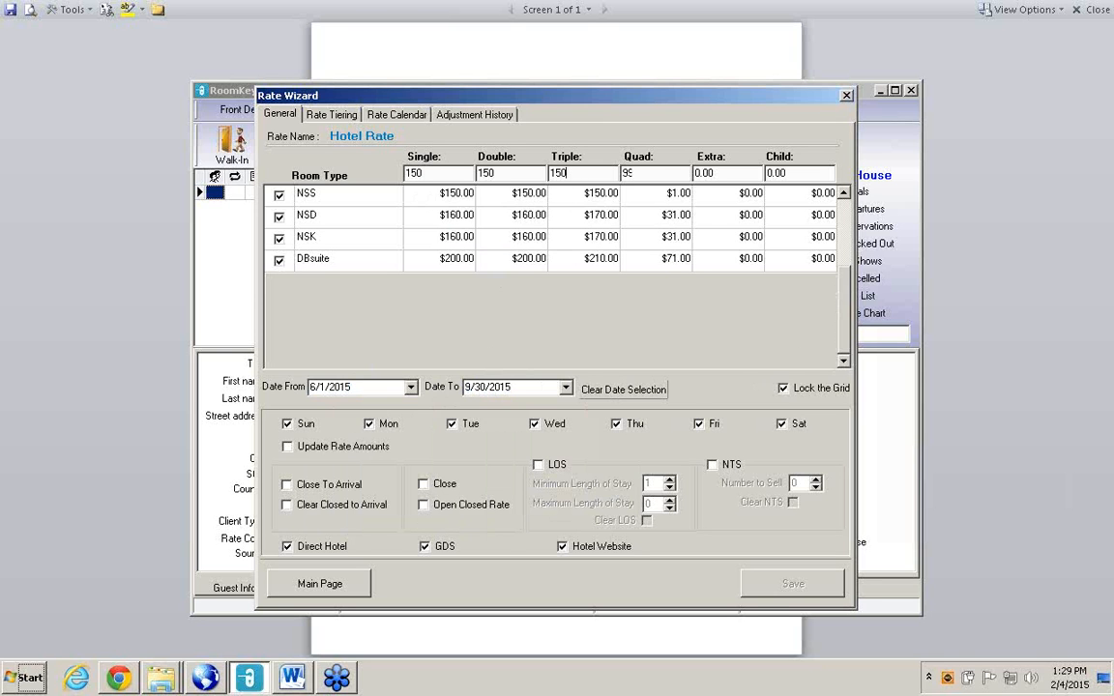
pyautogui.press('Tab')
pyautogui.write('150')
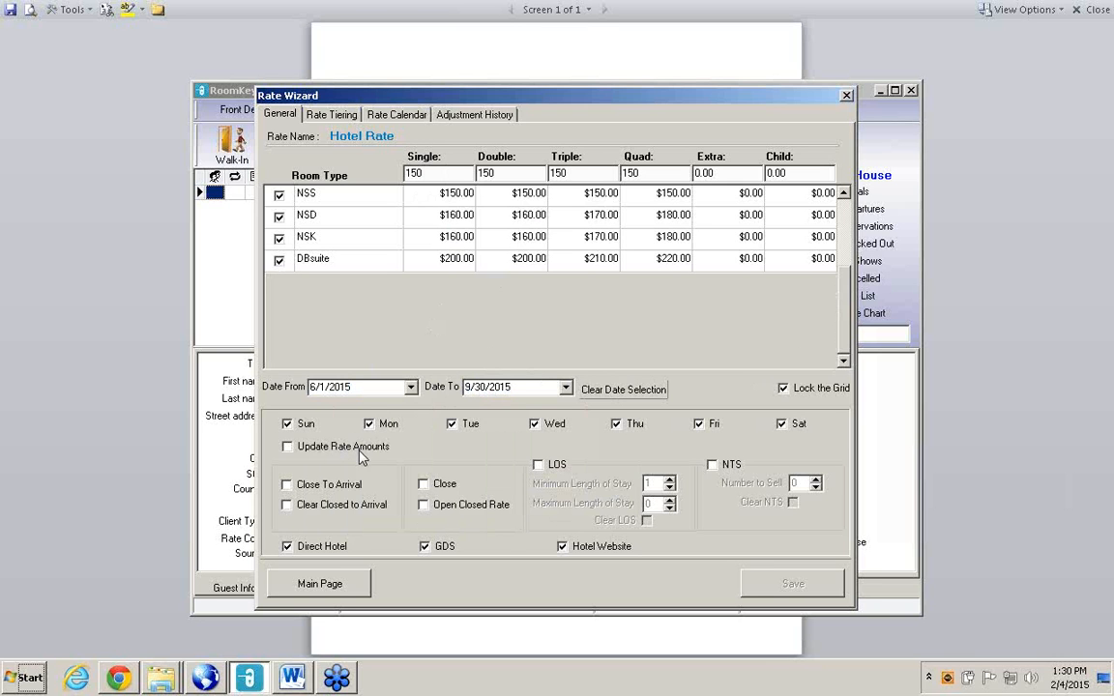
# - Mark the rate amounts for updating and save the June to September 2015 amounts
pyautogui.click(288, 451)
pyautogui.click(816, 591)
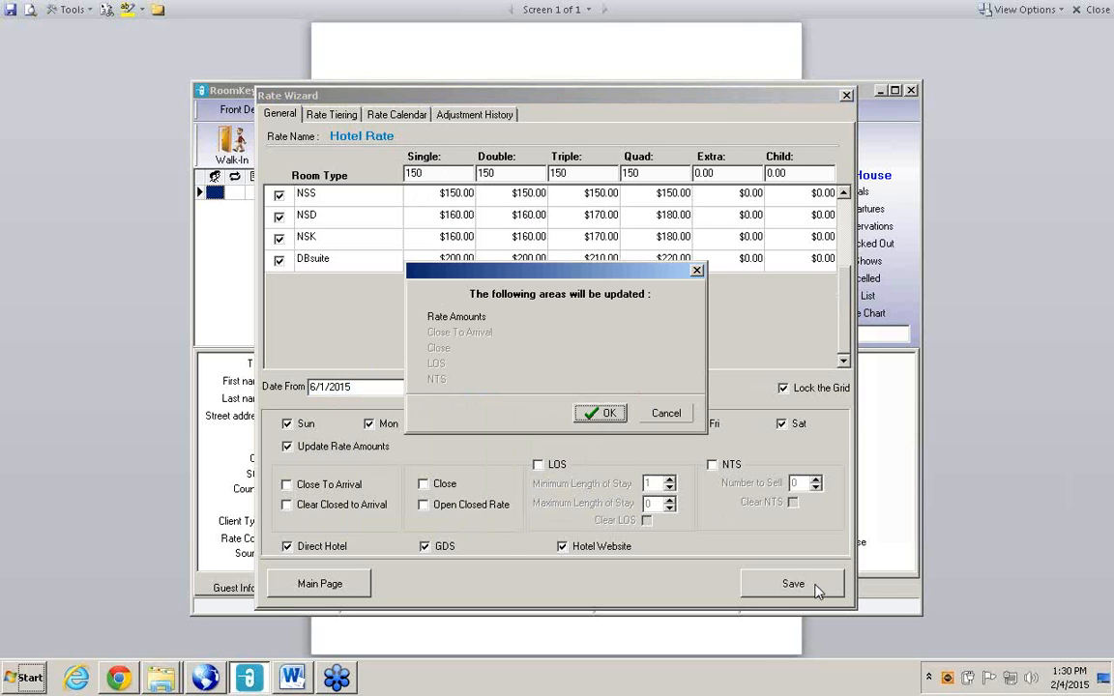
pyautogui.click(605, 414)
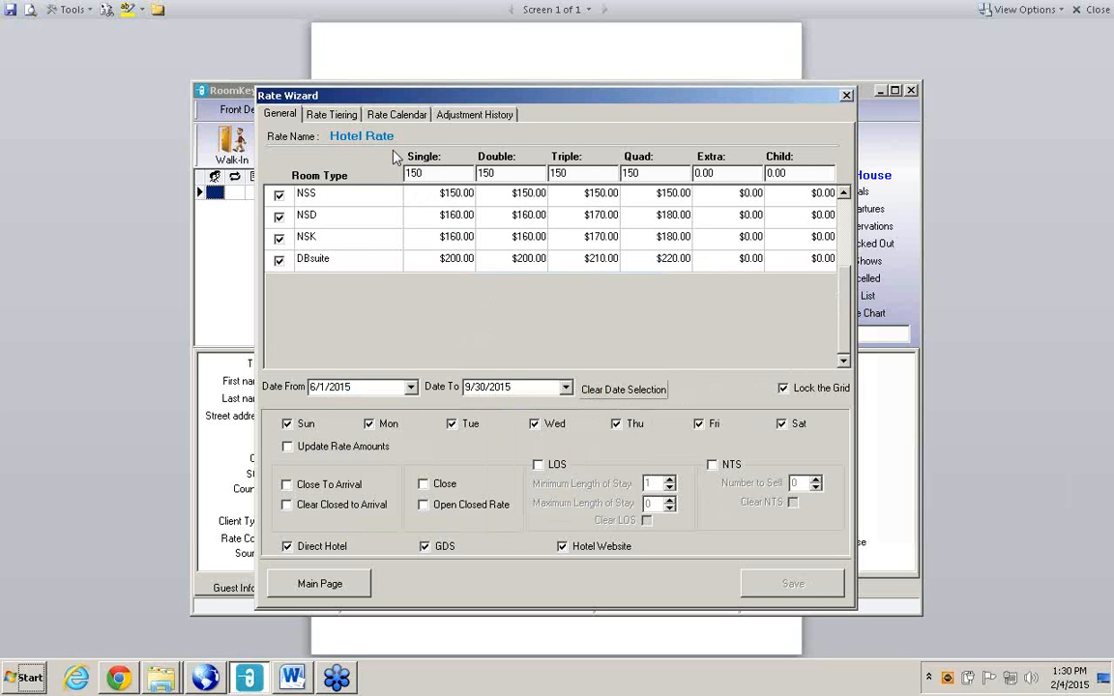
# - Review the NSS room type's Hotel Direct rates in the rate calendar month by month through October 2015
pyautogui.click(406, 116)
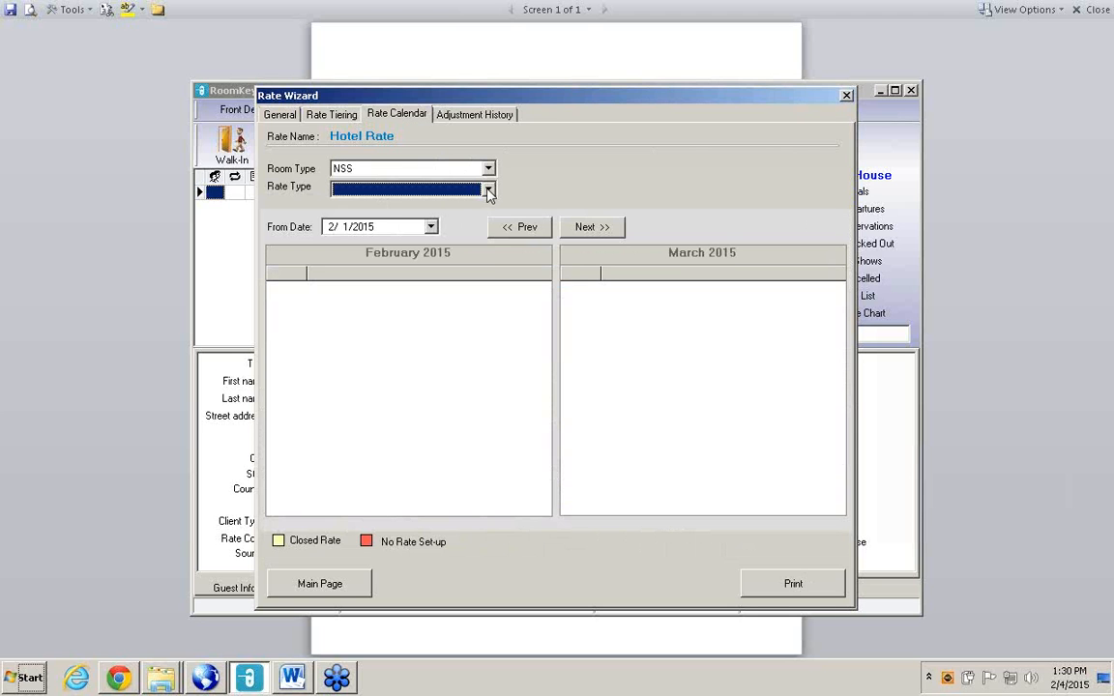
pyautogui.click(440, 188)
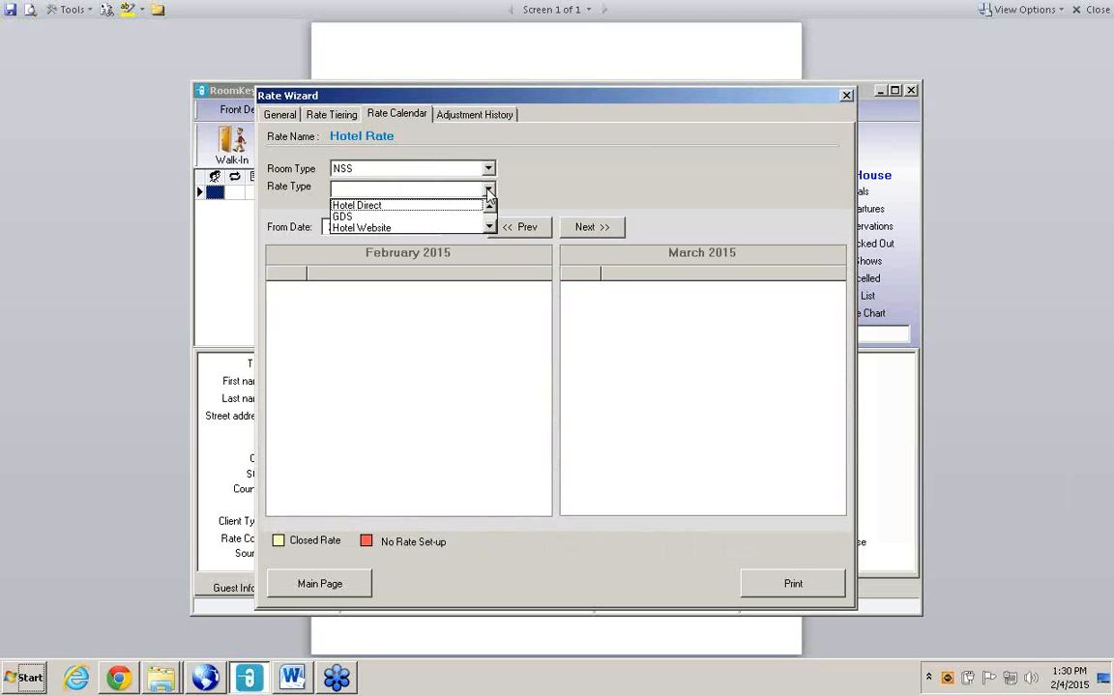
pyautogui.click(396, 206)
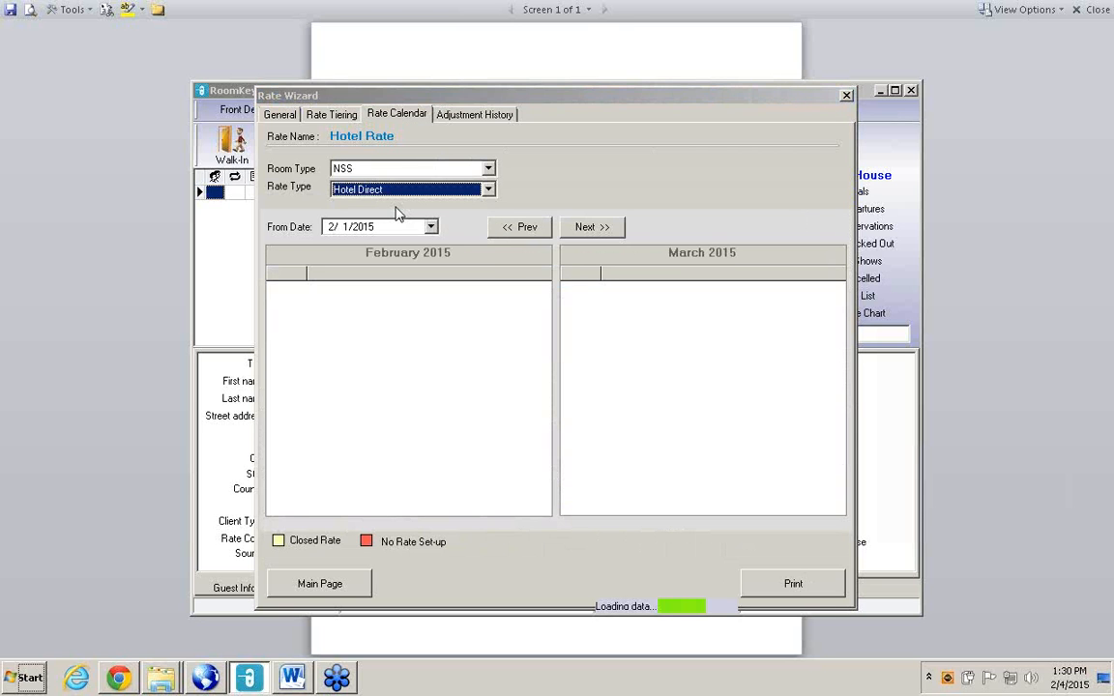
pyautogui.click(604, 231)
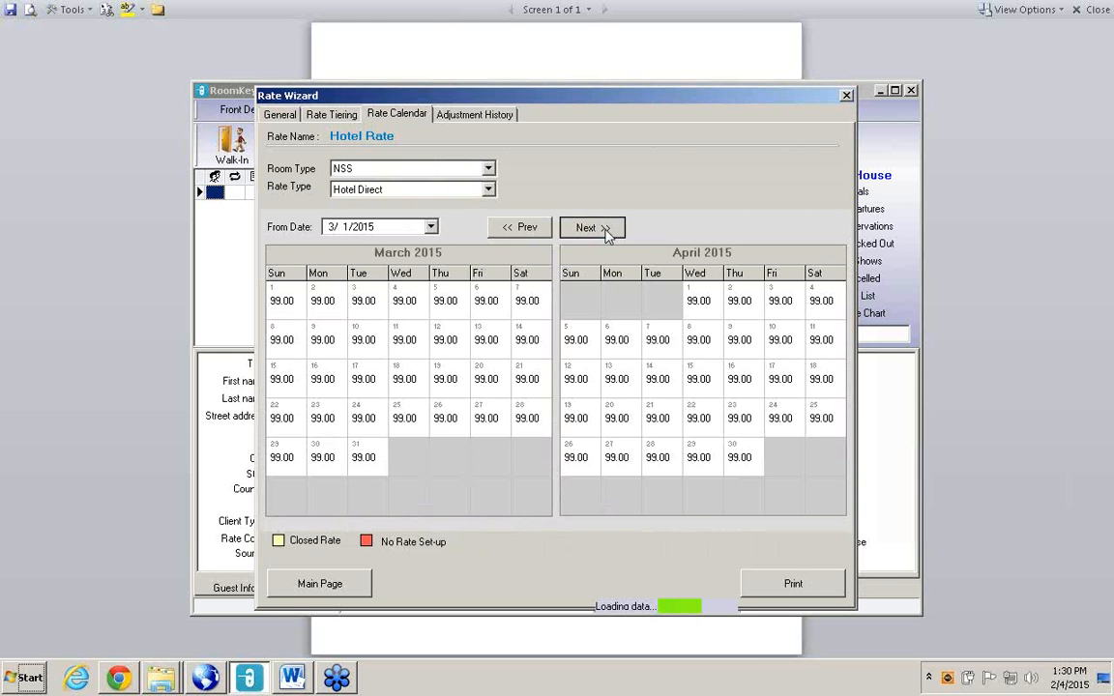
pyautogui.click(604, 230)
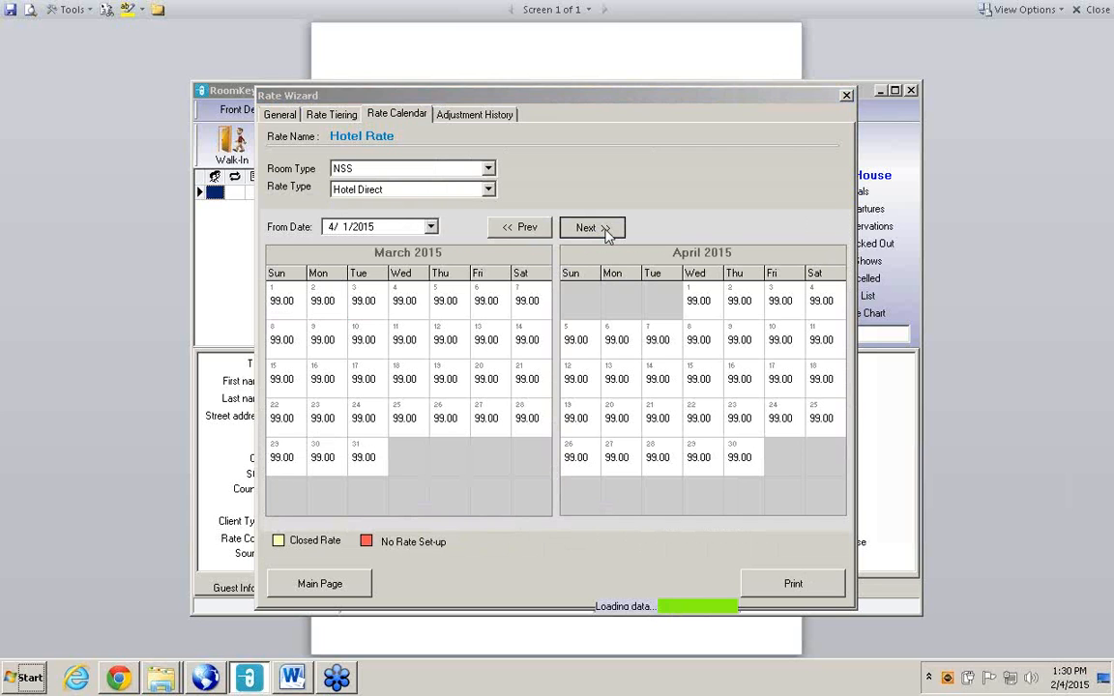
pyautogui.click(605, 230)
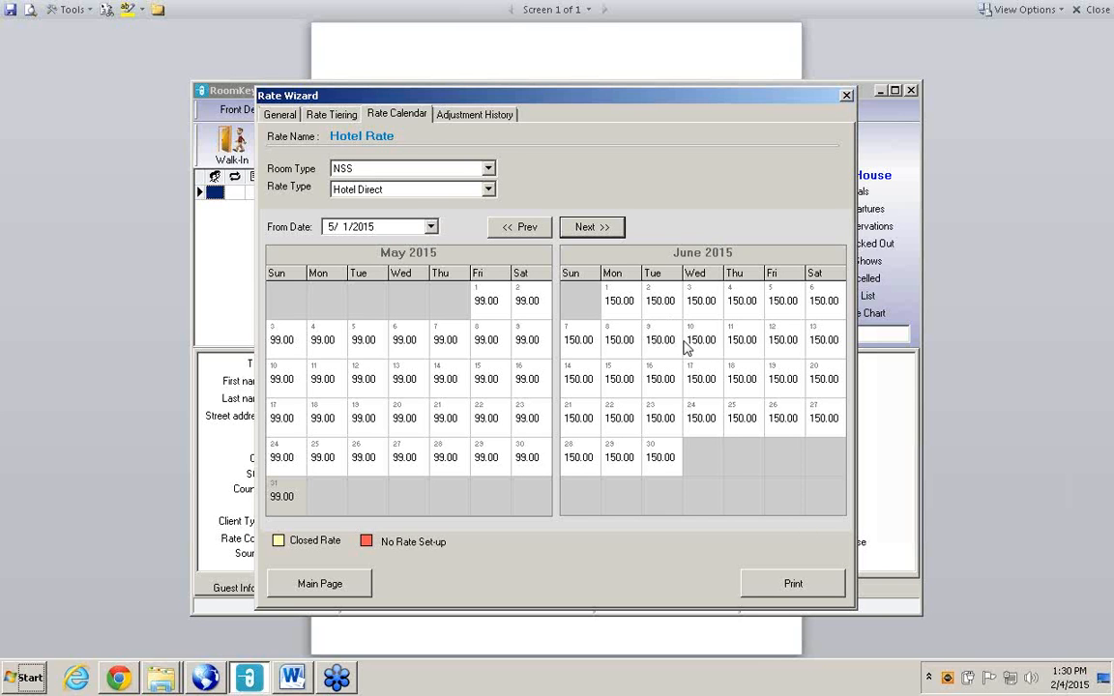
pyautogui.click(606, 232)
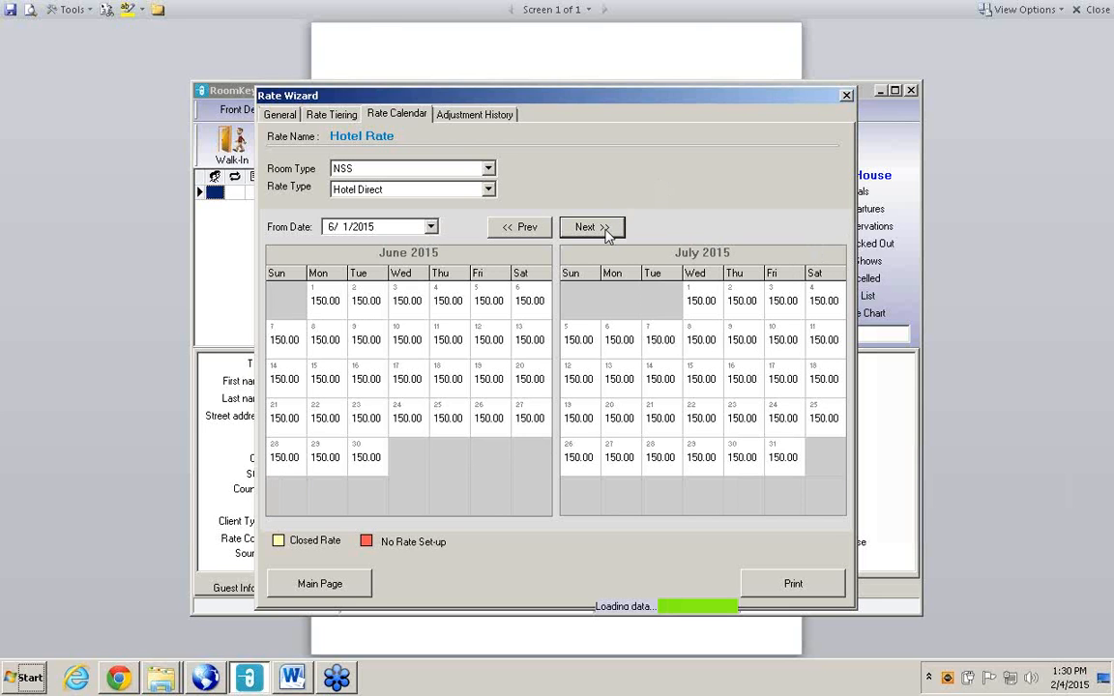
pyautogui.click(607, 230)
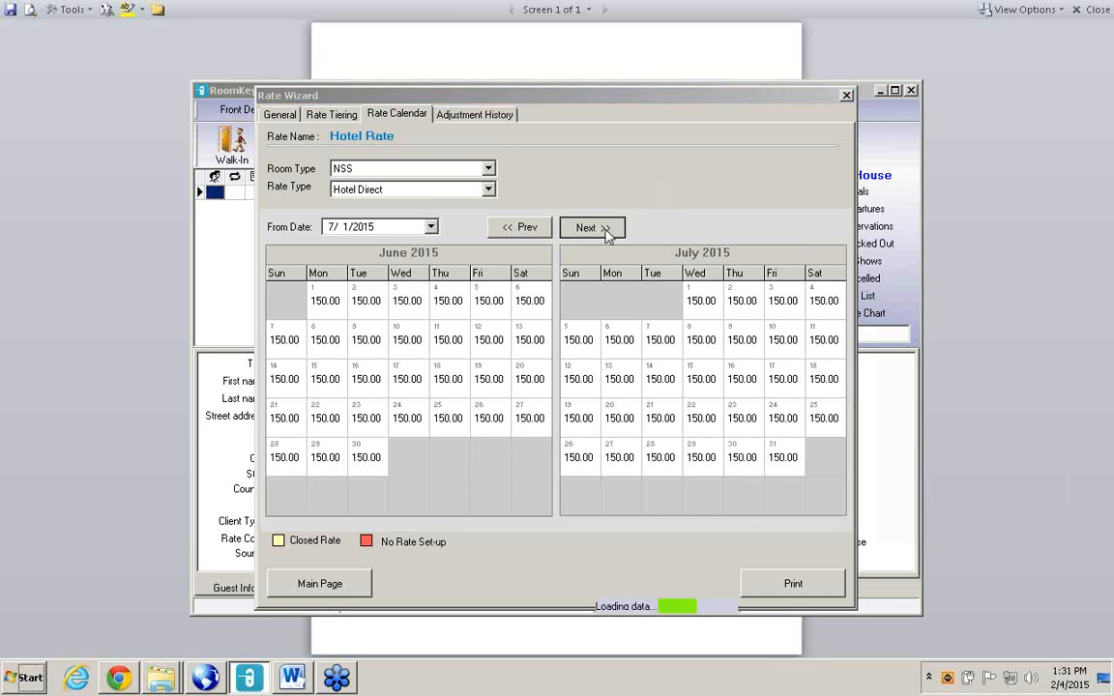
pyautogui.click(606, 230)
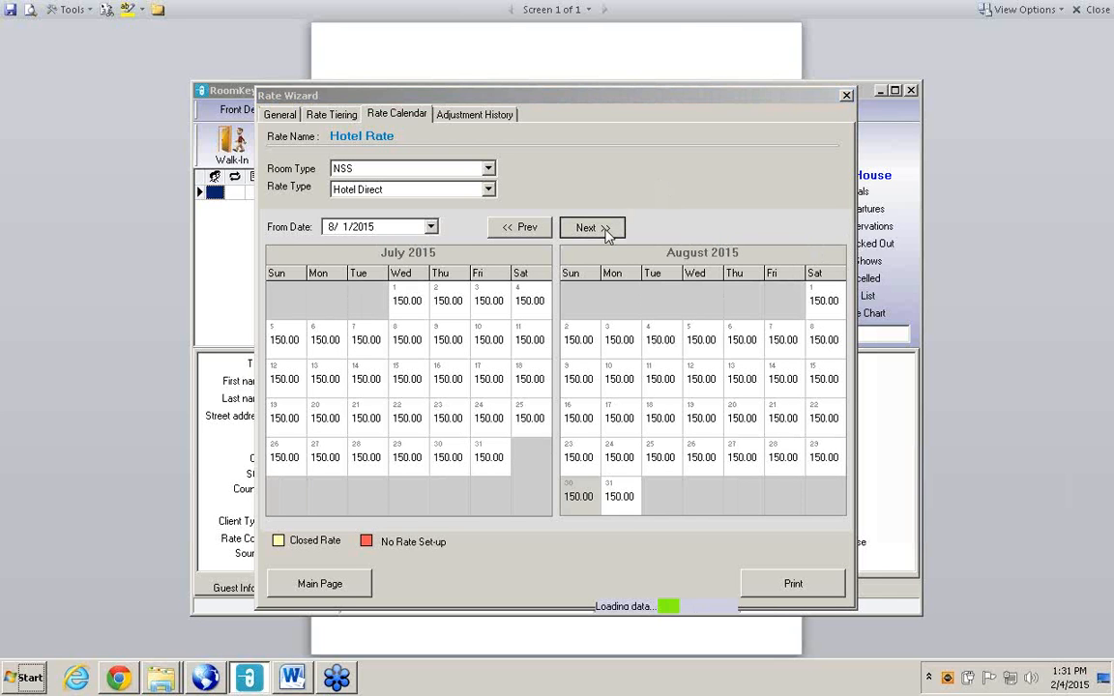
pyautogui.click(592, 229)
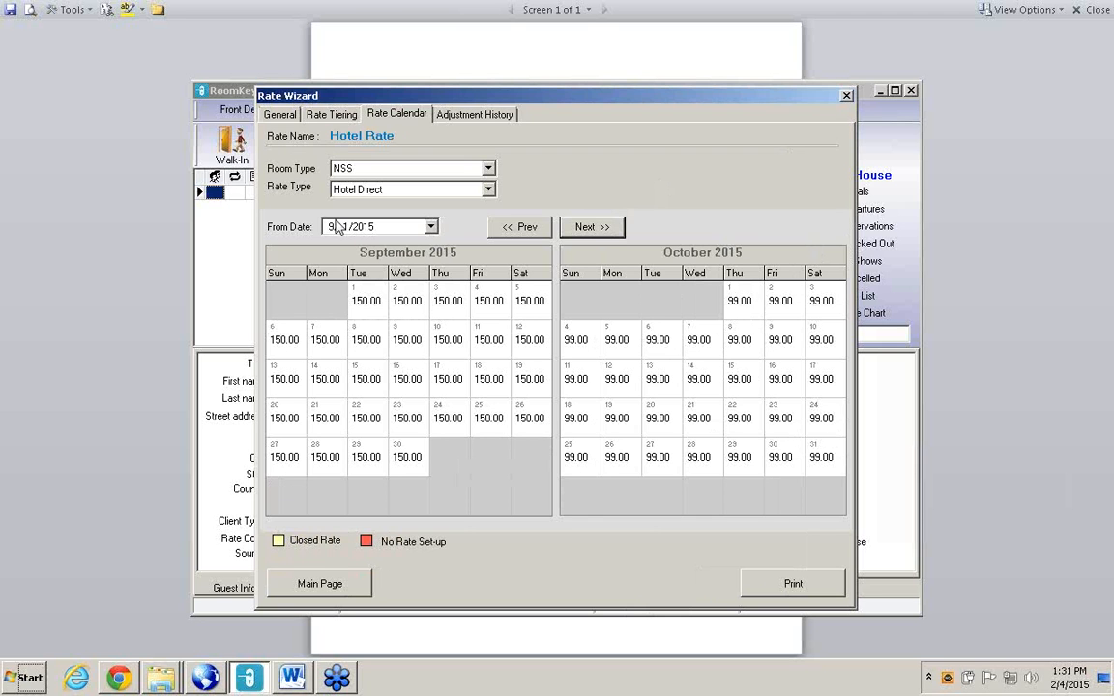
# - Return to the general rate settings and limit the 6/1/2015 to 9/30/2015 range to Fridays and Saturdays
pyautogui.click(290, 120)
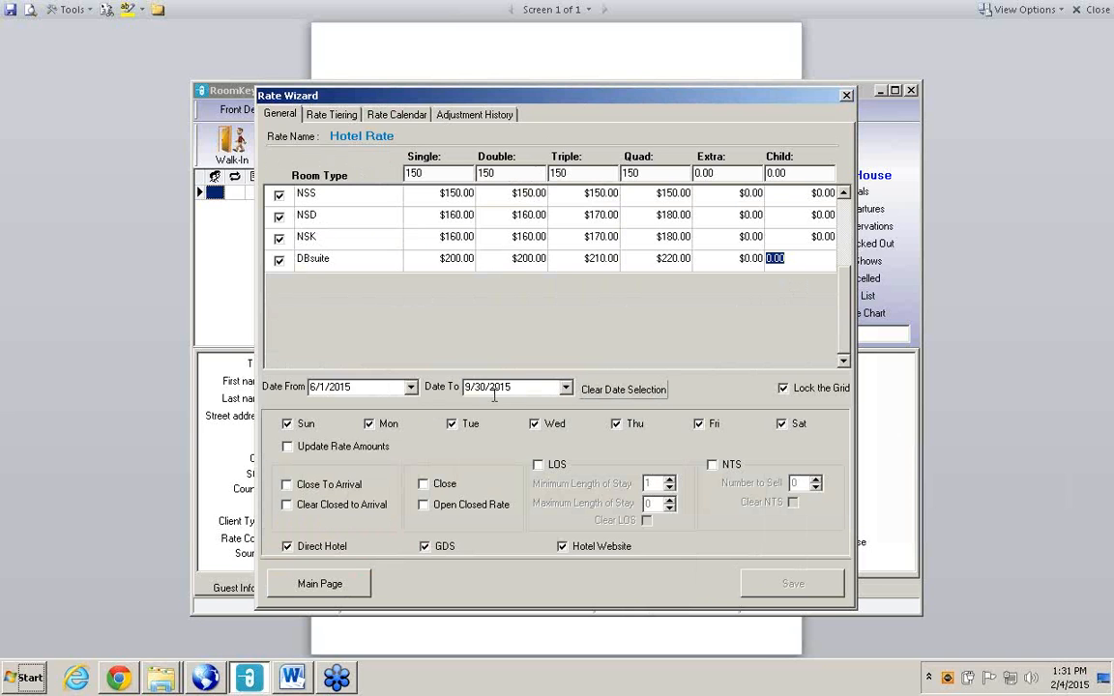
pyautogui.click(292, 426)
pyautogui.click(288, 424)
# - Set the base single amount to 200.00 for the Fridays and Saturdays in the range
pyautogui.click(435, 173)
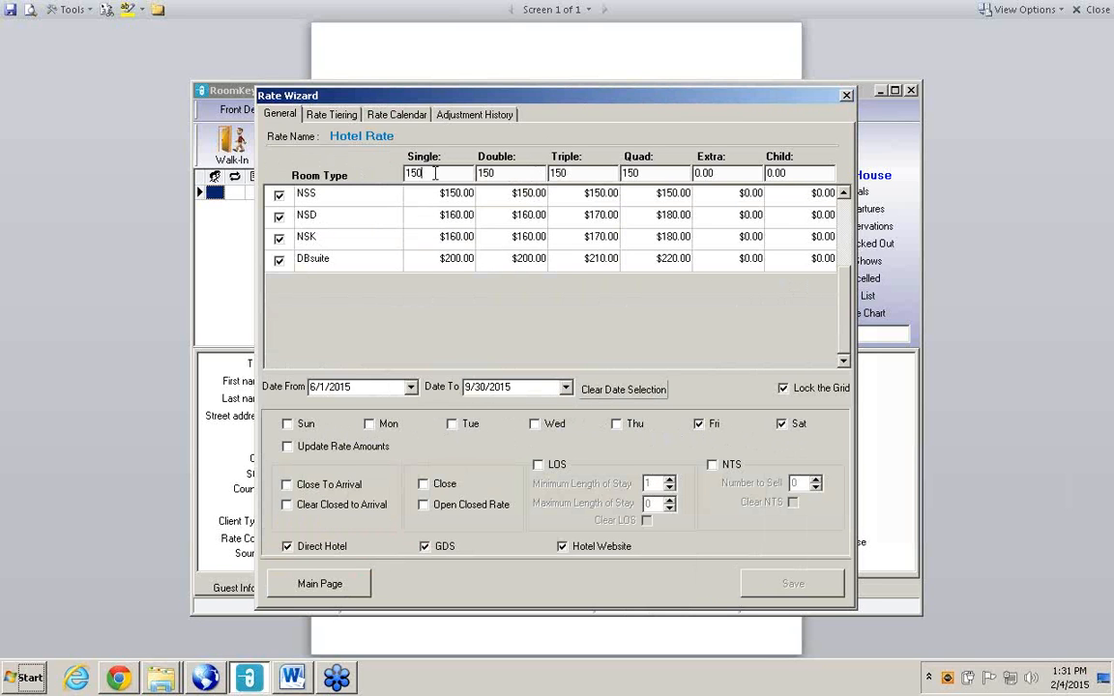
pyautogui.press('BackSpace')
pyautogui.press('BackSpace')
pyautogui.press('BackSpace')
pyautogui.write('2000.00')
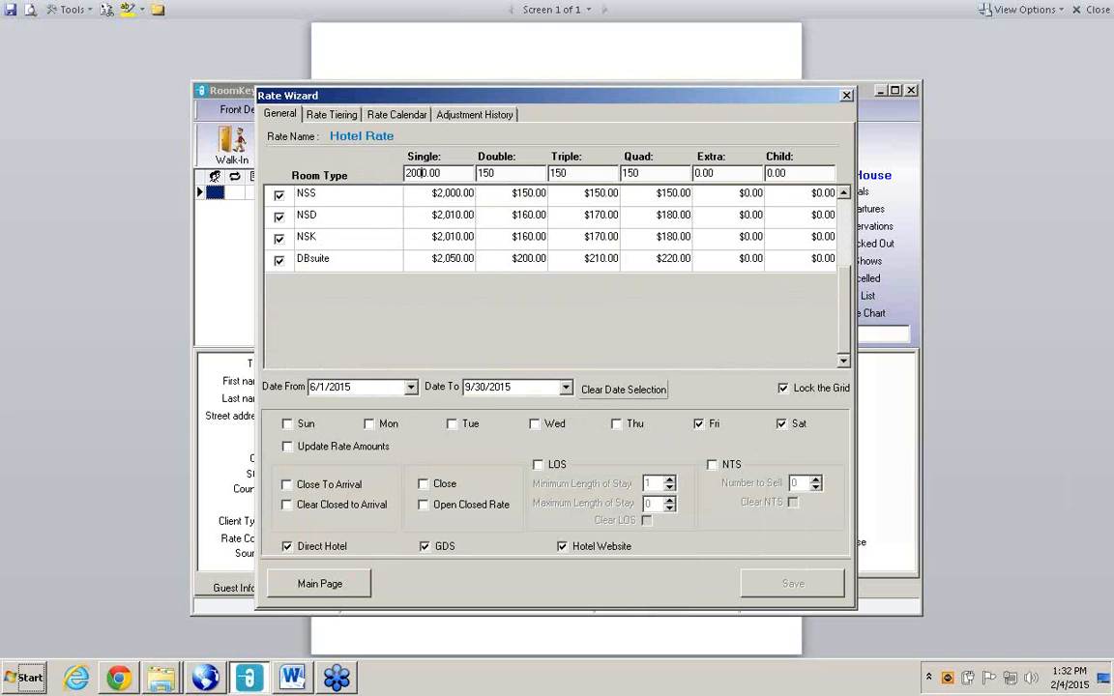
pyautogui.press('Delete')
# - Set the base double, triple and quad weekend amounts to 200 each
pyautogui.press('Tab')
pyautogui.write('200')
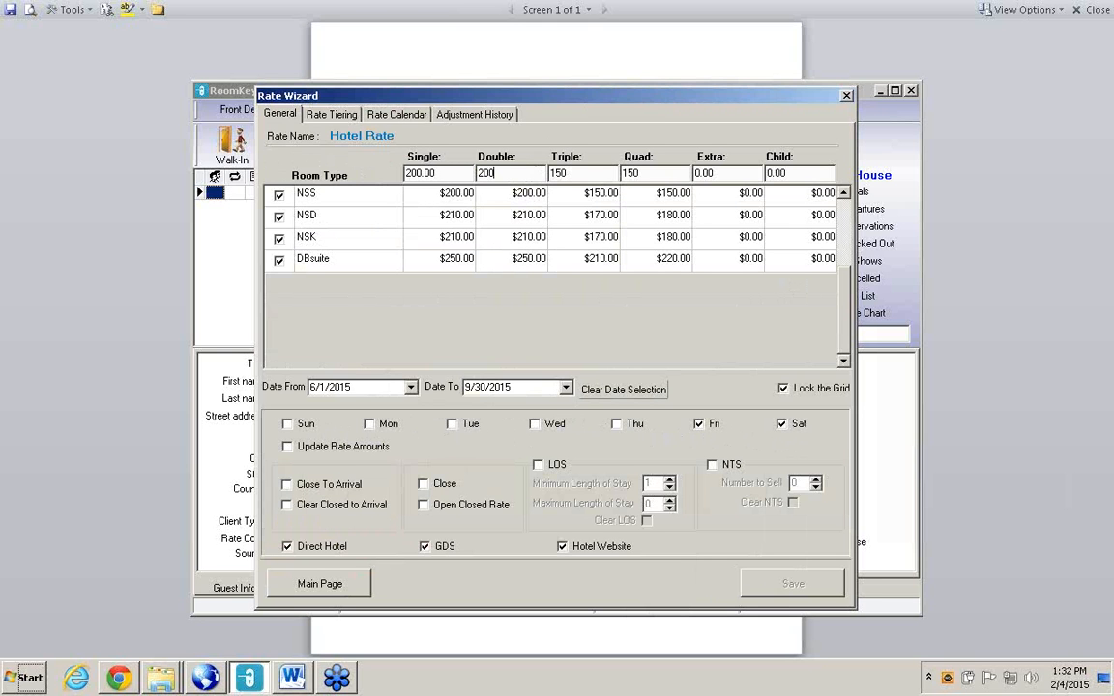
pyautogui.press('Tab')
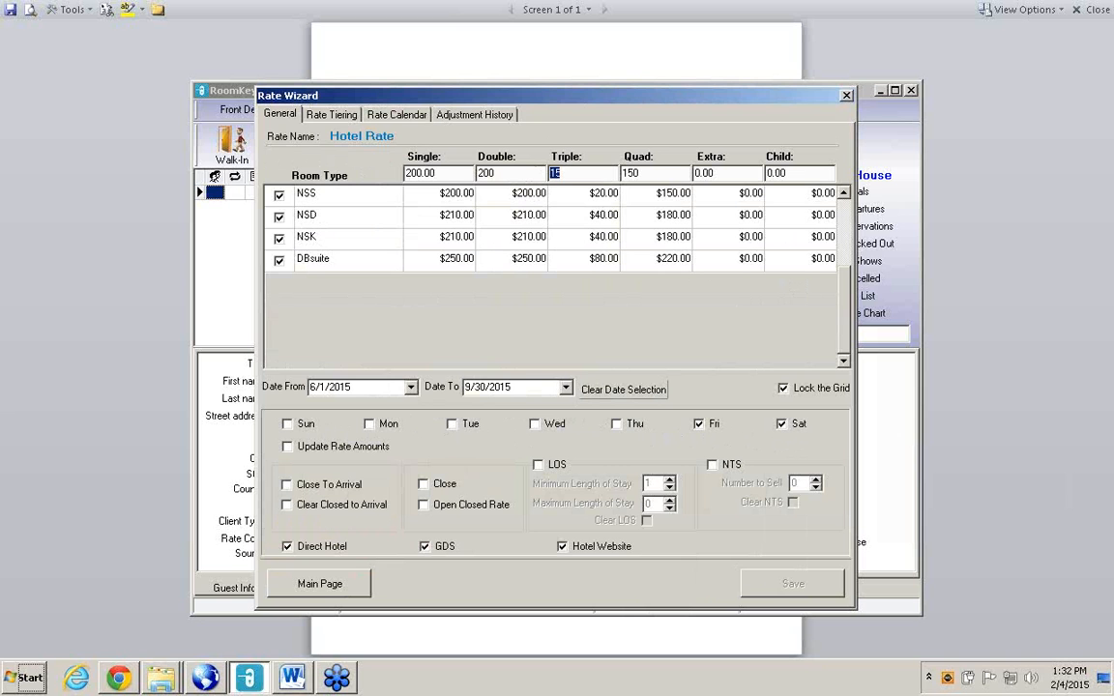
pyautogui.write('200')
pyautogui.press('Tab')
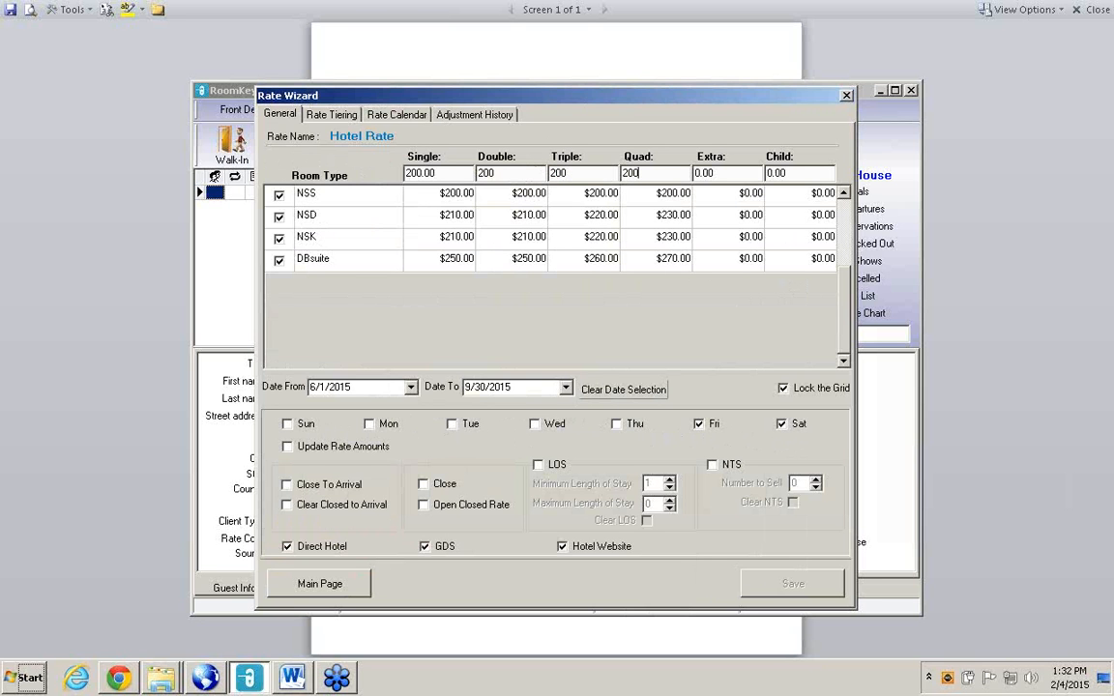
pyautogui.write('200')
# - Mark the rate amounts for updating and save the Friday and Saturday amounts for June to September 2015
pyautogui.click(289, 446)
pyautogui.click(811, 585)
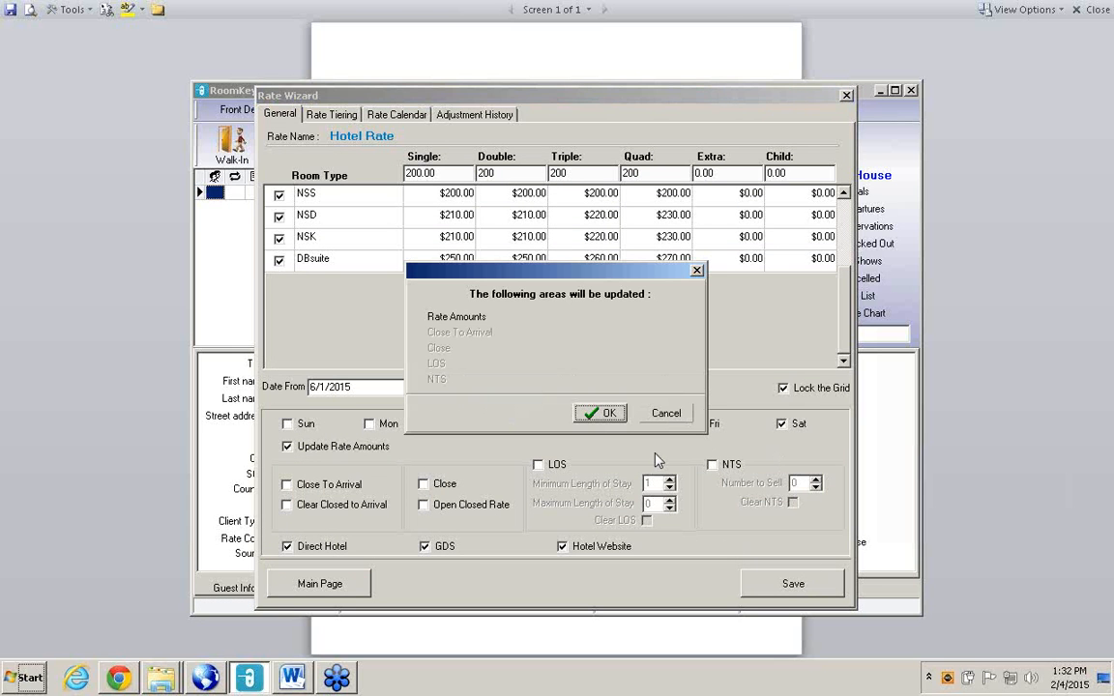
pyautogui.click(606, 414)
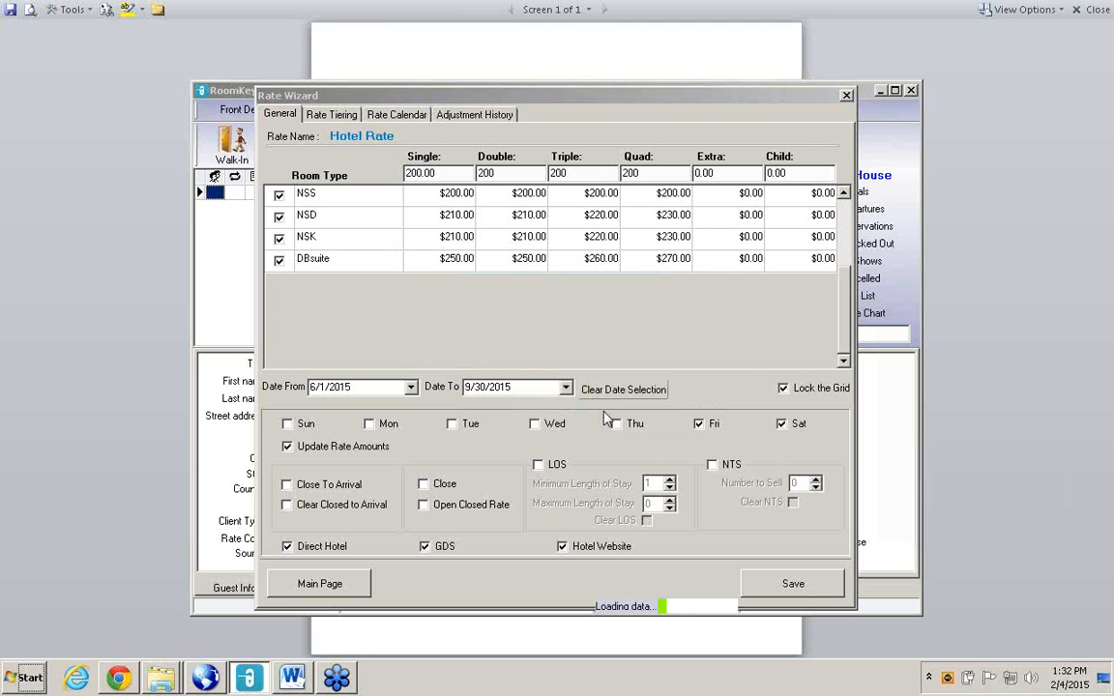
# - Check the NSS room type's Hotel Direct rates in the rate calendar starting from 7/1/2015
pyautogui.click(414, 117)
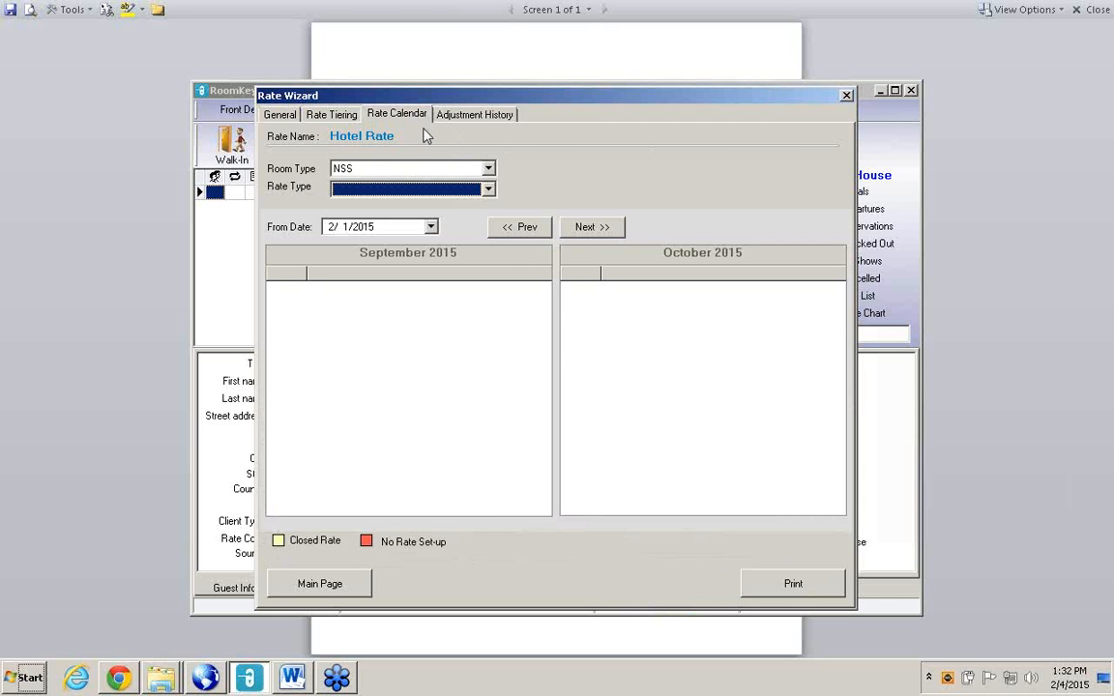
pyautogui.click(490, 190)
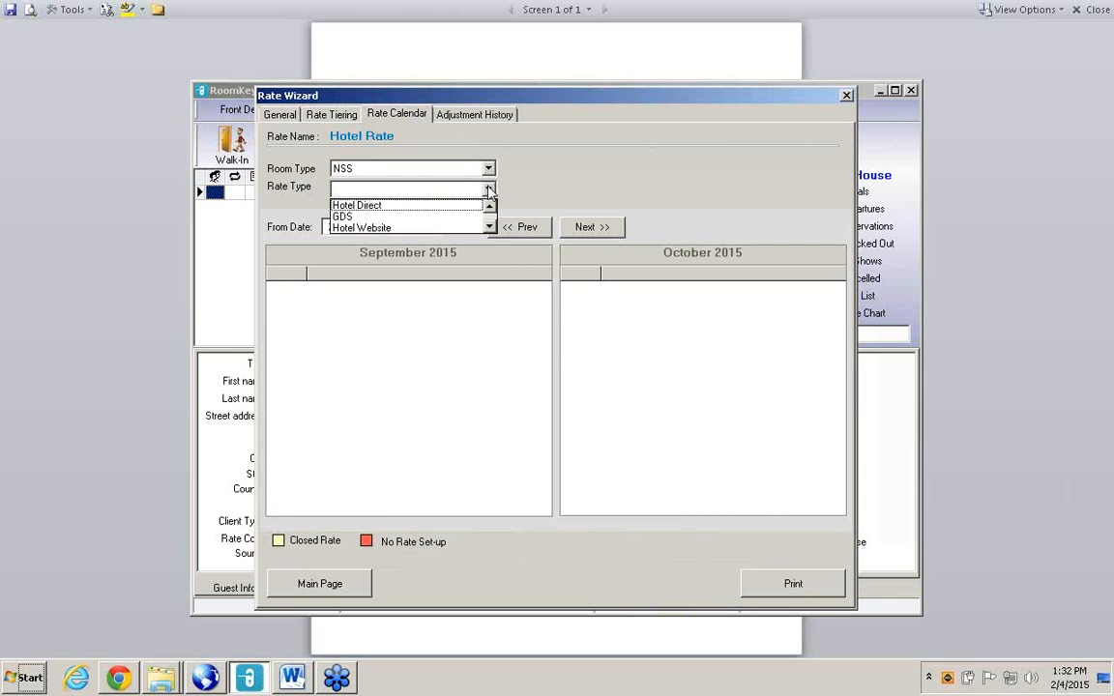
pyautogui.click(441, 211)
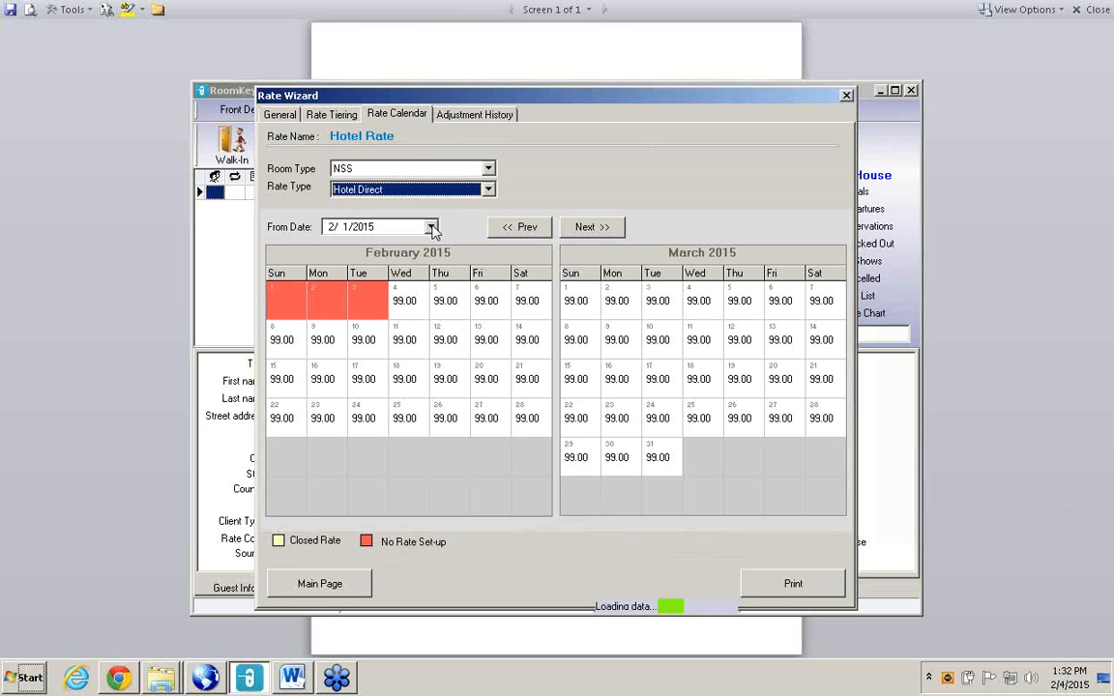
pyautogui.click(430, 226)
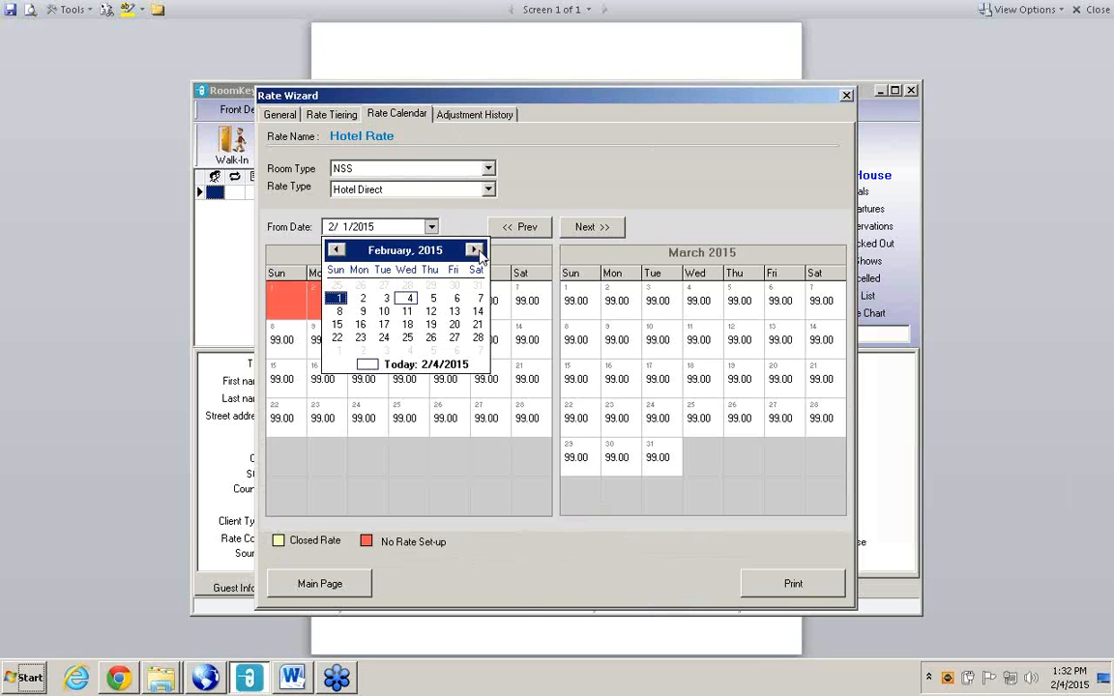
pyautogui.click(406, 250)
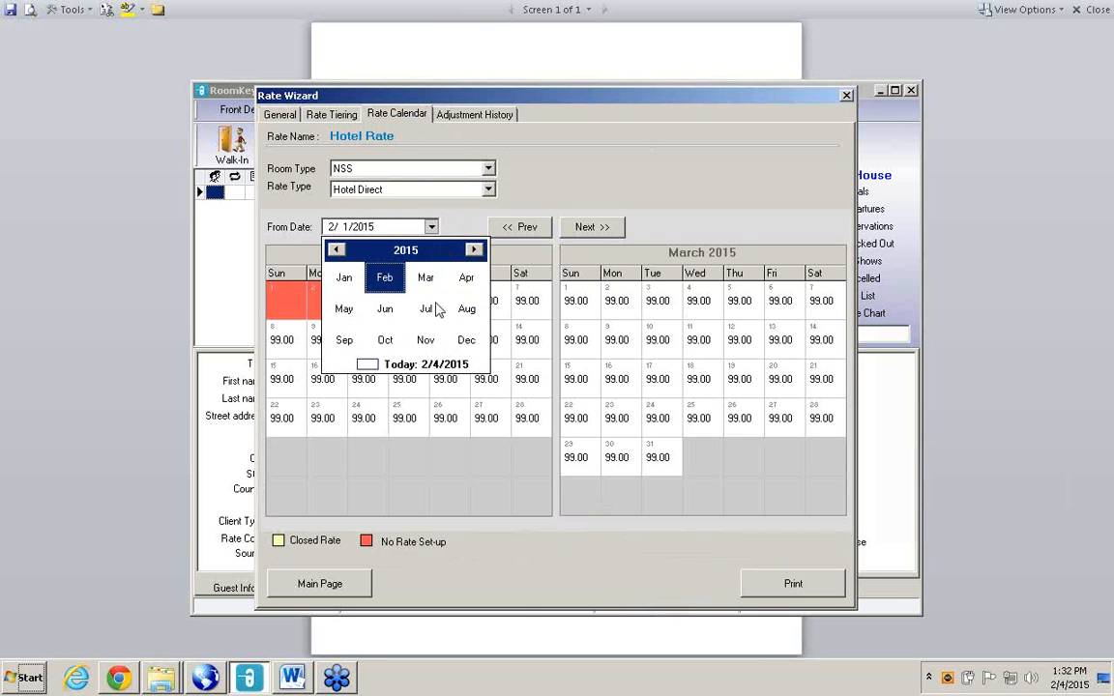
pyautogui.click(428, 311)
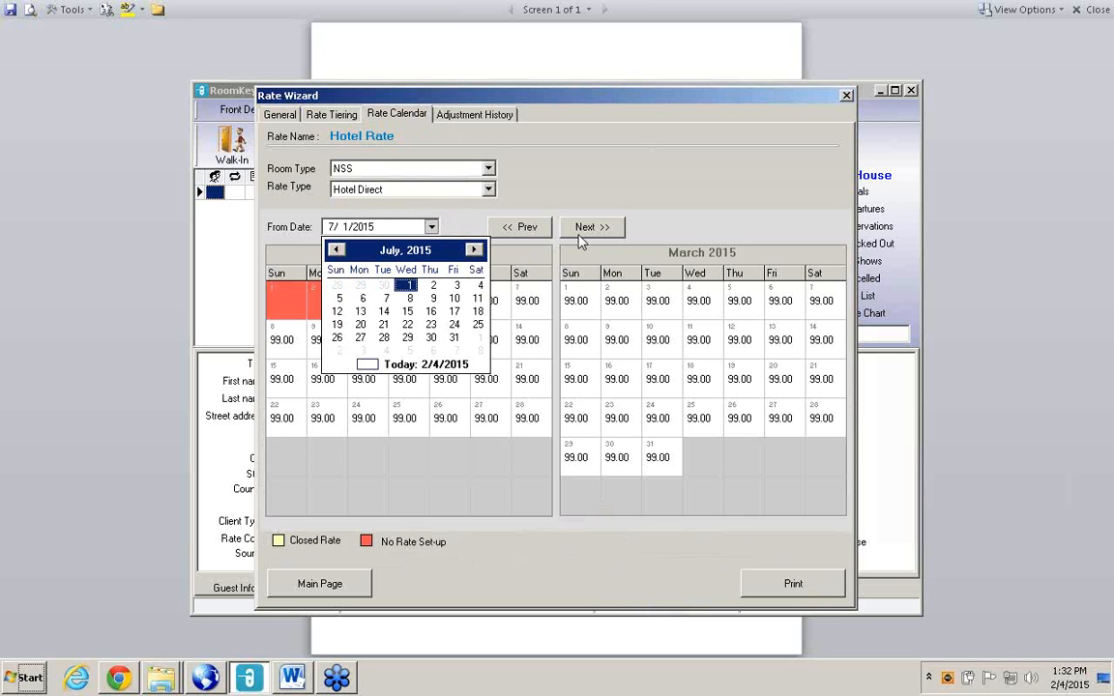
pyautogui.click(474, 222)
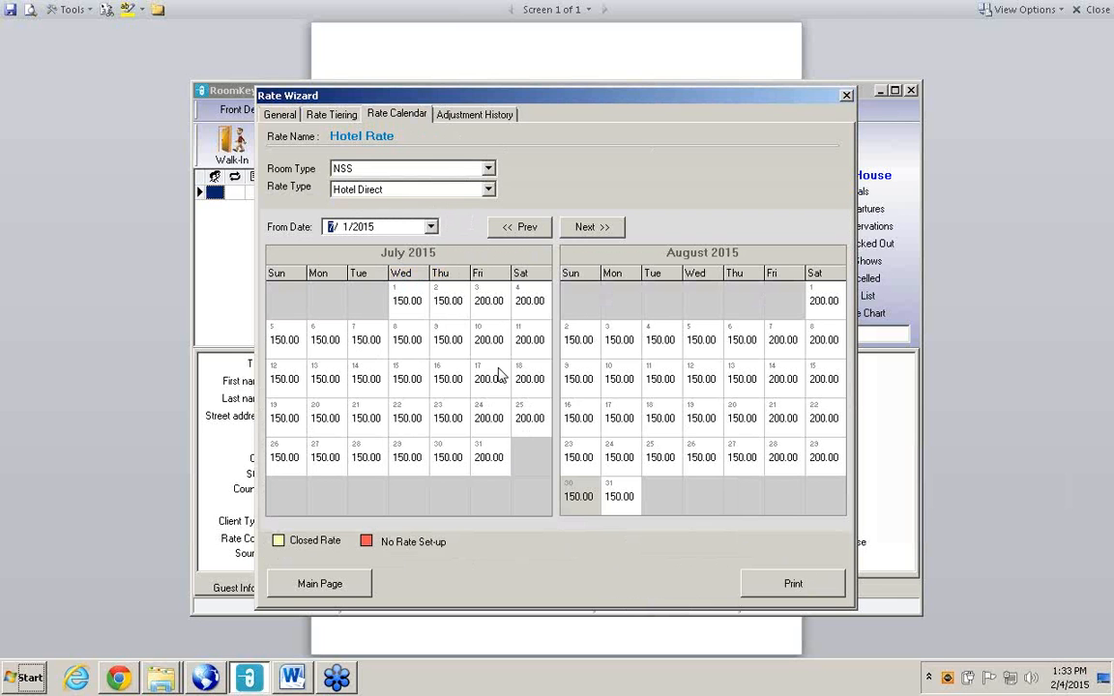
# - Close the Rate Wizard, reopen it and load the Hotel Rate's general settings
pyautogui.click(280, 115)
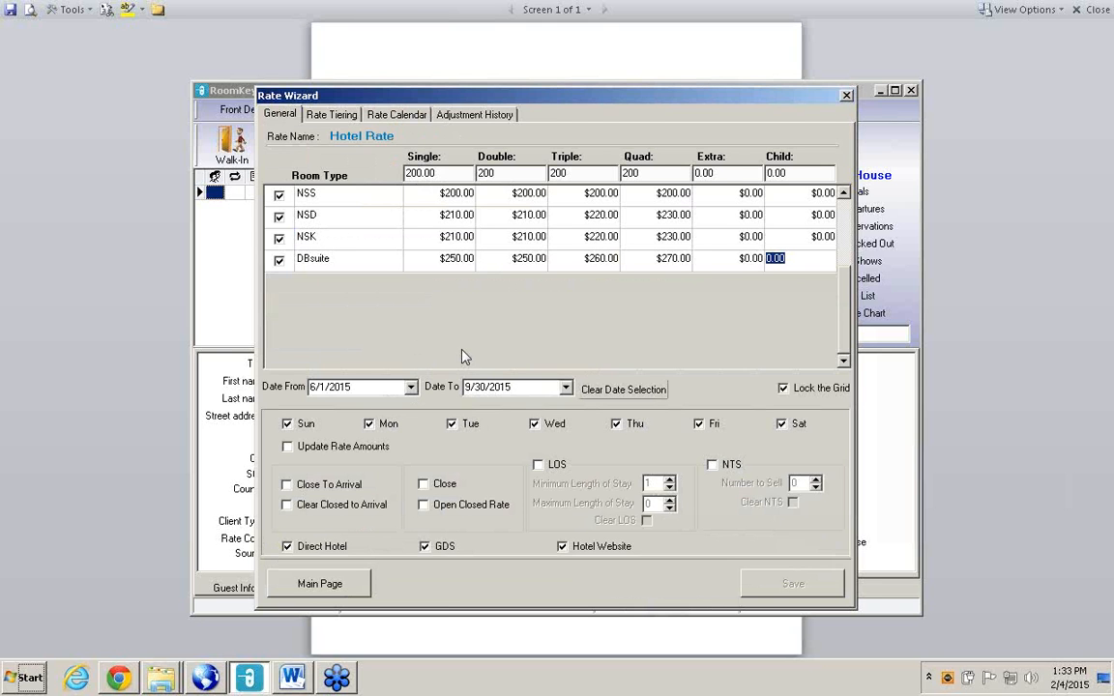
pyautogui.click(847, 99)
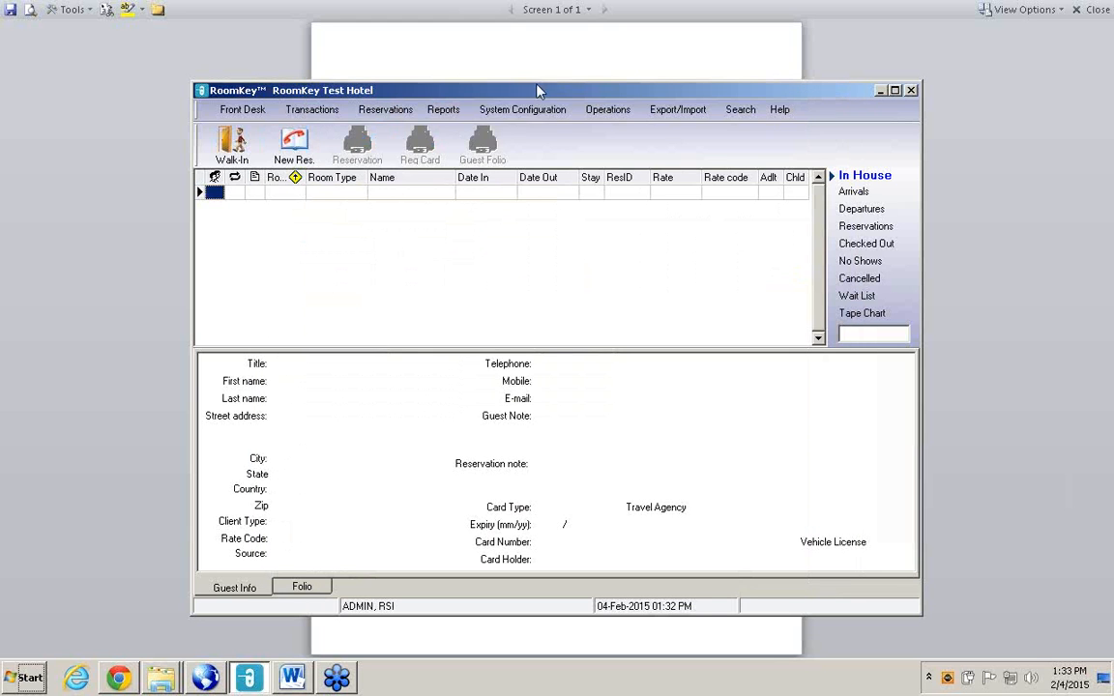
pyautogui.click(545, 113)
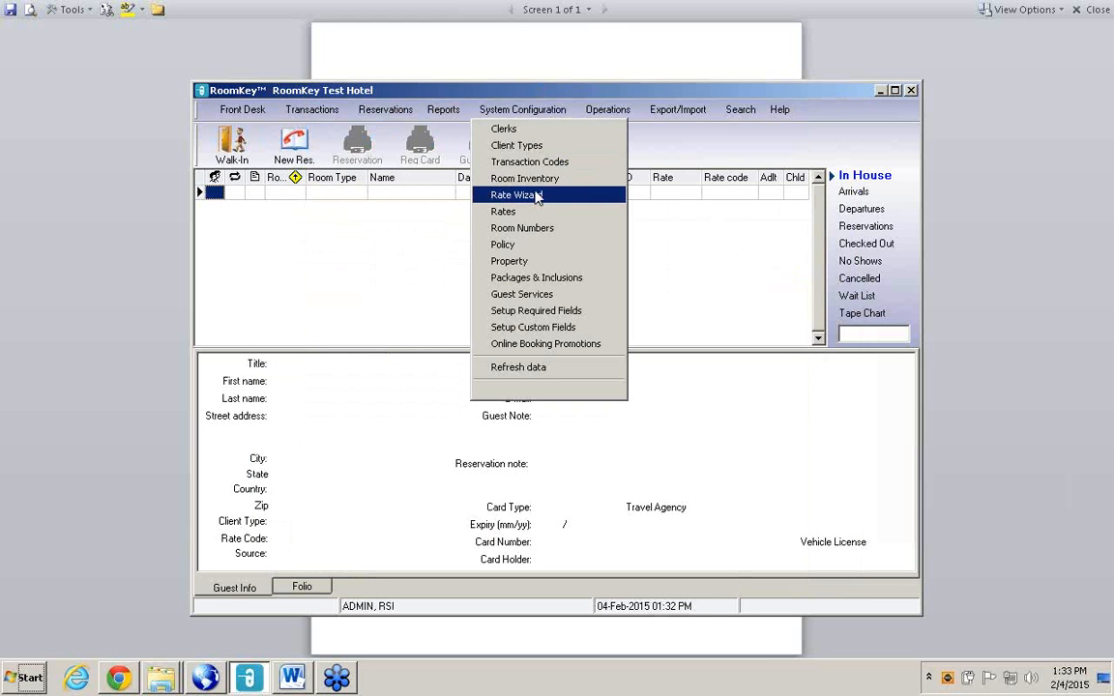
pyautogui.click(505, 187)
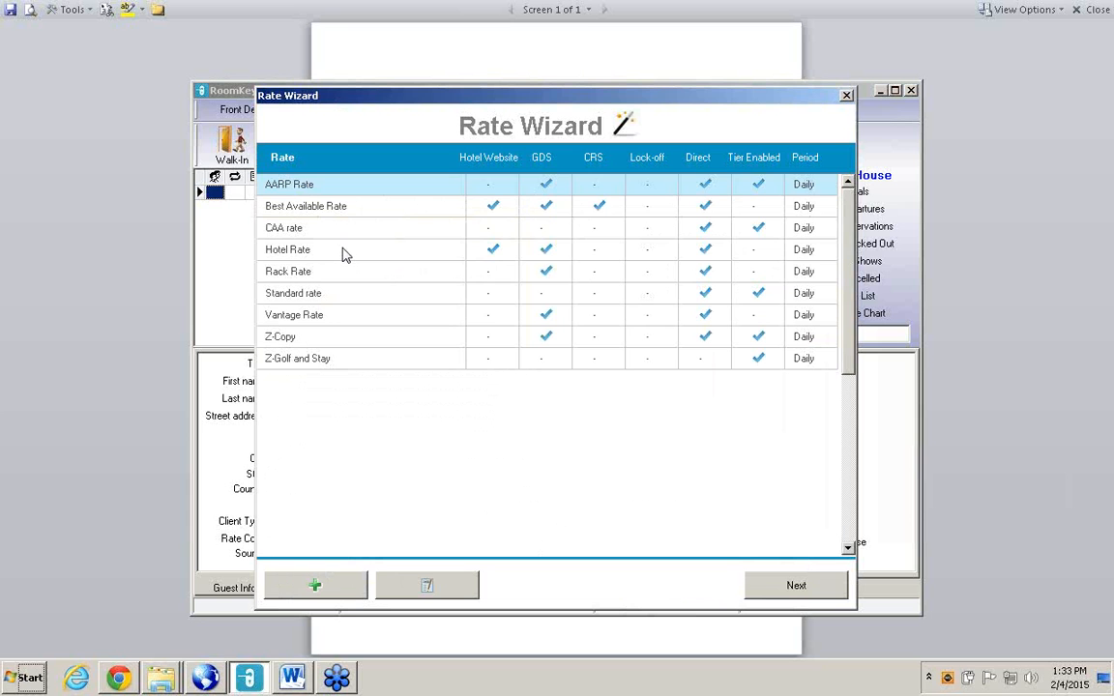
pyautogui.click(343, 251)
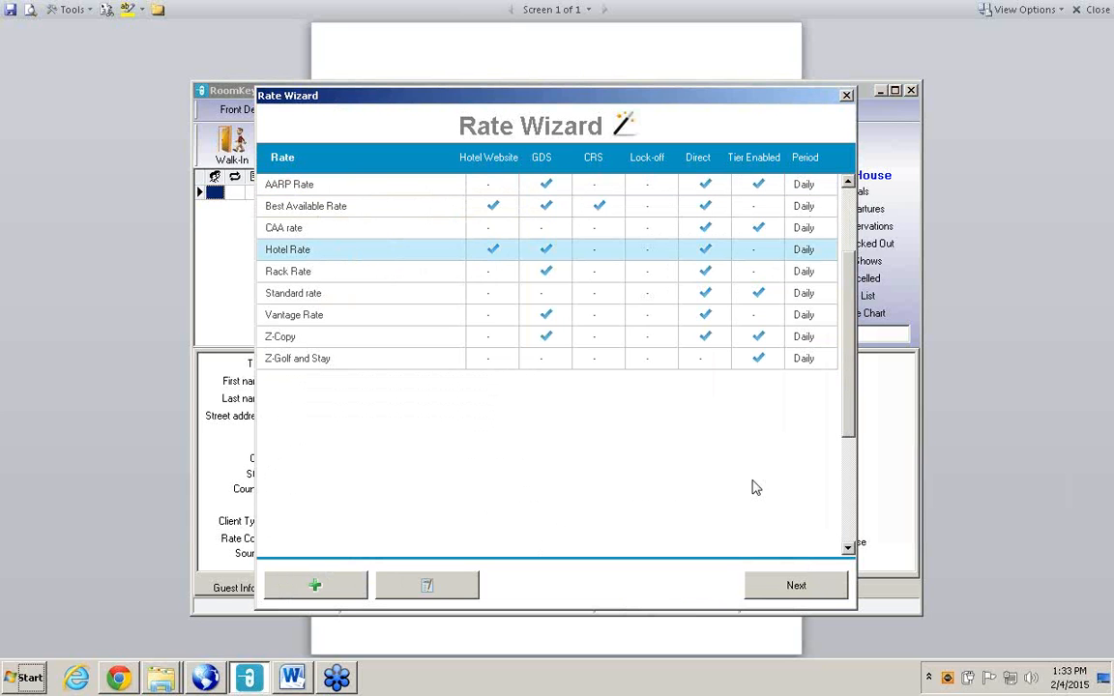
pyautogui.click(796, 586)
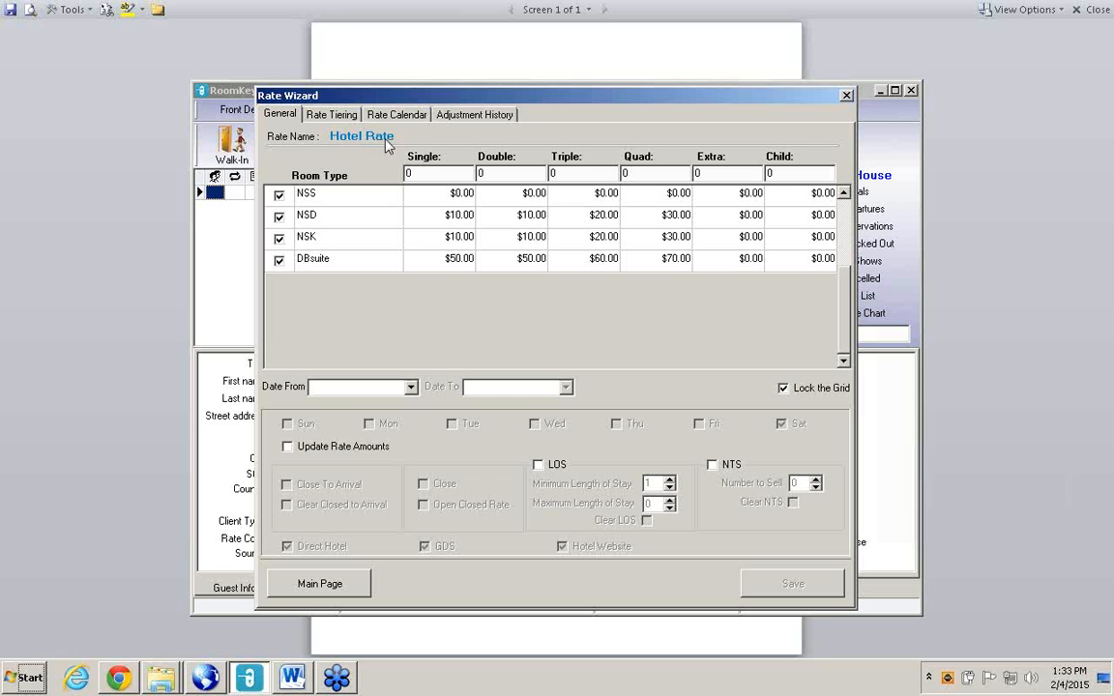
# - Set the Hotel Rate's date range from 2/13/2015 to 2/15/2015
pyautogui.click(410, 387)
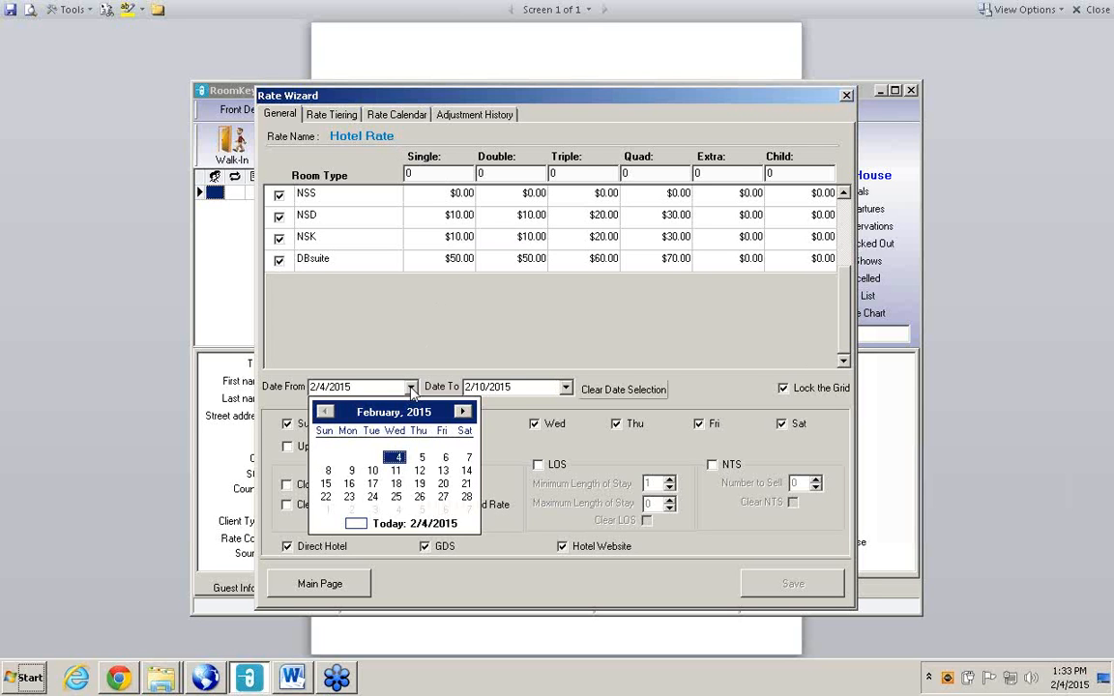
pyautogui.click(444, 470)
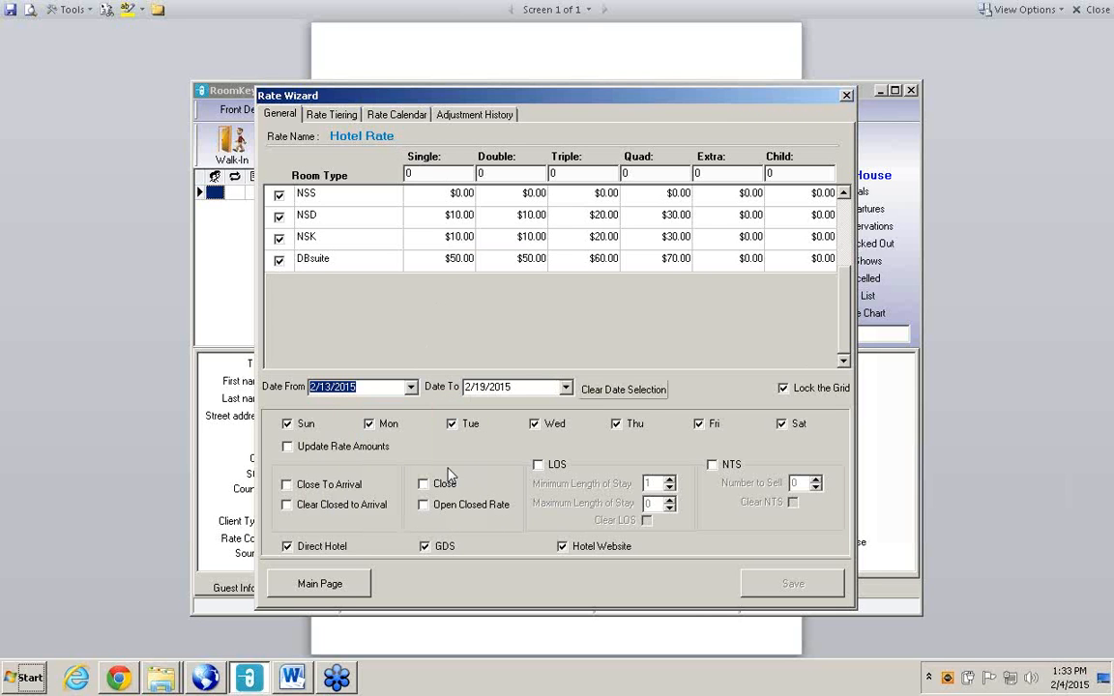
pyautogui.click(566, 388)
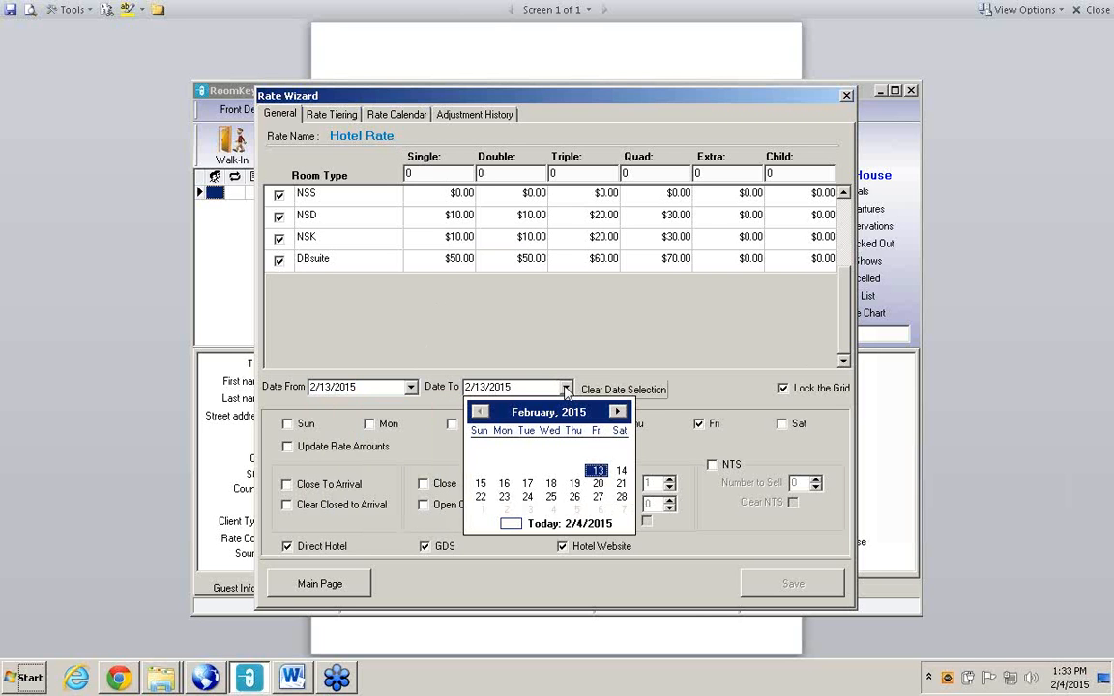
pyautogui.click(481, 484)
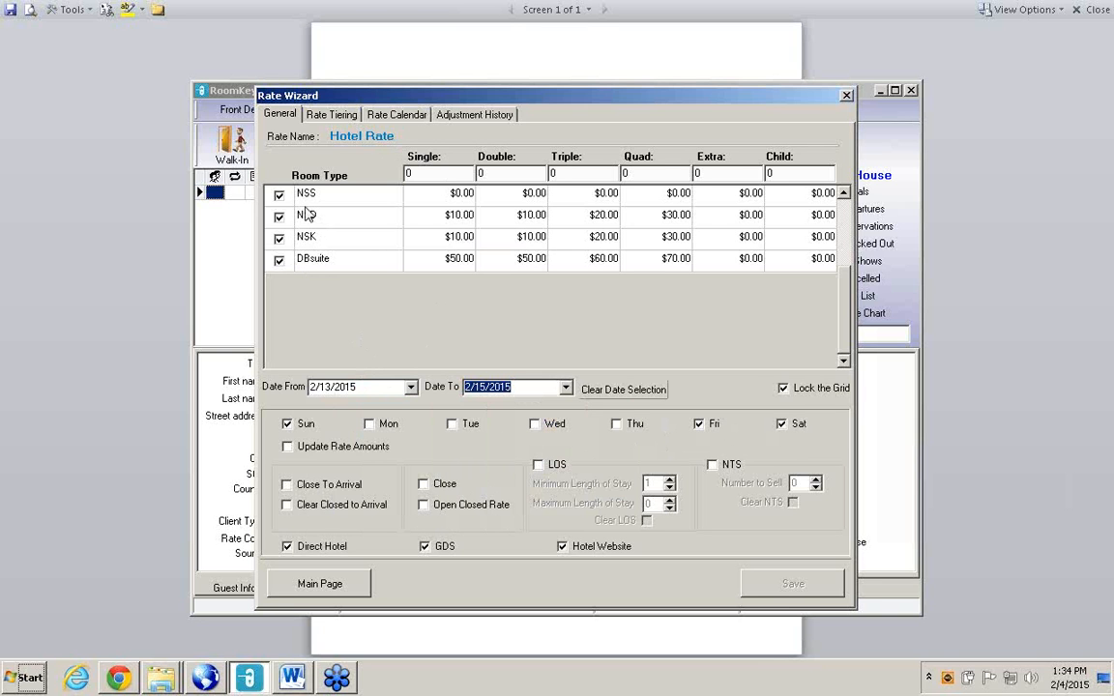
# - Unlock the rate grid and set the Single base amount to 200.00 for all room types
pyautogui.click(281, 199)
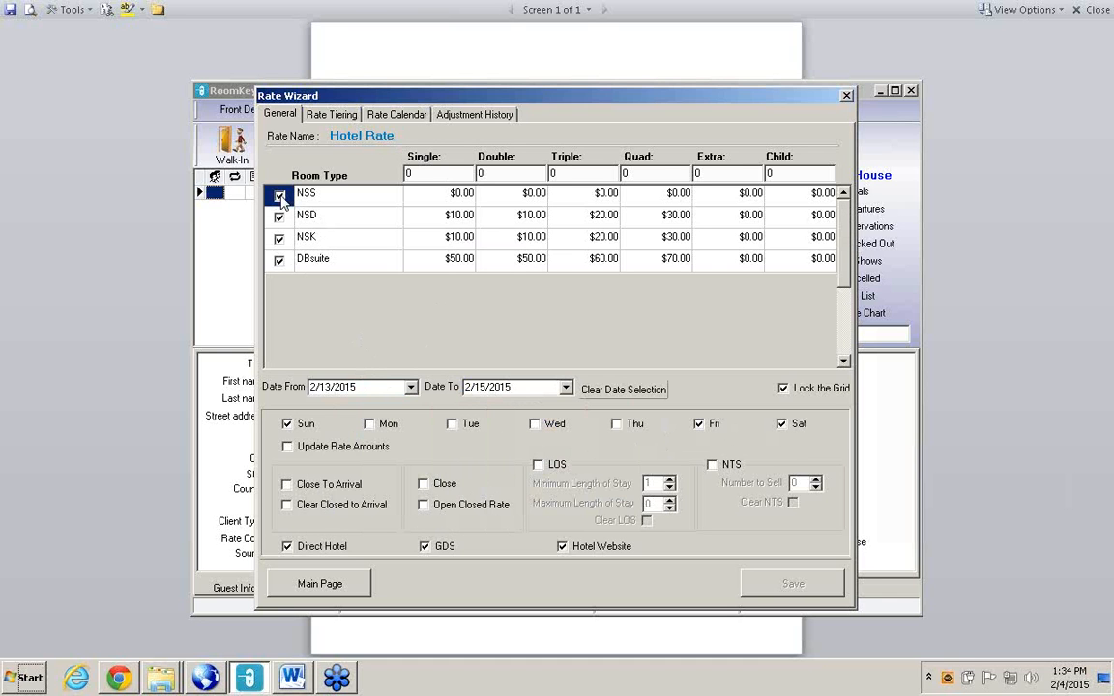
pyautogui.click(784, 389)
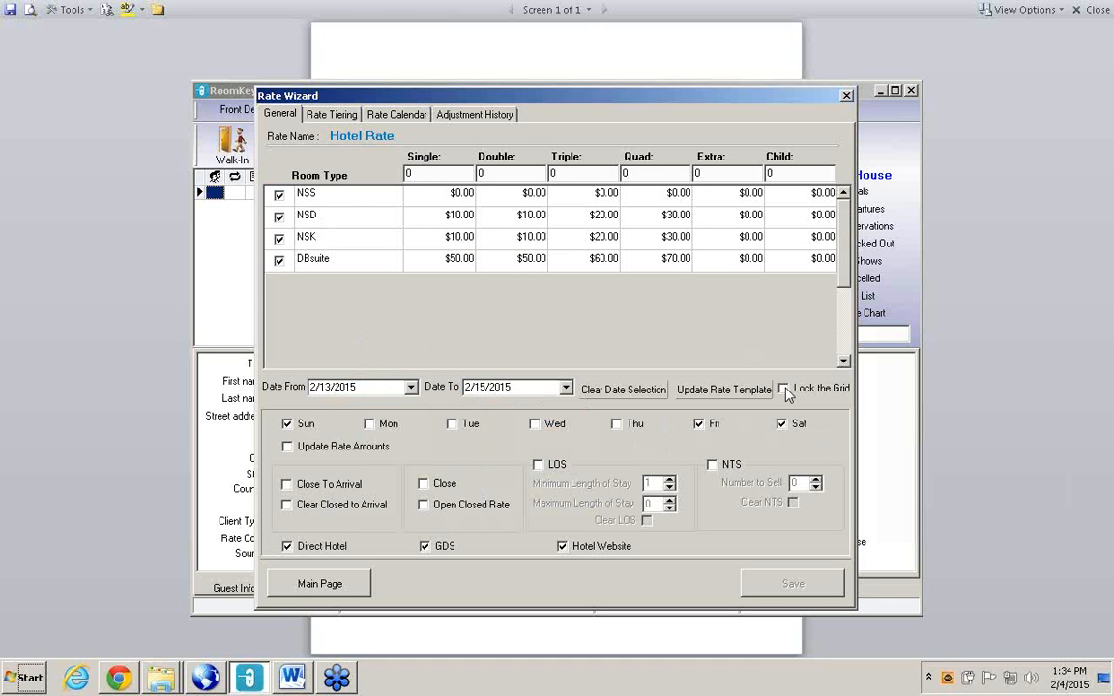
pyautogui.click(280, 195)
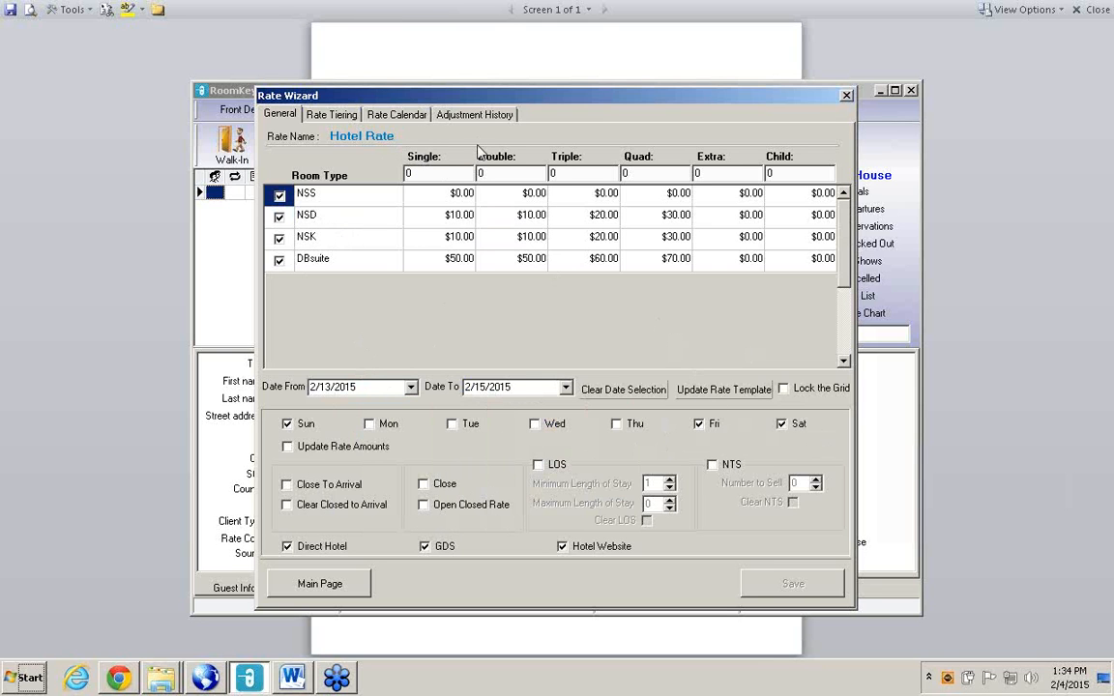
pyautogui.click(445, 175)
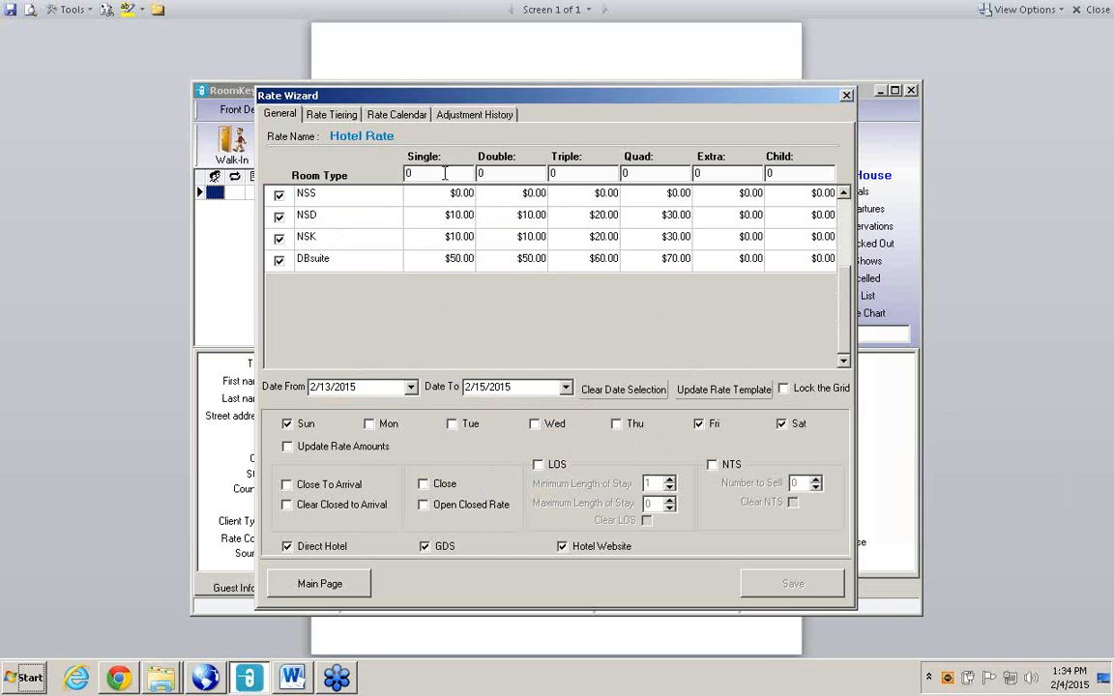
pyautogui.write('.00')
pyautogui.write('2')
pyautogui.write('0')
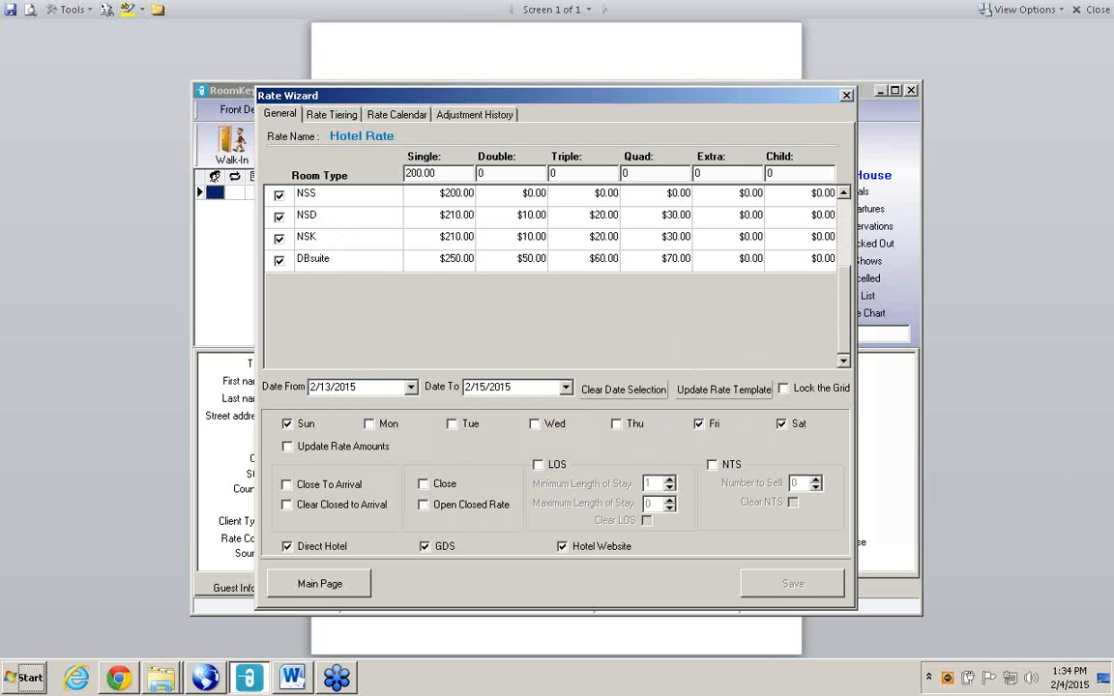
# - Set the Double, Triple and Quad base amounts to 200 for all room types
pyautogui.press('Tab')
pyautogui.write('2002')
pyautogui.press('BackSpace')
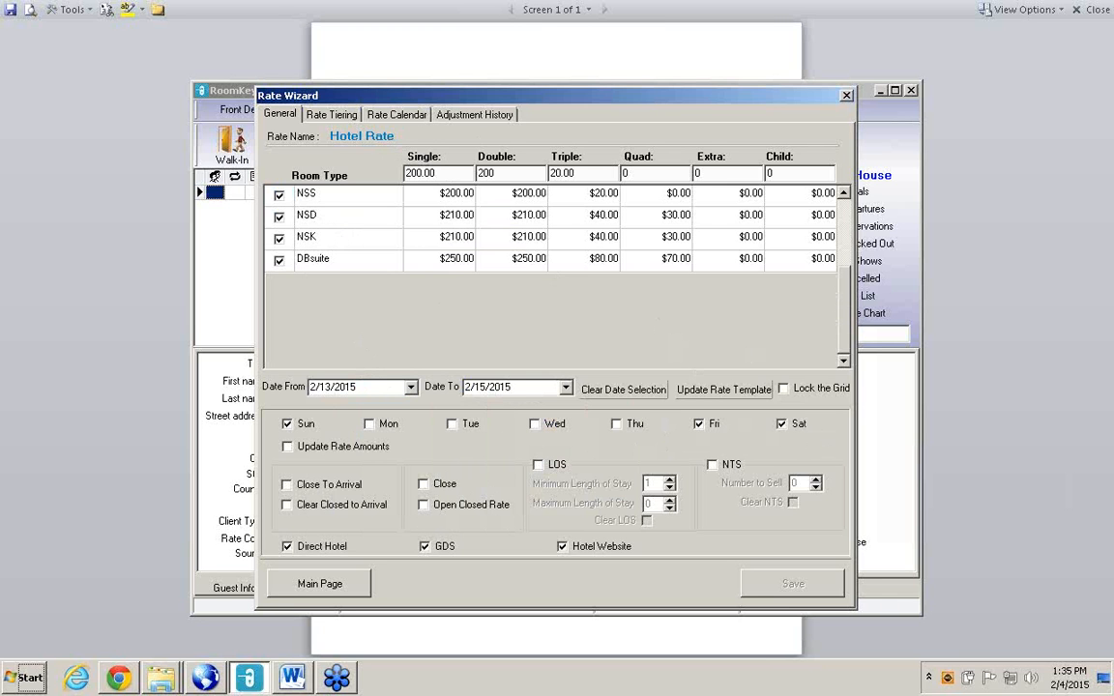
pyautogui.write('2020')
pyautogui.press('BackSpace')
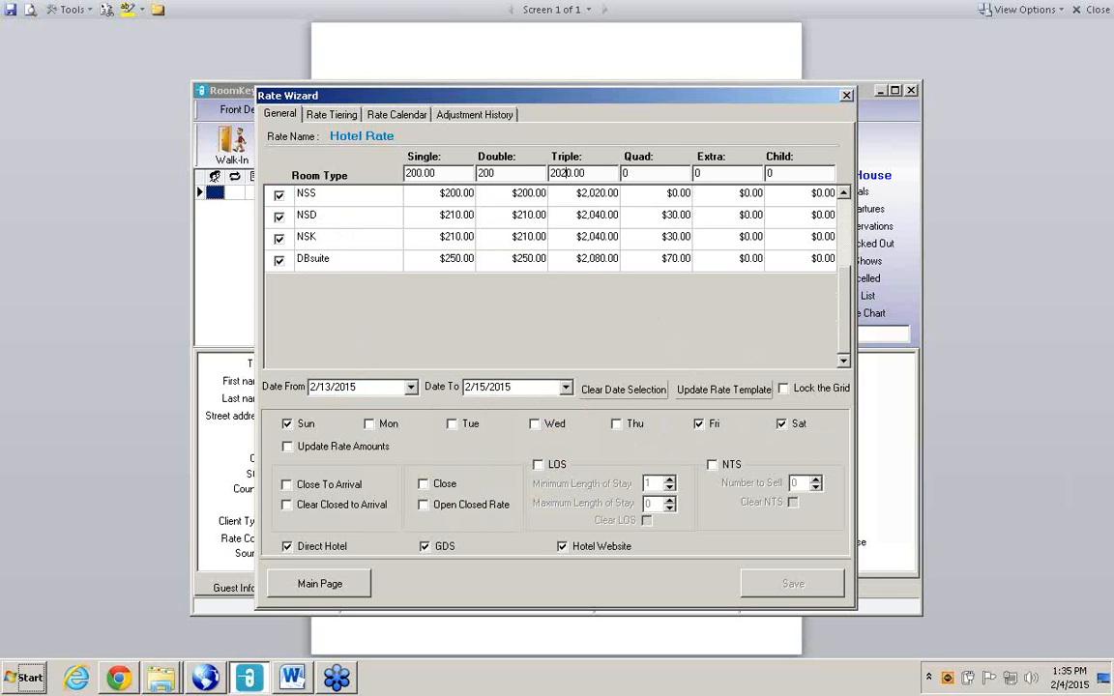
pyautogui.press('BackSpace')
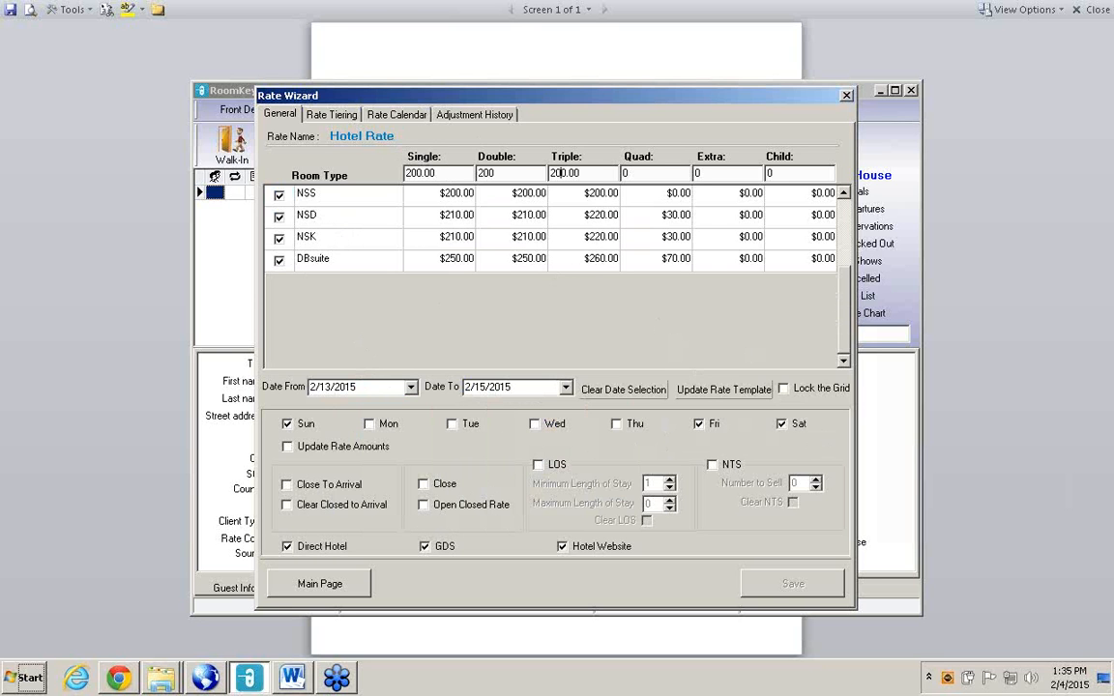
pyautogui.press('Tab')
pyautogui.write('200')
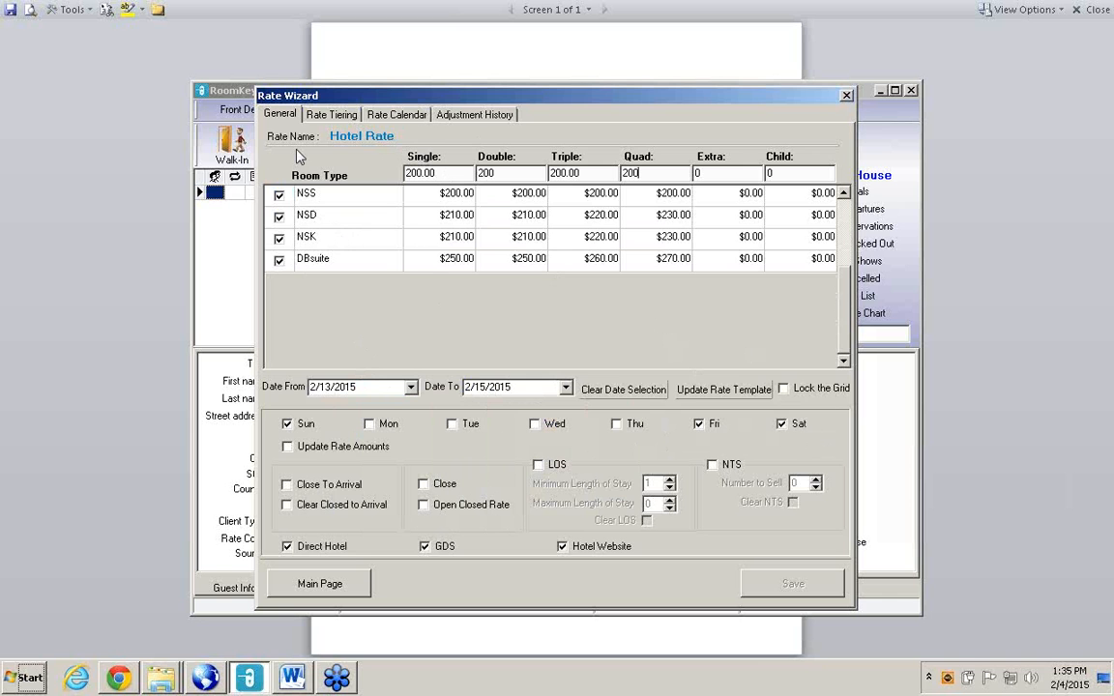
# - Exclude the NSS room type and save the updated rate amounts for the other room types from 2/13/2015 to 2/15/2015
pyautogui.click(280, 196)
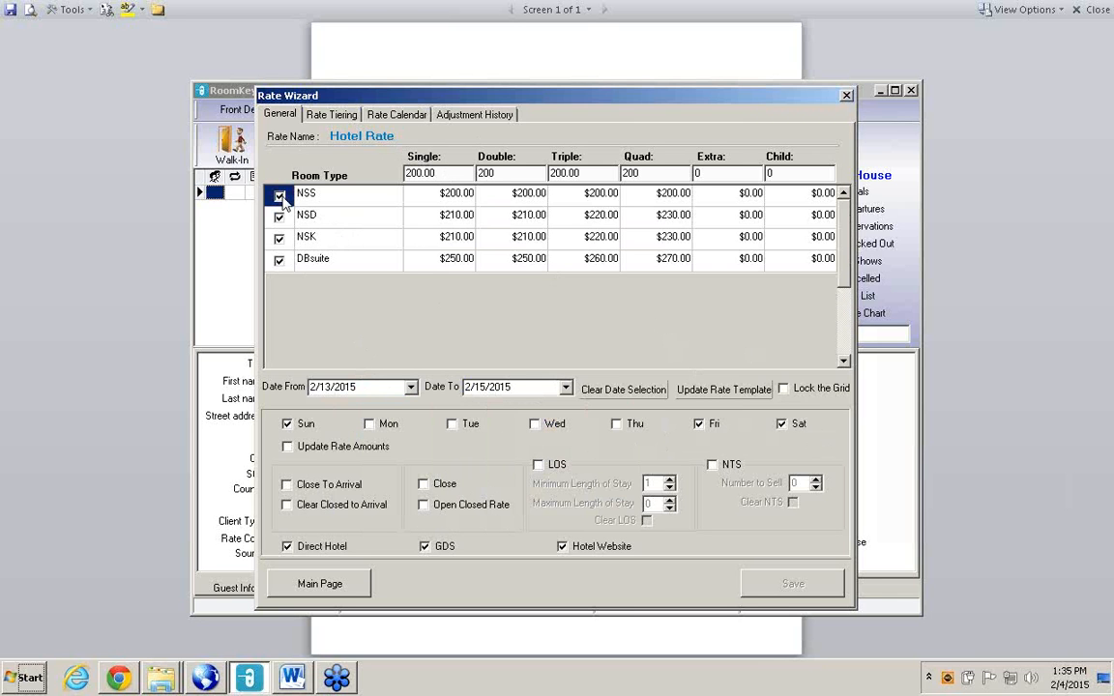
pyautogui.click(279, 196)
pyautogui.click(287, 448)
pyautogui.click(490, 283)
pyautogui.click(793, 586)
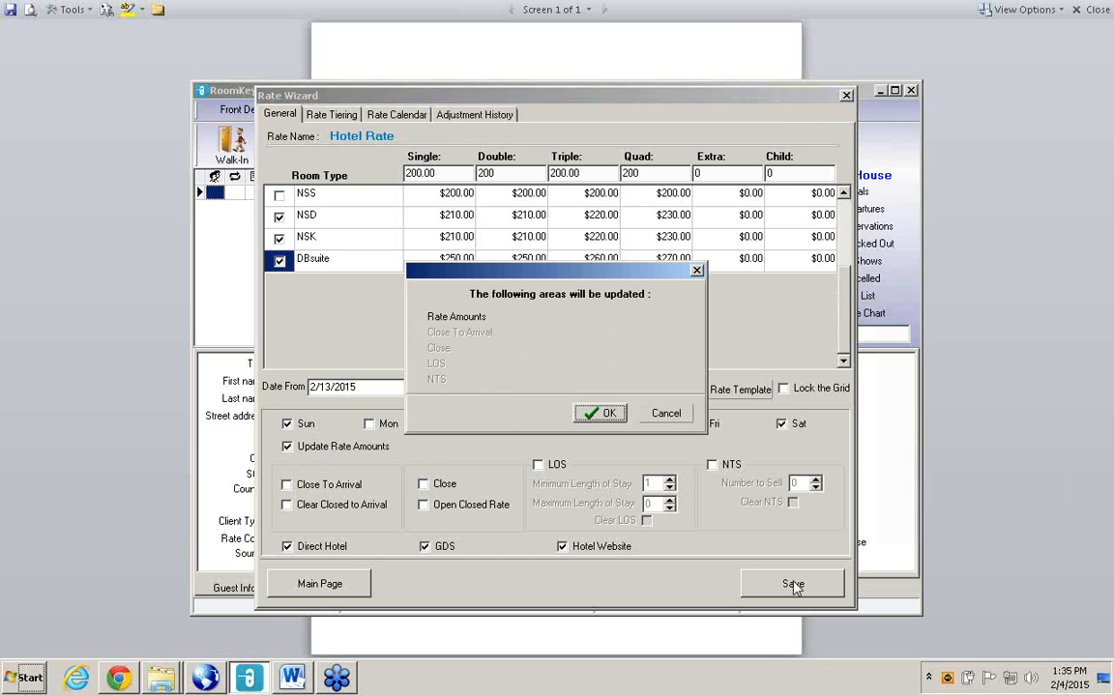
pyautogui.click(604, 414)
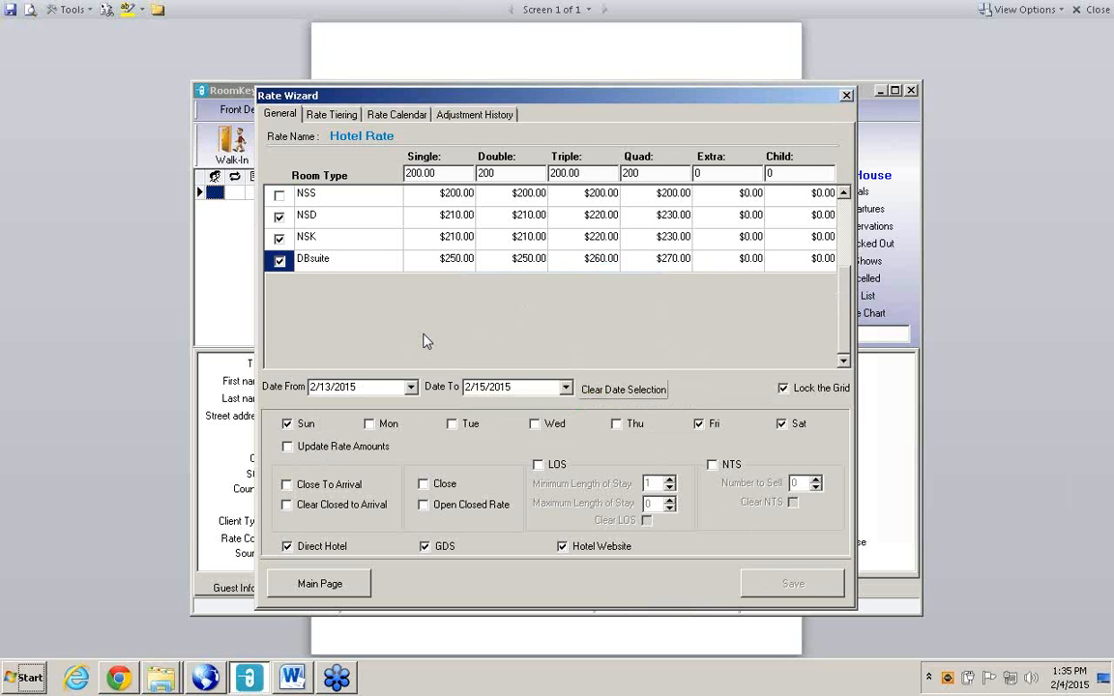
# - Check the NSD room type's Hotel Direct rates in the rate calendar from 2/1/2015
pyautogui.click(410, 116)
pyautogui.click(488, 169)
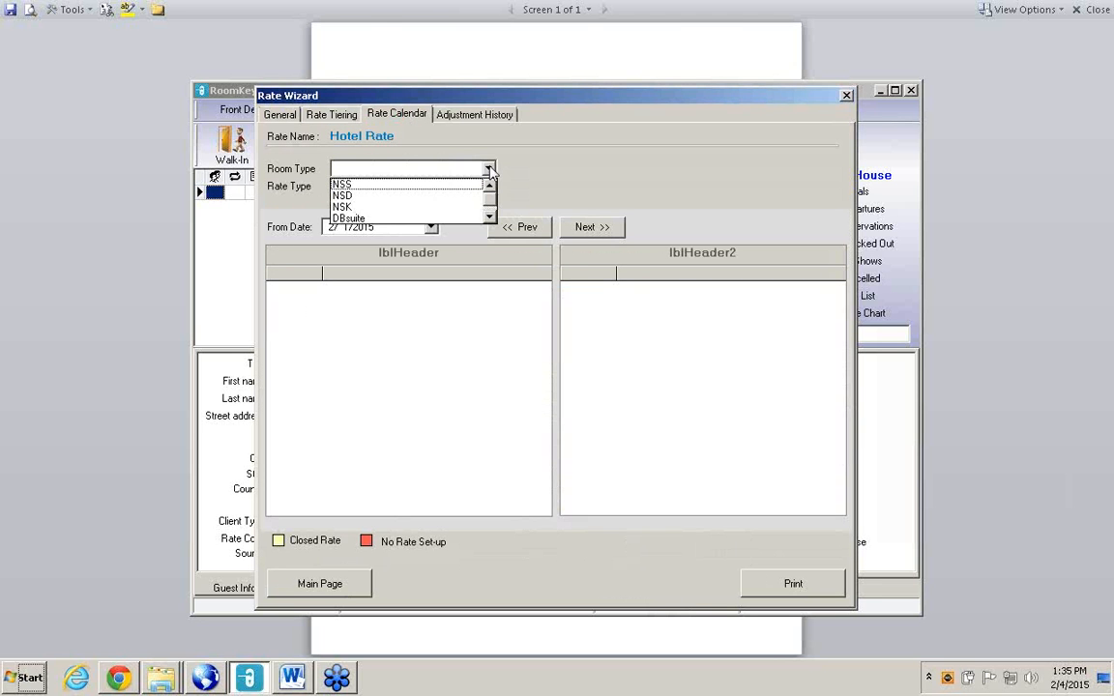
pyautogui.click(348, 196)
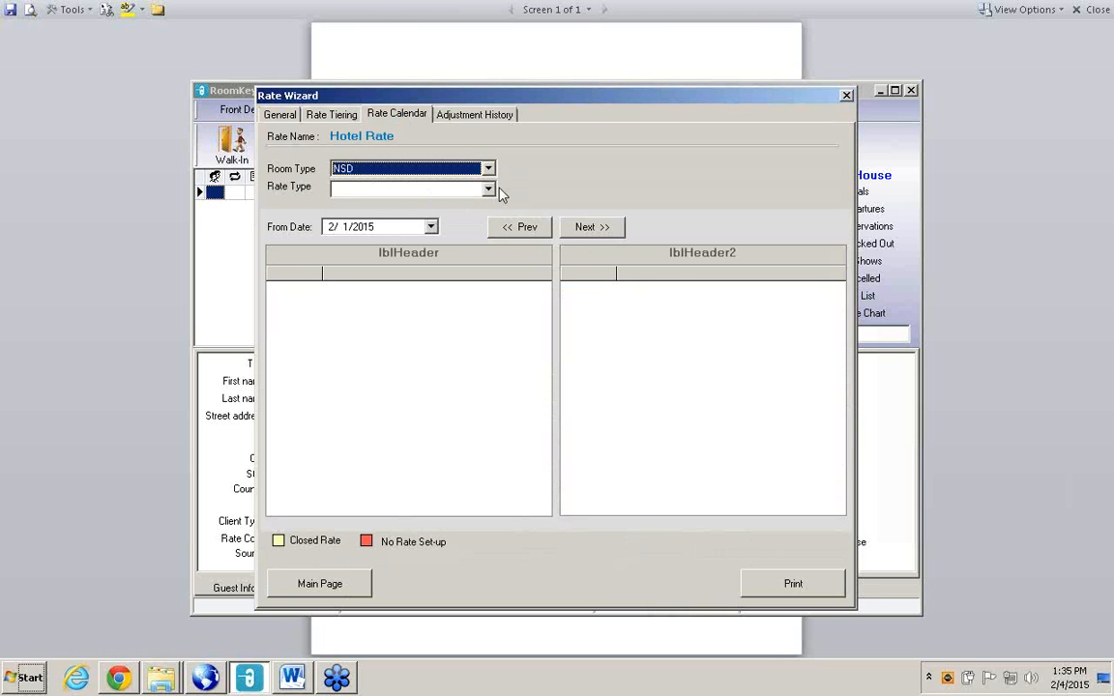
pyautogui.click(449, 188)
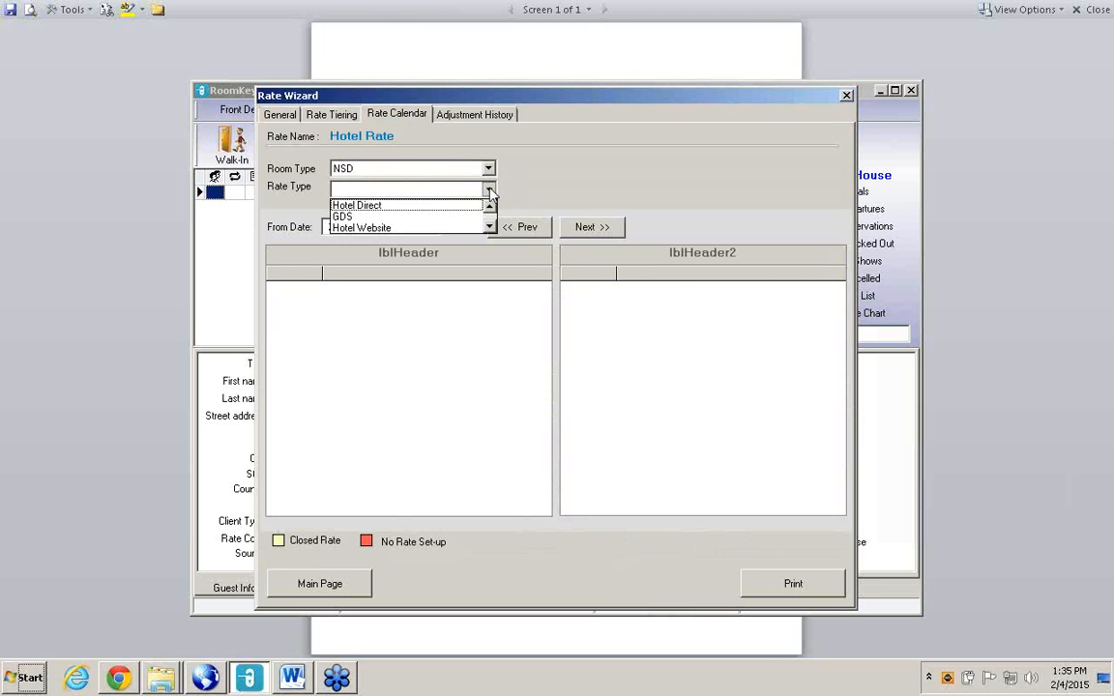
pyautogui.click(380, 207)
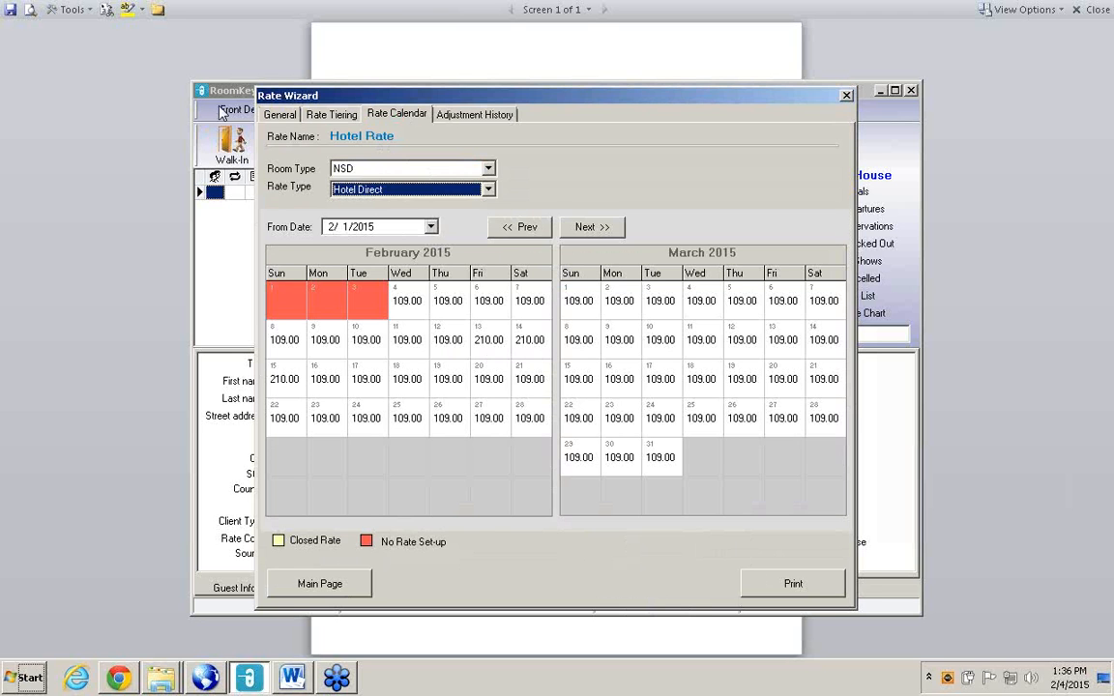
# - Save a length-of-stay restriction of minimum 2 and maximum 3 for Direct Hotel and GDS, leaving out the Hotel Website
pyautogui.click(279, 116)
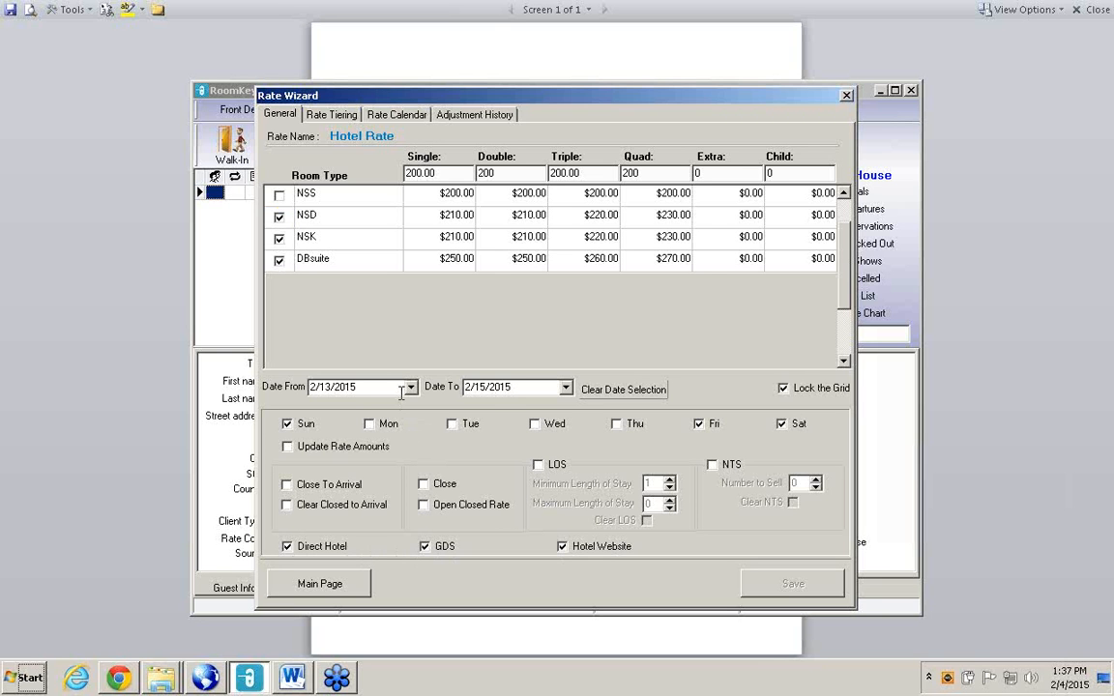
pyautogui.click(539, 465)
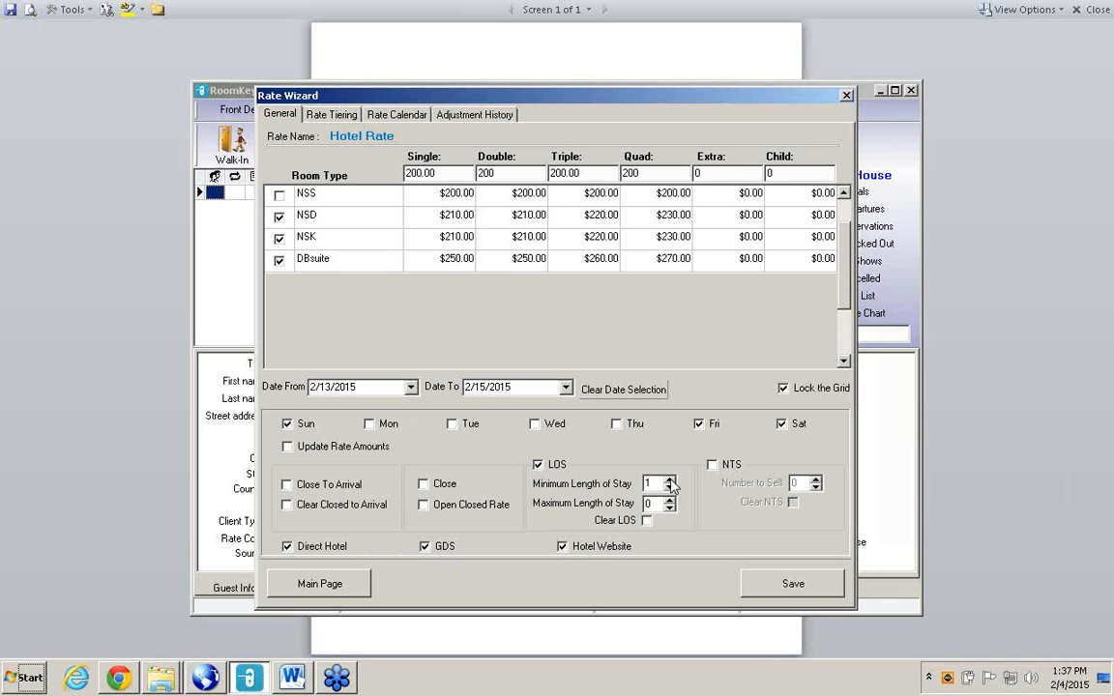
pyautogui.click(671, 481)
pyautogui.doubleClick(670, 503)
pyautogui.click(810, 590)
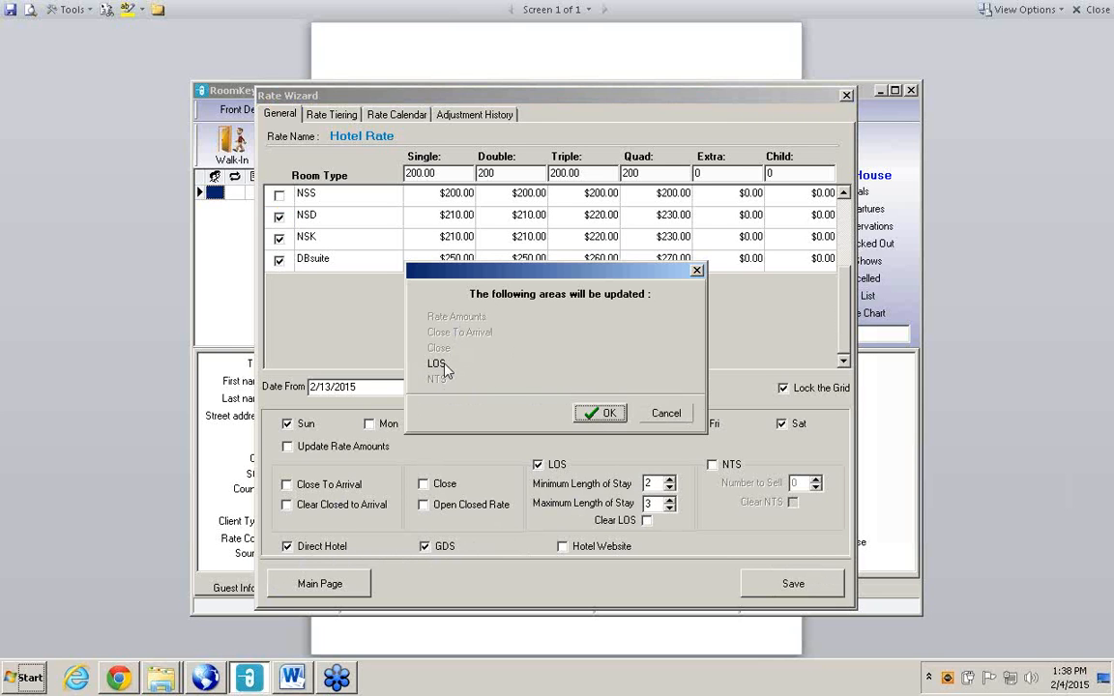
pyautogui.click(601, 414)
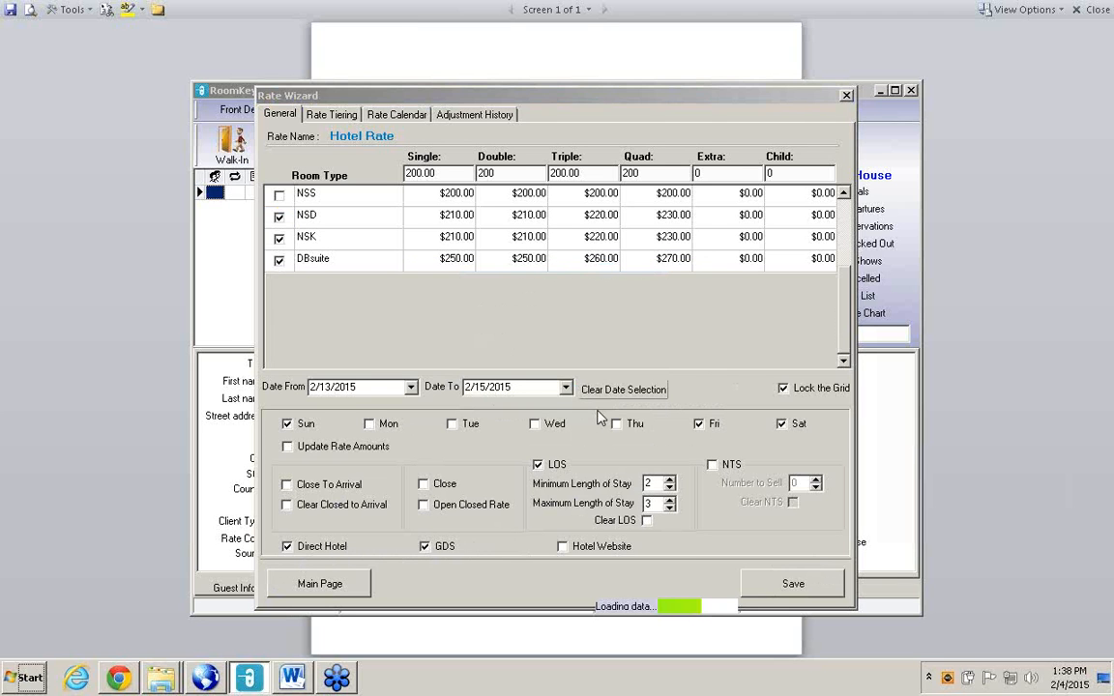
# - Compare the DBsuite room type's Hotel Direct and Hotel Website entries in the February 2015 rate calendar
pyautogui.click(407, 117)
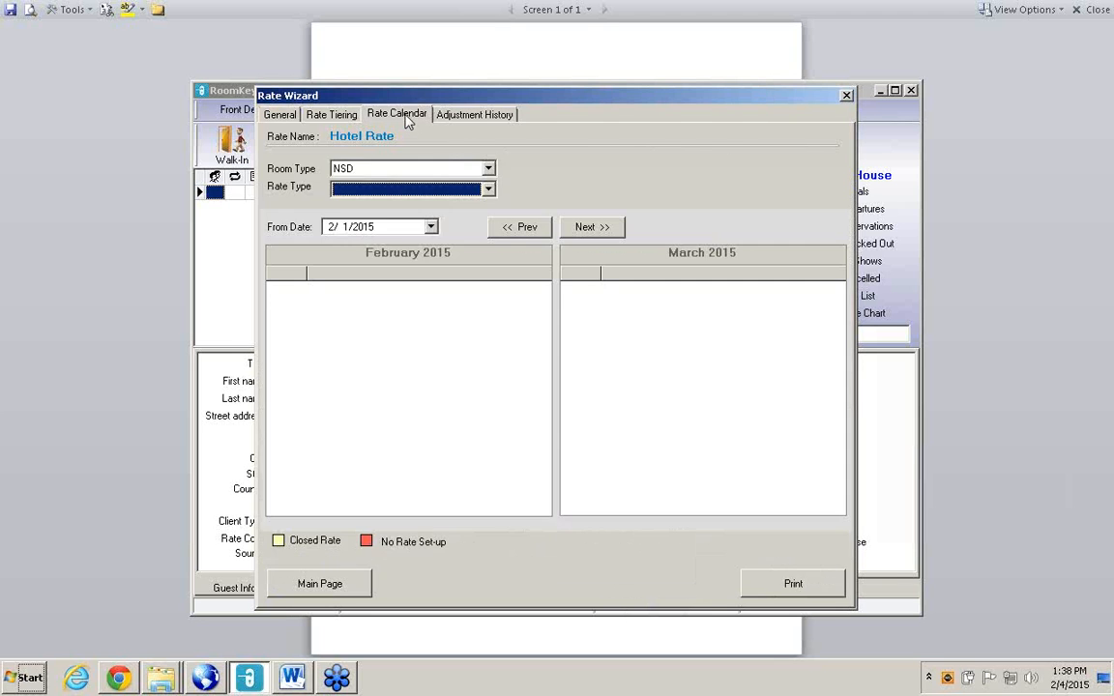
pyautogui.click(490, 169)
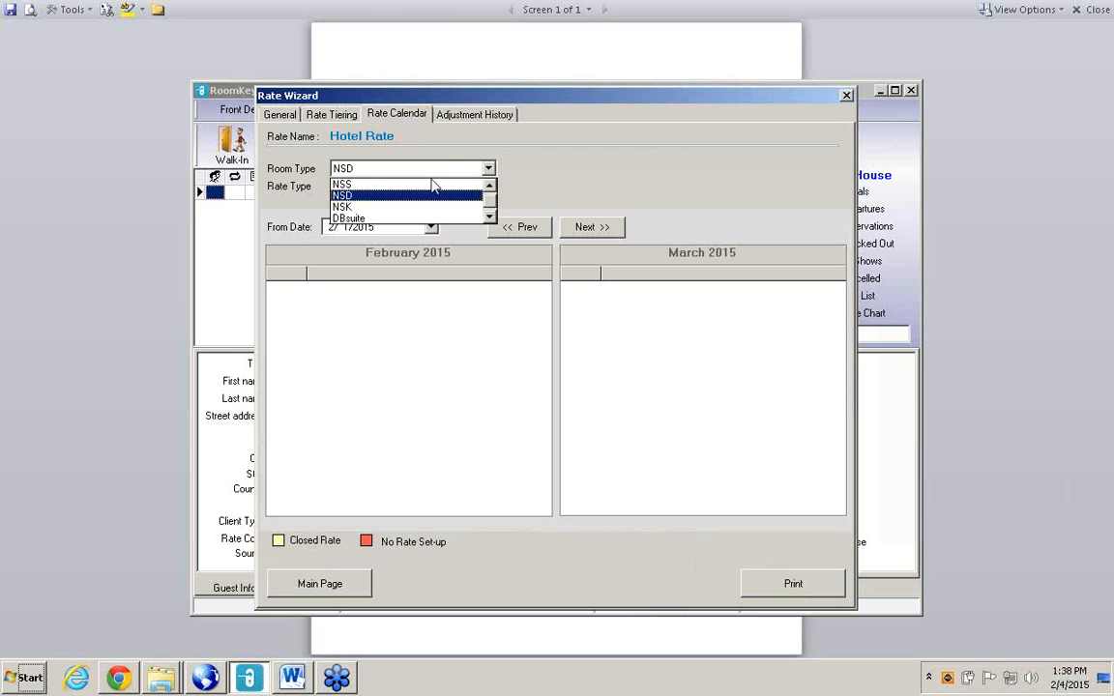
pyautogui.click(349, 218)
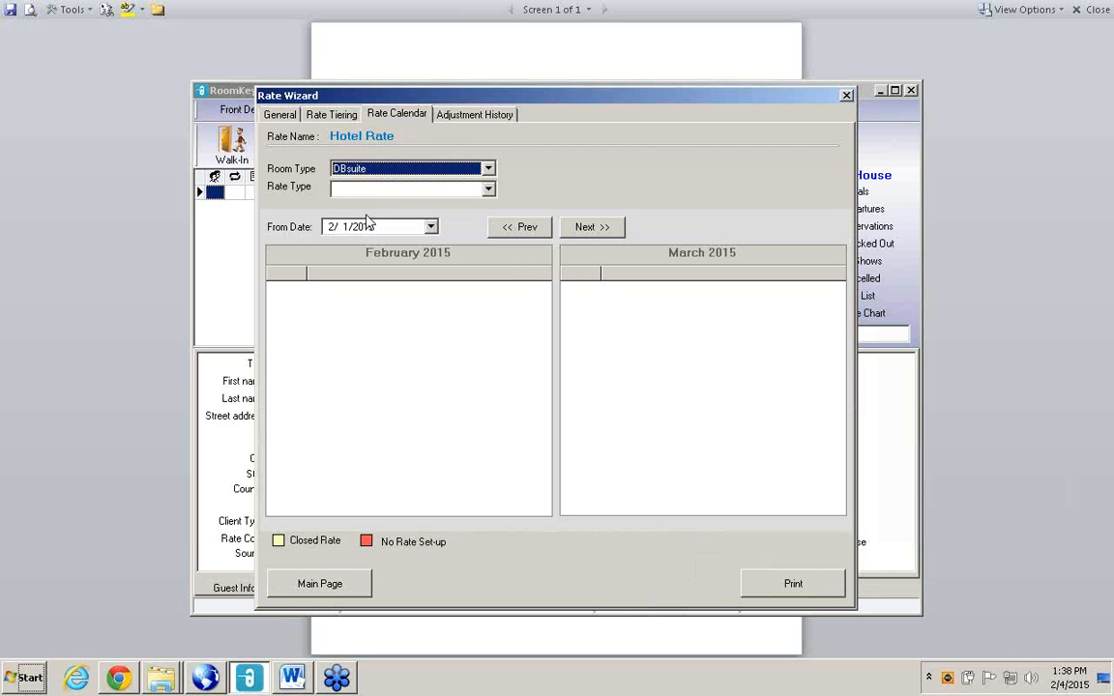
pyautogui.click(490, 190)
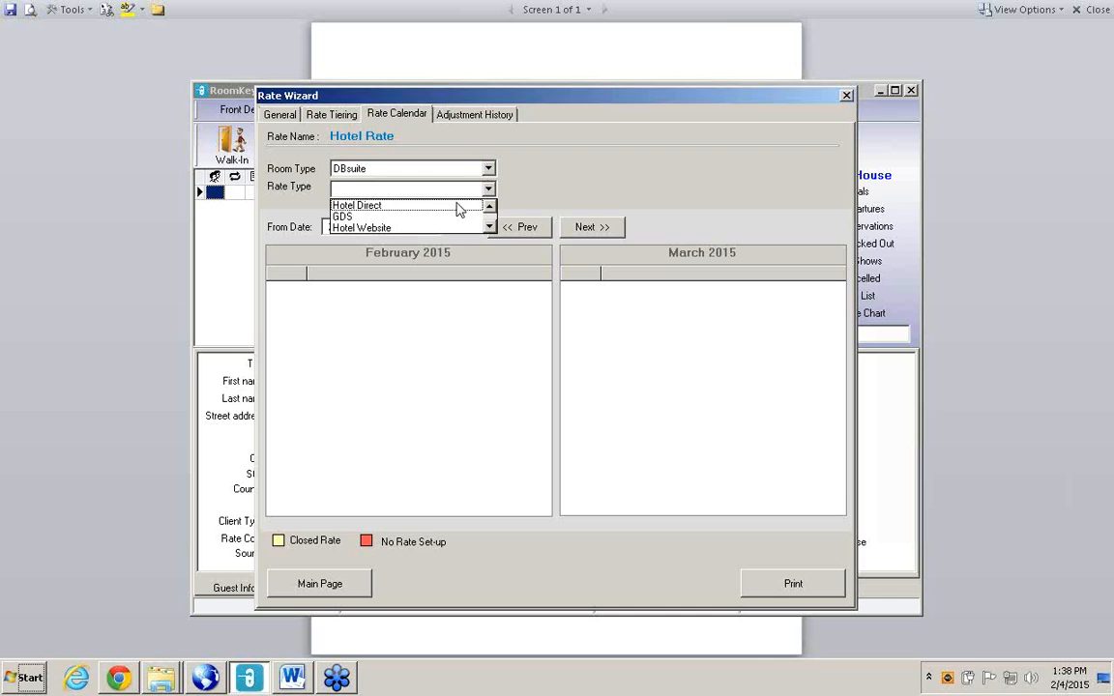
pyautogui.click(459, 206)
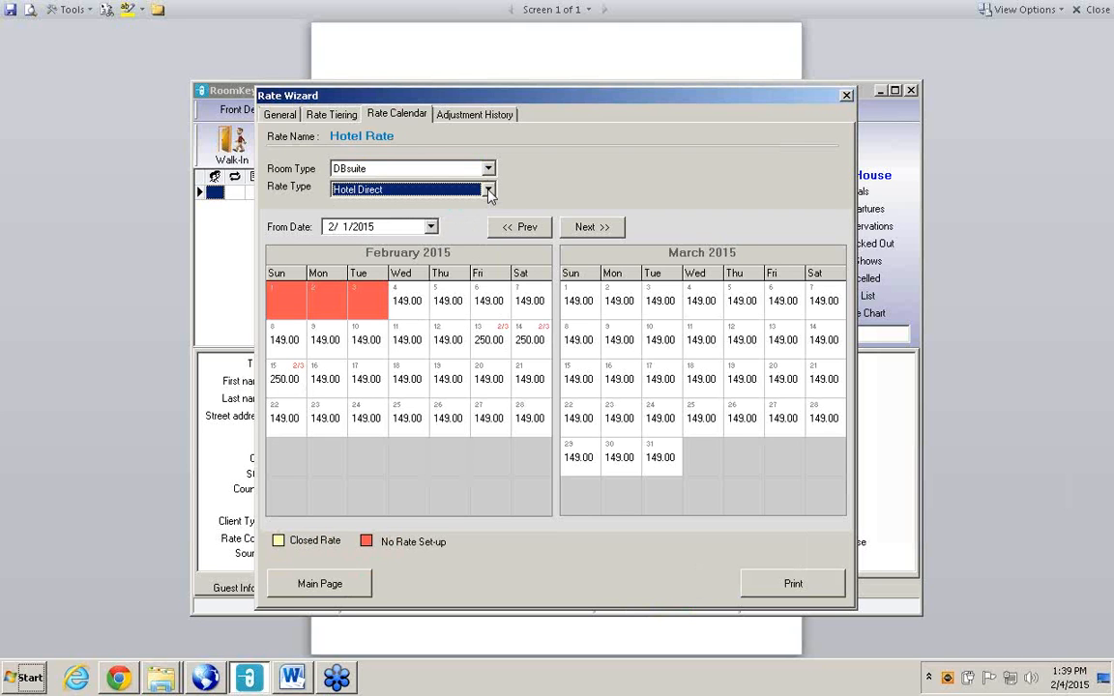
pyautogui.click(443, 189)
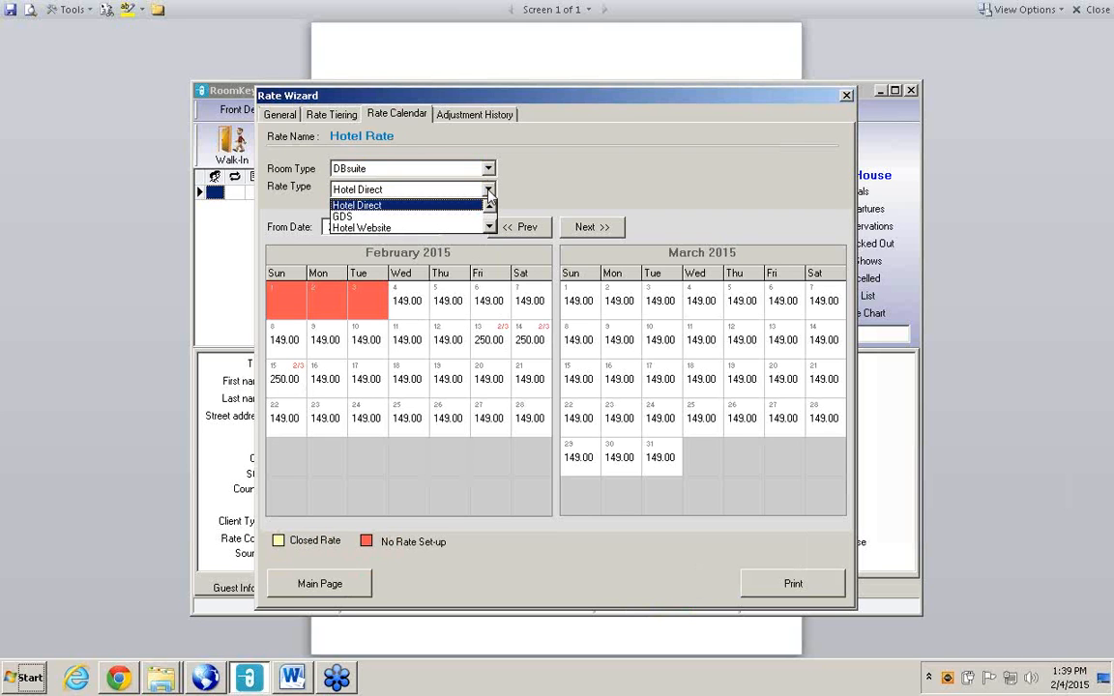
pyautogui.click(414, 228)
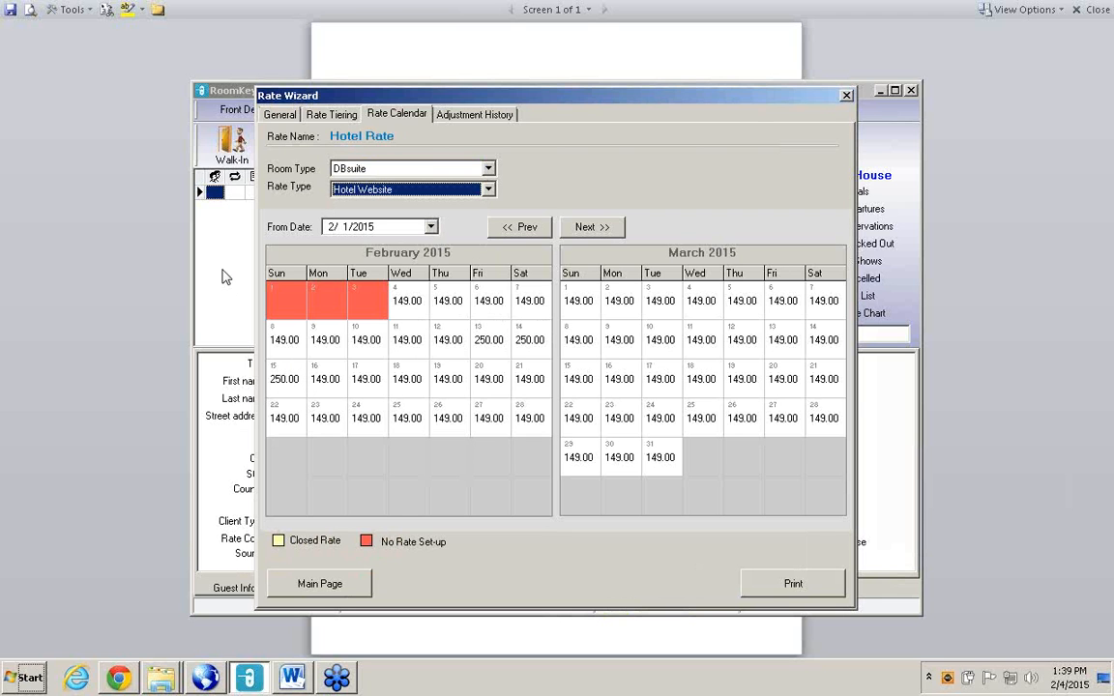
# - Clear the length-of-stay restriction for 2/13/2015 to 2/15/2015 on Direct Hotel, GDS and Hotel Website, and save
pyautogui.click(281, 115)
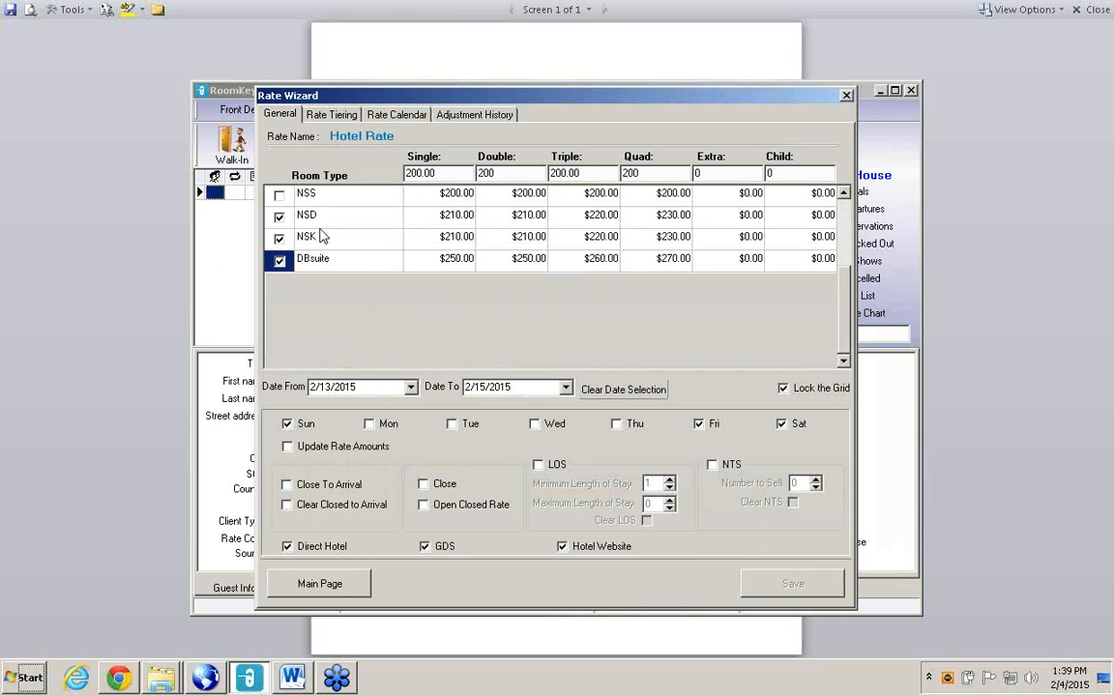
pyautogui.click(538, 465)
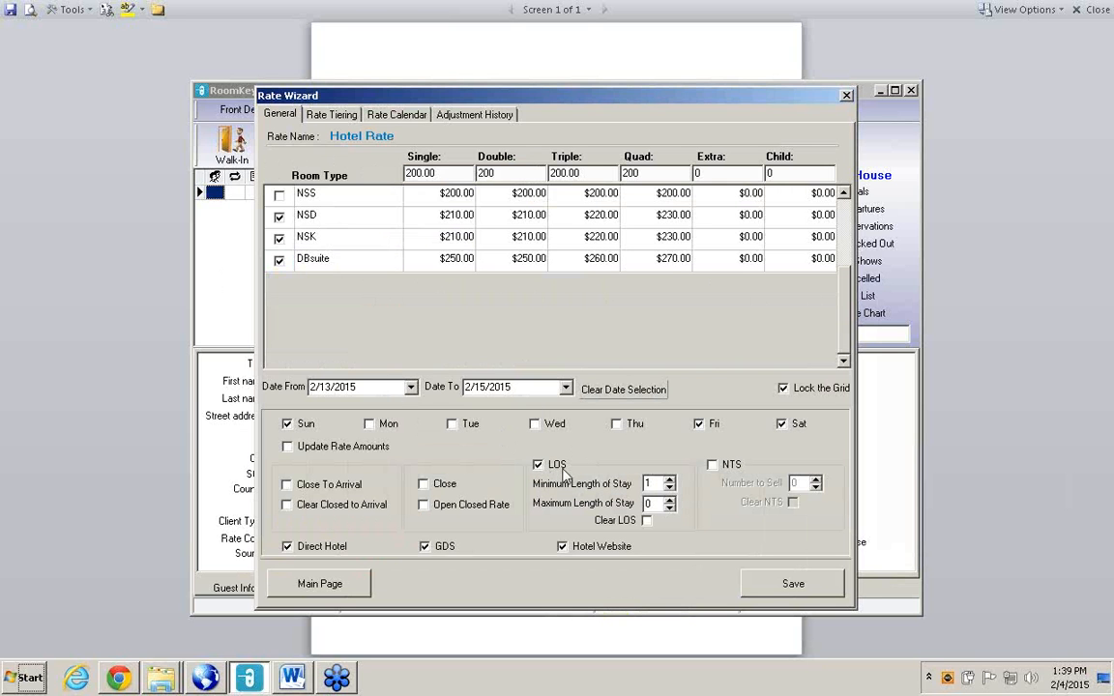
pyautogui.click(646, 521)
pyautogui.click(764, 583)
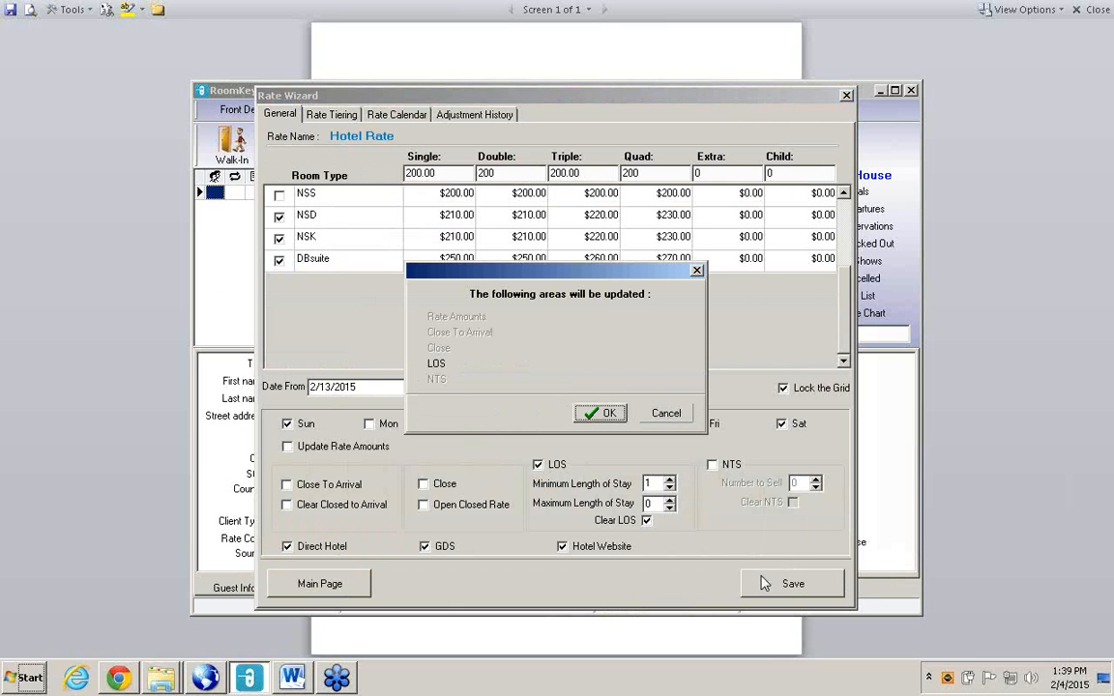
pyautogui.click(603, 413)
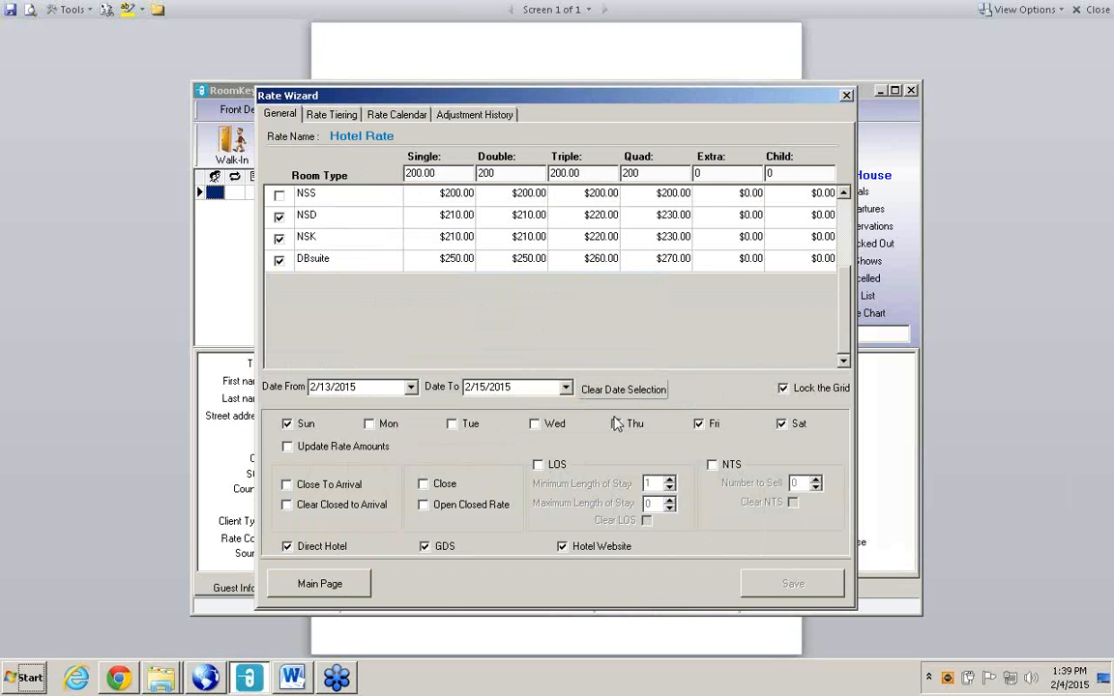
# - Check the DBsuite room type's Hotel Direct calendar for February 2015 after clearing the length-of-stay restriction
pyautogui.click(406, 115)
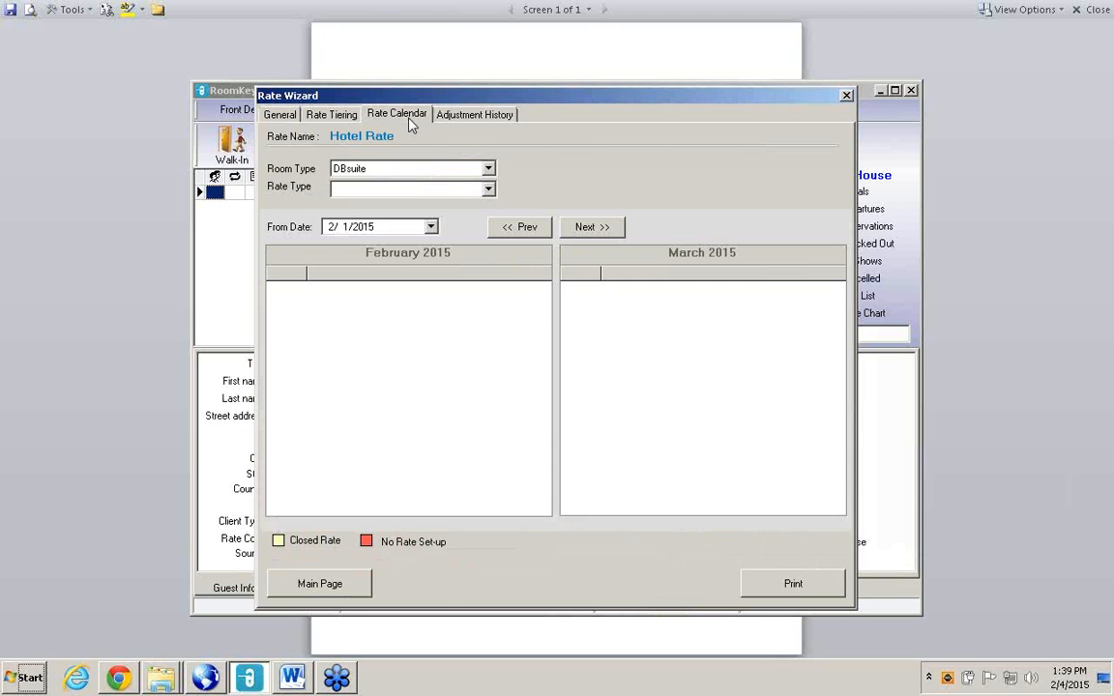
pyautogui.click(488, 190)
pyautogui.click(450, 208)
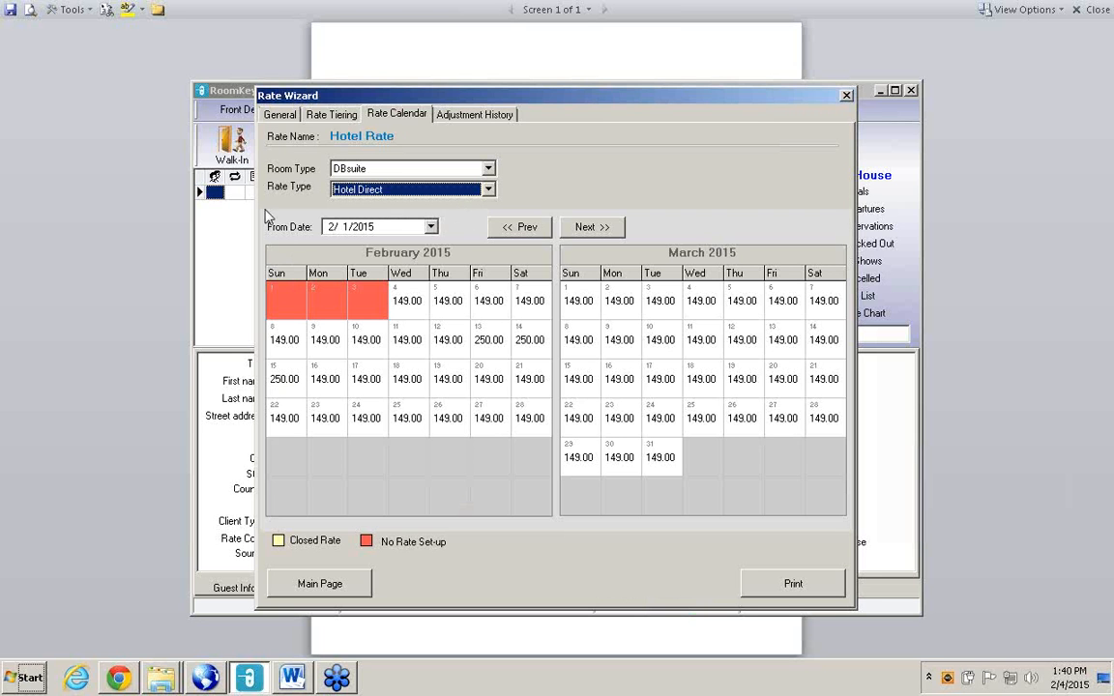
# - Save a Close To Arrival restriction for Saturday and Sunday only within 2/13/2015 to 2/15/2015, and check DBsuite's Hotel Direct rate calendar
pyautogui.click(281, 116)
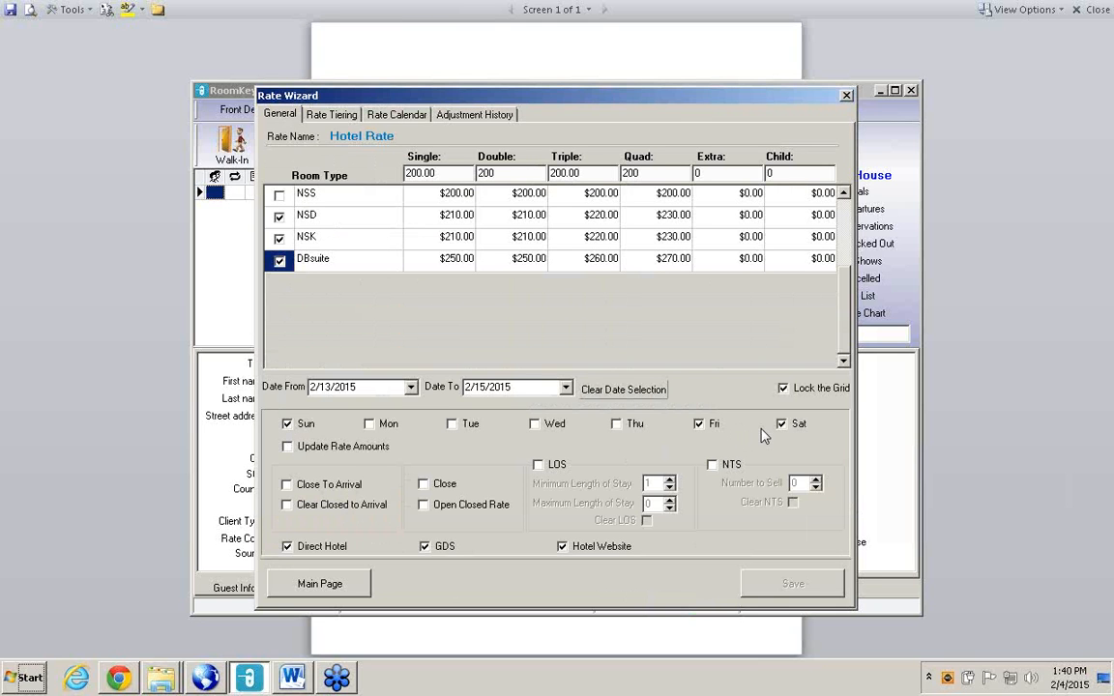
pyautogui.click(703, 428)
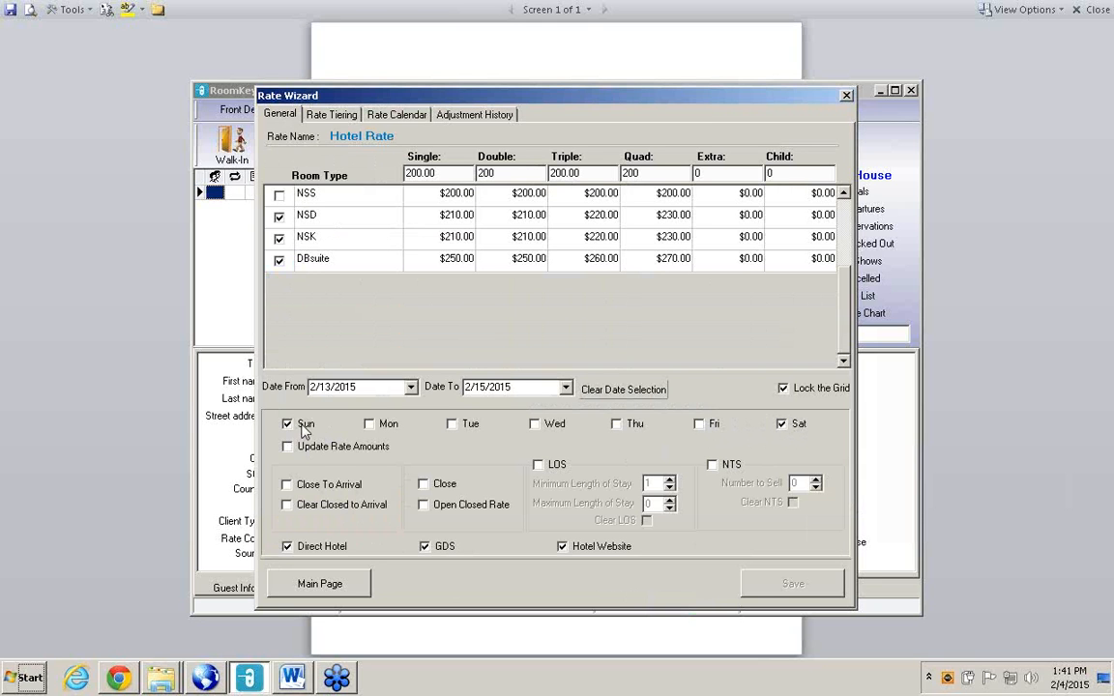
pyautogui.click(287, 486)
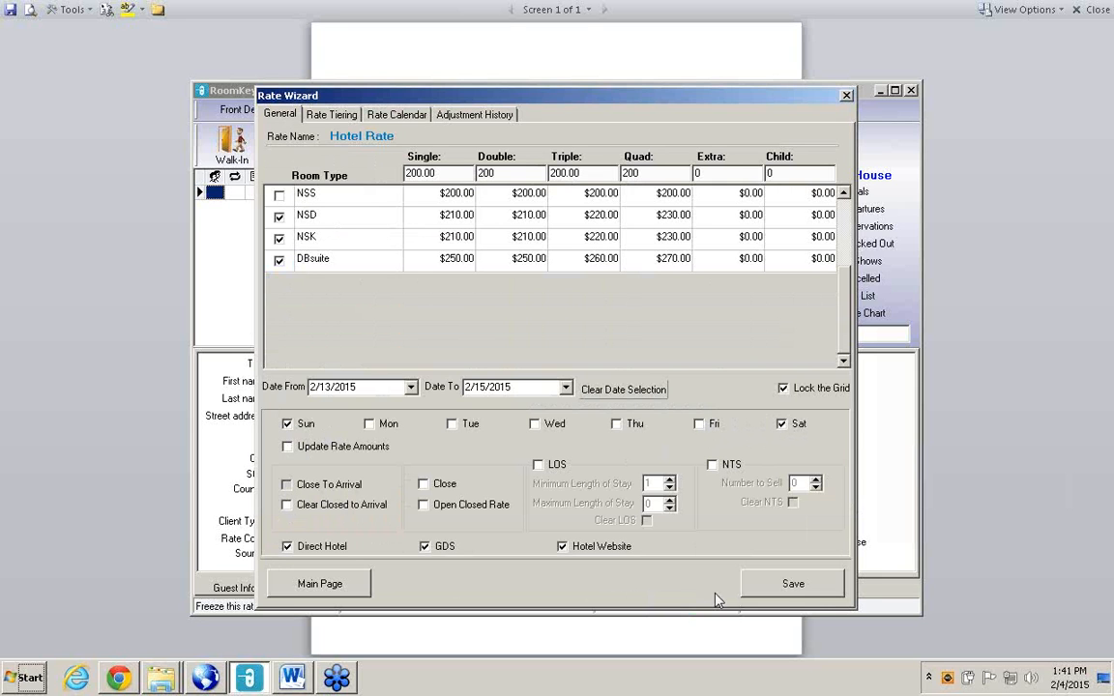
pyautogui.click(803, 587)
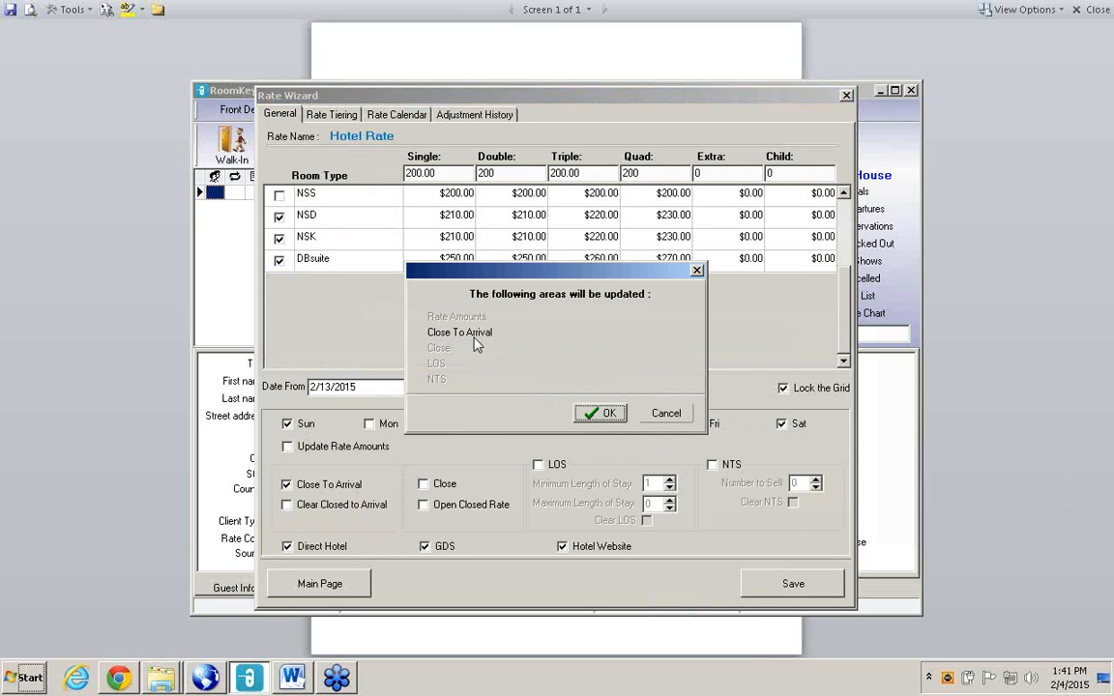
pyautogui.click(605, 413)
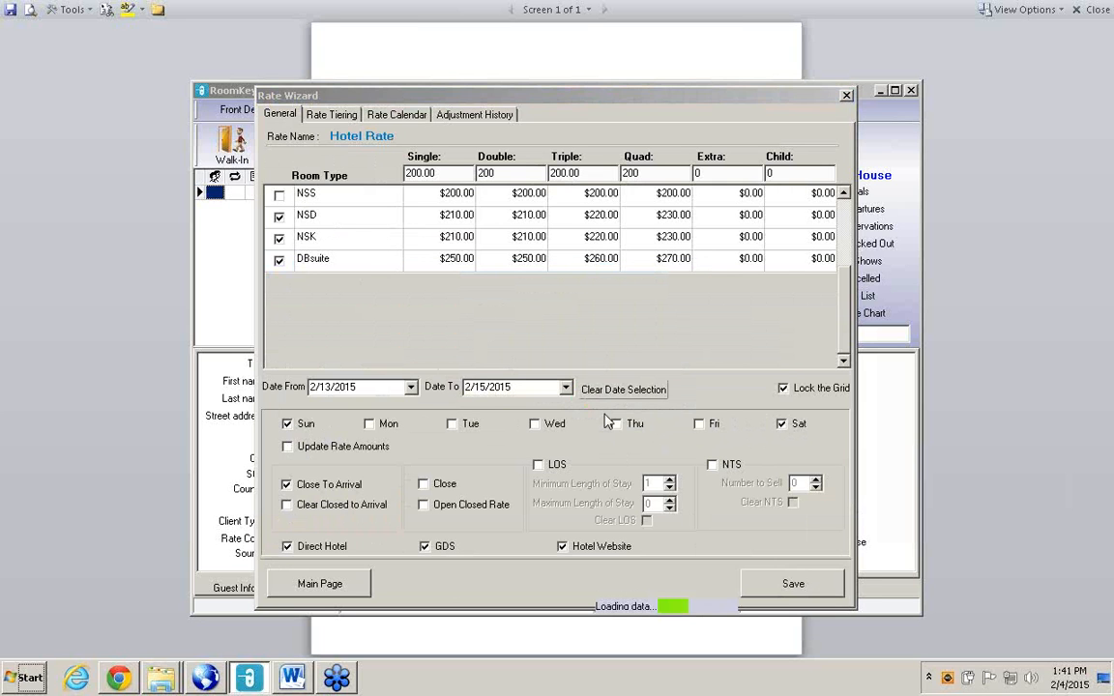
pyautogui.click(387, 115)
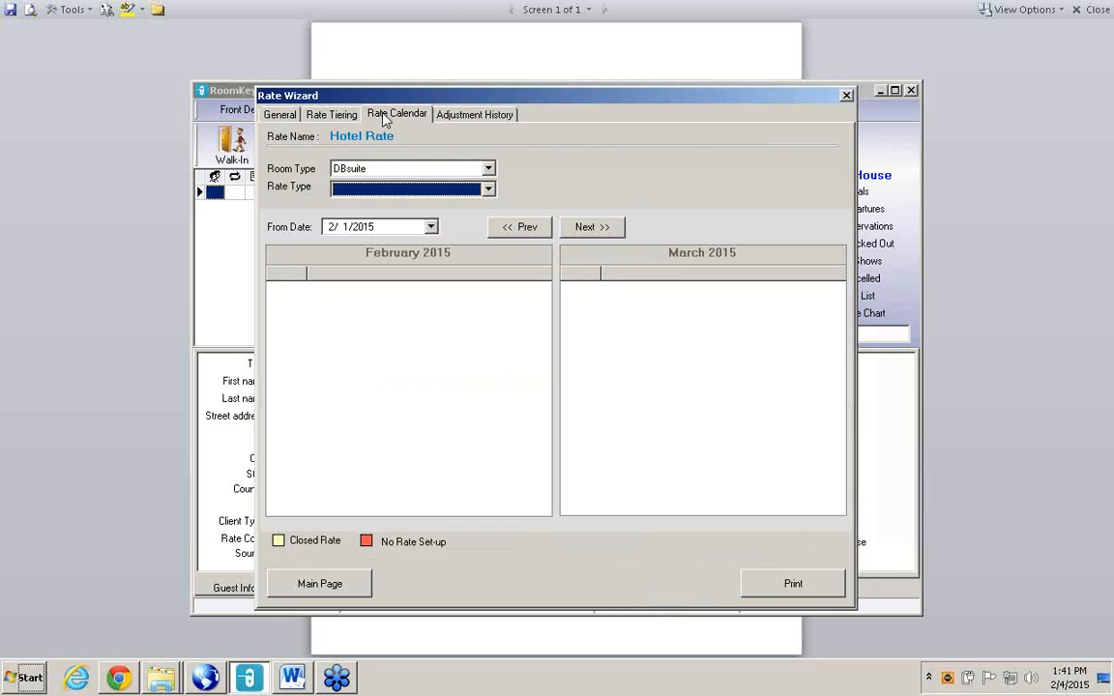
pyautogui.click(490, 190)
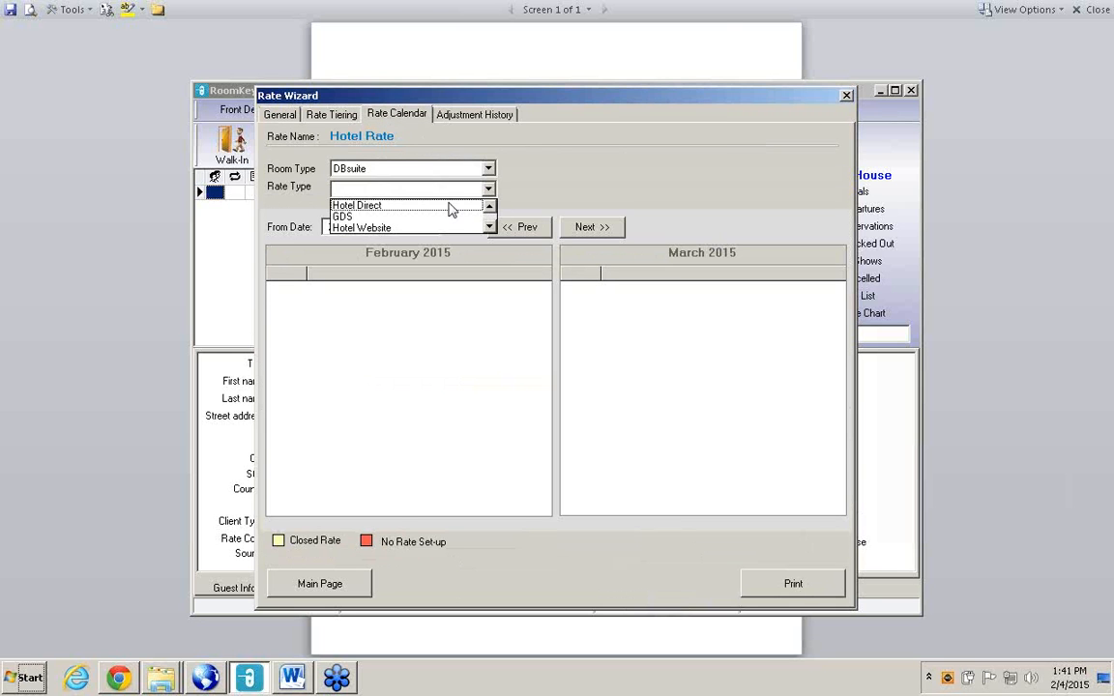
pyautogui.click(450, 209)
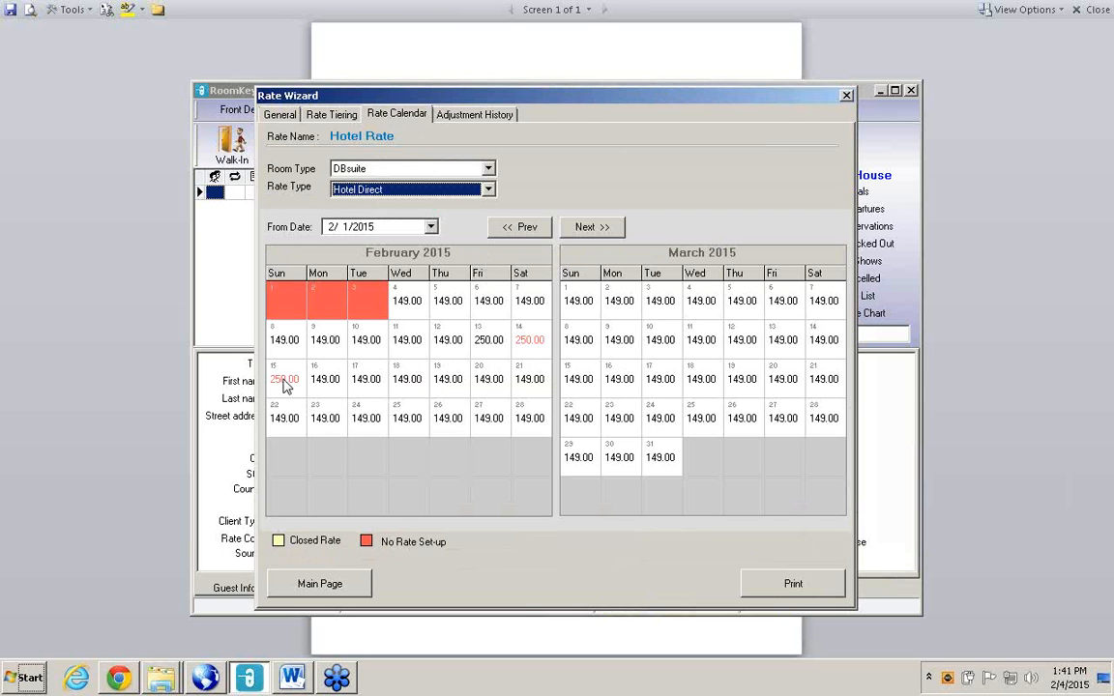
# - Clear the closed-to-arrival restriction for 2/13/2015 to 2/15/2015 on all three channels, save, and check DBsuite's Hotel Direct rate calendar
pyautogui.click(279, 115)
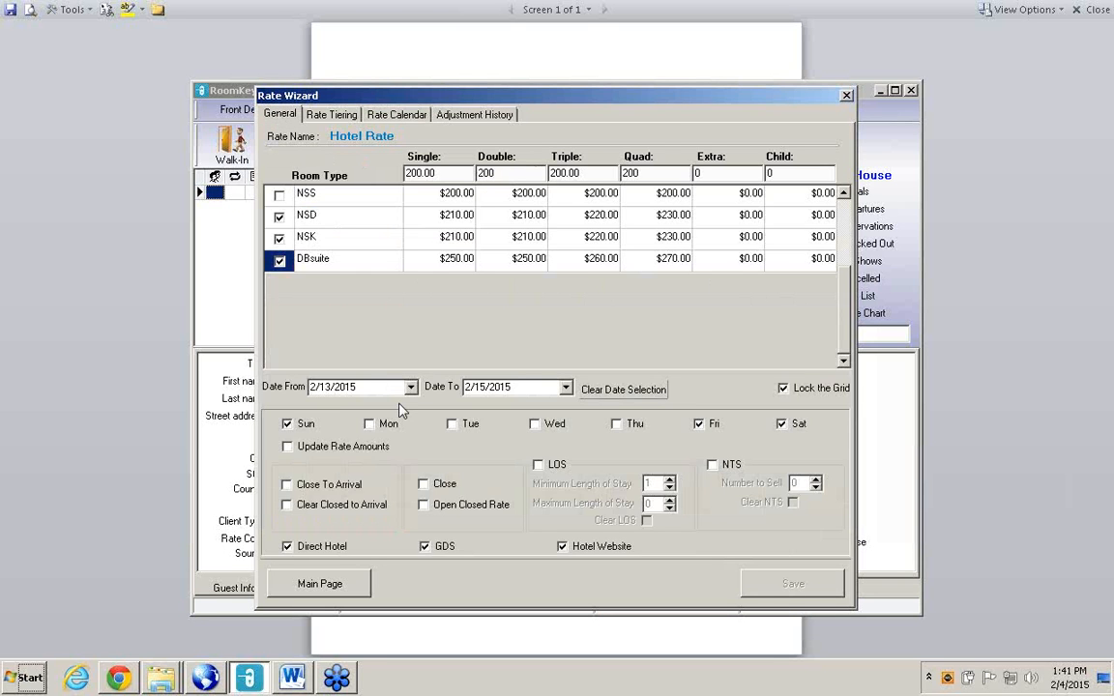
pyautogui.click(289, 510)
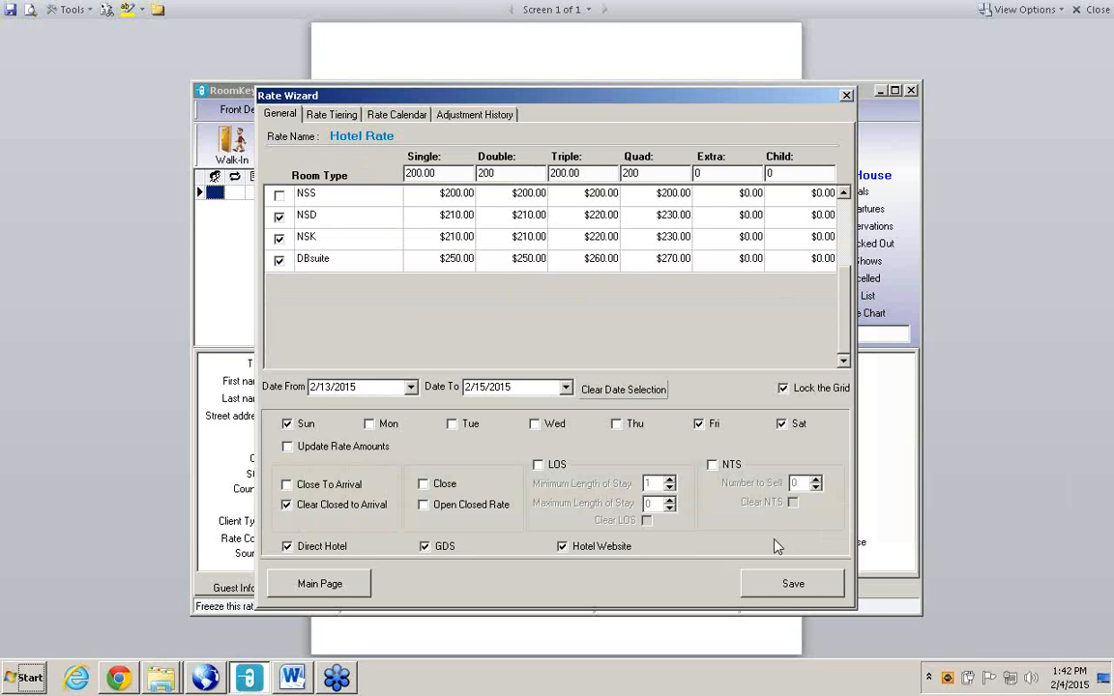
pyautogui.click(809, 586)
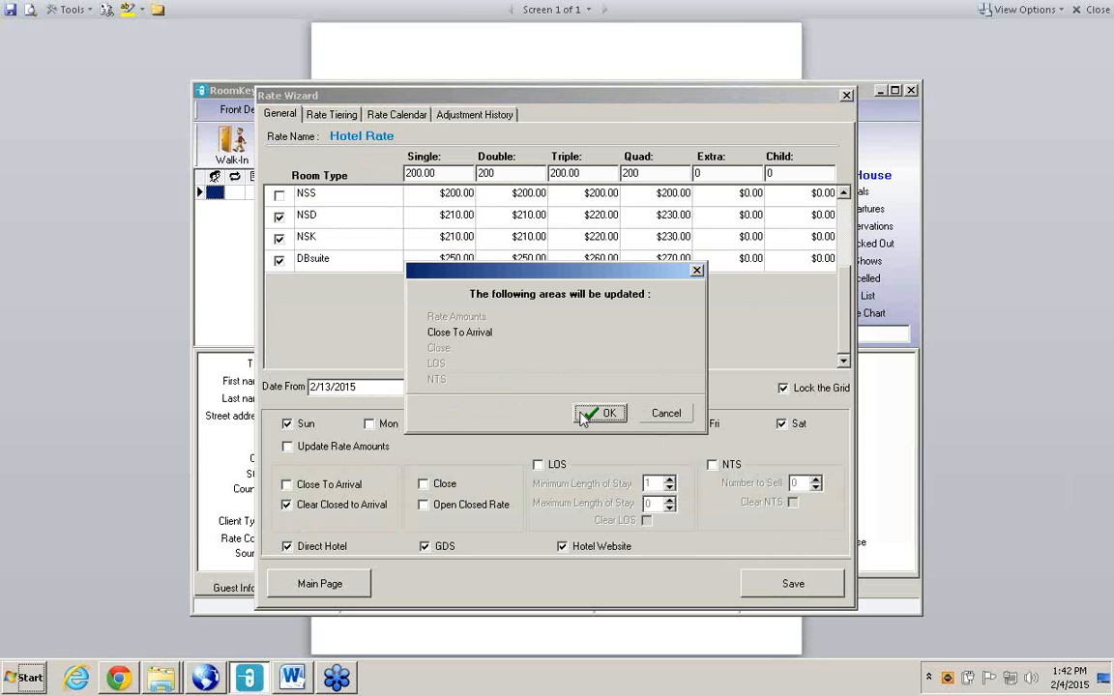
pyautogui.click(601, 414)
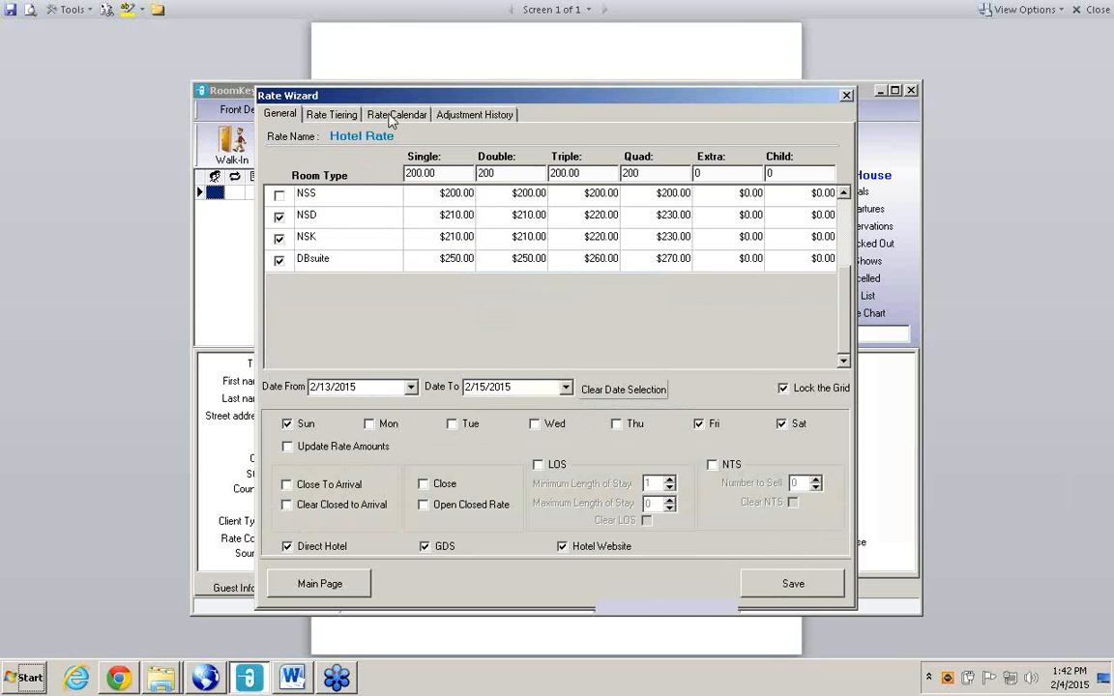
pyautogui.click(392, 116)
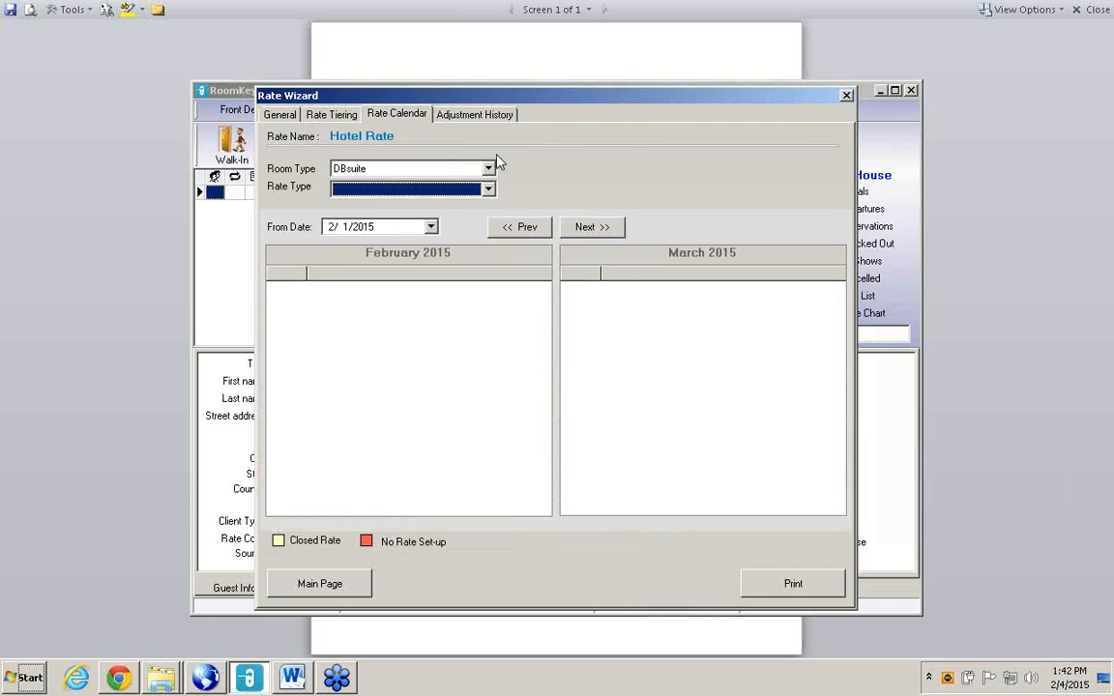
pyautogui.click(448, 189)
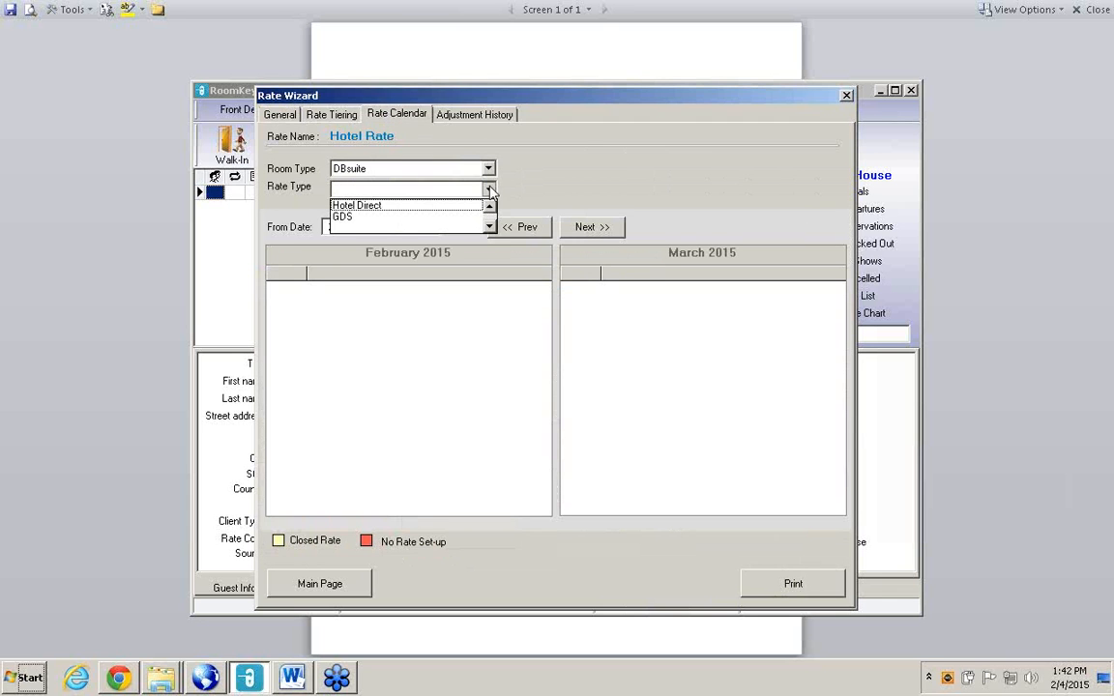
pyautogui.click(390, 206)
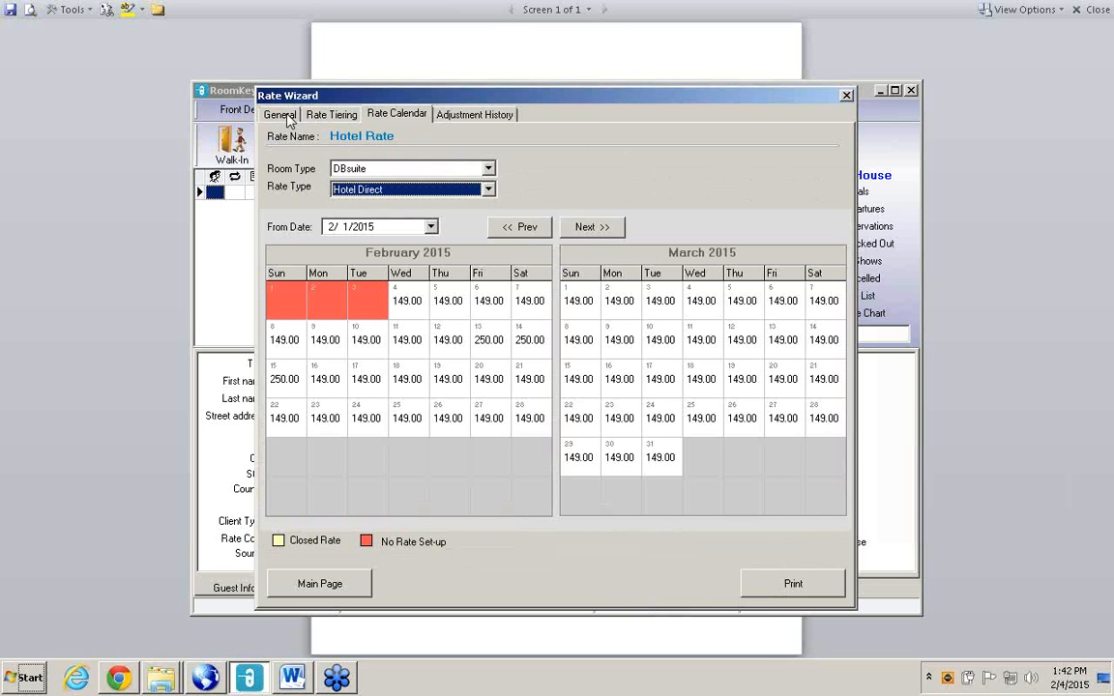
# - Close the rate for 2/13/2015 to 2/15/2015 on Direct Hotel, GDS and Hotel Website, save, and check DBsuite's Hotel Direct rate calendar
pyautogui.click(285, 116)
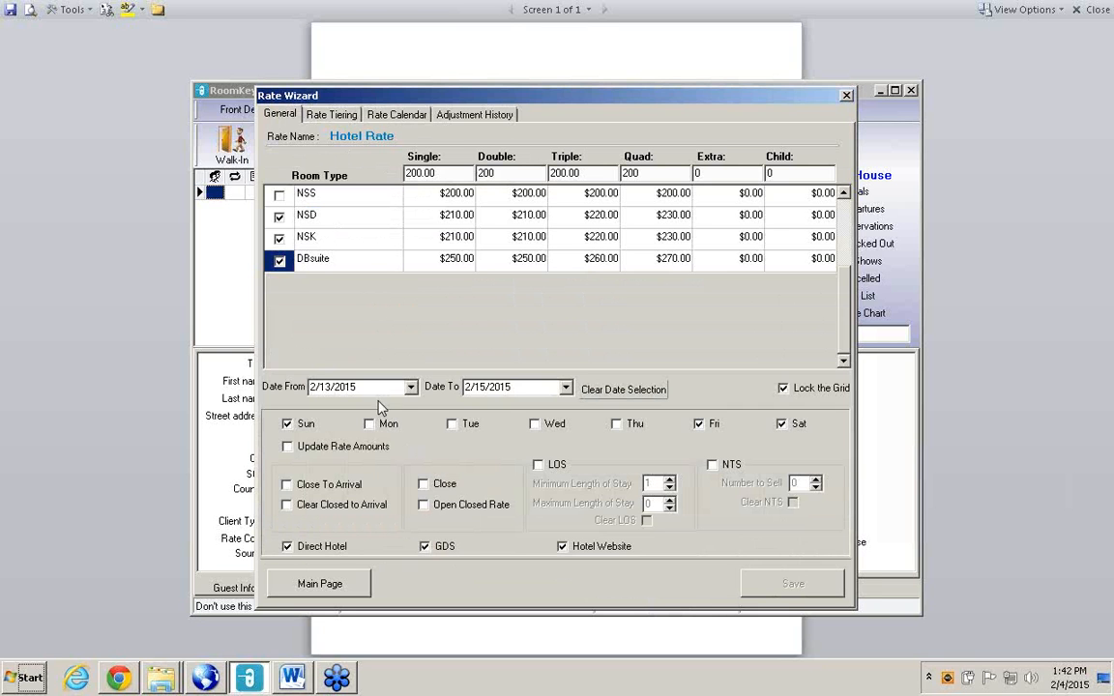
pyautogui.click(425, 485)
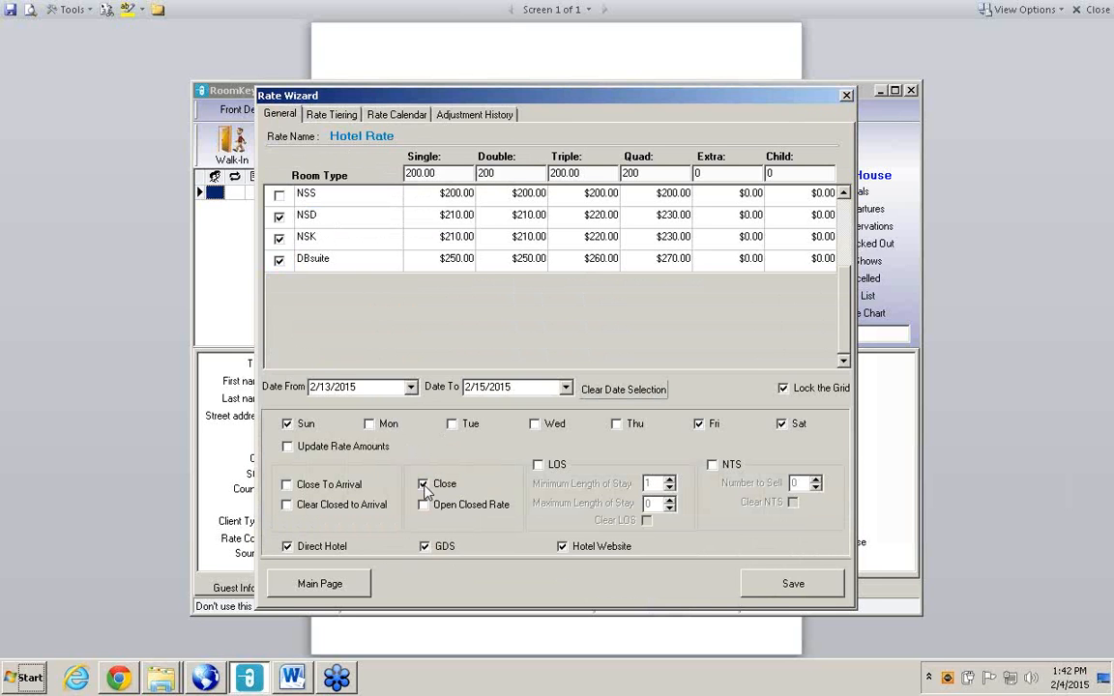
pyautogui.click(794, 586)
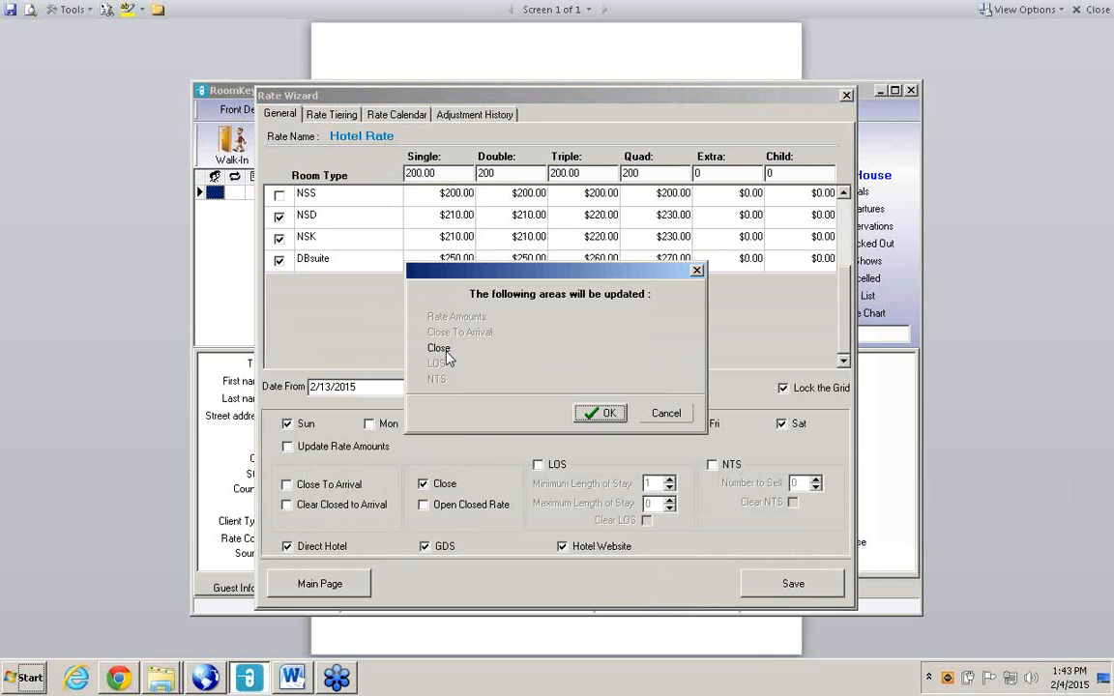
pyautogui.click(601, 414)
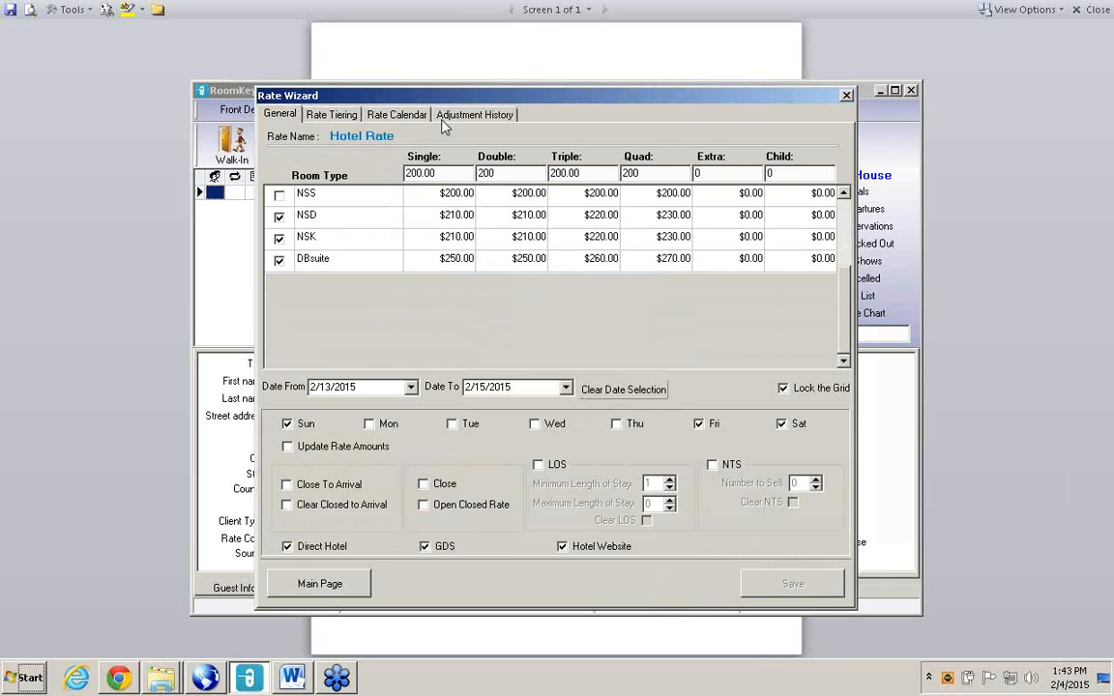
pyautogui.click(384, 112)
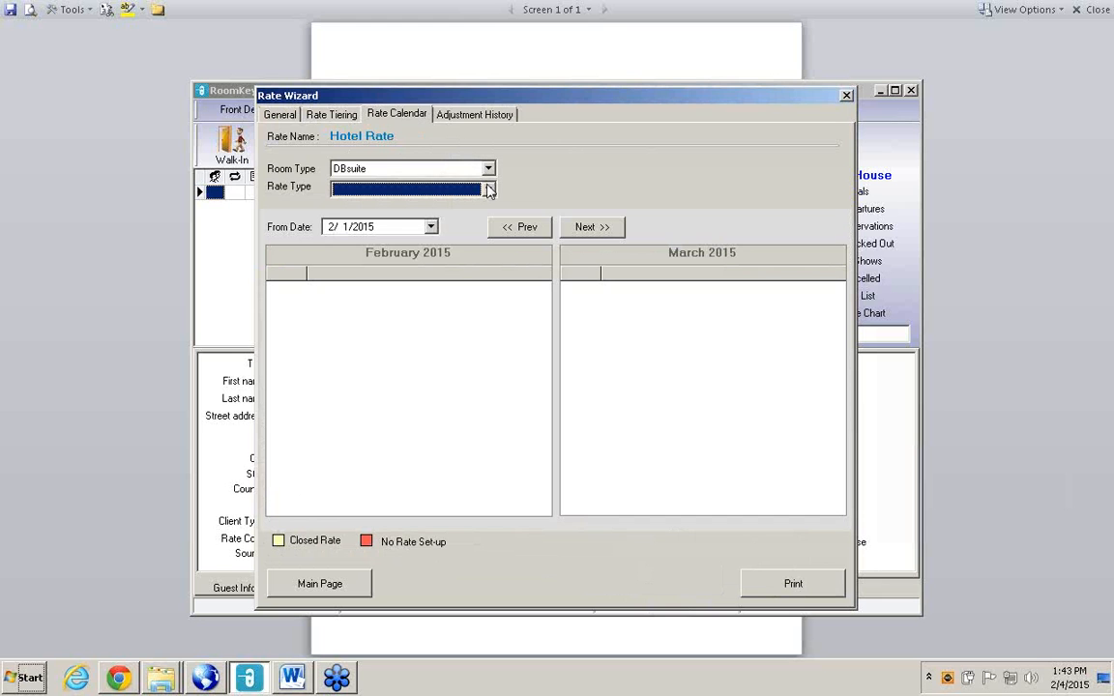
pyautogui.click(489, 188)
pyautogui.click(406, 205)
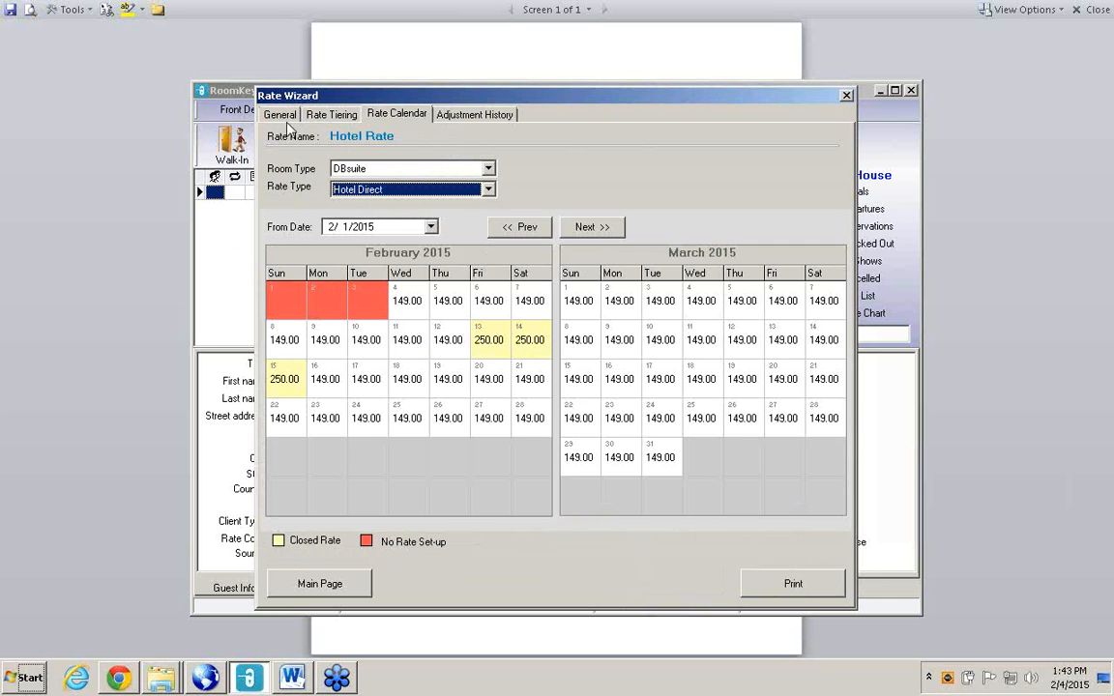
# - Reopen the closed rate for 2/13/2015 to 2/15/2015 on all three channels, save, and check DBsuite's GDS rate calendar
pyautogui.click(282, 115)
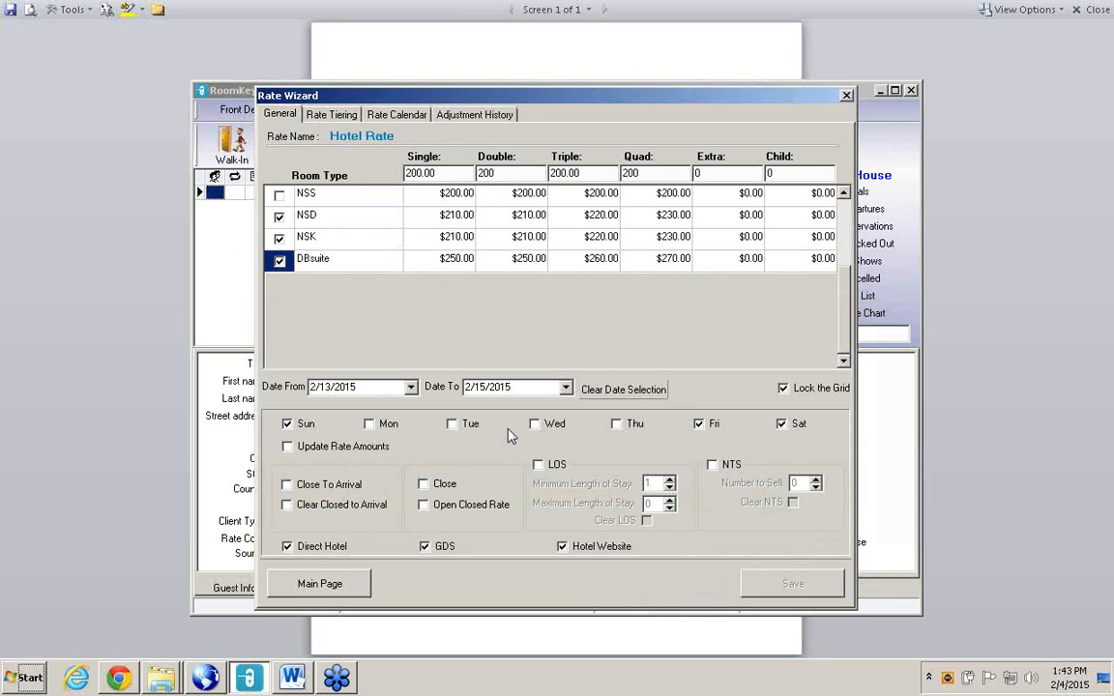
pyautogui.click(425, 509)
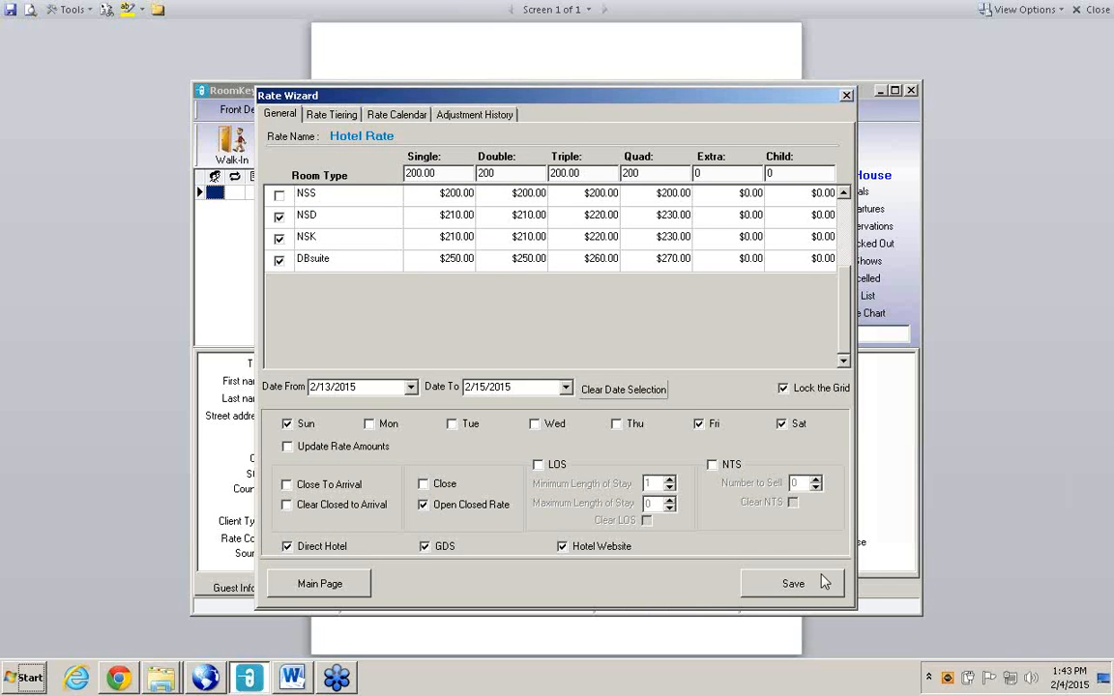
pyautogui.click(821, 585)
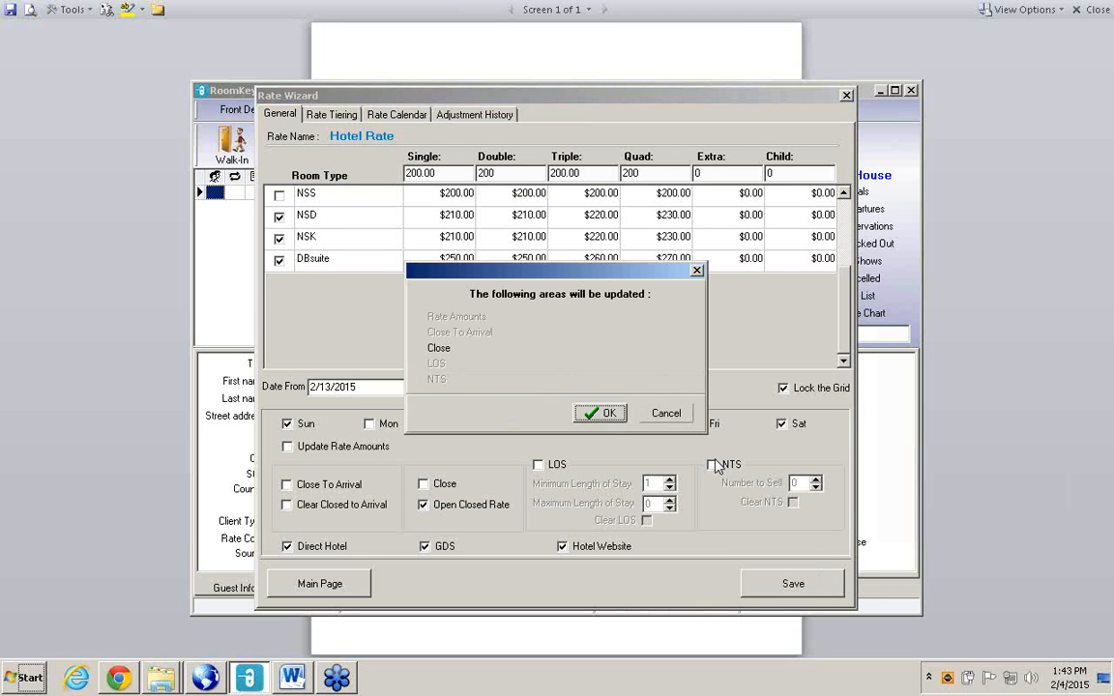
pyautogui.click(608, 414)
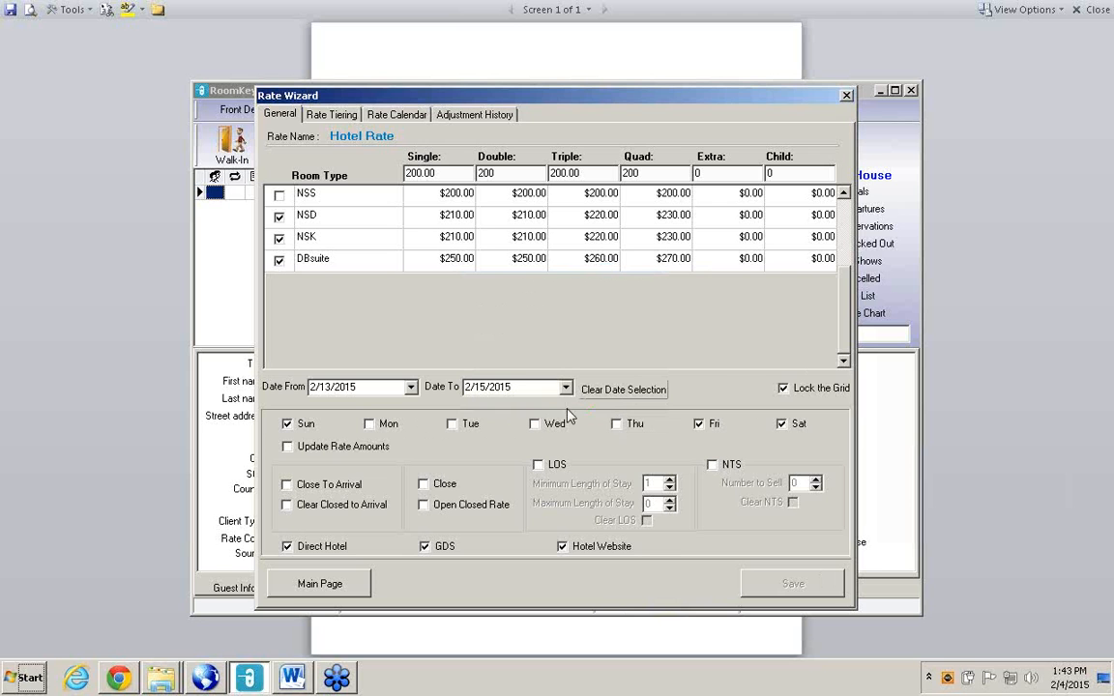
pyautogui.click(392, 114)
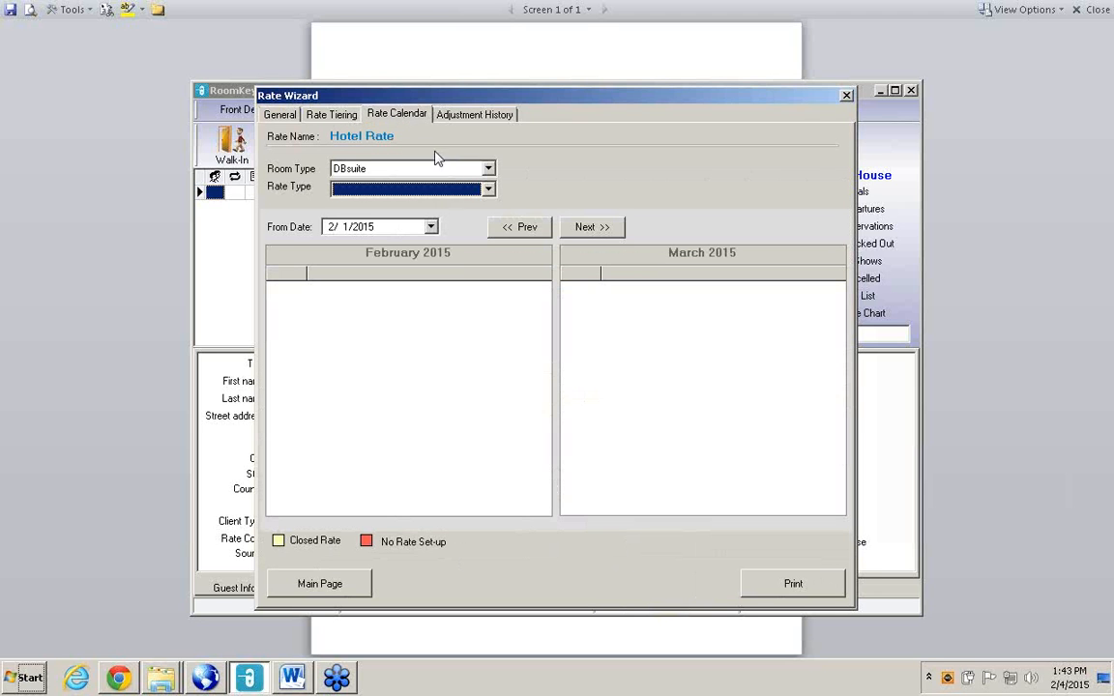
pyautogui.click(489, 188)
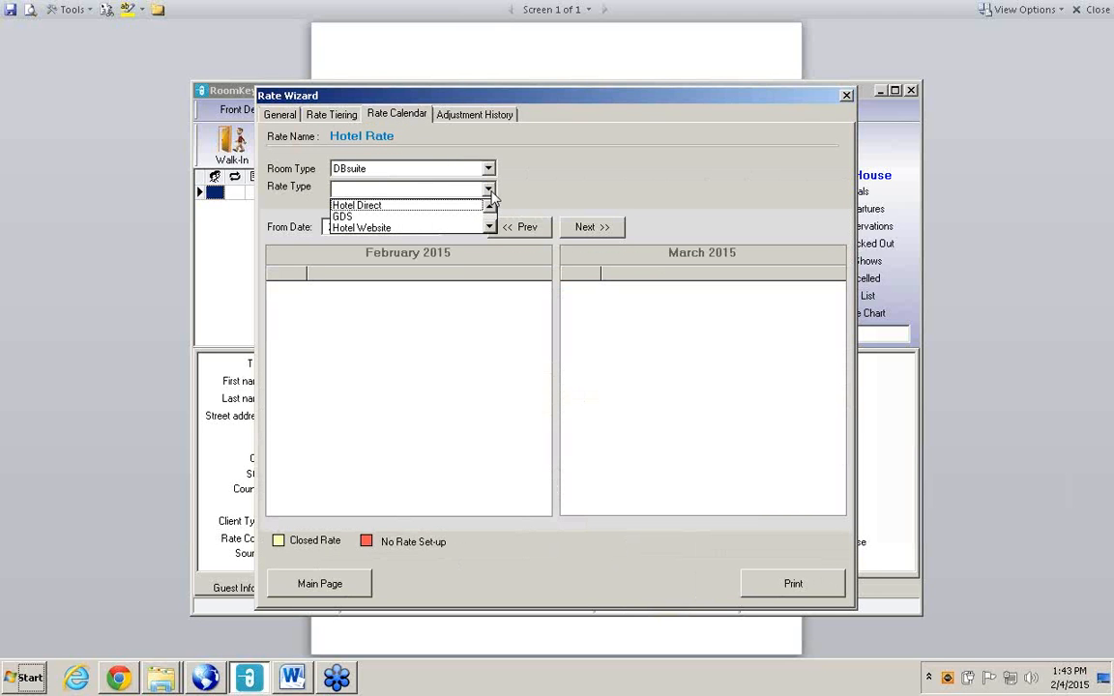
pyautogui.click(445, 217)
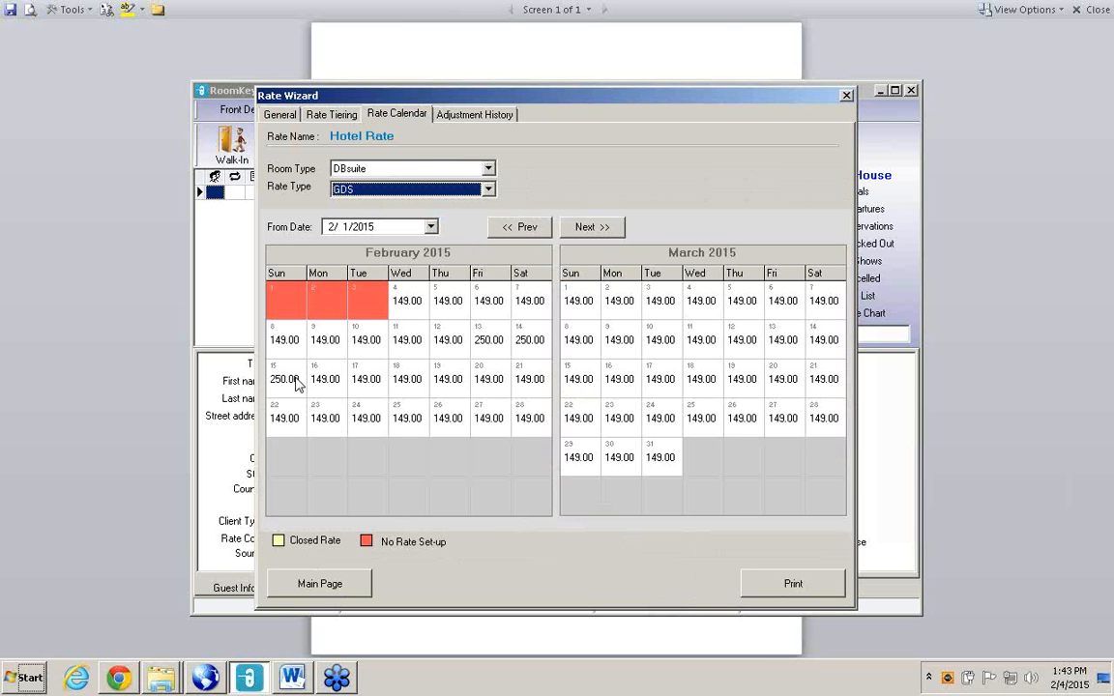
# - Close the rate for 2/13/2015 to 2/15/2015 on GDS only, leaving out Direct Hotel and Hotel Website, and save
pyautogui.click(280, 115)
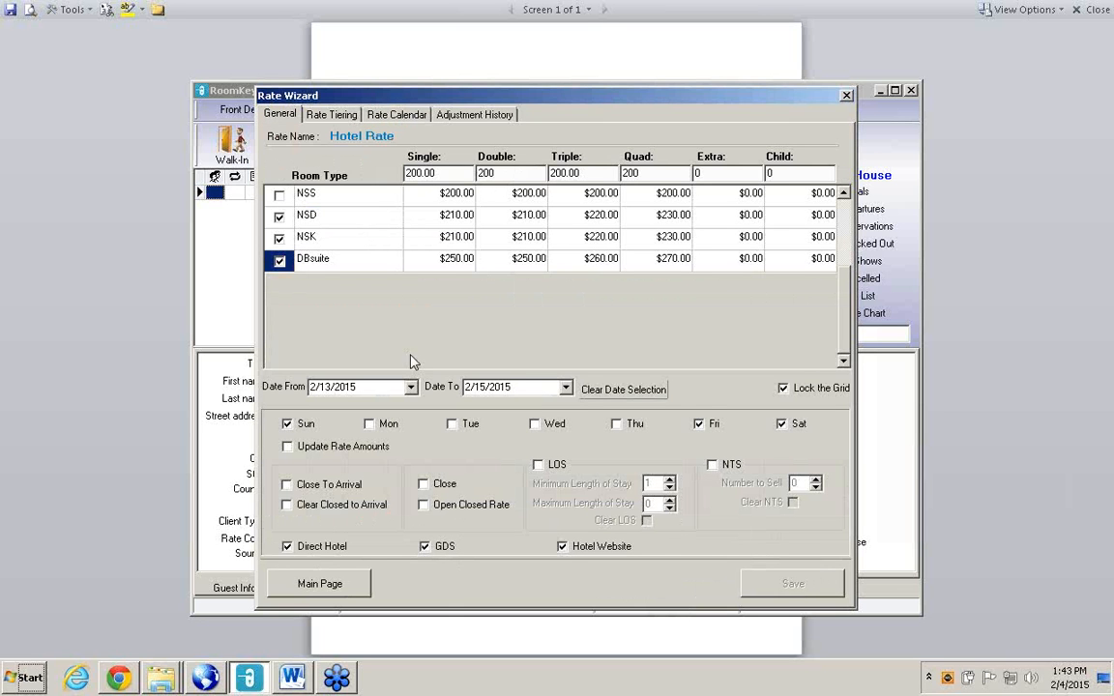
pyautogui.click(563, 547)
pyautogui.click(287, 548)
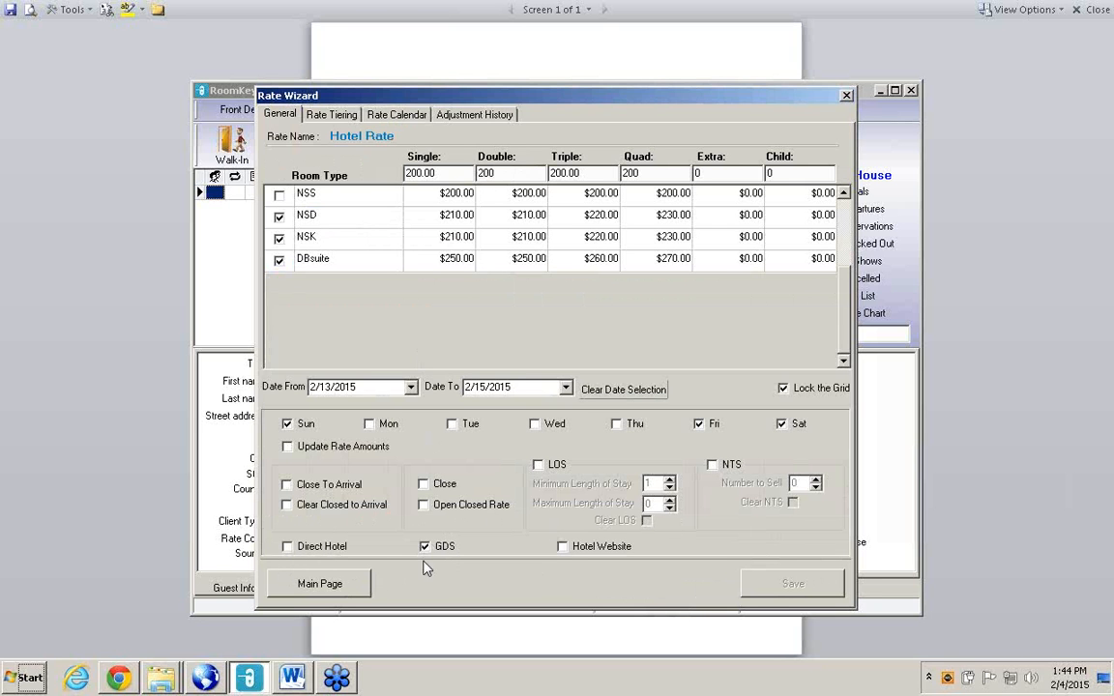
pyautogui.click(423, 485)
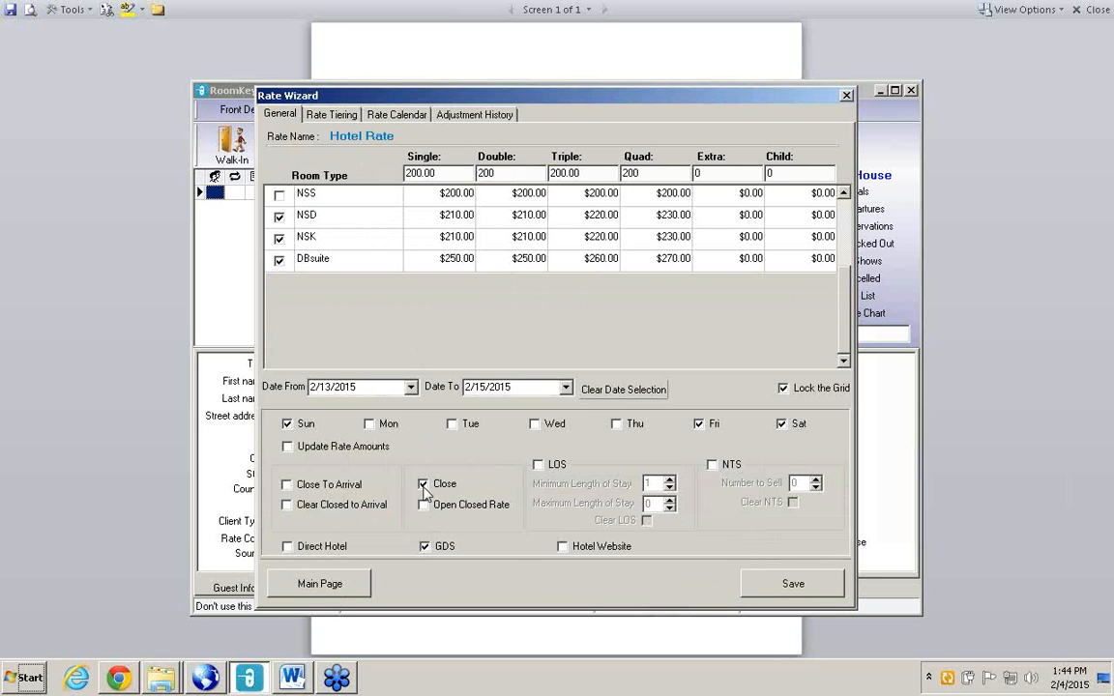
pyautogui.click(826, 590)
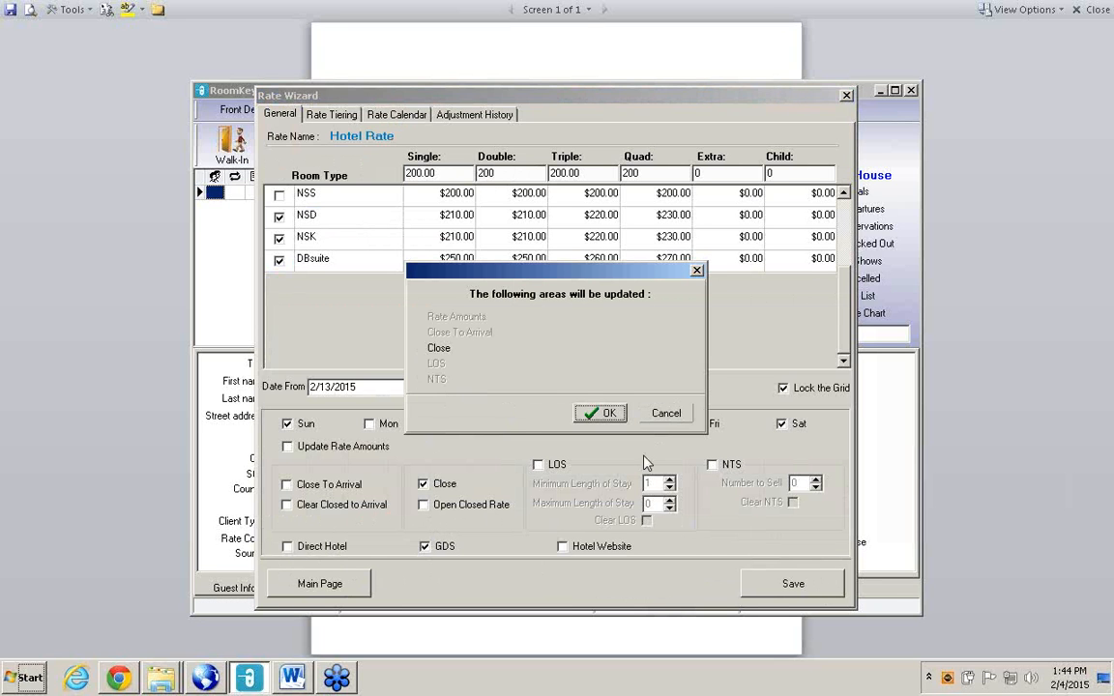
pyautogui.click(601, 413)
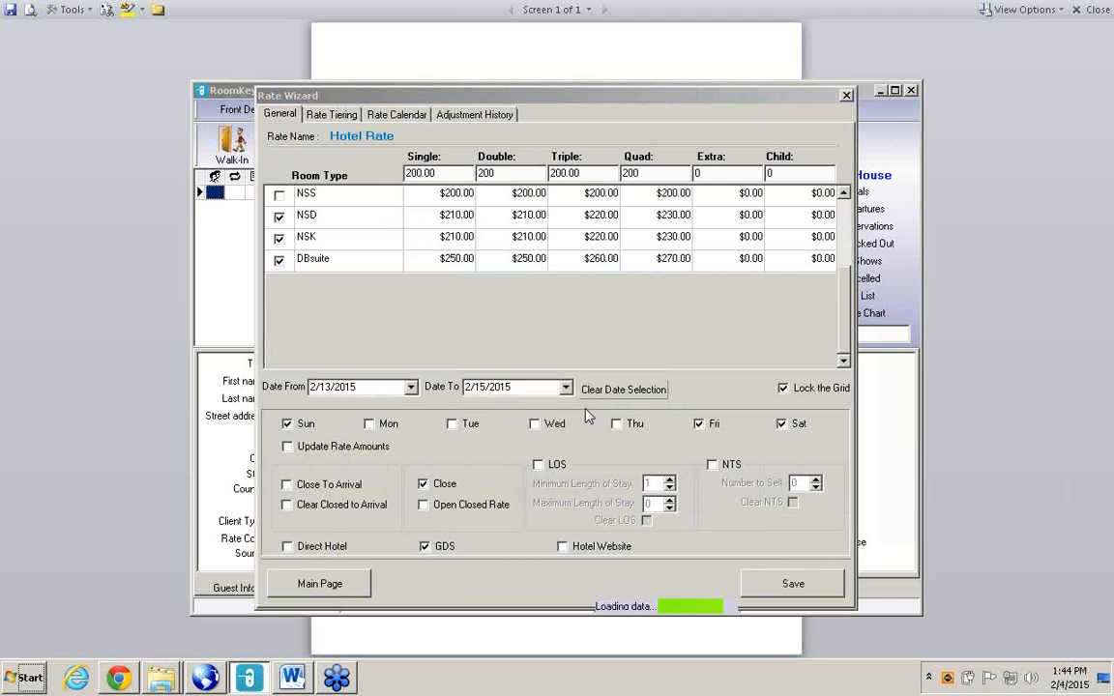
# - Check DBsuite's rate calendar for the Hotel Direct, Hotel Website and GDS rate types
pyautogui.click(429, 115)
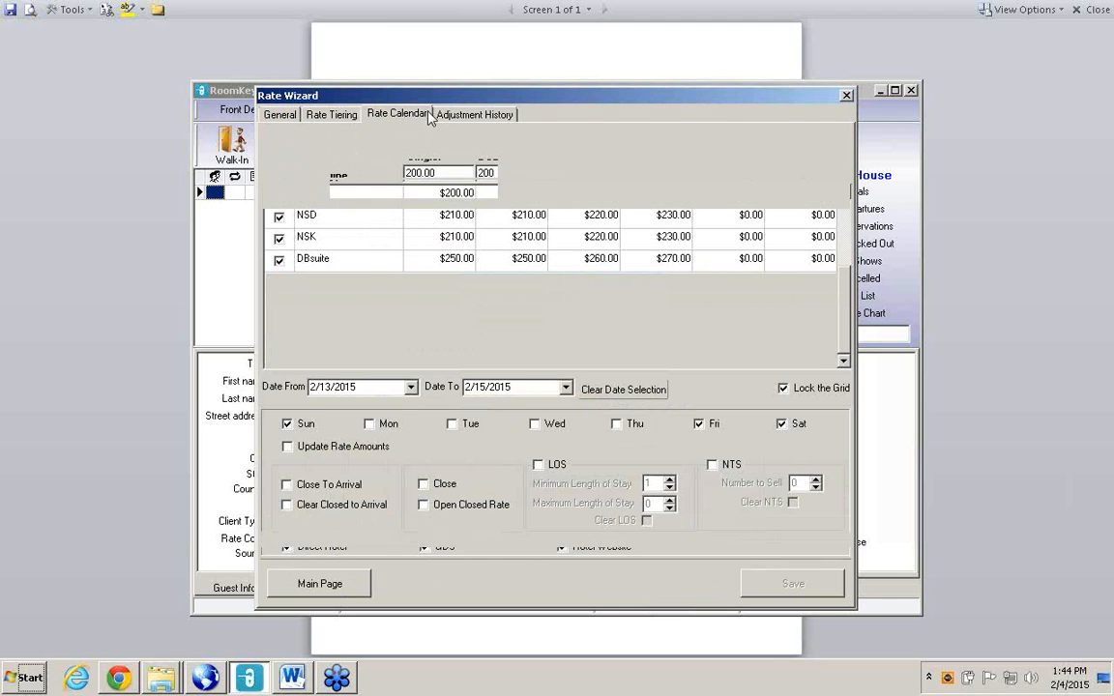
pyautogui.click(489, 194)
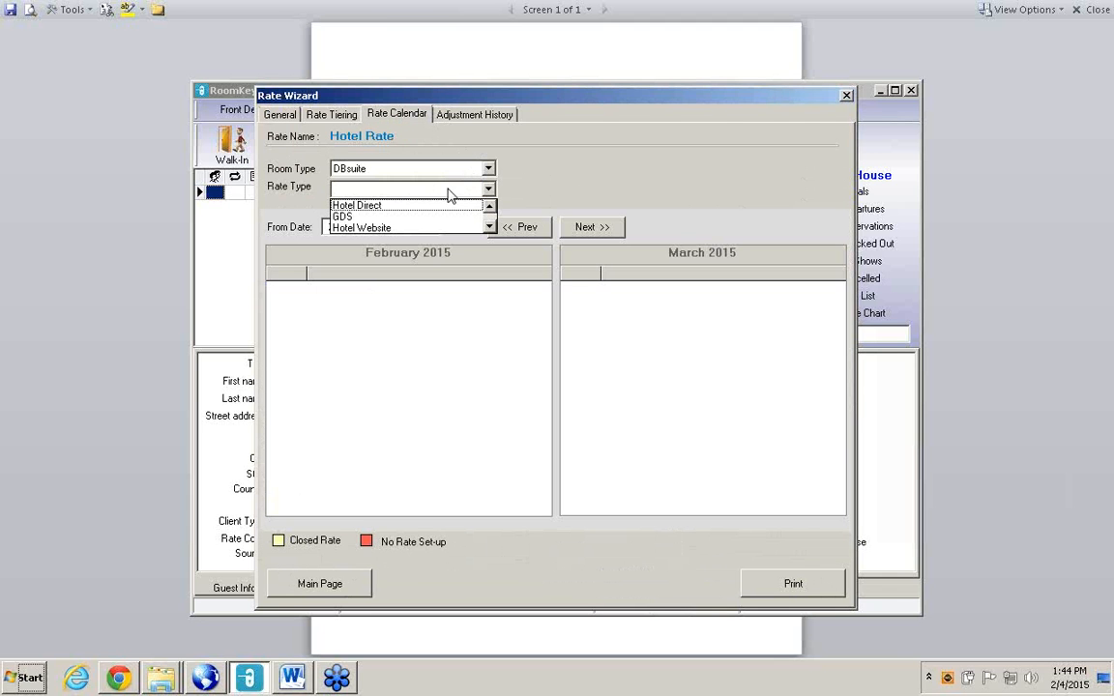
pyautogui.click(430, 210)
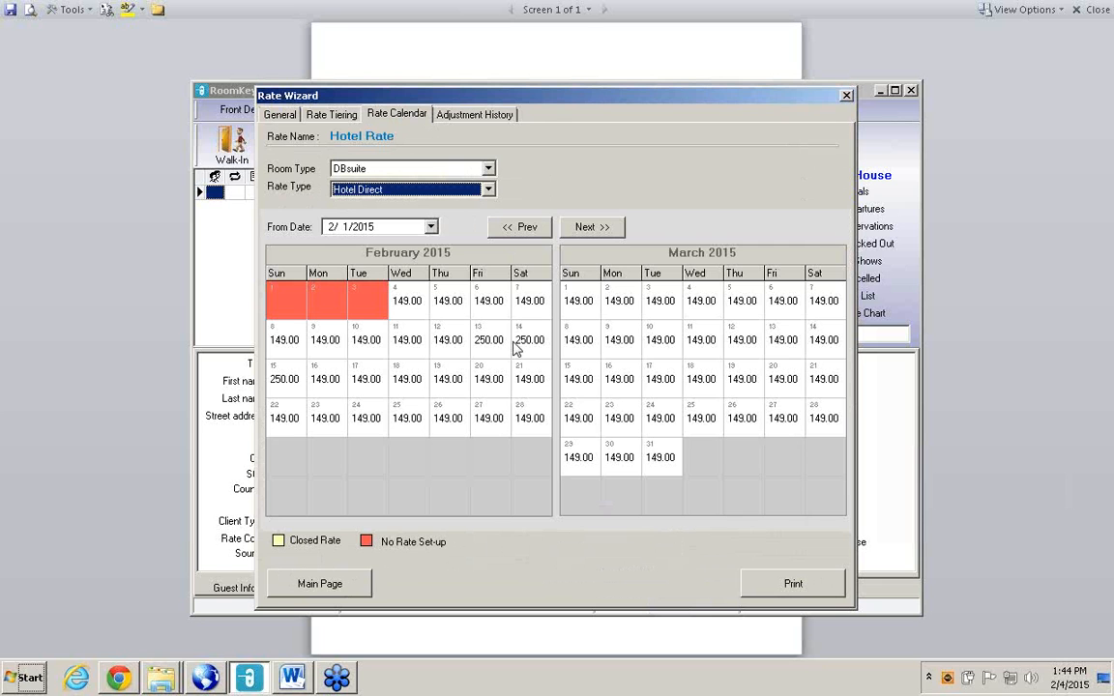
pyautogui.click(491, 192)
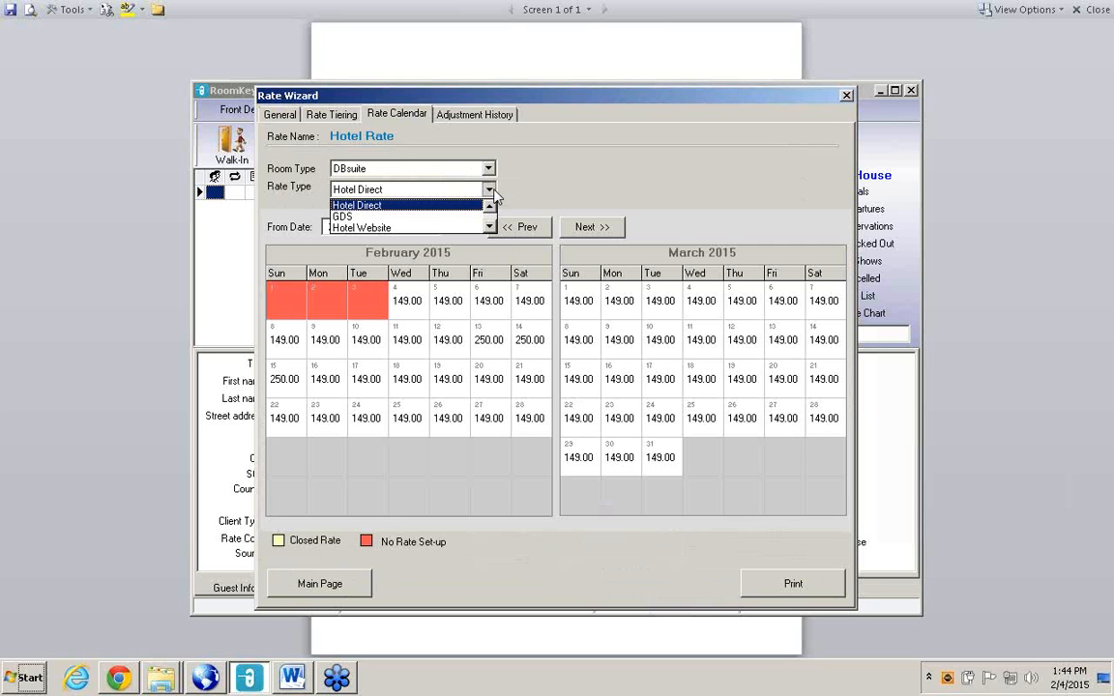
pyautogui.click(376, 230)
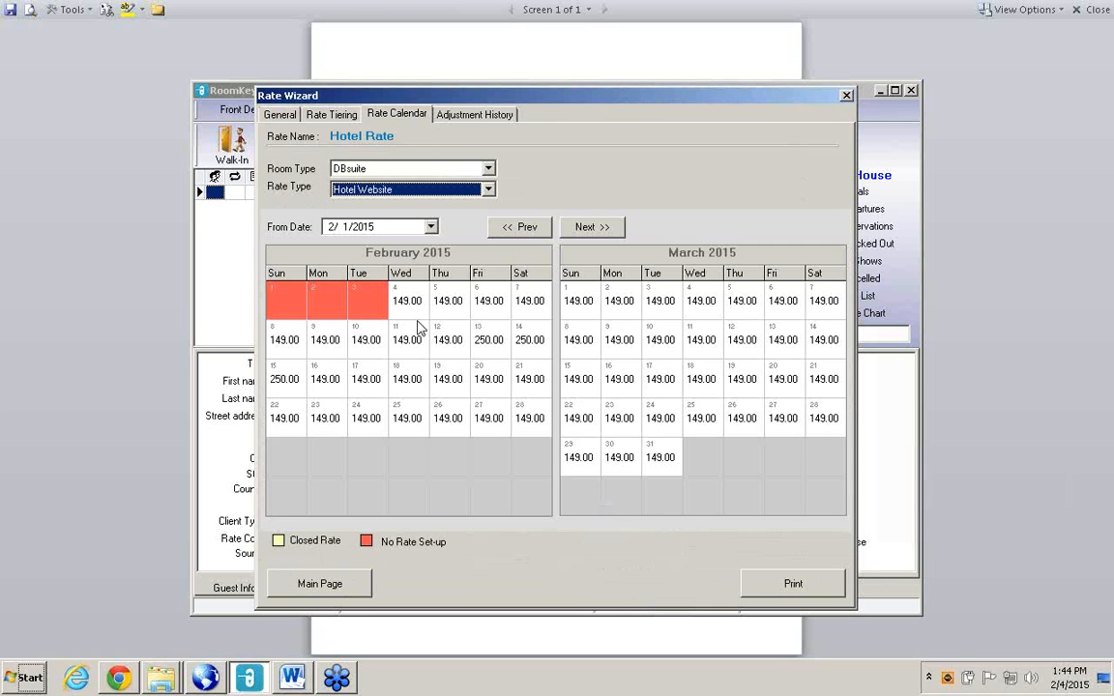
pyautogui.click(419, 332)
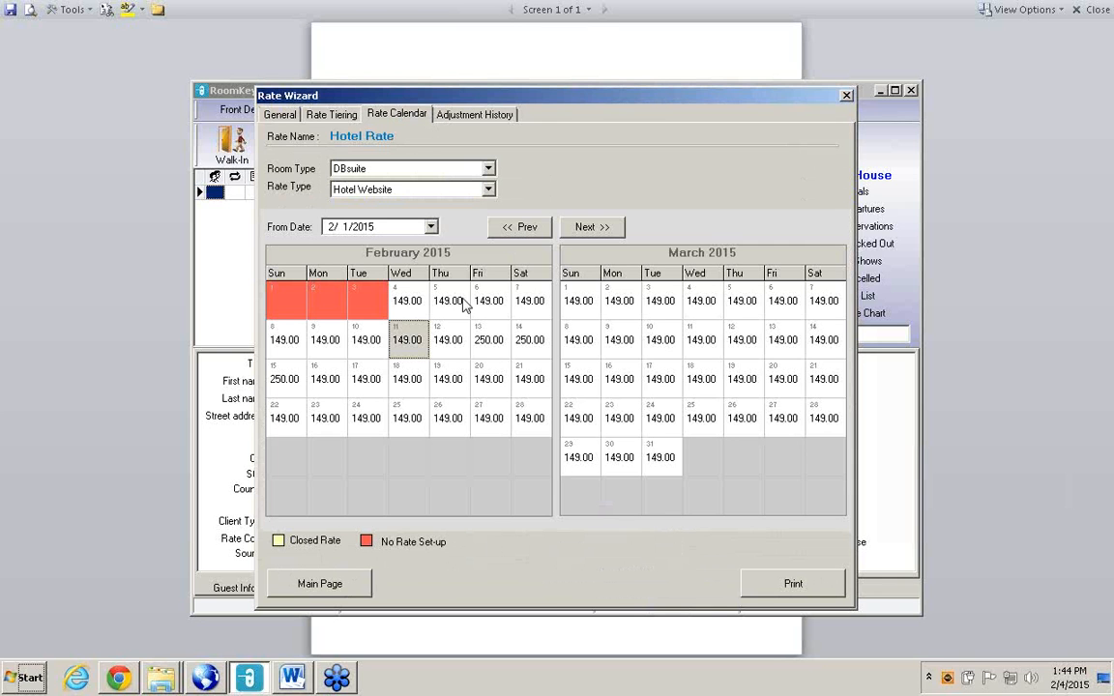
pyautogui.click(490, 190)
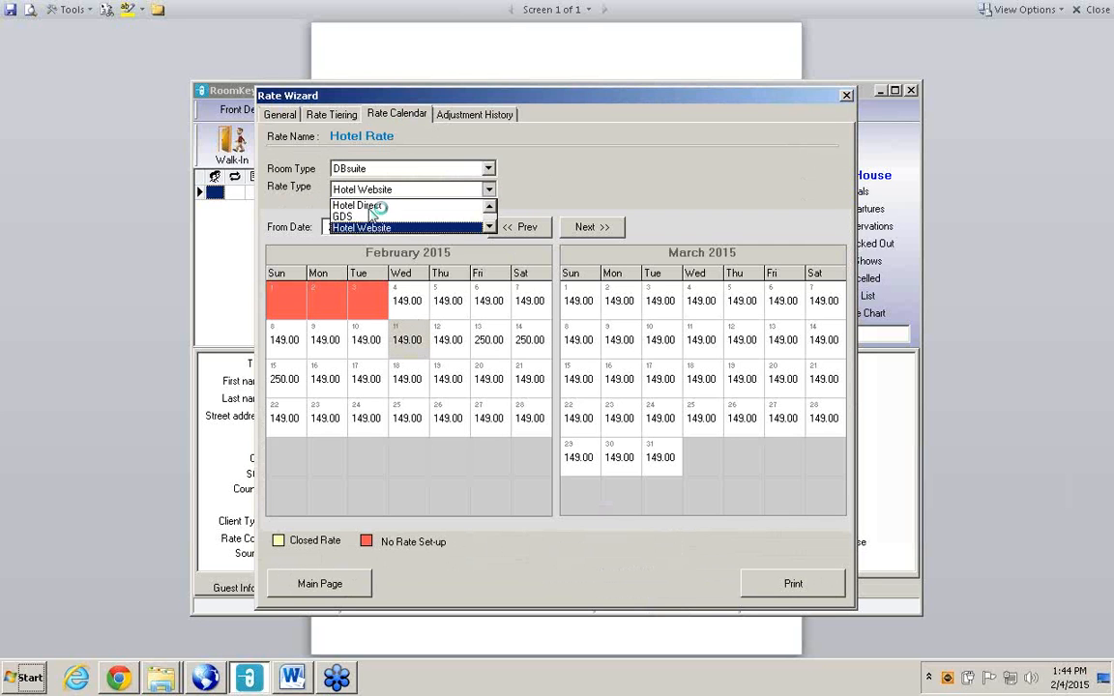
pyautogui.click(339, 217)
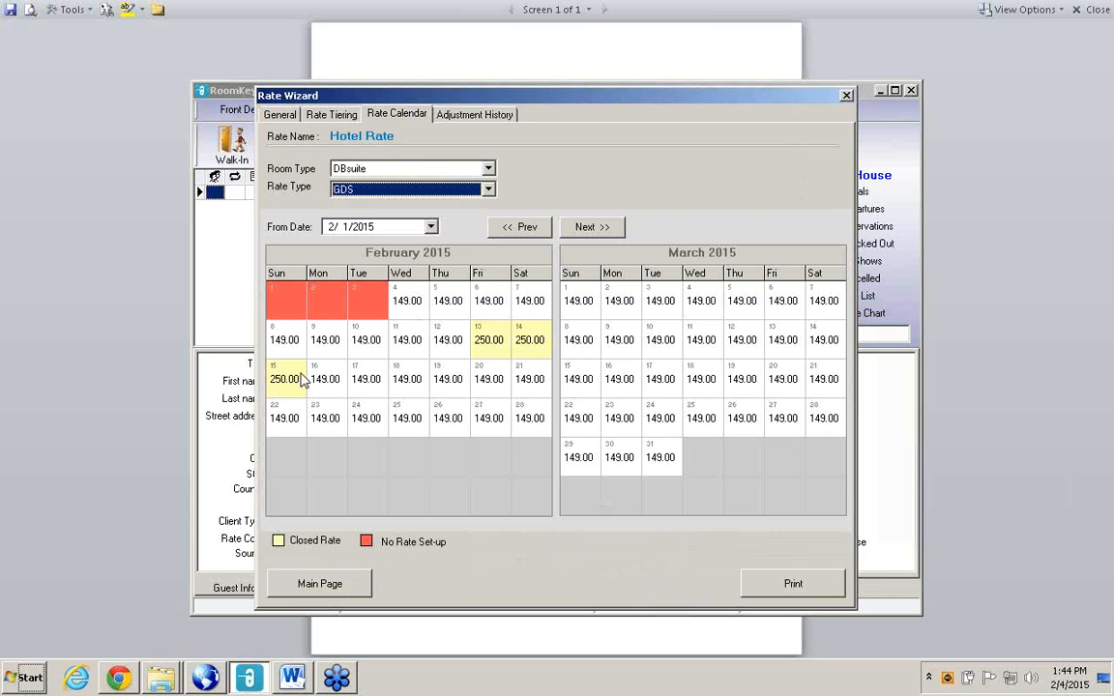
# - Return to the Rate Wizard's rate list and rename Hotel Rate as *Hotel Rate
pyautogui.click(279, 115)
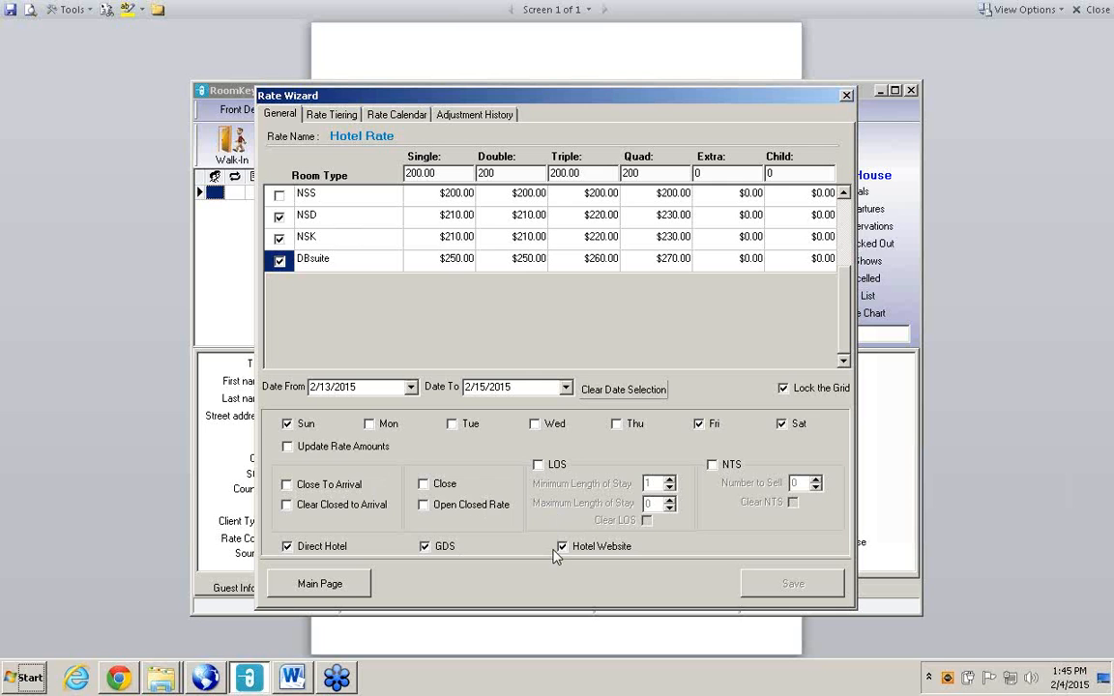
pyautogui.click(846, 98)
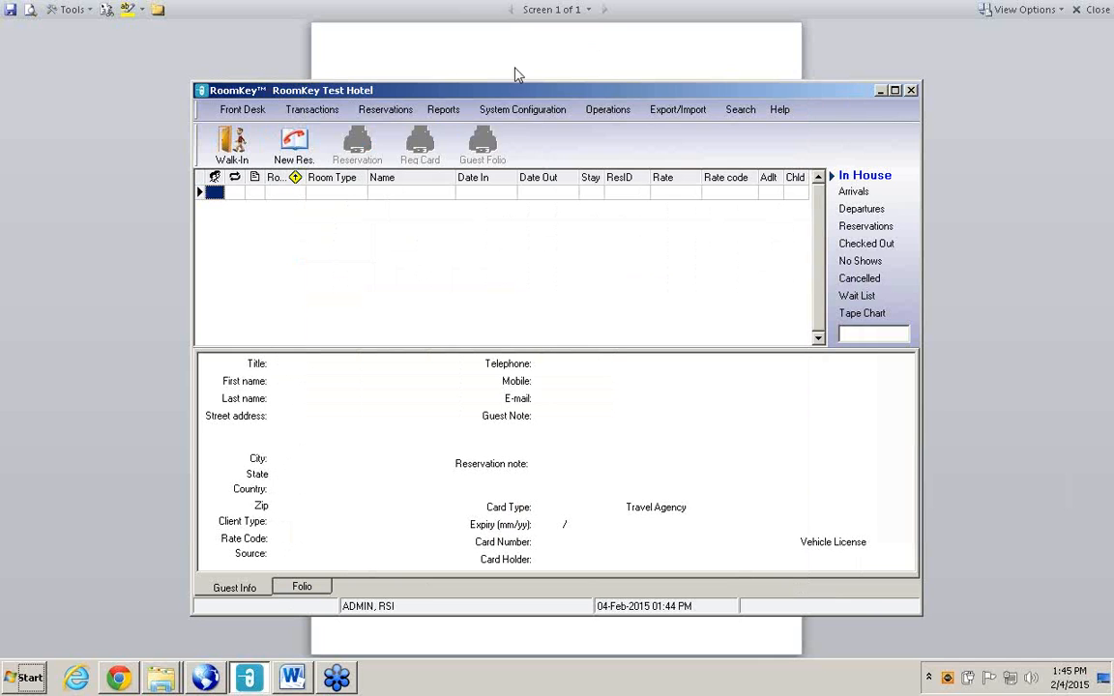
pyautogui.click(535, 109)
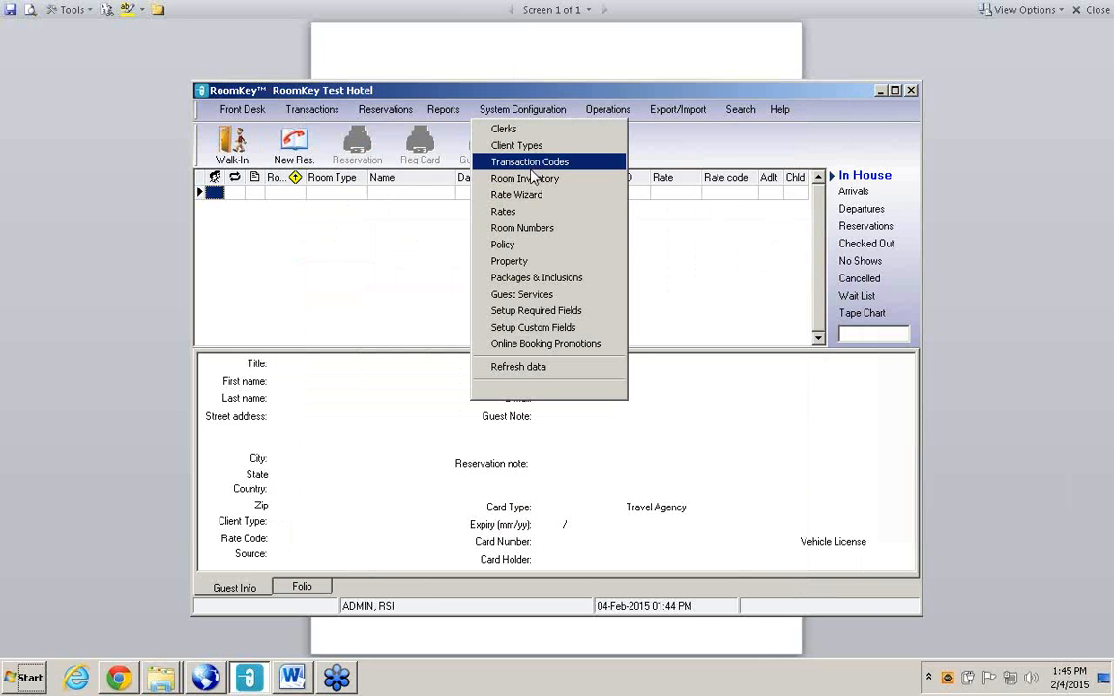
pyautogui.click(527, 197)
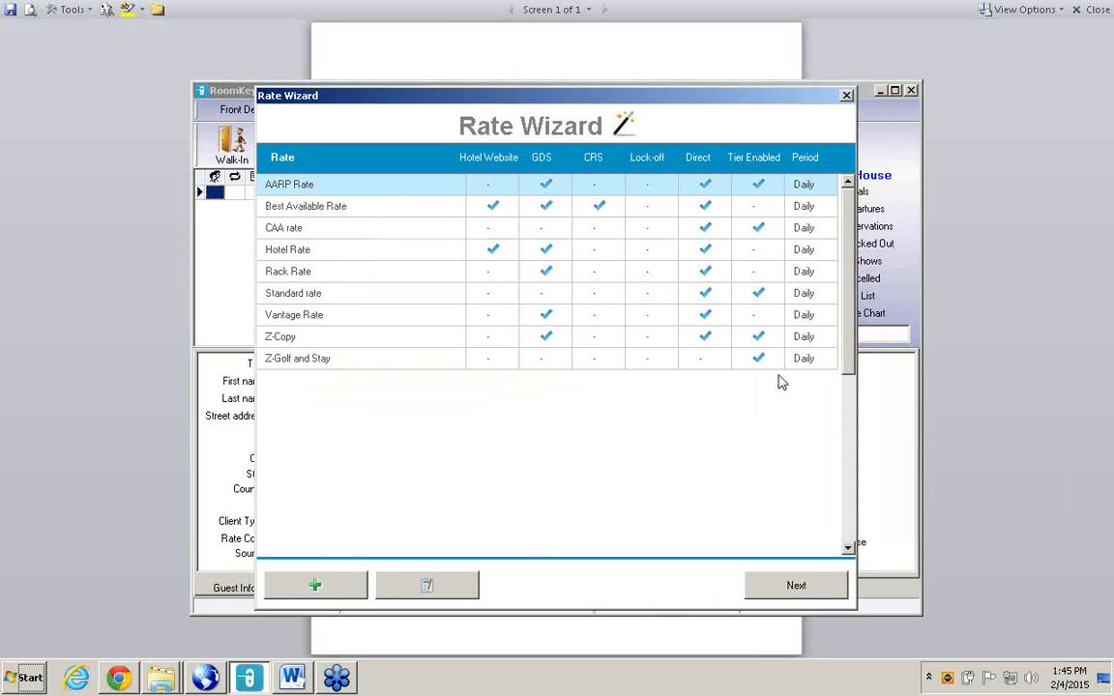
pyautogui.click(313, 254)
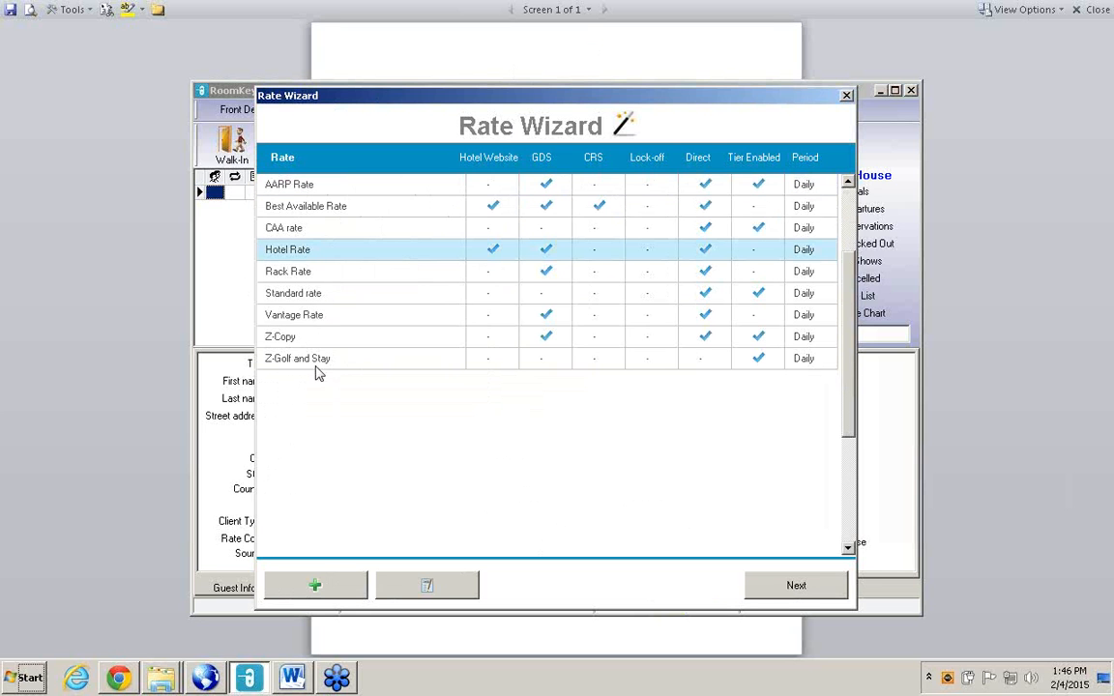
pyautogui.click(426, 592)
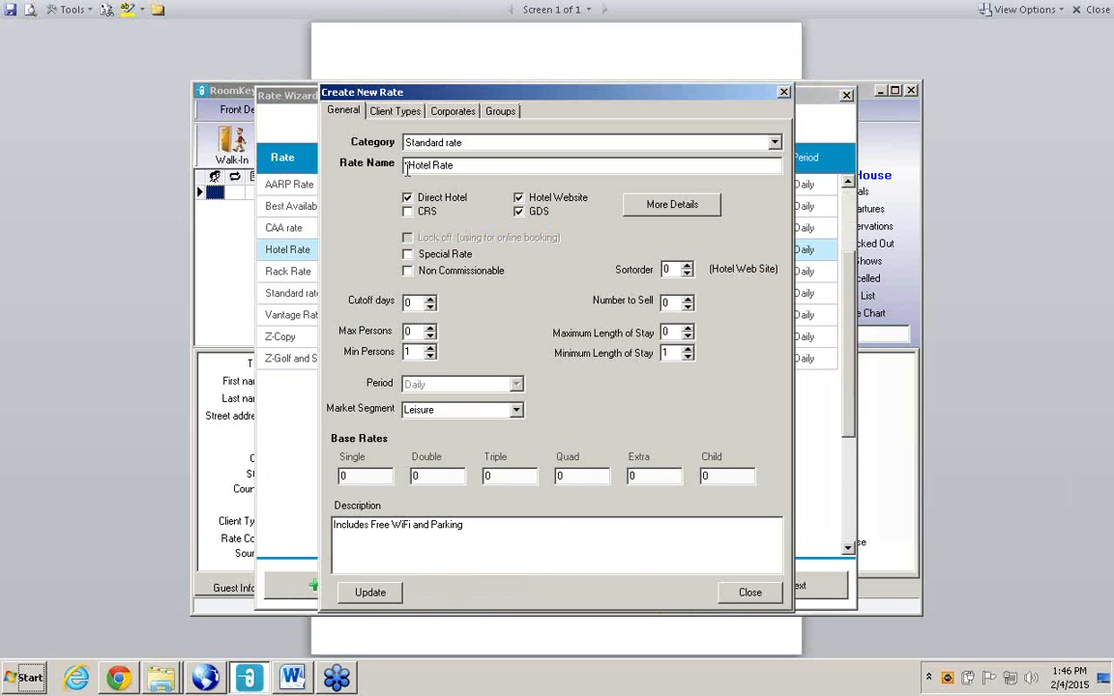
pyautogui.click(370, 593)
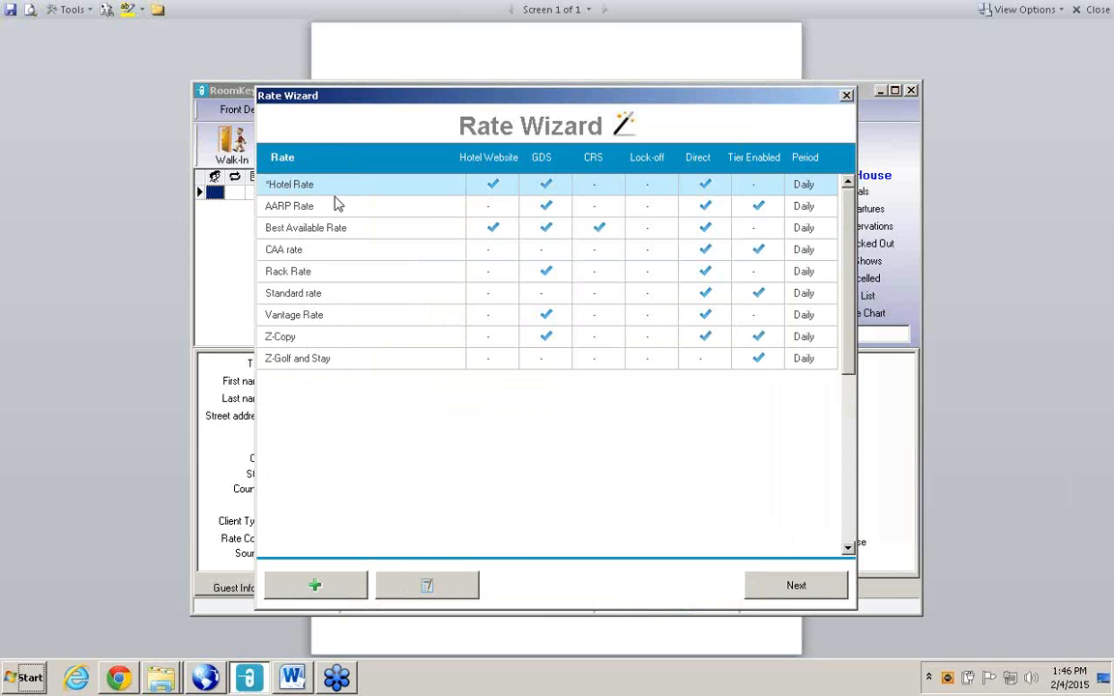
# - Start a new rate named 10 Discount in the Standard rate category, with CRS and Hotel Website disabled
pyautogui.click(336, 588)
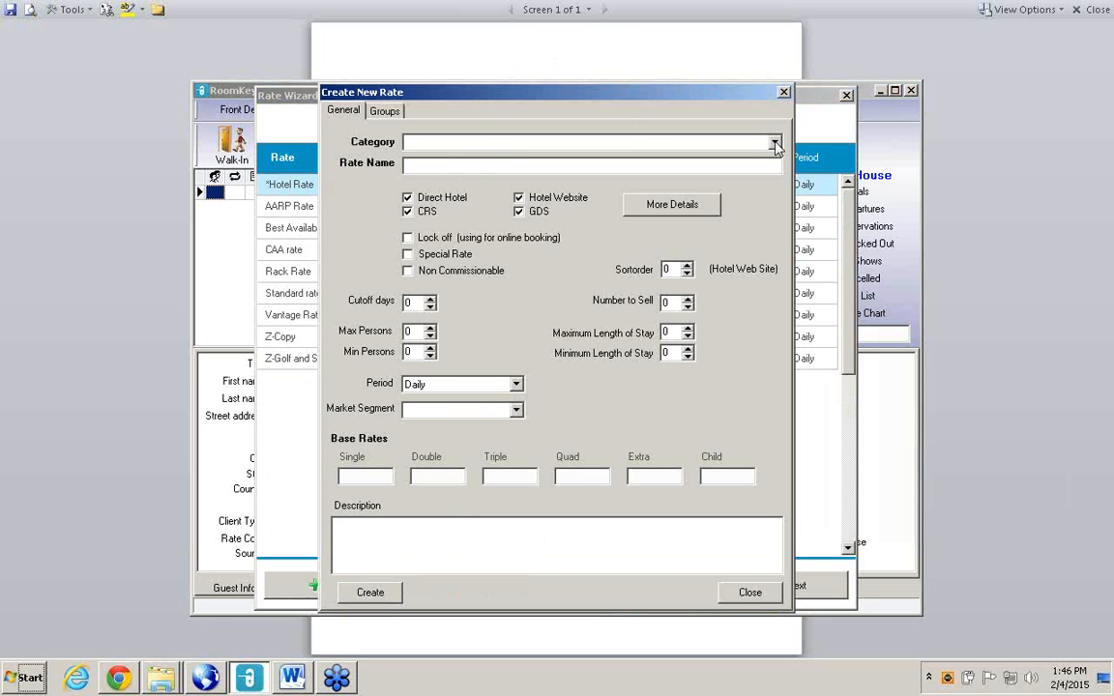
pyautogui.click(776, 143)
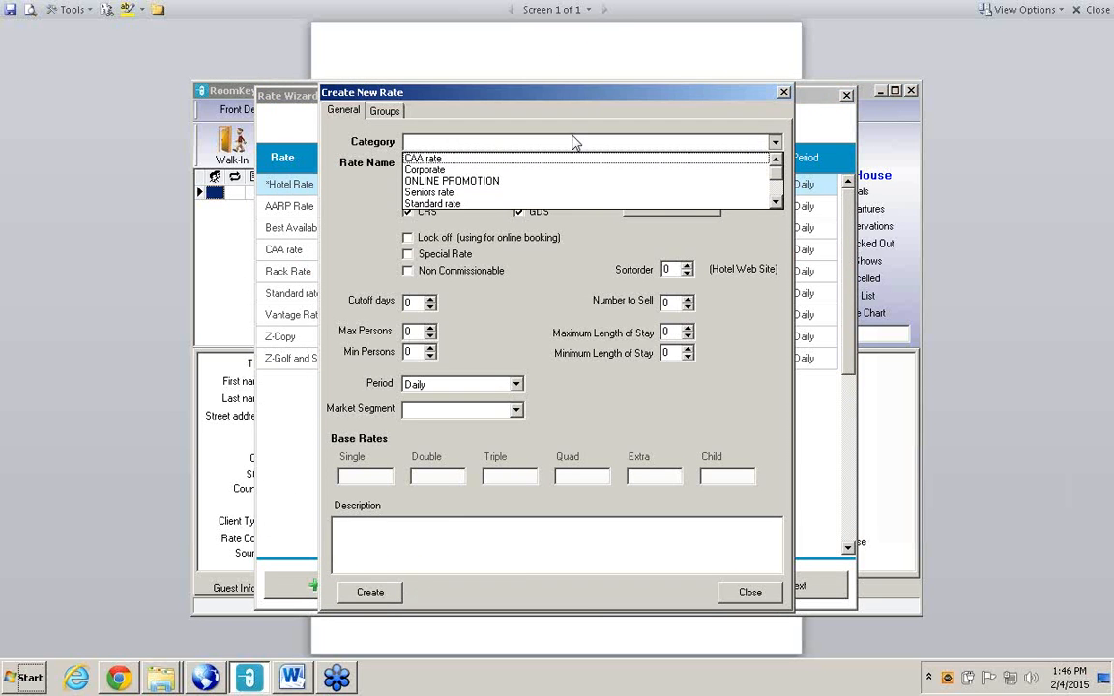
pyautogui.click(437, 203)
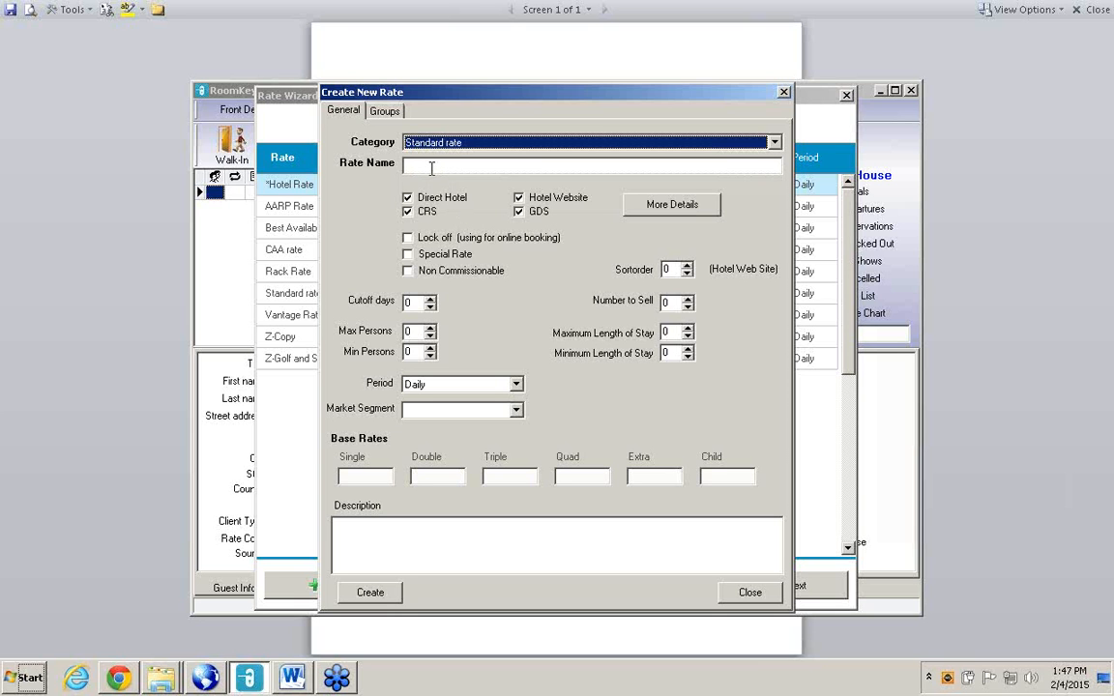
pyautogui.click(431, 168)
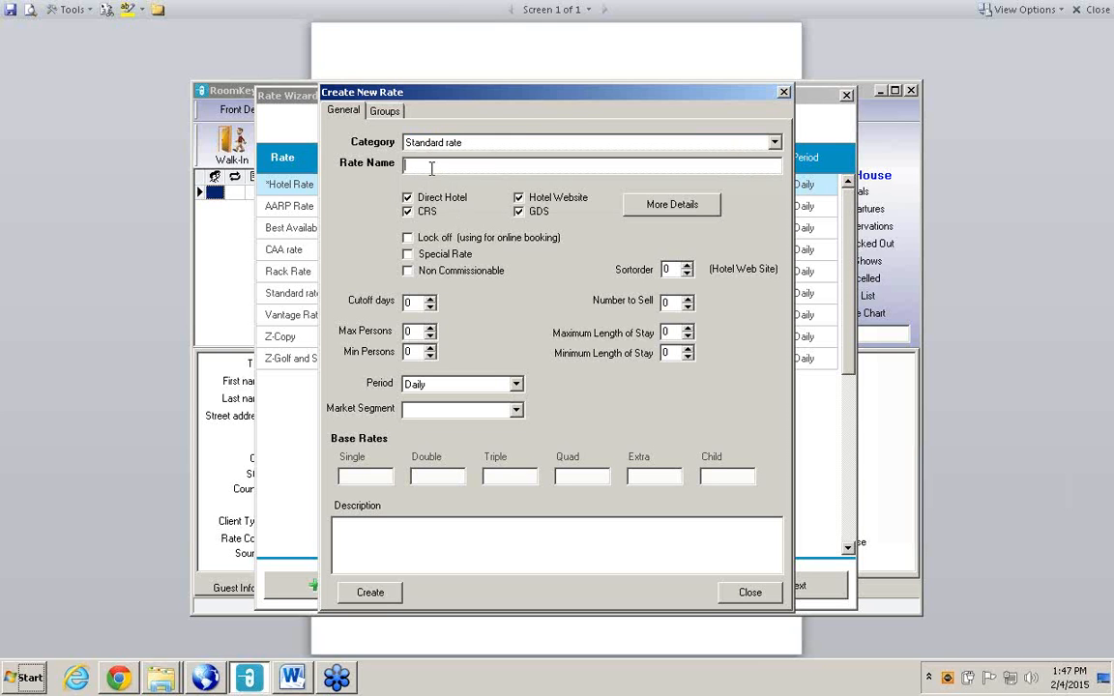
pyautogui.write('10 Discount')
pyautogui.click(407, 212)
pyautogui.click(519, 198)
# - Examine which channels are active for room type NSS in the new rate's details, without applying changes
pyautogui.click(663, 215)
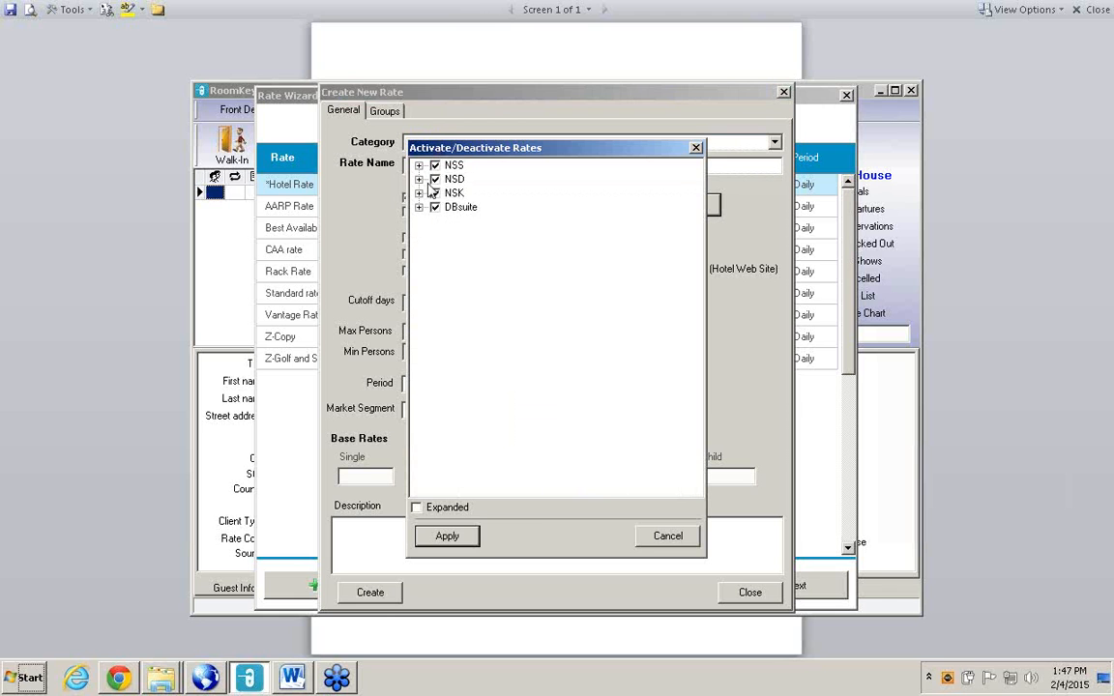
pyautogui.doubleClick(452, 166)
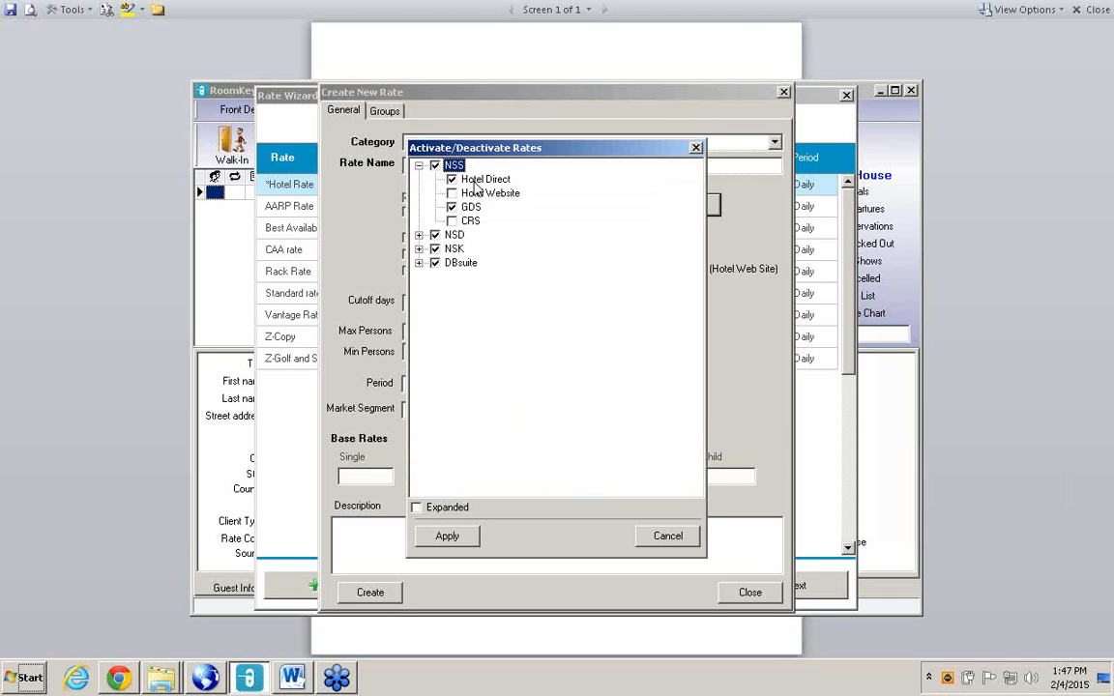
pyautogui.click(667, 537)
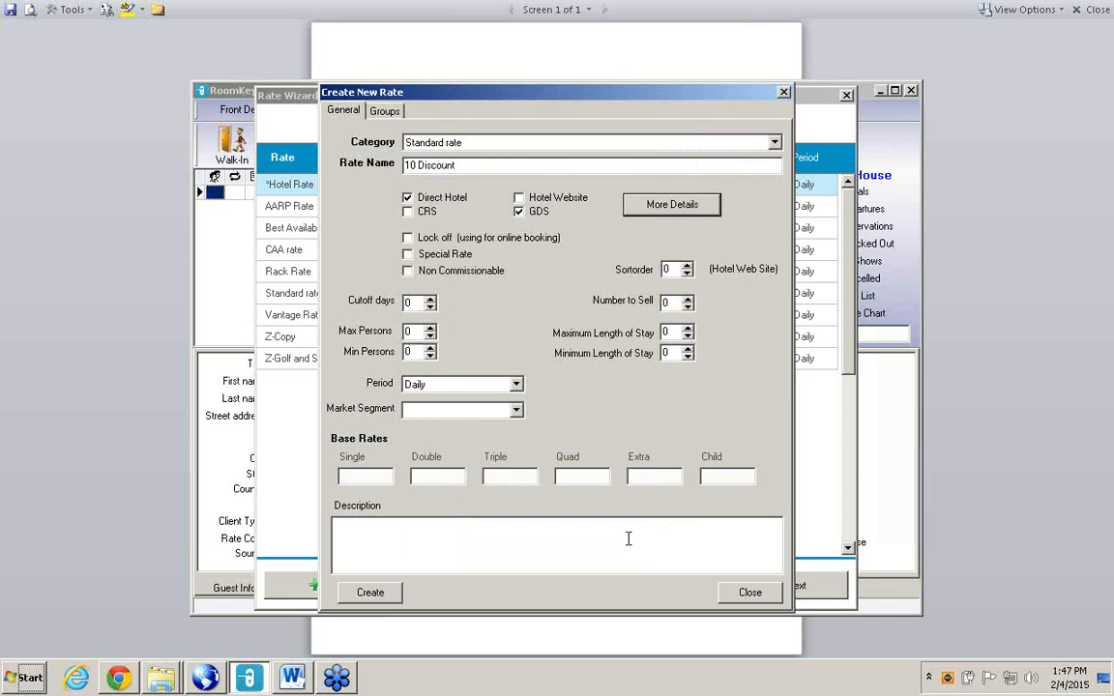
pyautogui.click(407, 274)
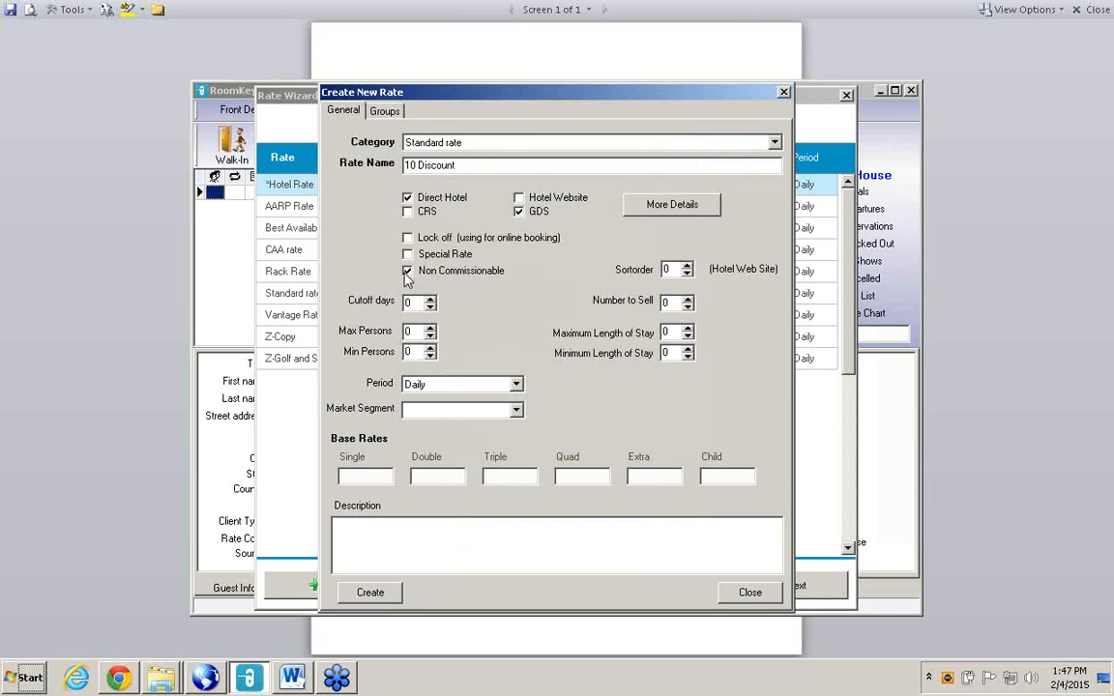
pyautogui.click(407, 275)
pyautogui.click(408, 273)
# - Set the new rate's minimum persons and minimum length of stay to 1 and its market segment to Leisure
pyautogui.click(688, 350)
pyautogui.click(455, 410)
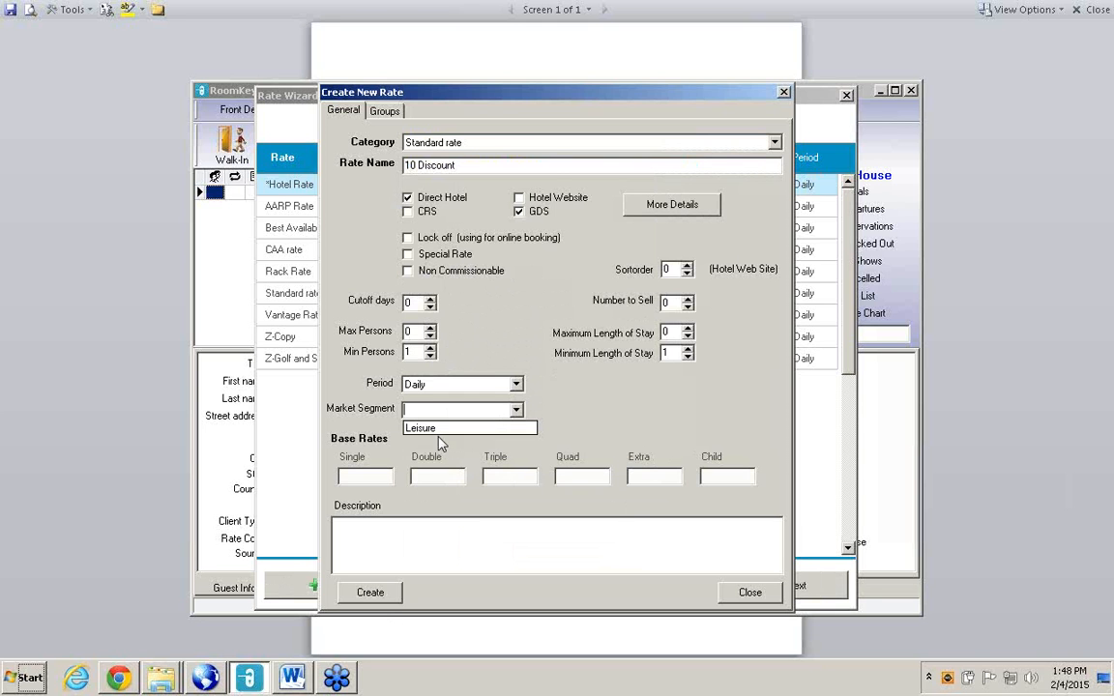
pyautogui.click(430, 432)
# - Enter the description "10 % Discount off my Hotel Rate" and create the rate
pyautogui.click(337, 527)
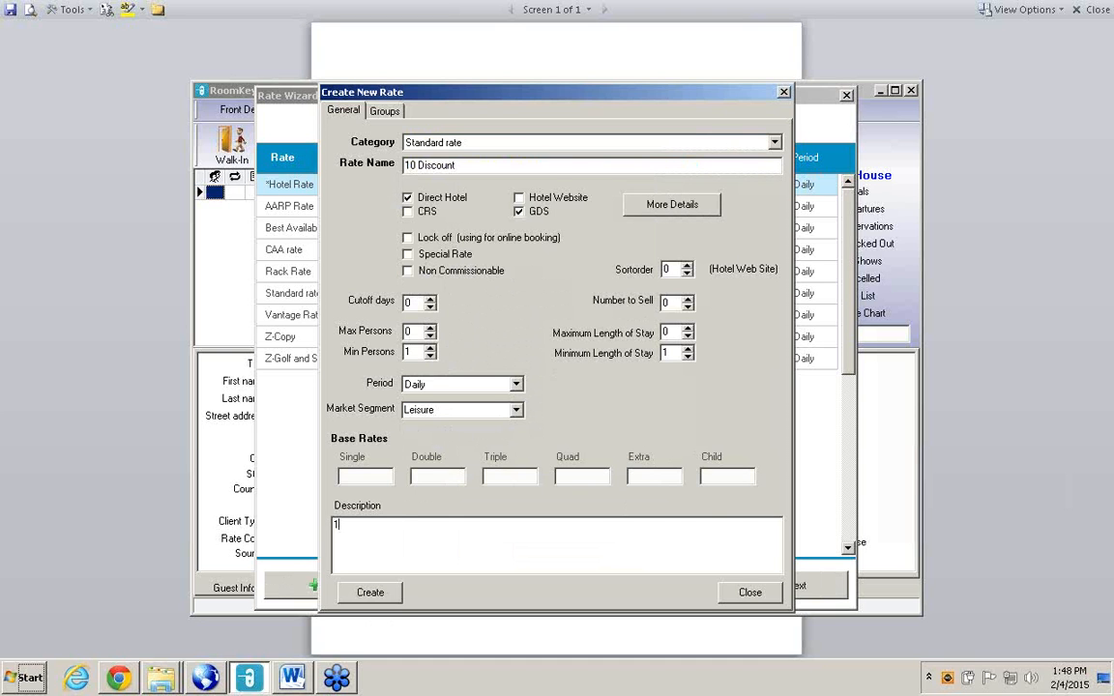
pyautogui.write('10 % Ddi')
pyautogui.press('BackSpace')
pyautogui.press('BackSpace')
pyautogui.write('iscount off my Hotel ')
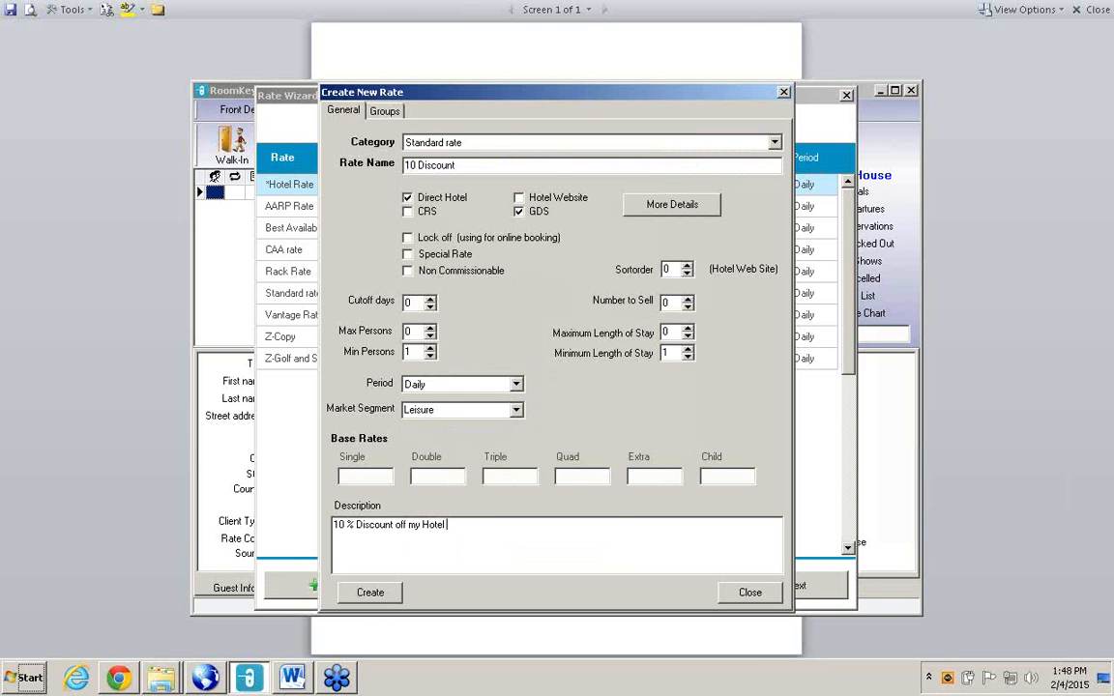
pyautogui.write('Rate')
pyautogui.click(372, 592)
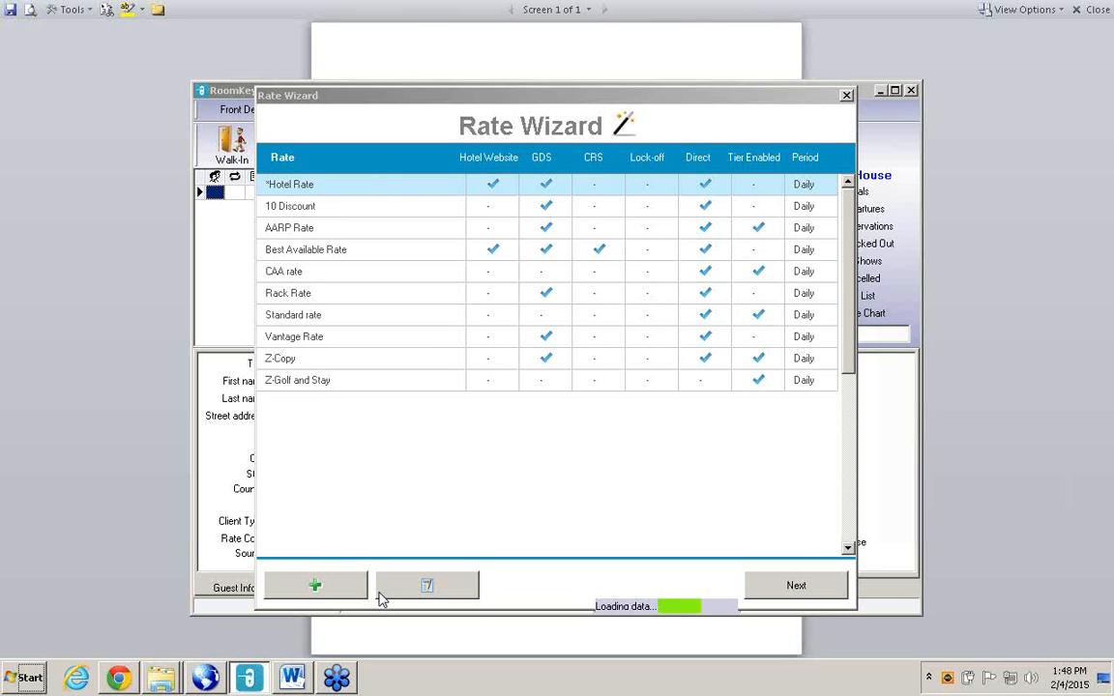
# - Edit the 10 Discount rate's client types, enabling Independent under Hotel Direct and GDS under GDS
pyautogui.click(431, 590)
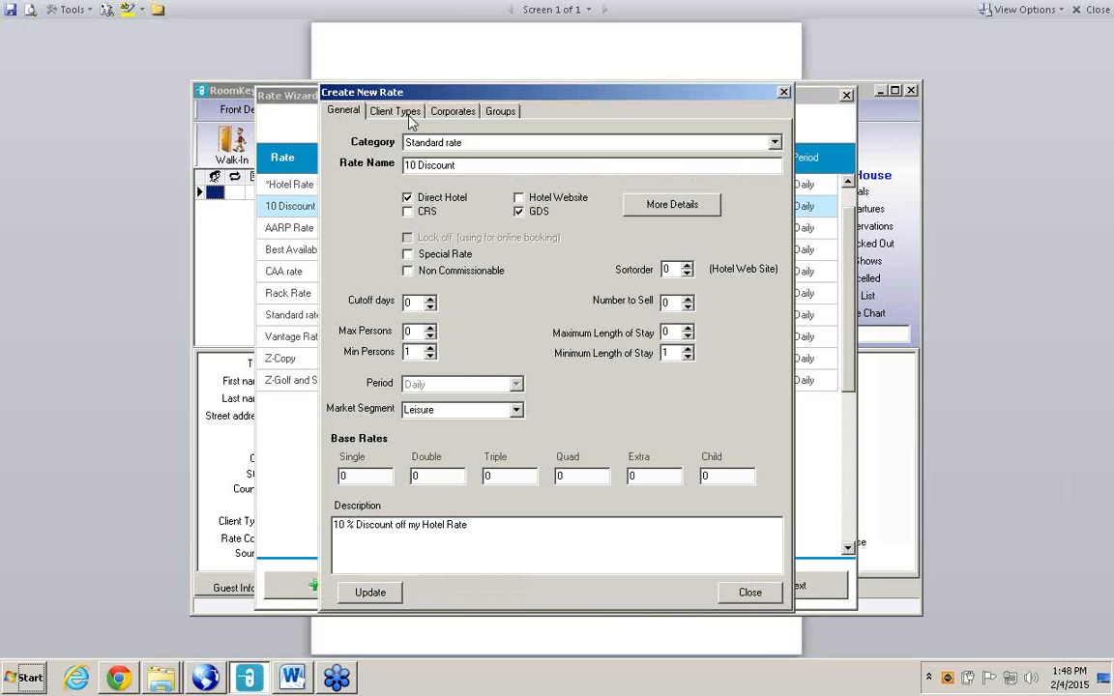
pyautogui.click(410, 117)
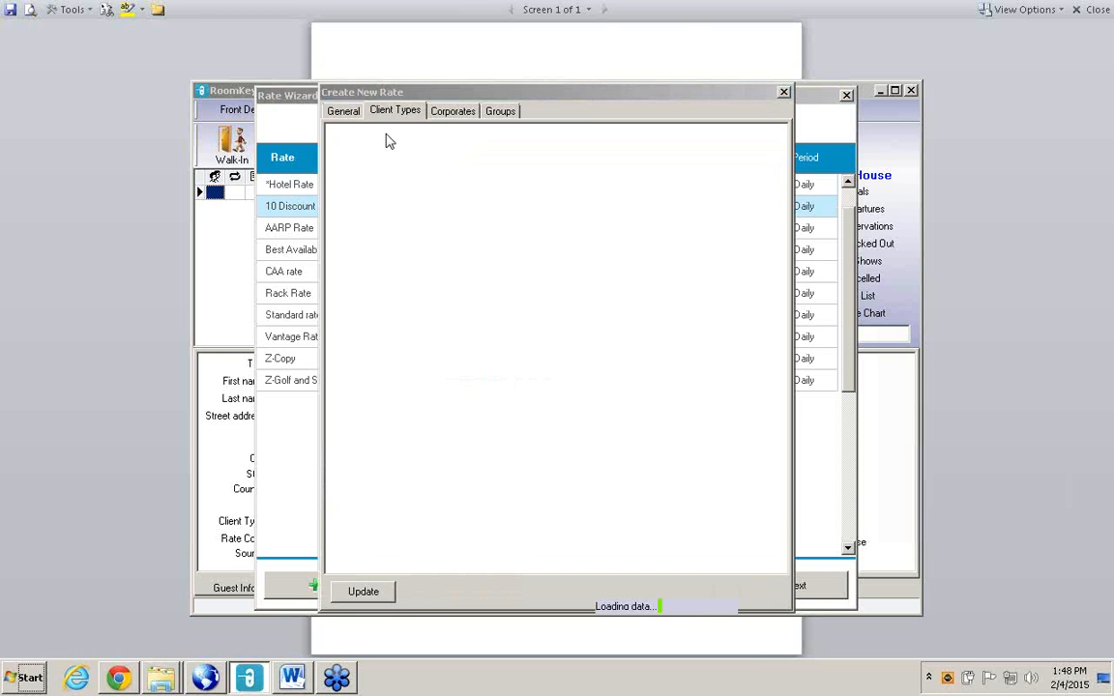
pyautogui.click(334, 131)
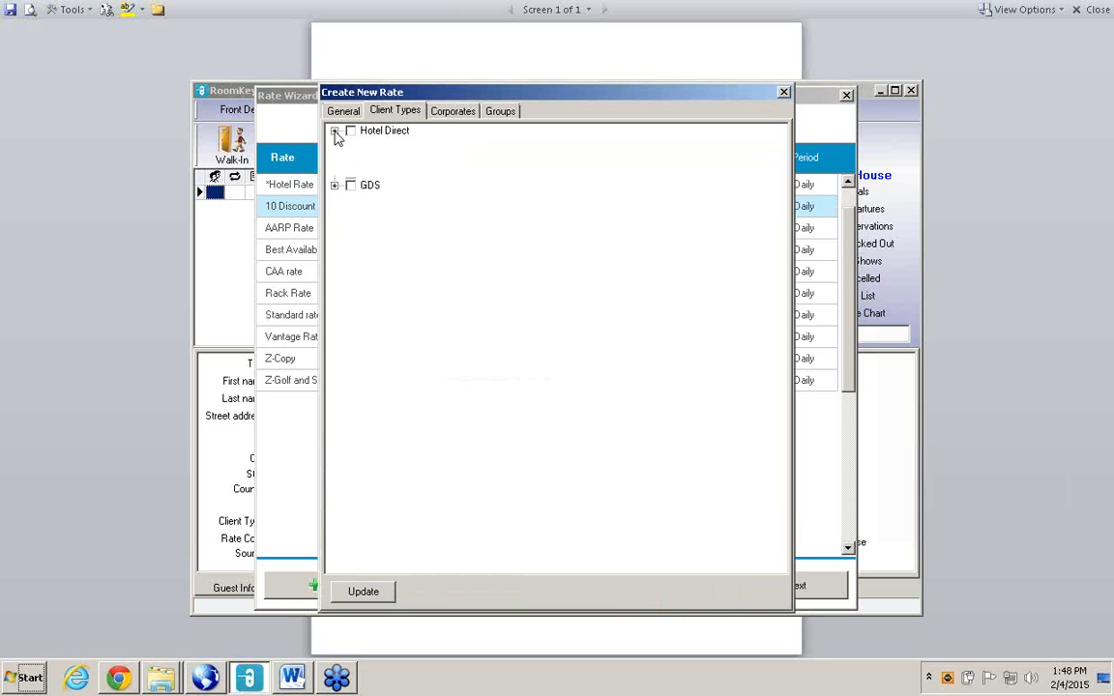
pyautogui.click(368, 186)
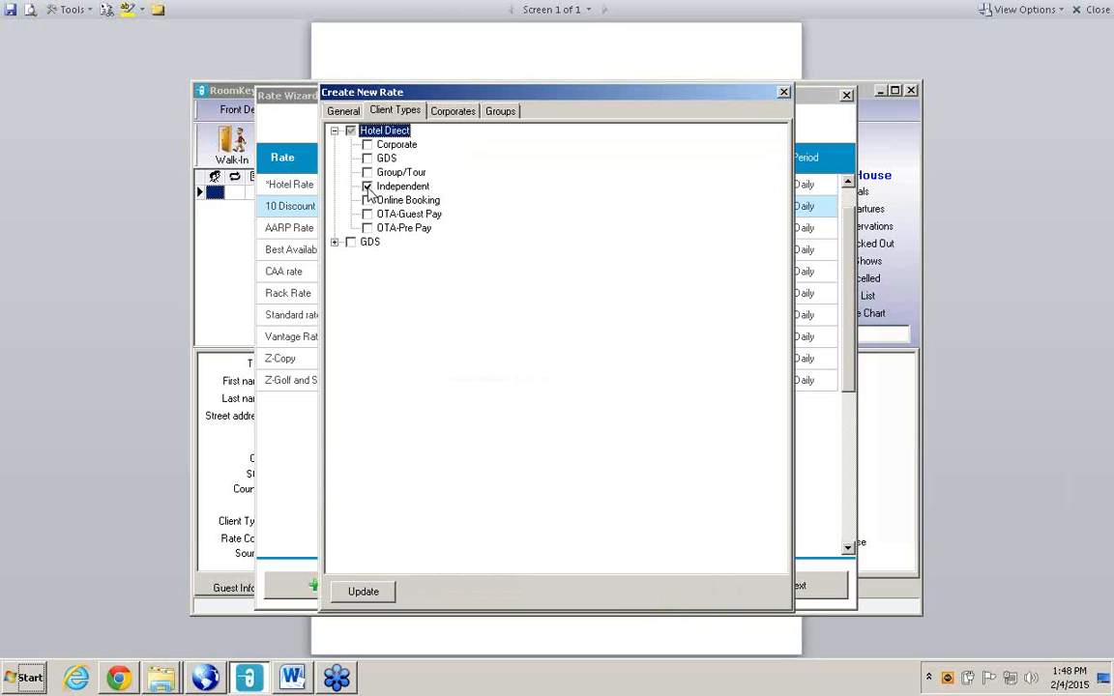
pyautogui.click(334, 242)
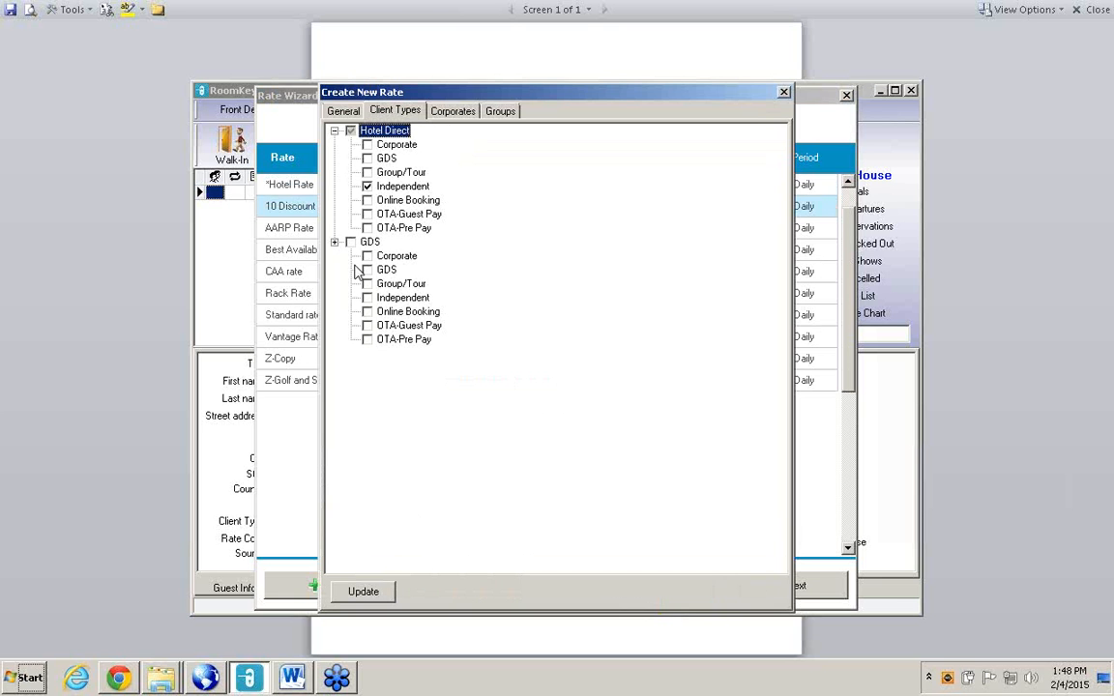
pyautogui.click(368, 270)
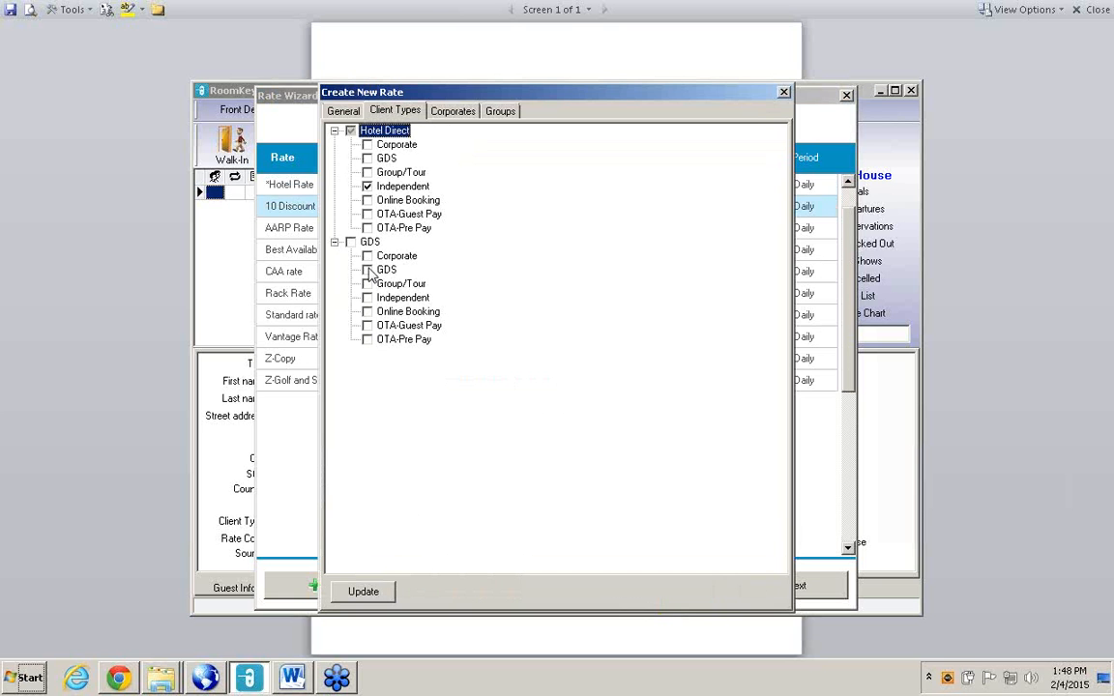
# - Save the 10 Discount rate's client types with GDS enabled under the GDS channel, and close the rate details
pyautogui.click(388, 593)
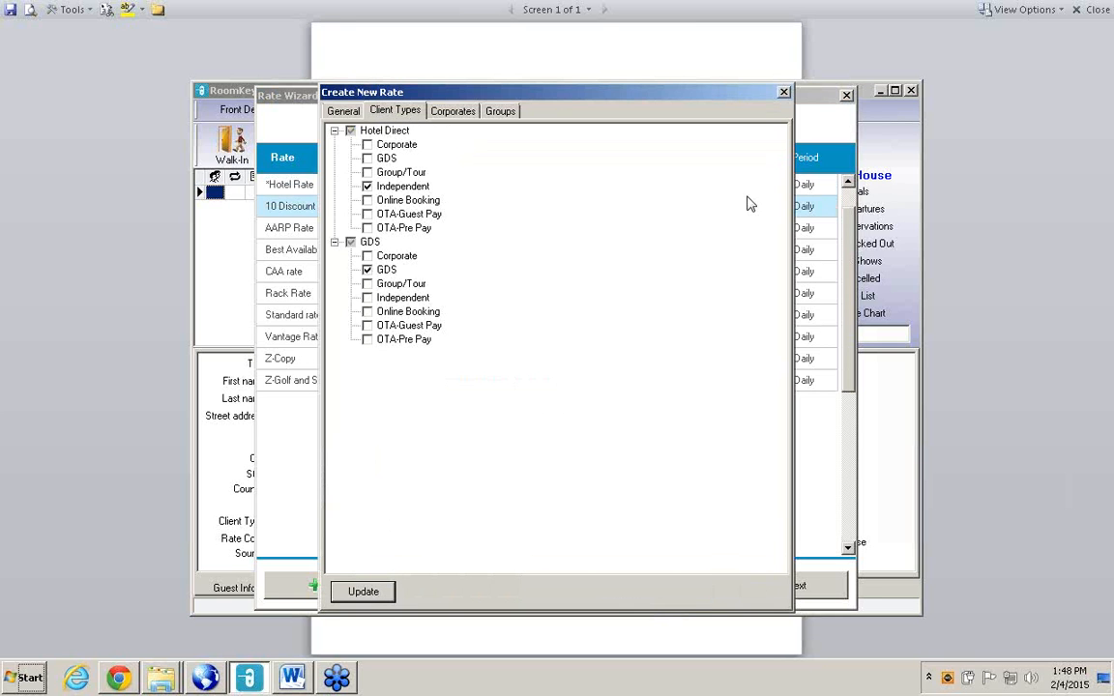
pyautogui.click(784, 93)
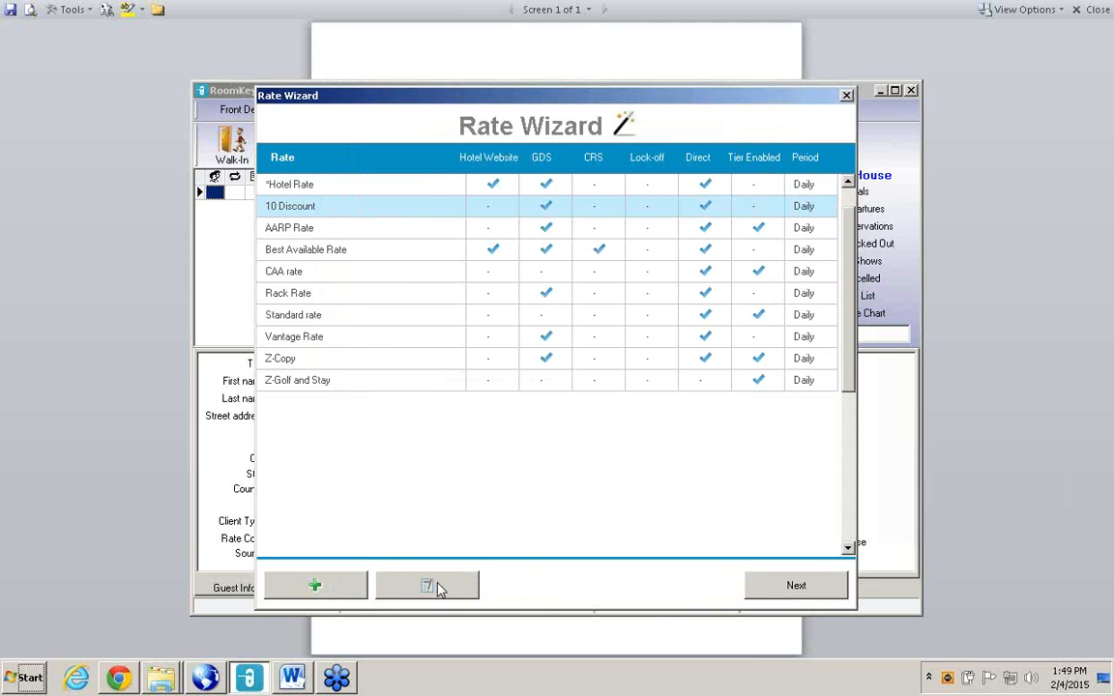
# - Enable rate tiering on the 10 Discount rate, applied for Rate, Closed/Closed to Arrival and LOS Restrictions
pyautogui.click(840, 590)
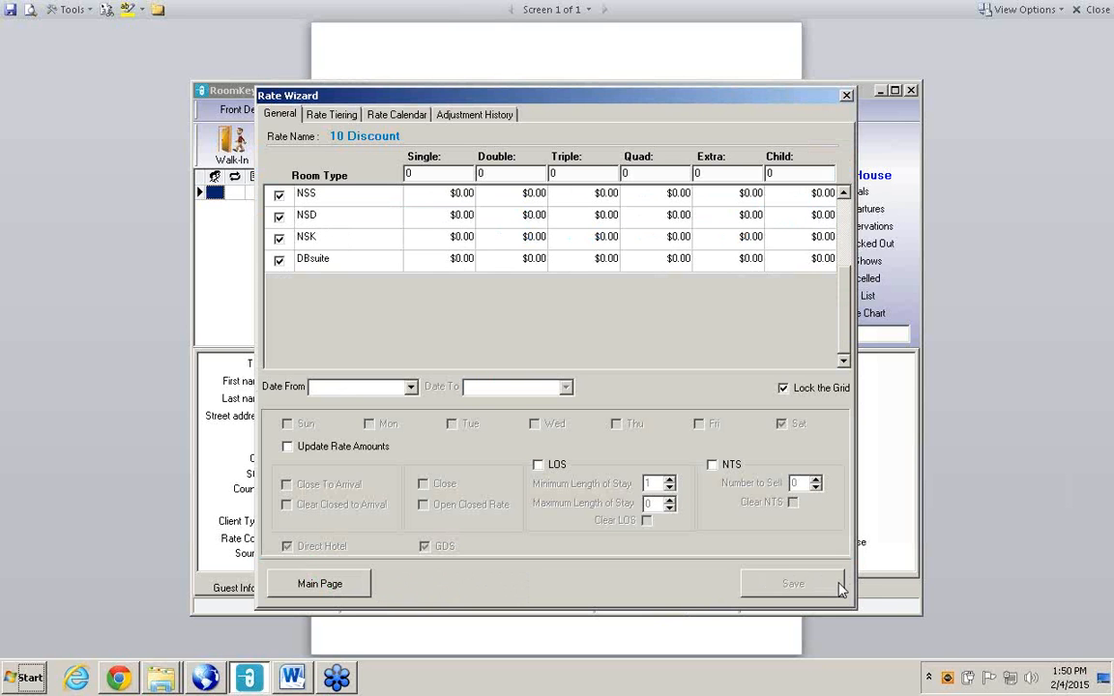
pyautogui.click(330, 116)
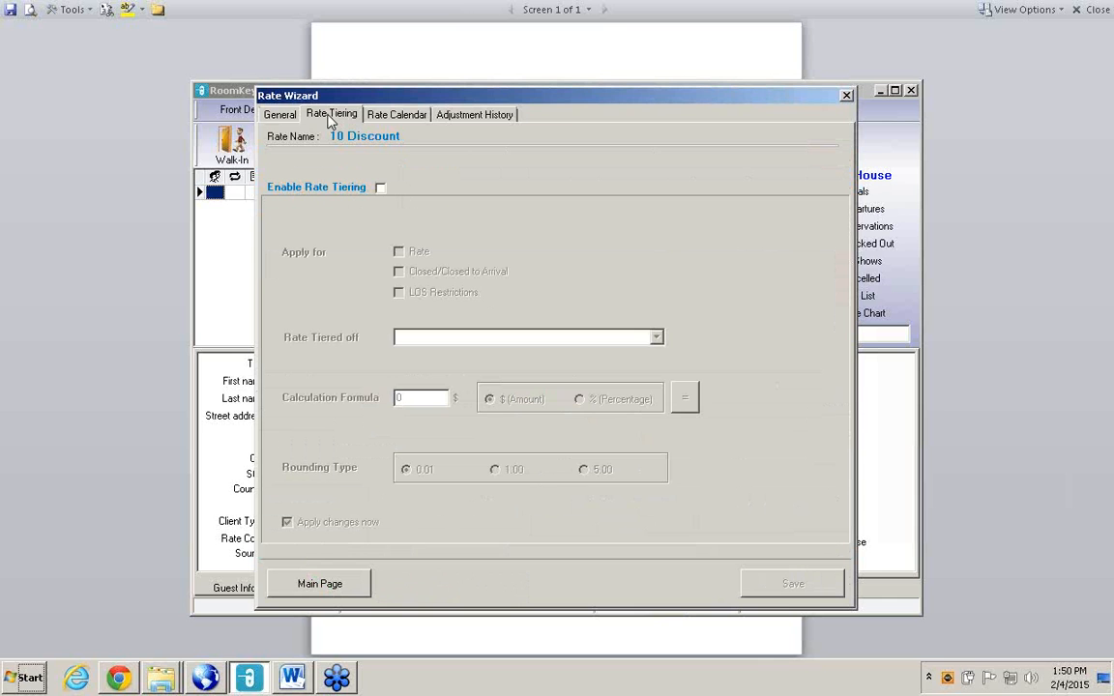
pyautogui.click(381, 189)
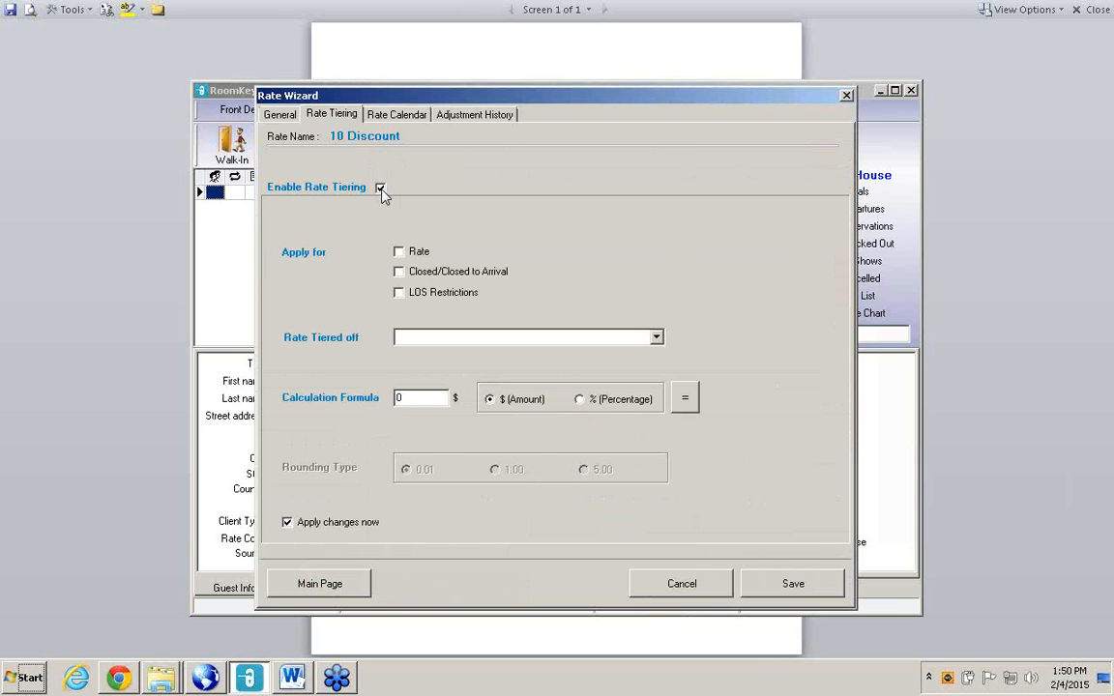
pyautogui.click(400, 252)
pyautogui.click(400, 273)
pyautogui.click(400, 274)
pyautogui.click(401, 298)
pyautogui.click(400, 274)
pyautogui.click(403, 304)
# - Tier the 10 Discount rate off *Hotel Rate at 10% less and save the tiering
pyautogui.click(657, 337)
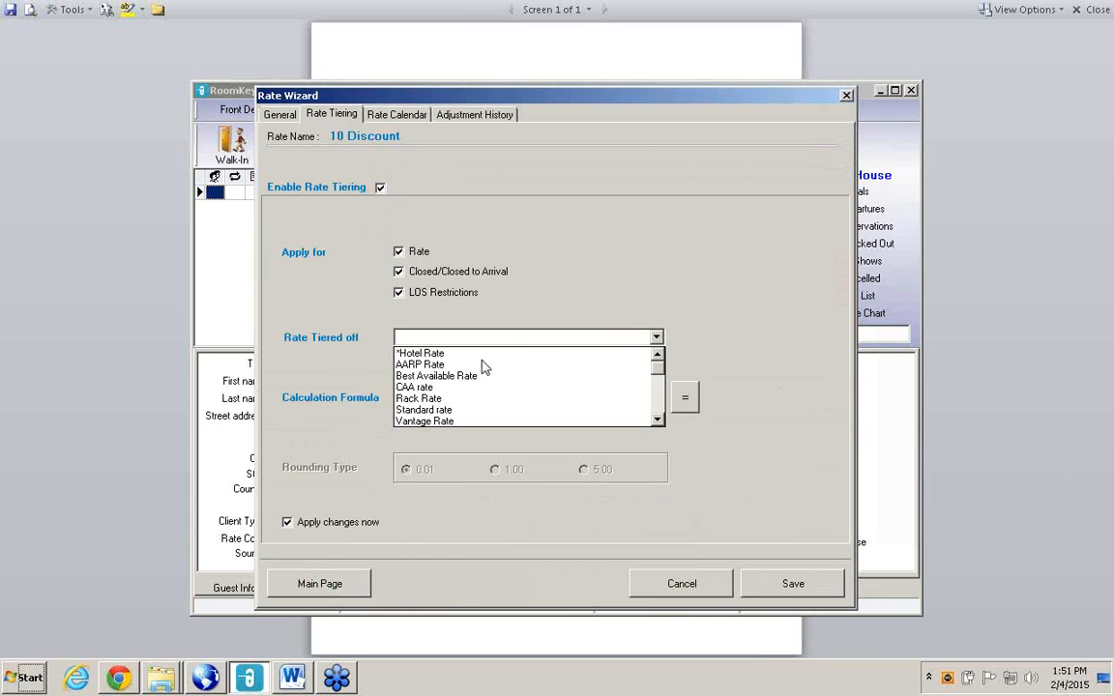
pyautogui.click(425, 354)
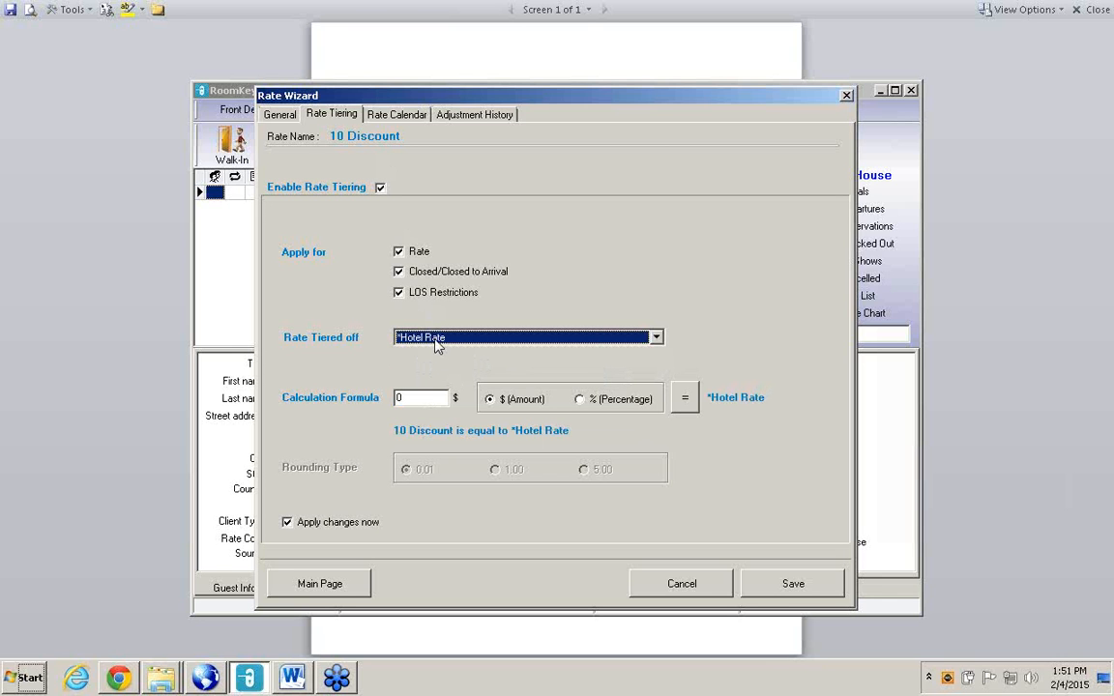
pyautogui.click(415, 397)
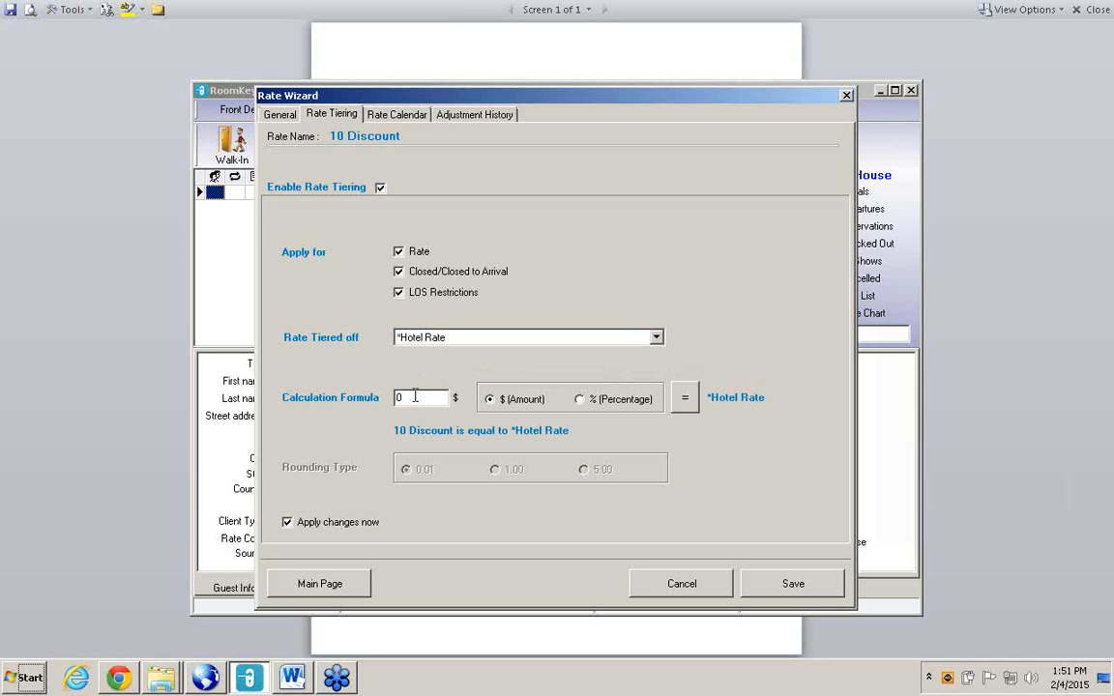
pyautogui.press('BackSpace')
pyautogui.write('10')
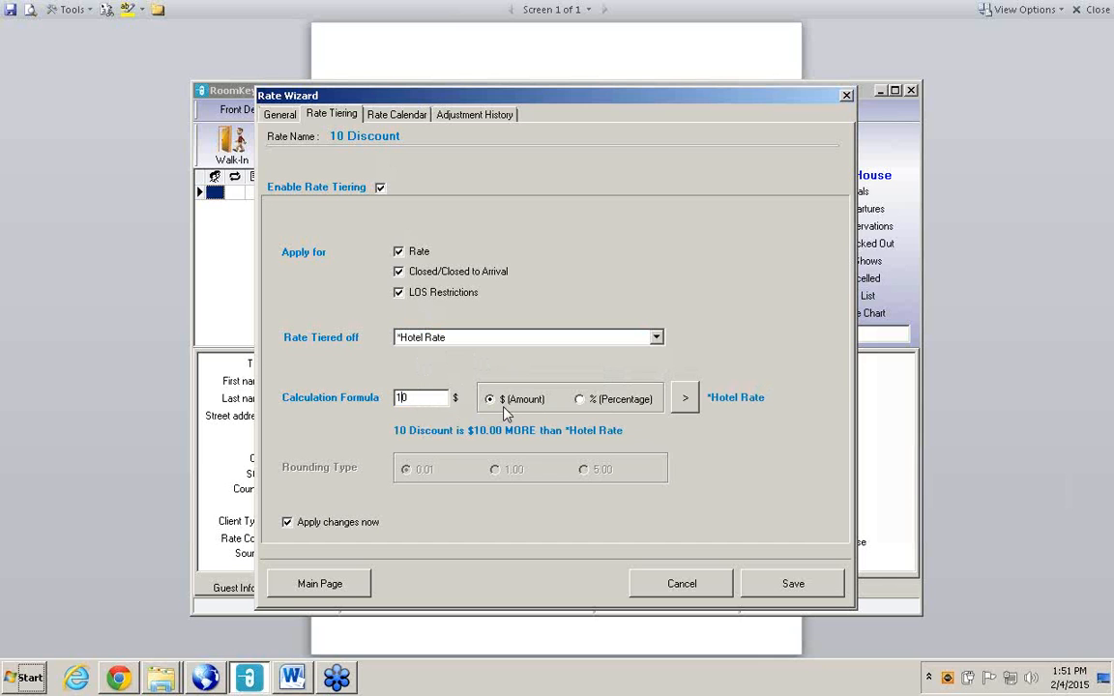
pyautogui.click(584, 407)
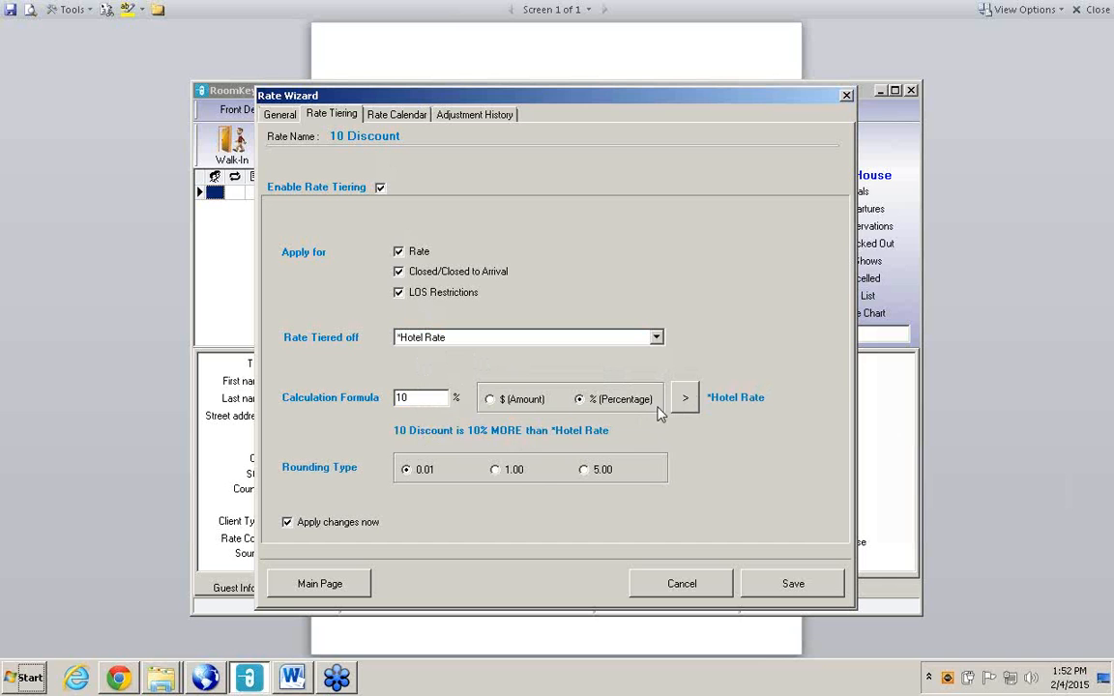
pyautogui.click(685, 402)
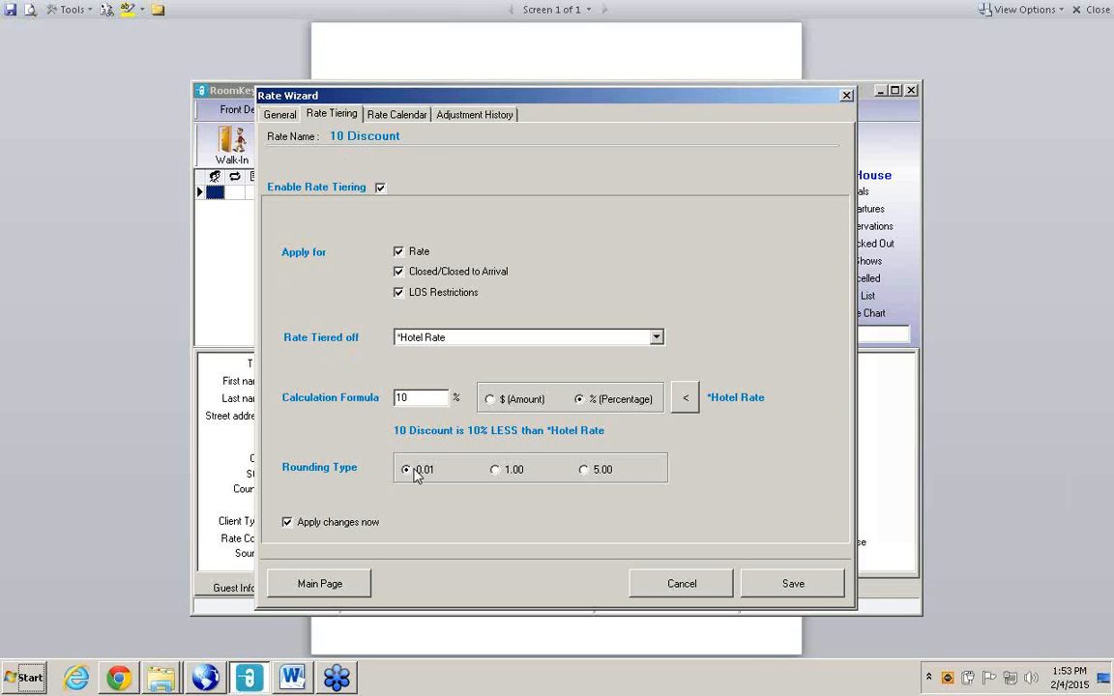
pyautogui.click(496, 470)
pyautogui.click(820, 589)
# - Check the 10 Discount rate calendar for room type NSS and rate type Hotel Direct, review its tiering, and return to the rate list
pyautogui.click(404, 117)
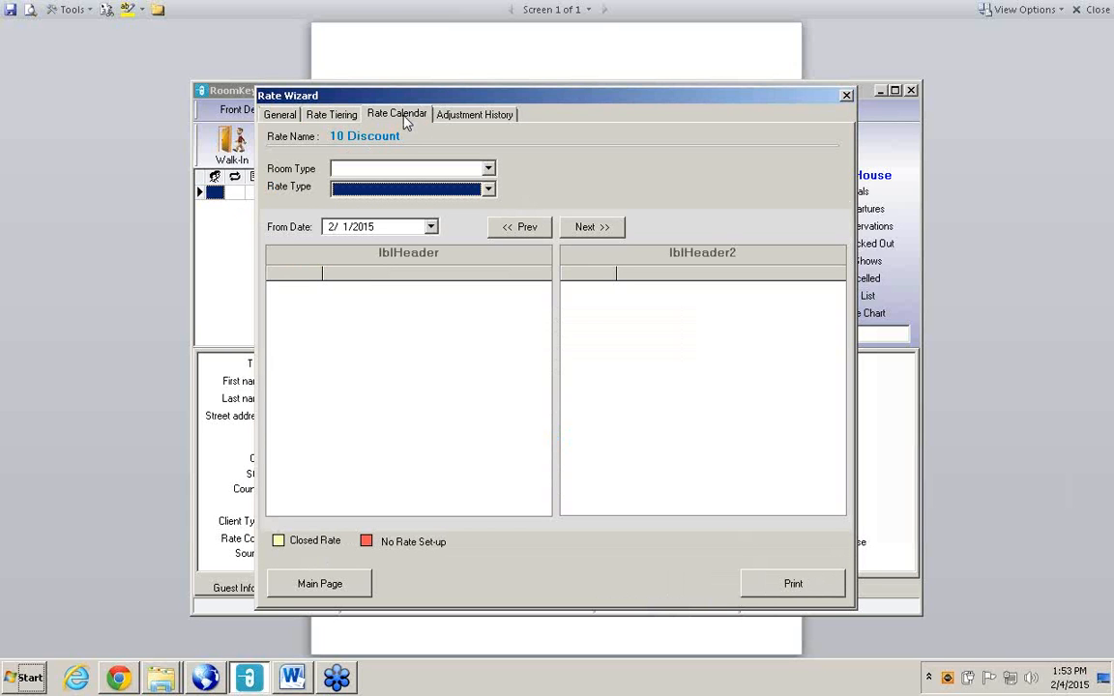
pyautogui.click(489, 169)
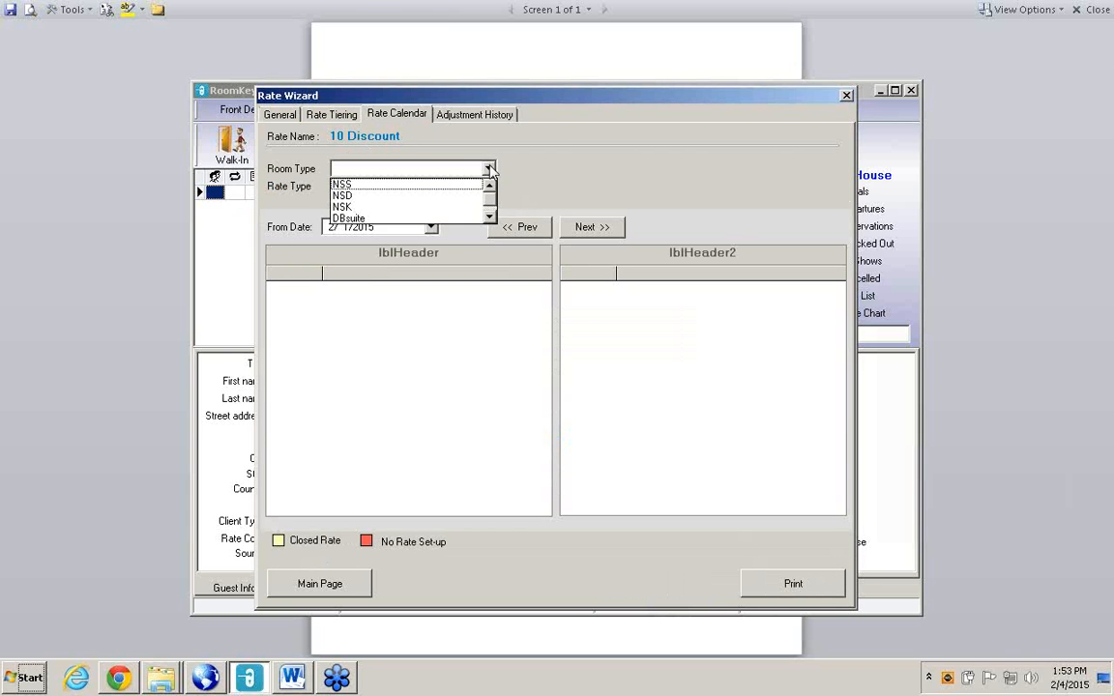
pyautogui.click(411, 184)
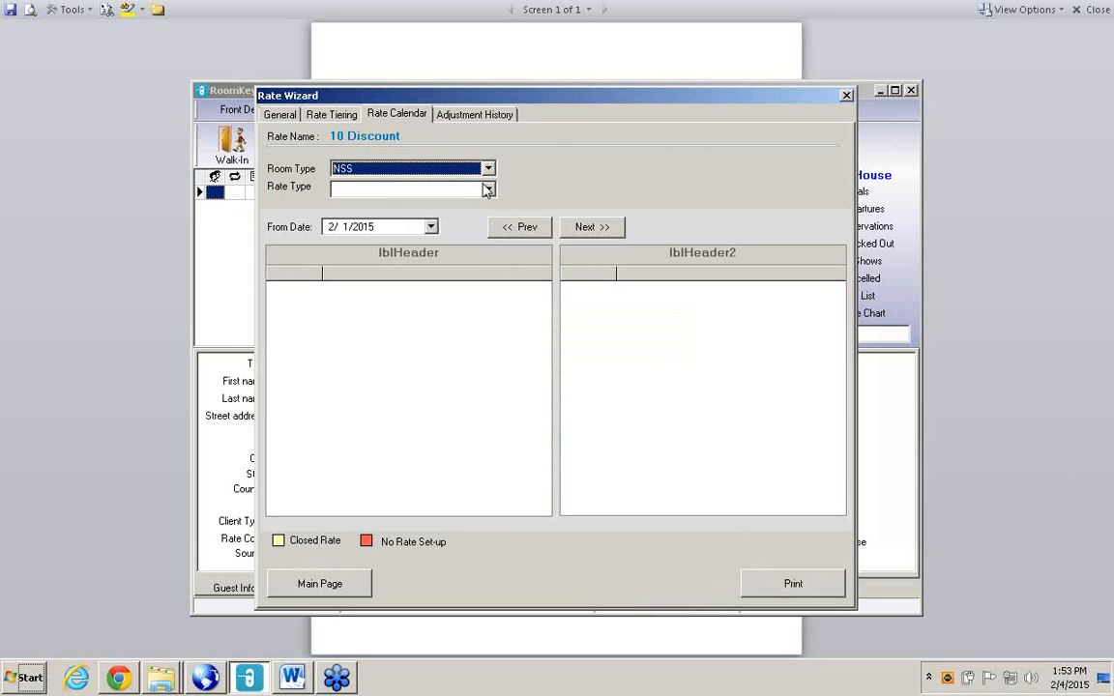
pyautogui.click(488, 190)
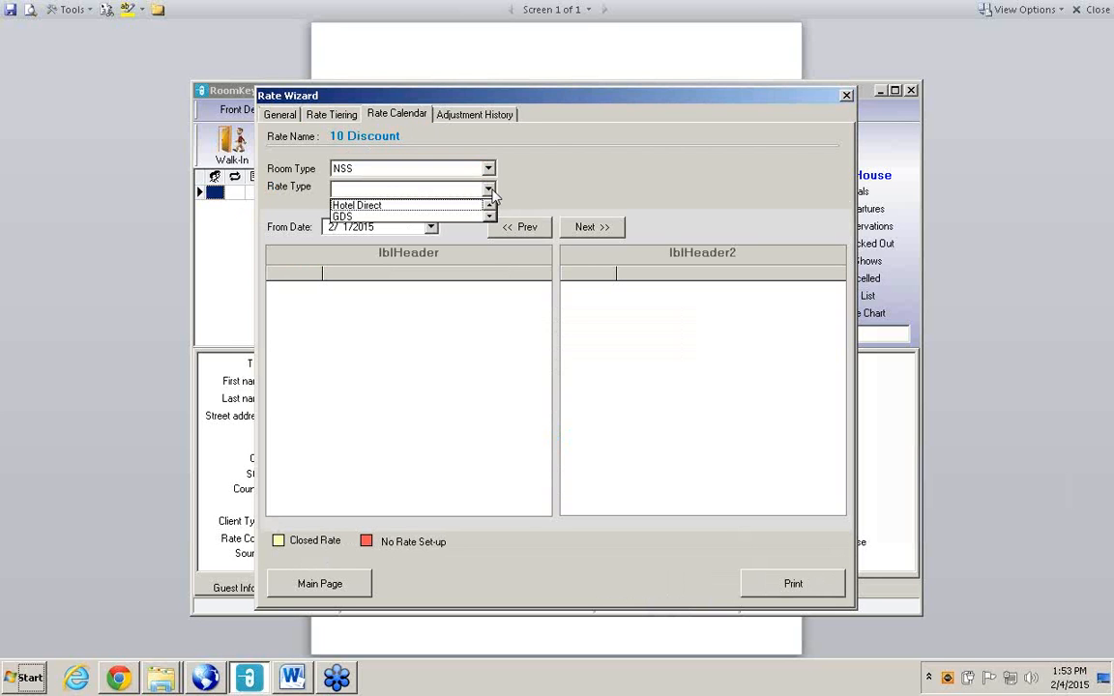
pyautogui.click(428, 206)
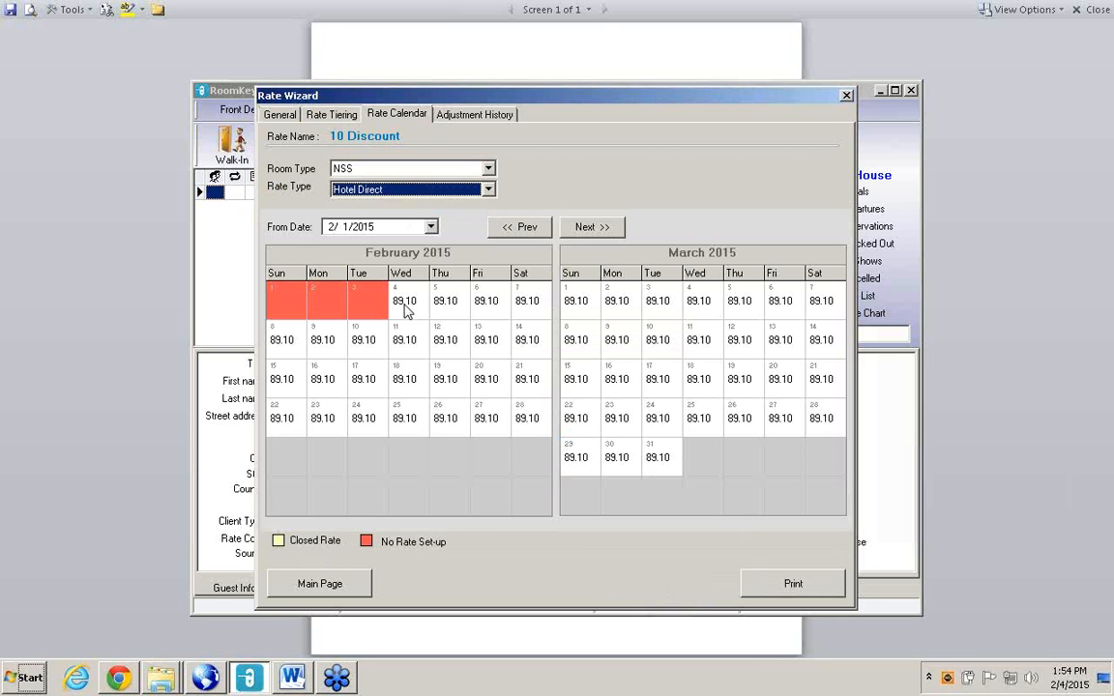
pyautogui.click(316, 115)
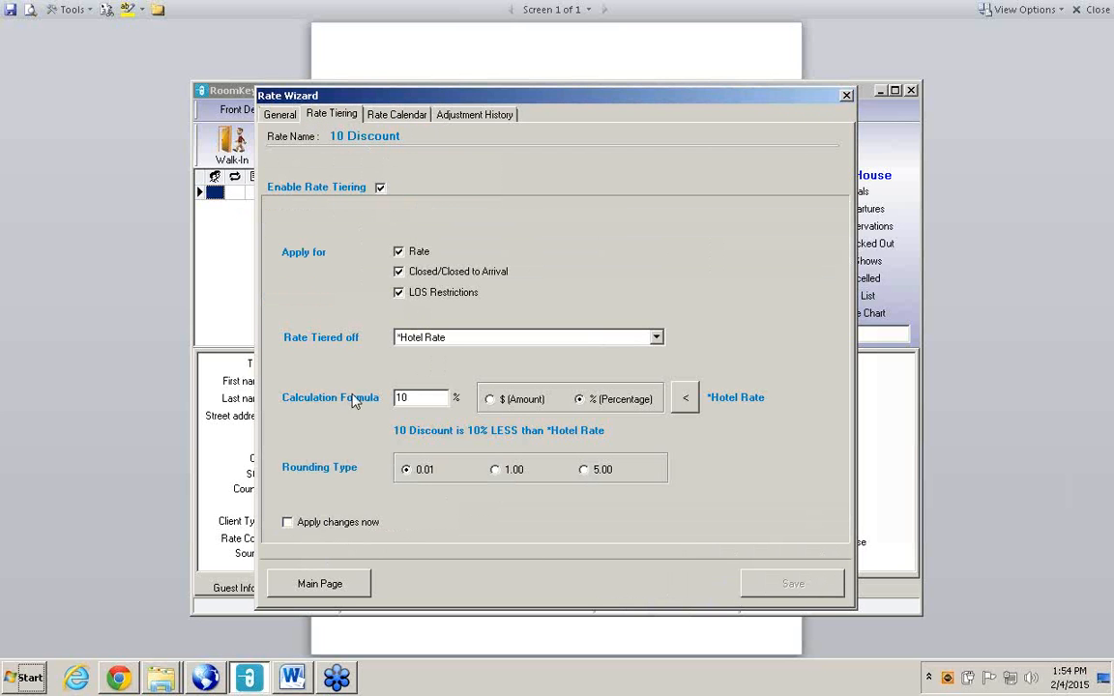
pyautogui.click(338, 591)
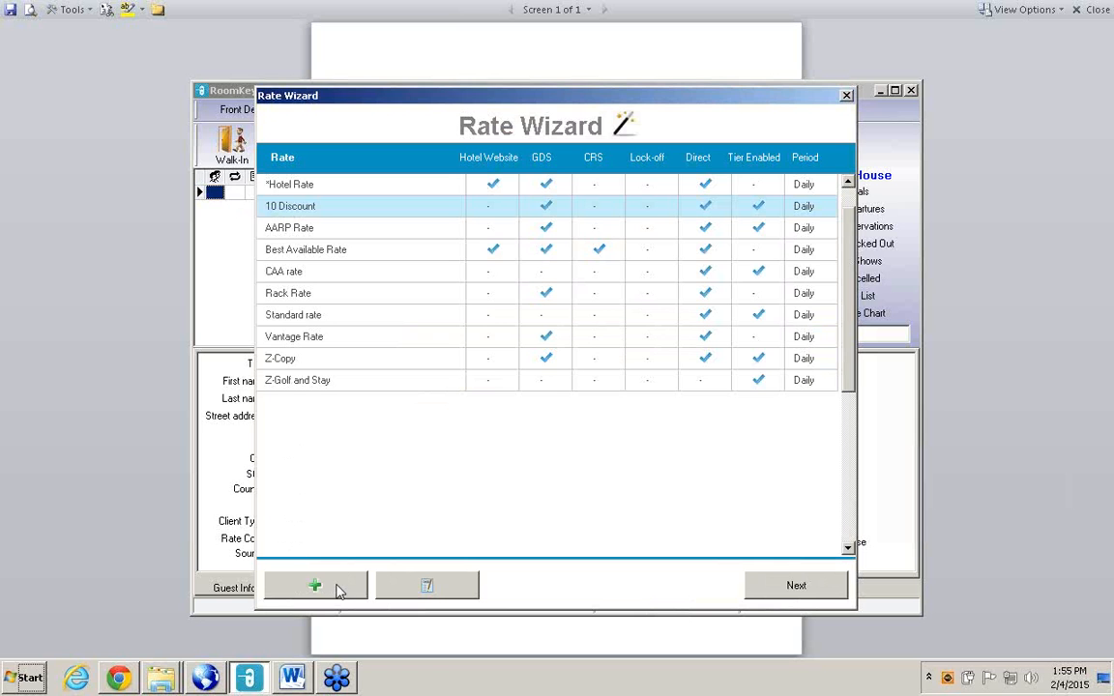
# - Start a new rate in the Corporate category with the rate name IBM
pyautogui.click(317, 588)
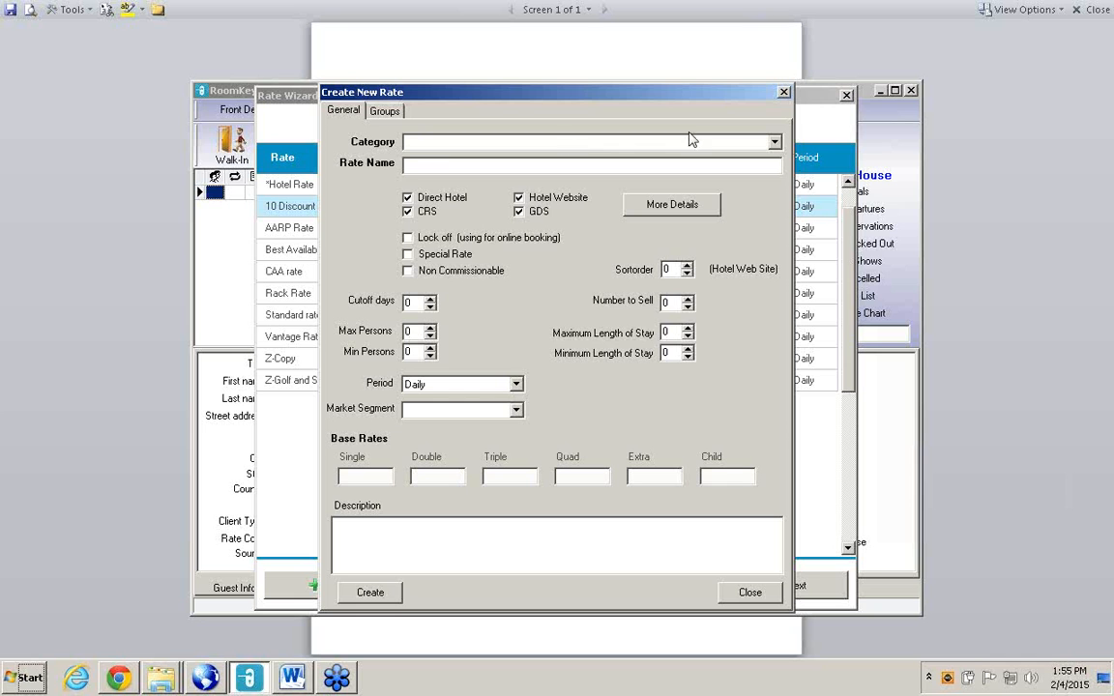
pyautogui.click(774, 142)
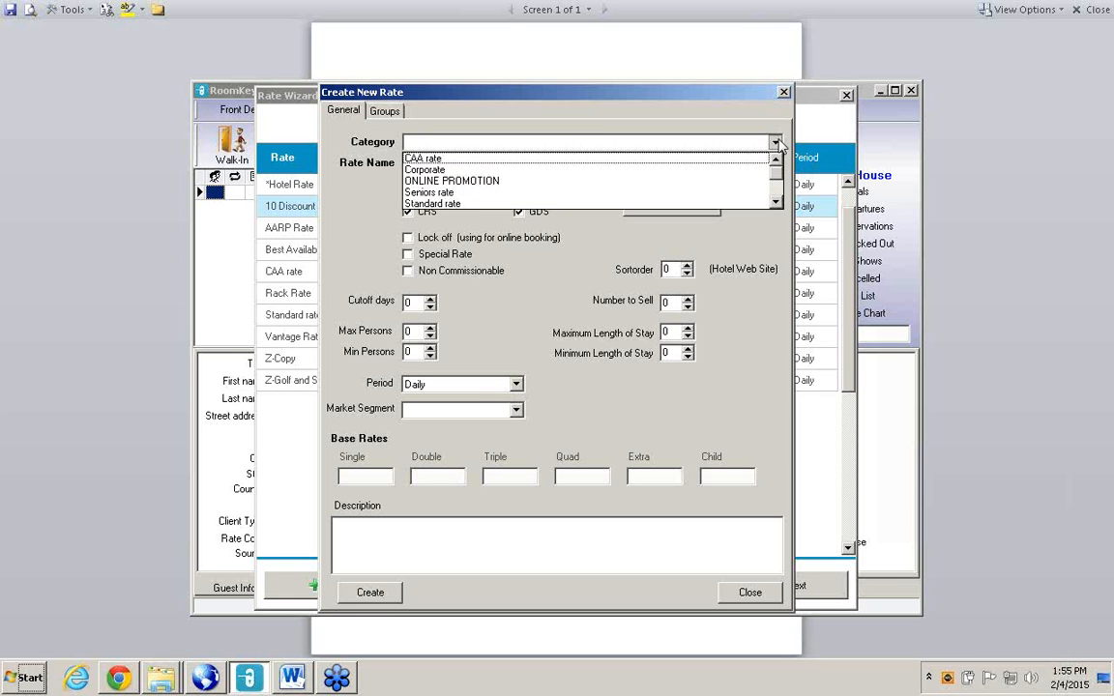
pyautogui.click(432, 170)
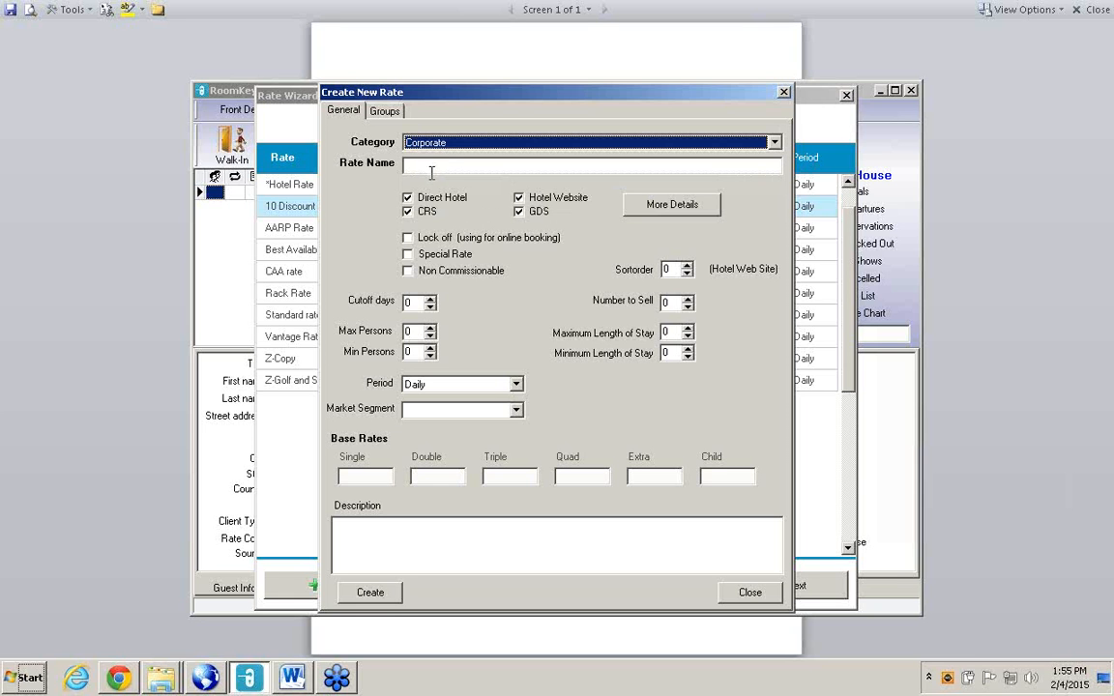
pyautogui.click(429, 168)
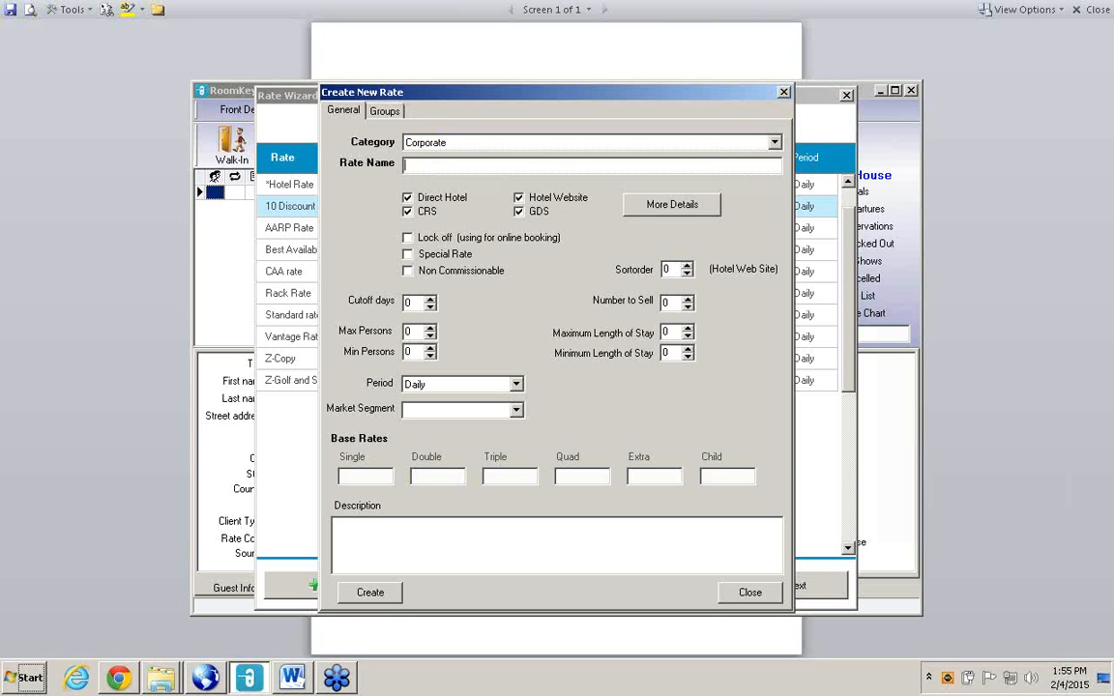
pyautogui.write('IBM')
# - Exclude CRS and GDS, set minimum persons and minimum length of stay to 1, and create the rate
pyautogui.click(409, 212)
pyautogui.click(518, 212)
pyautogui.click(430, 348)
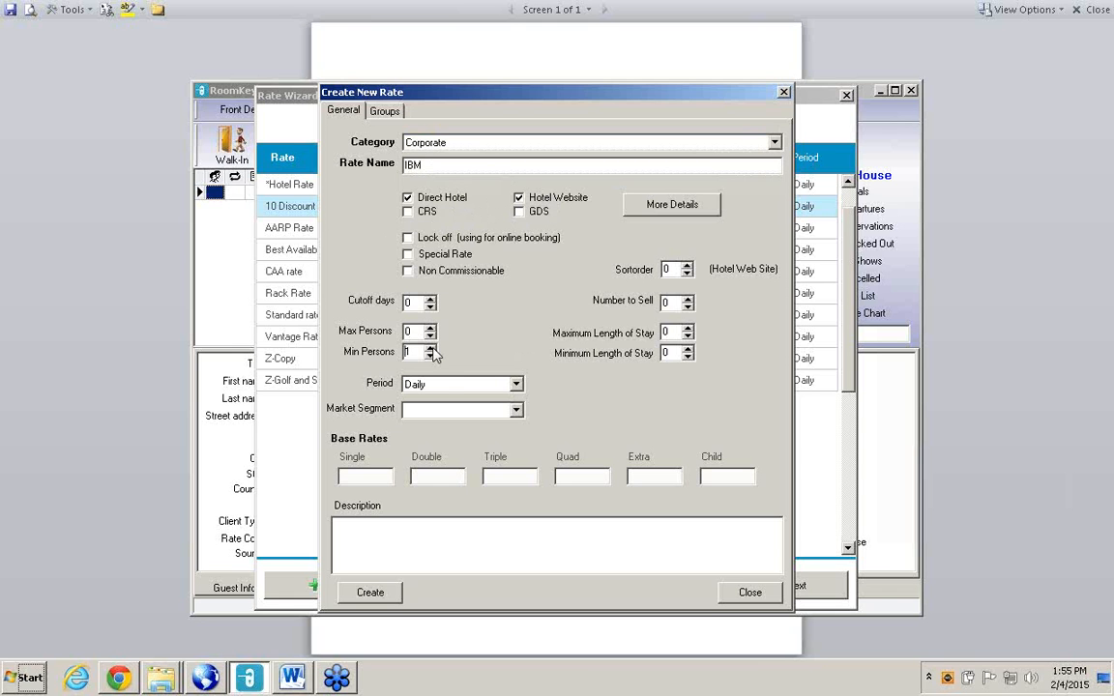
pyautogui.click(687, 350)
pyautogui.click(371, 593)
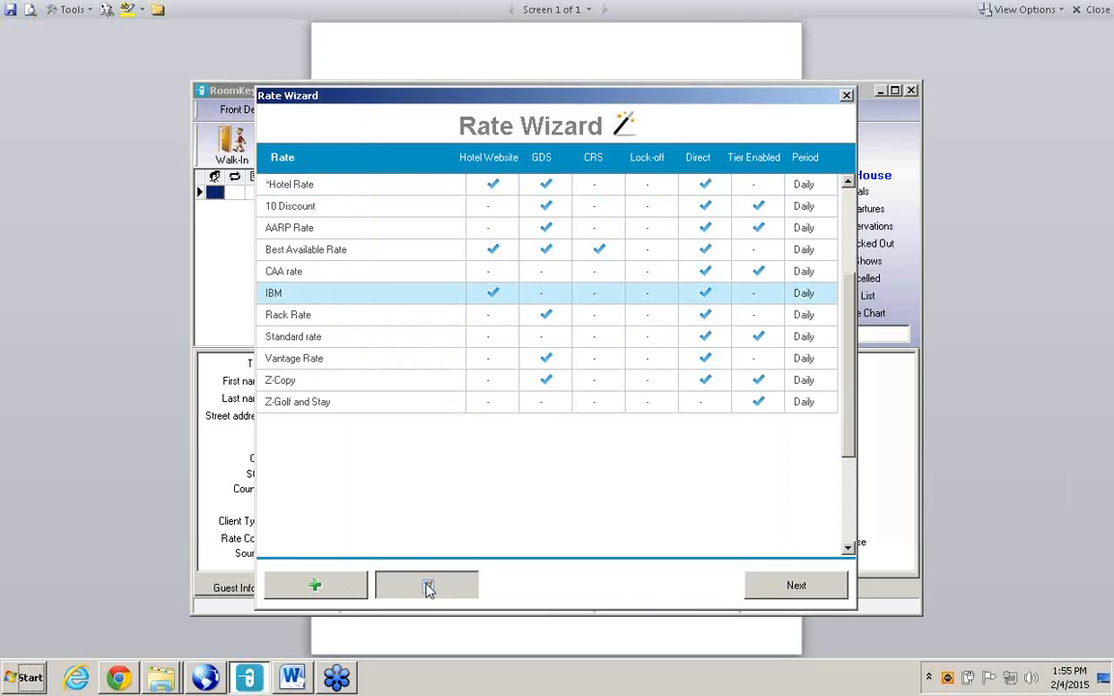
# - Assign the IBM rate to the corporate client IBM under both Hotel Direct and Hotel Website, update it, and close the rate details
pyautogui.click(429, 588)
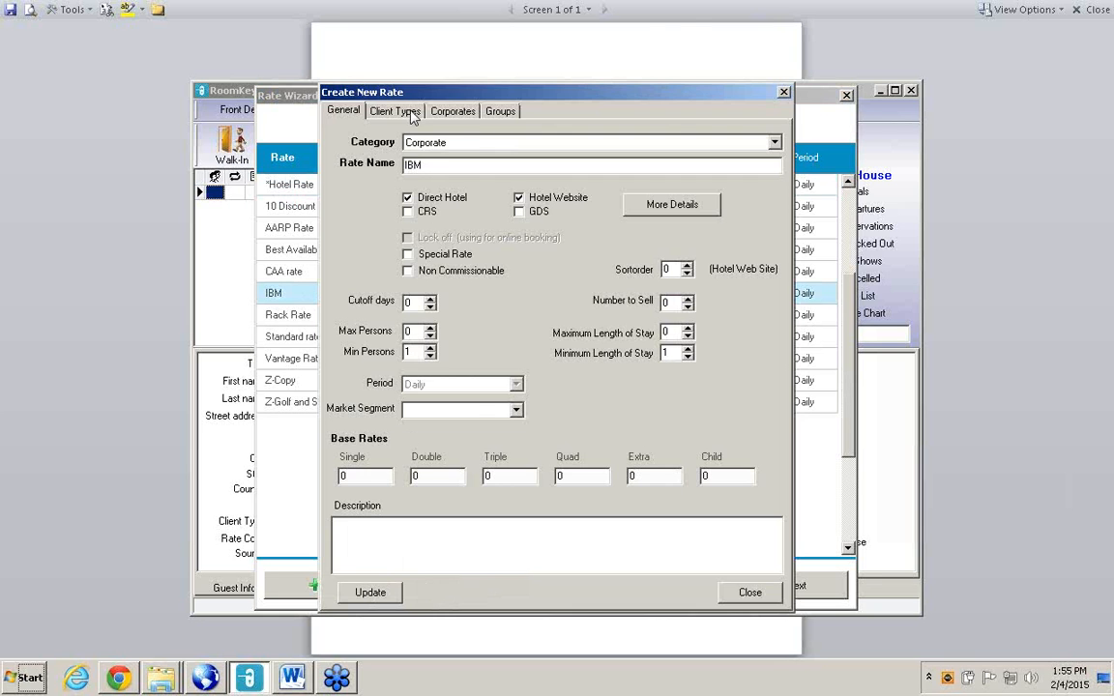
pyautogui.click(413, 115)
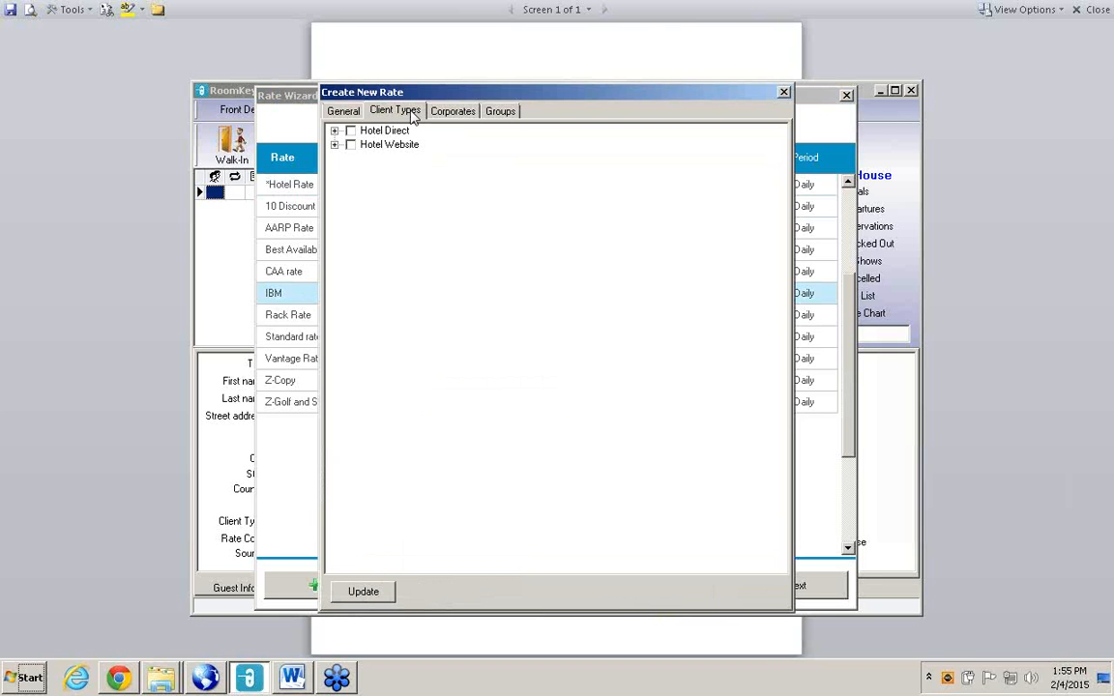
pyautogui.click(334, 132)
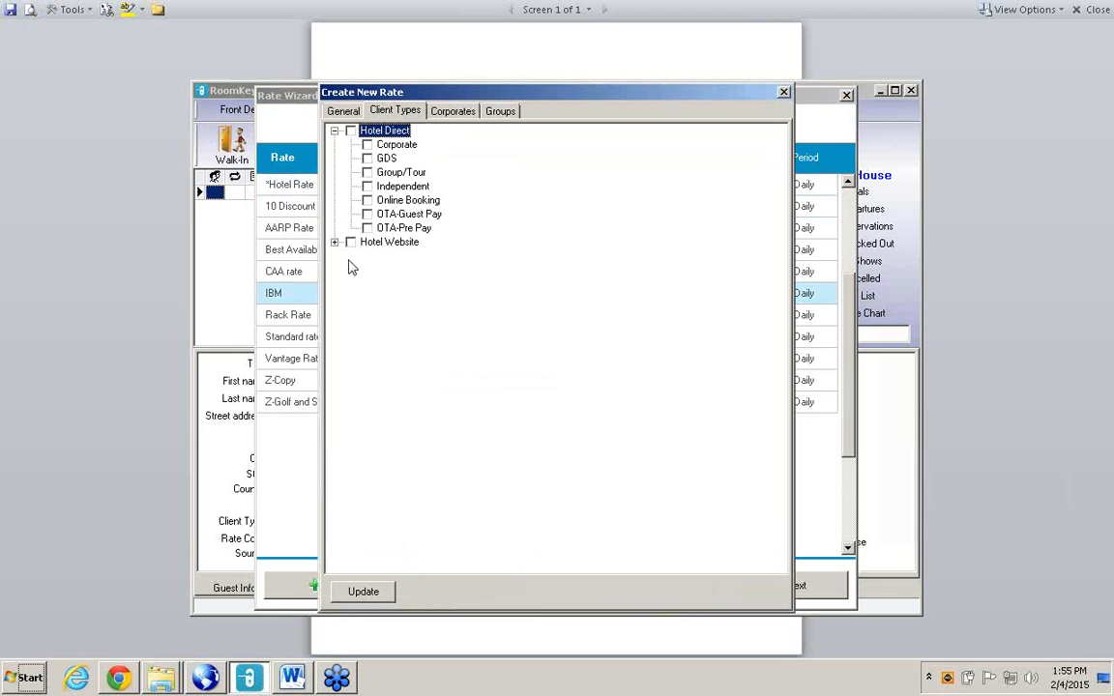
pyautogui.click(458, 113)
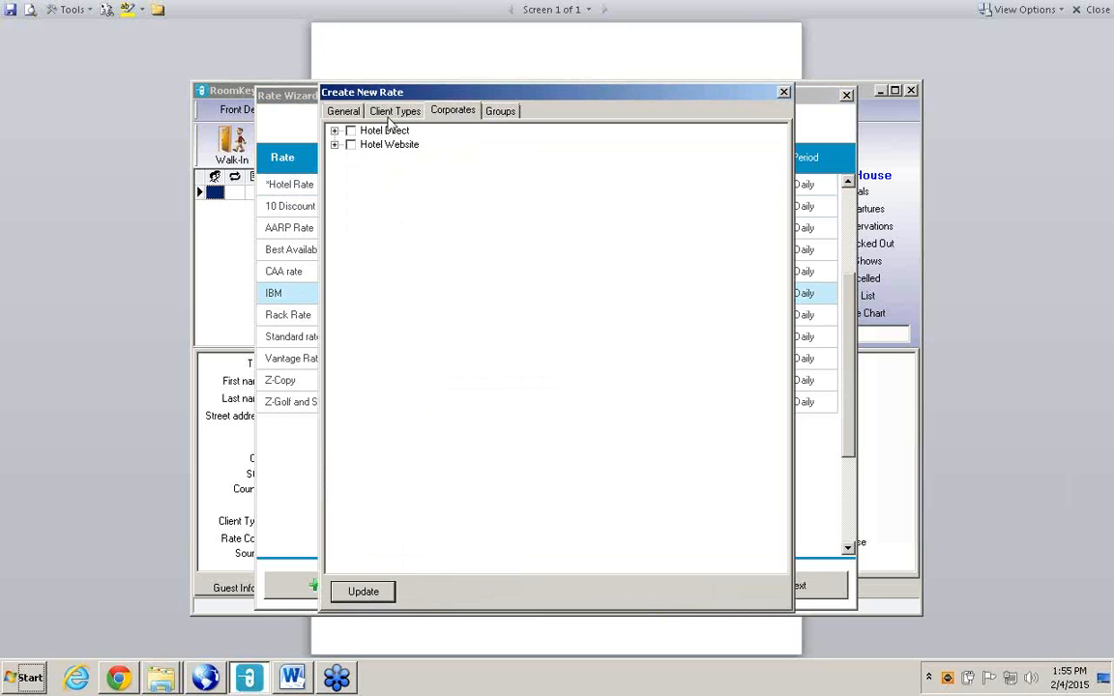
pyautogui.click(334, 131)
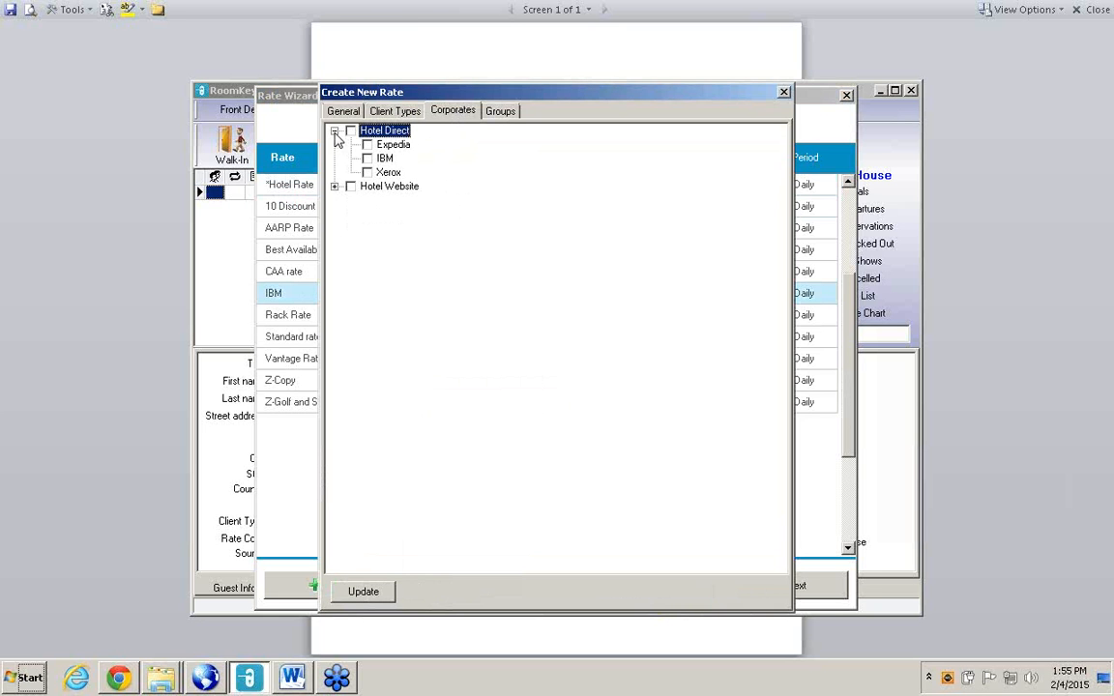
pyautogui.click(368, 158)
pyautogui.click(334, 187)
pyautogui.click(368, 214)
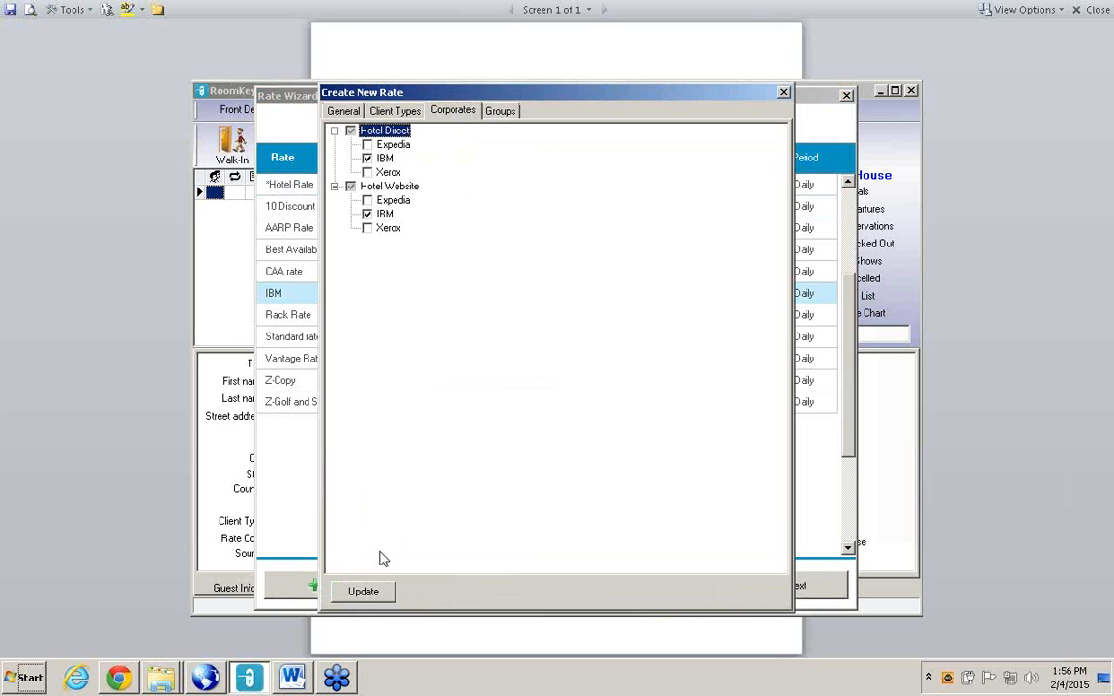
pyautogui.click(367, 591)
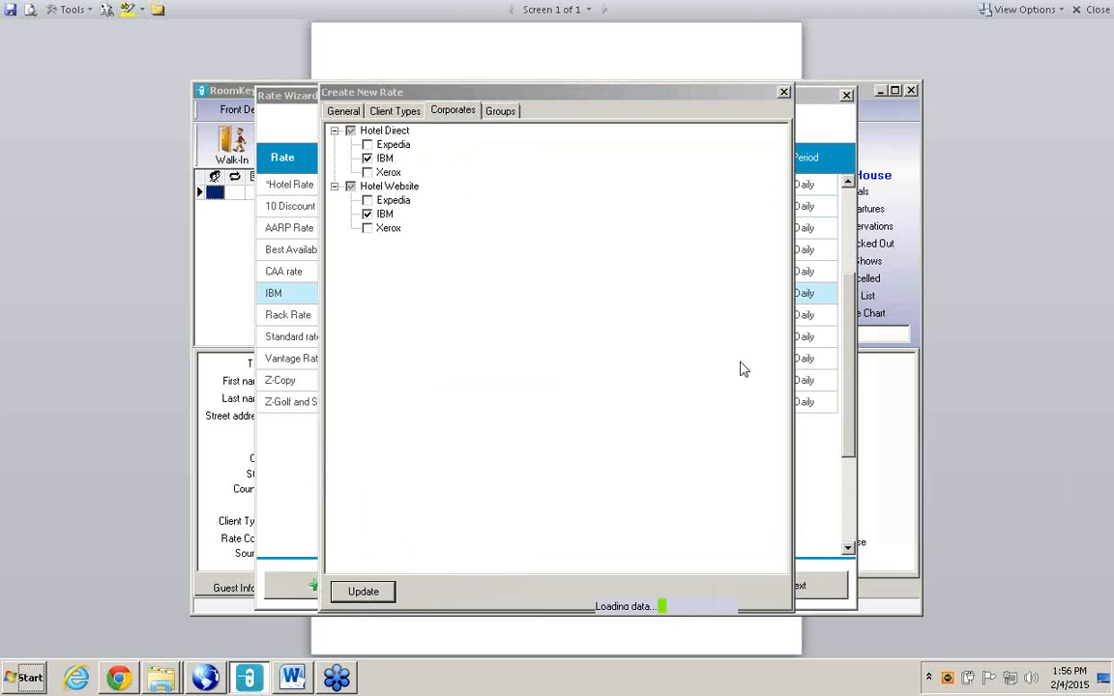
pyautogui.click(785, 93)
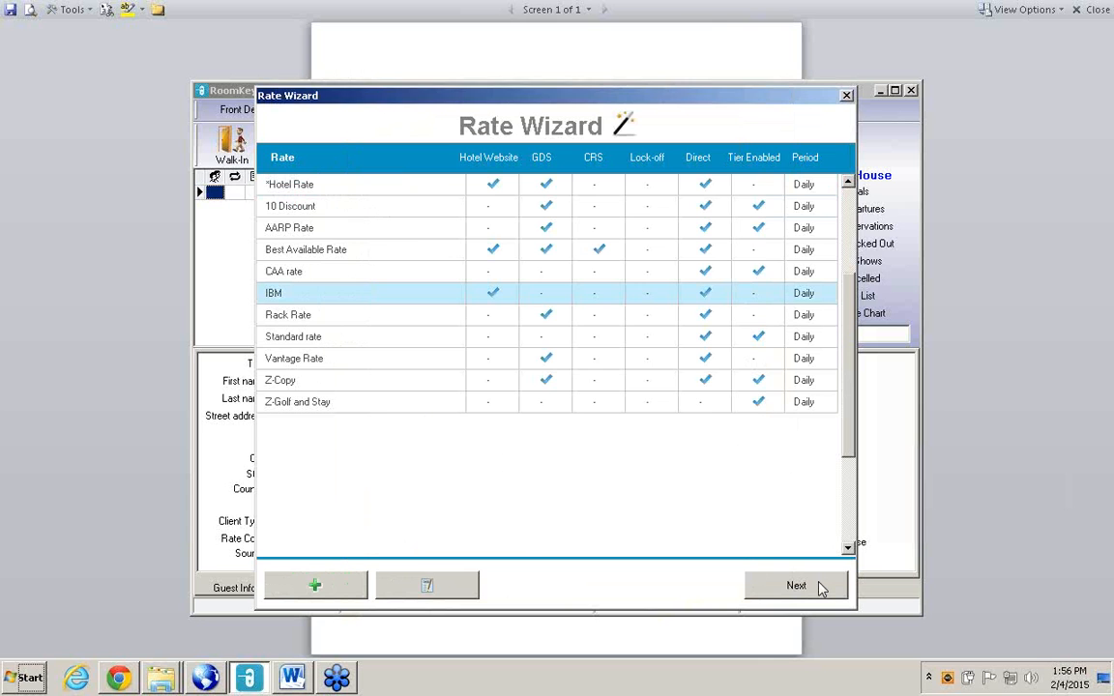
# - Set the IBM rate's date range from 2/4/2015 to 12/31/2015 in its rate setup
pyautogui.click(796, 586)
pyautogui.click(796, 586)
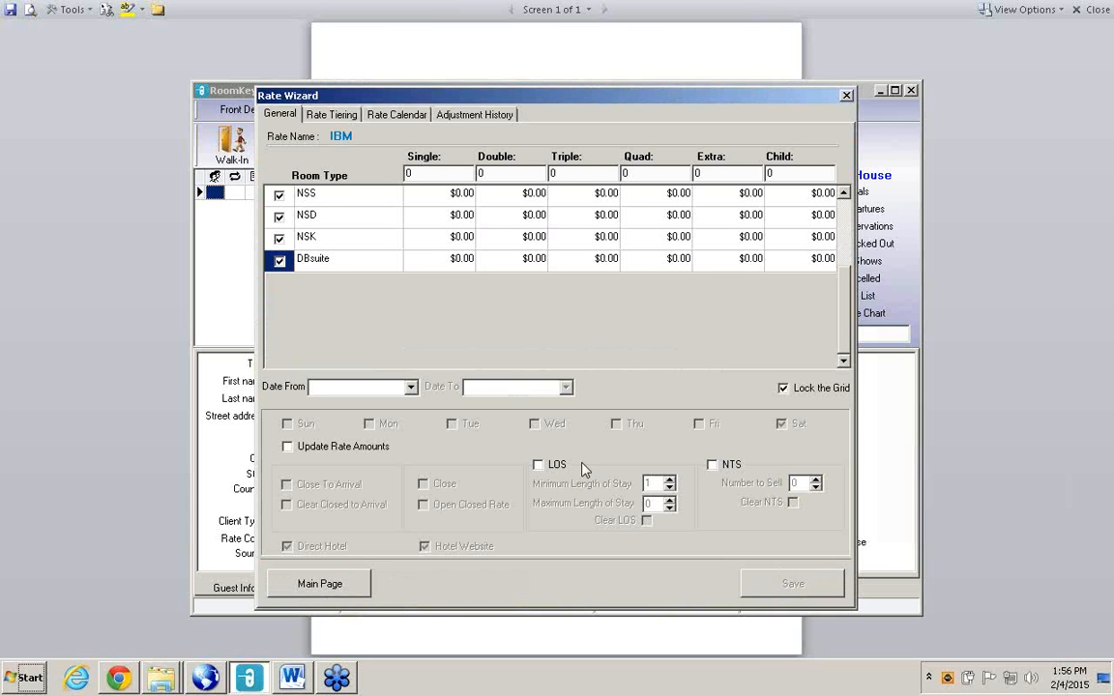
pyautogui.click(411, 387)
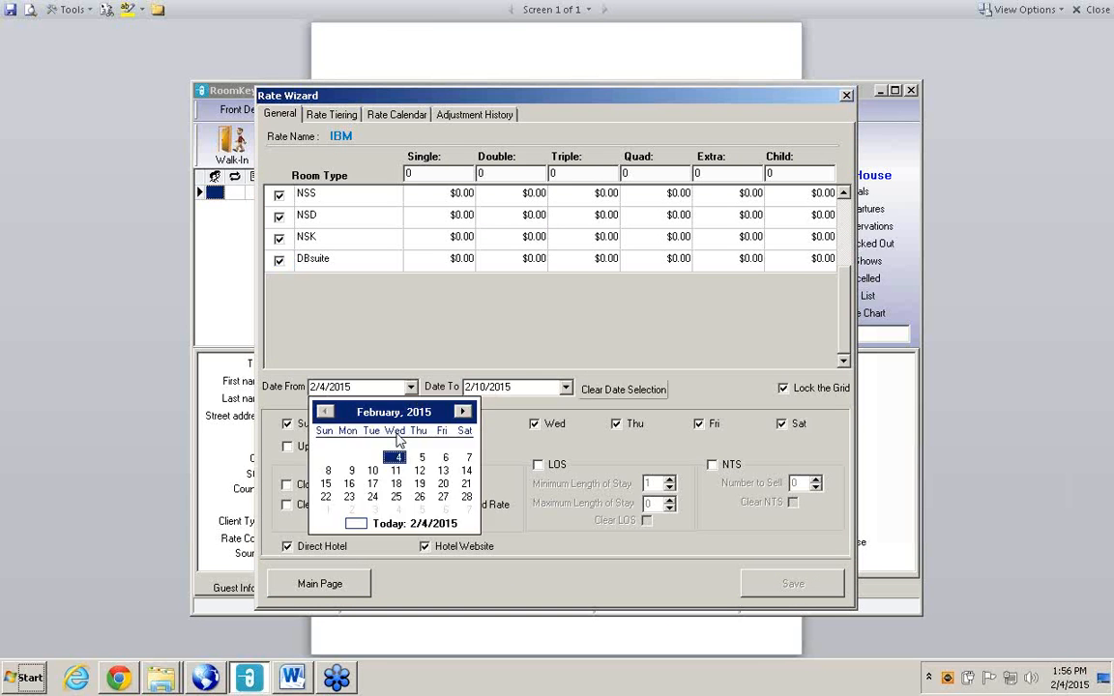
pyautogui.click(390, 457)
pyautogui.click(566, 387)
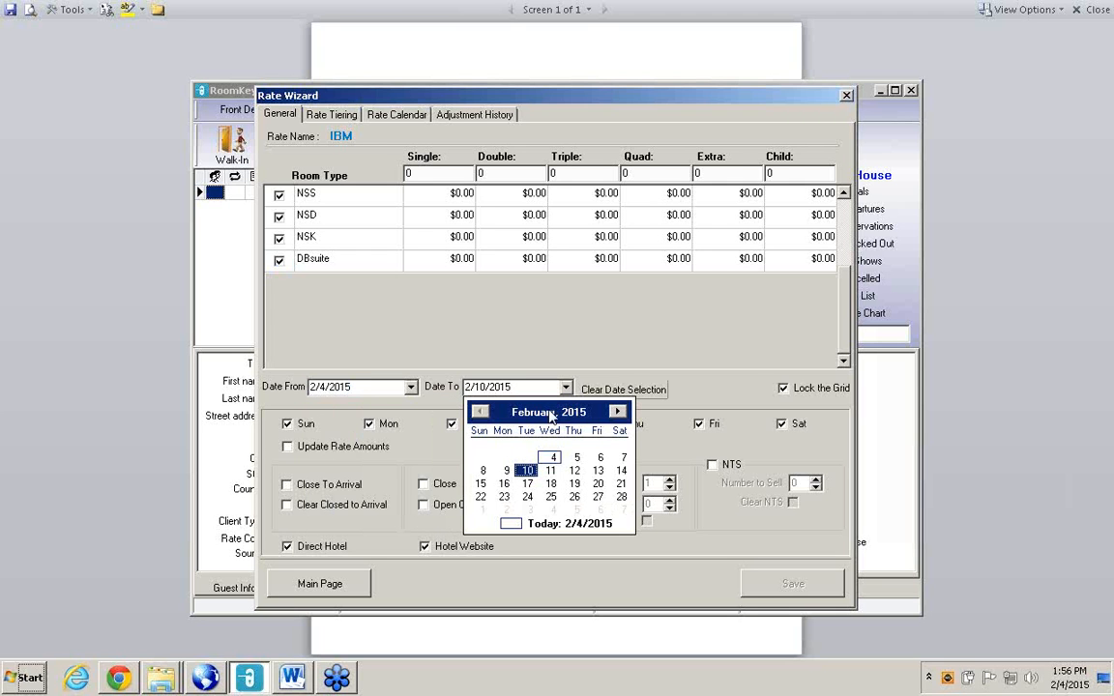
pyautogui.click(550, 413)
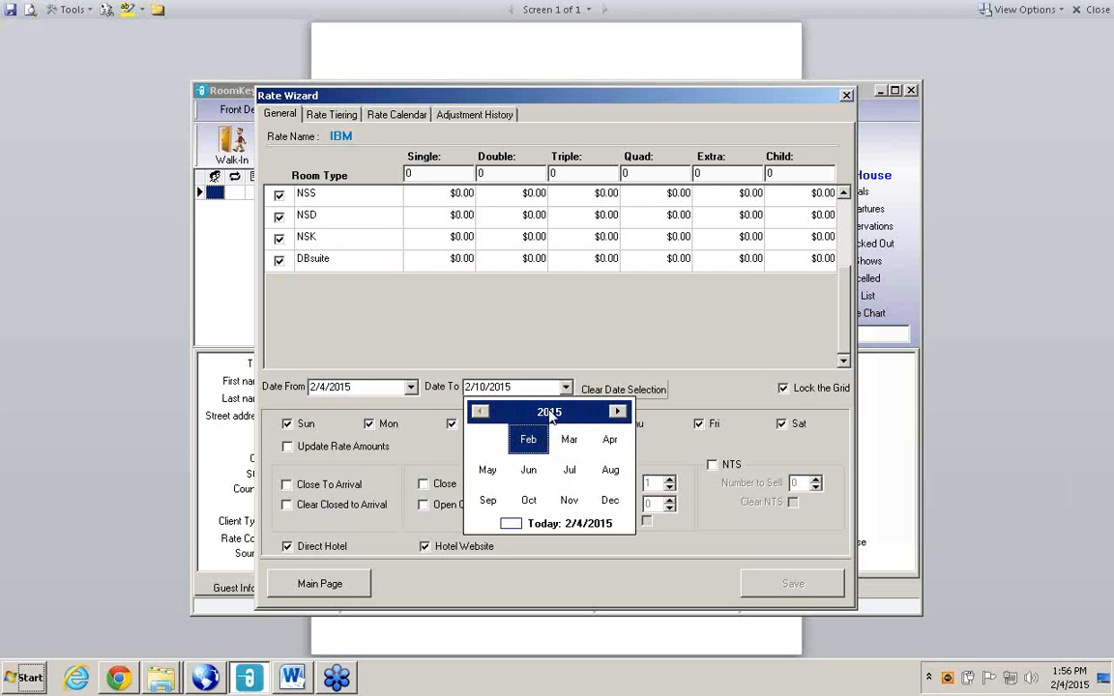
pyautogui.click(609, 503)
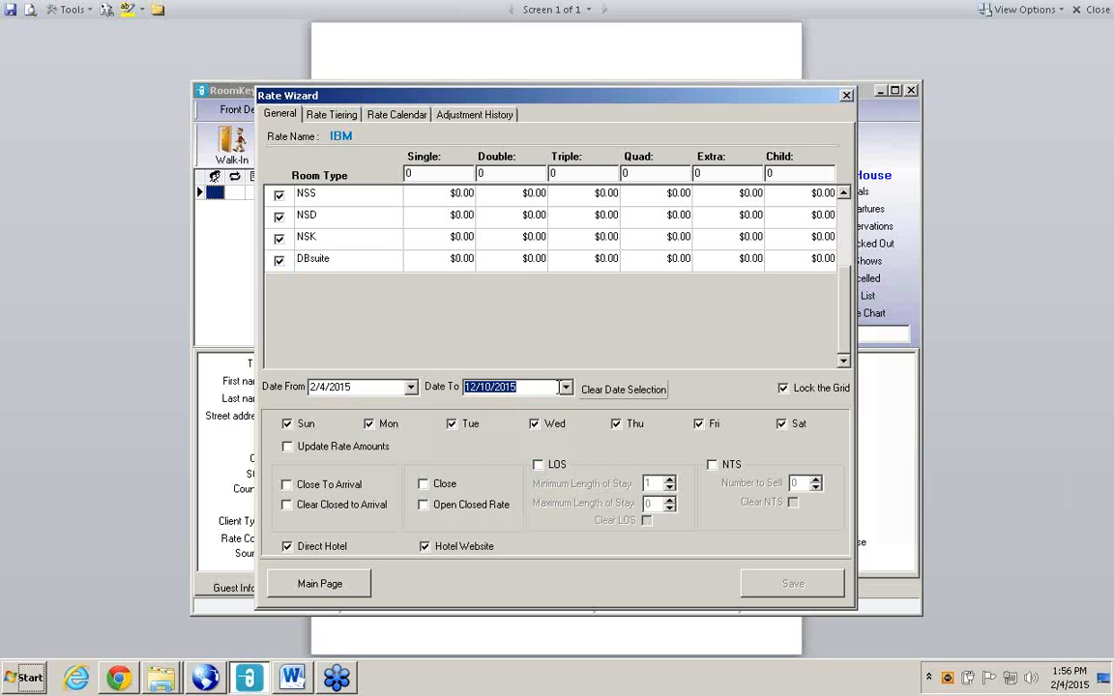
pyautogui.rightClick(566, 392)
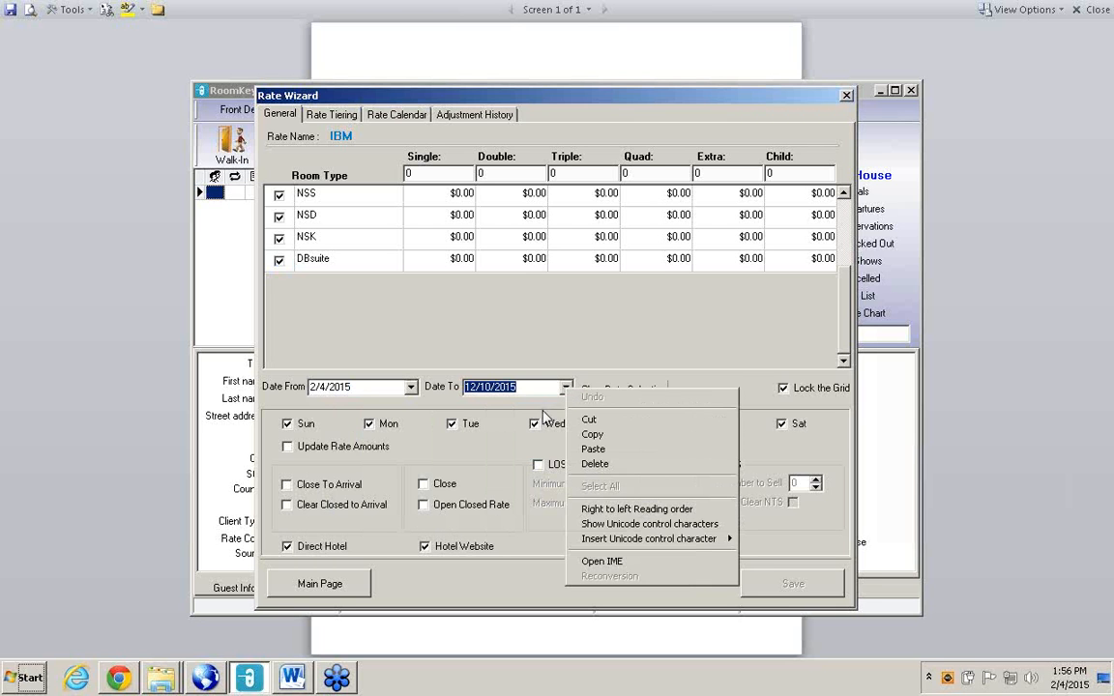
pyautogui.click(507, 450)
pyautogui.click(566, 387)
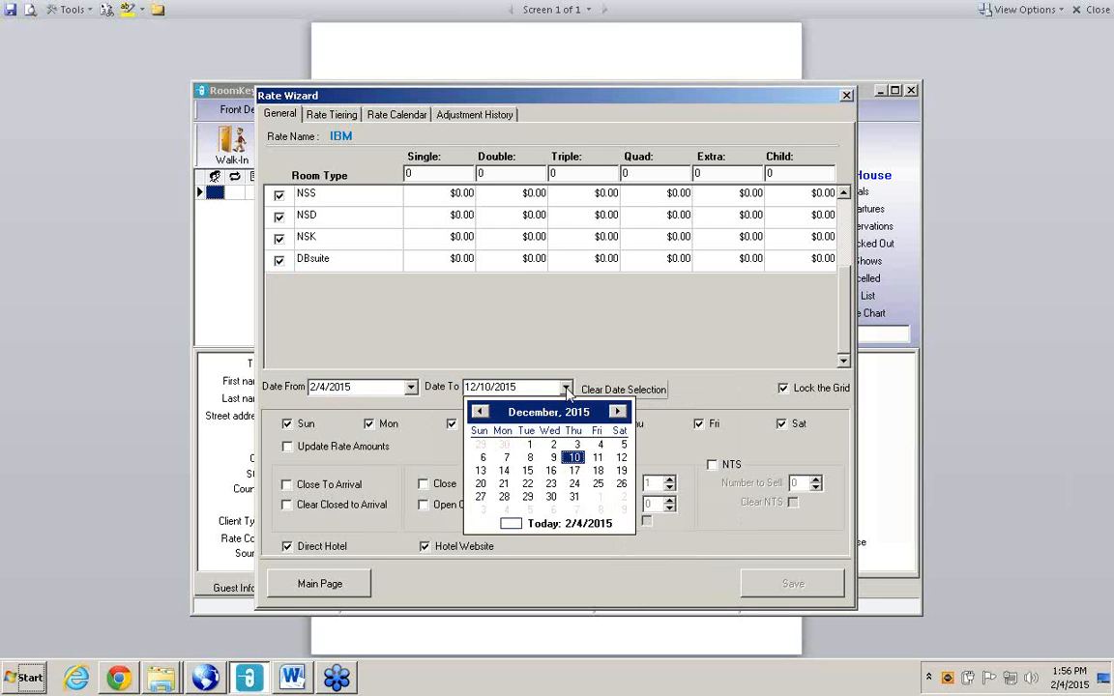
pyautogui.click(577, 496)
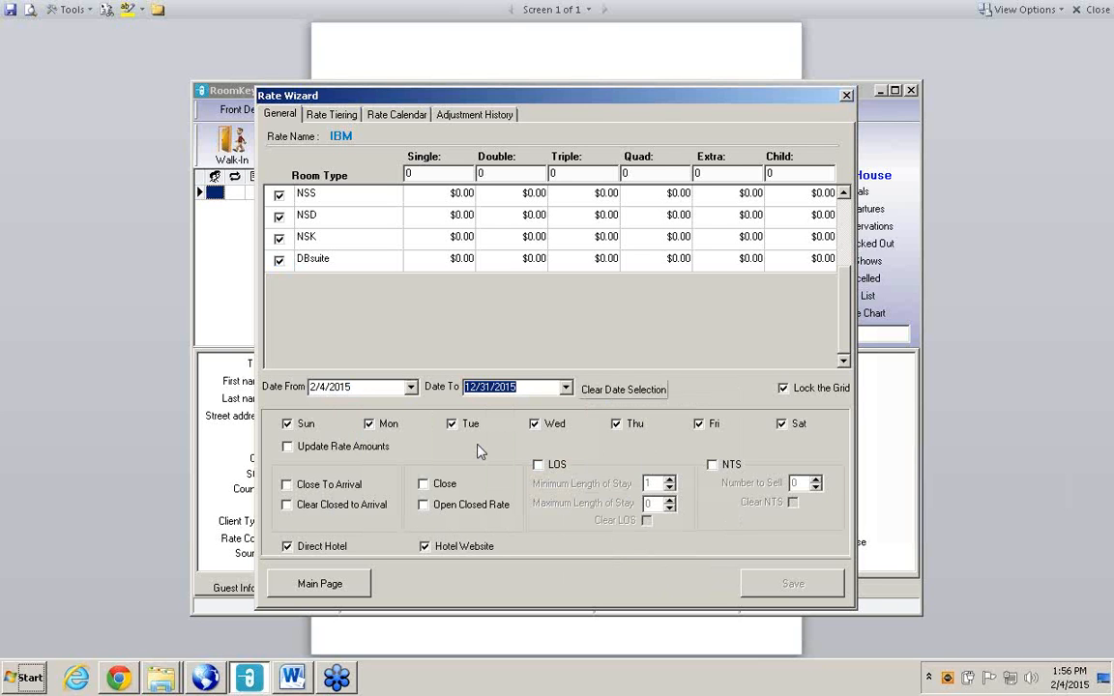
# - Set the IBM rate's single, double, triple and quad amounts to 89 for all room types
pyautogui.click(440, 174)
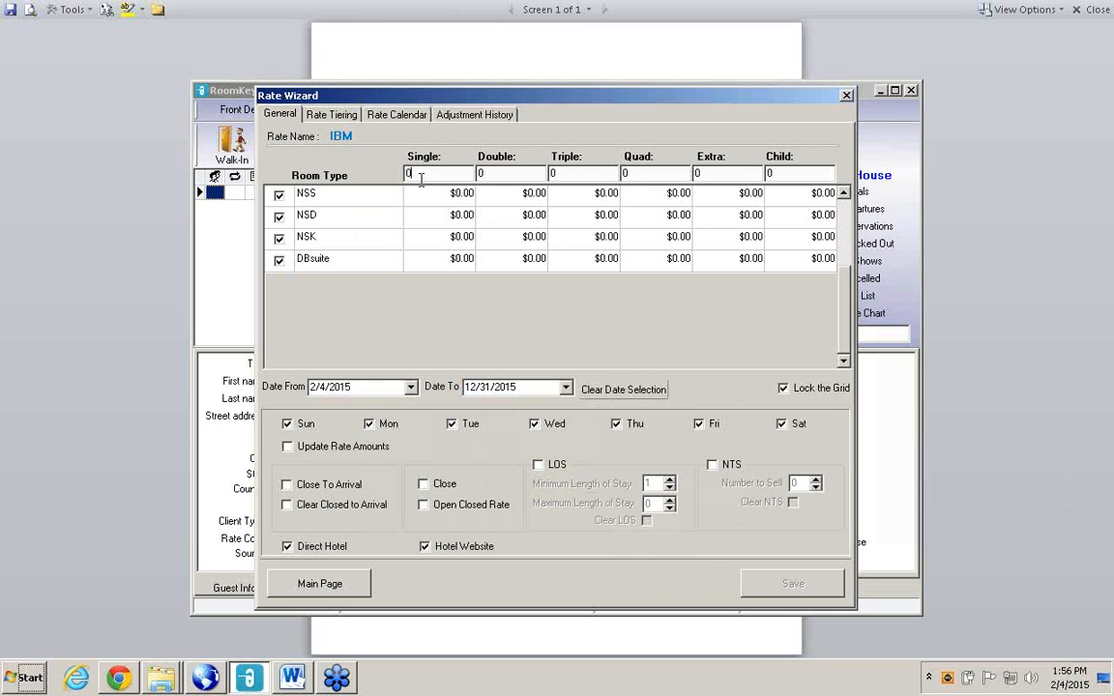
pyautogui.write('.00')
pyautogui.write('89')
pyautogui.press('Delete')
pyautogui.press('Tab')
pyautogui.write('89')
pyautogui.press('Tab')
pyautogui.write('8')
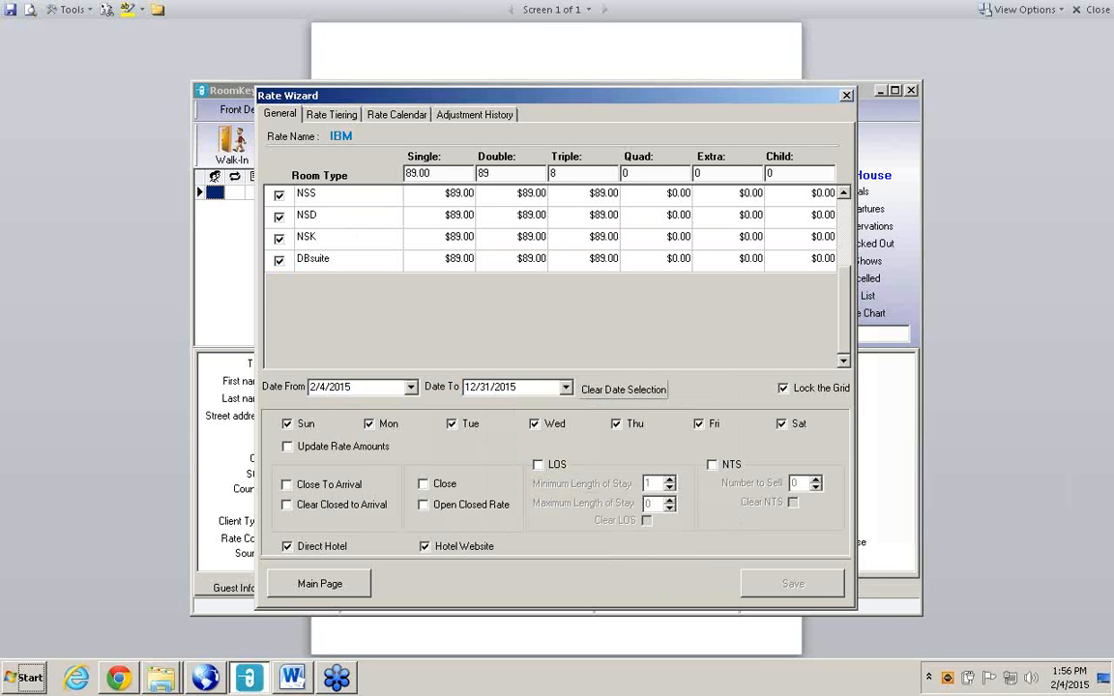
pyautogui.press('Tab')
pyautogui.write('89')
pyautogui.press('Tab')
# - Enable updating of the rate amounts, save the IBM rate, and return to the rate list
pyautogui.click(290, 447)
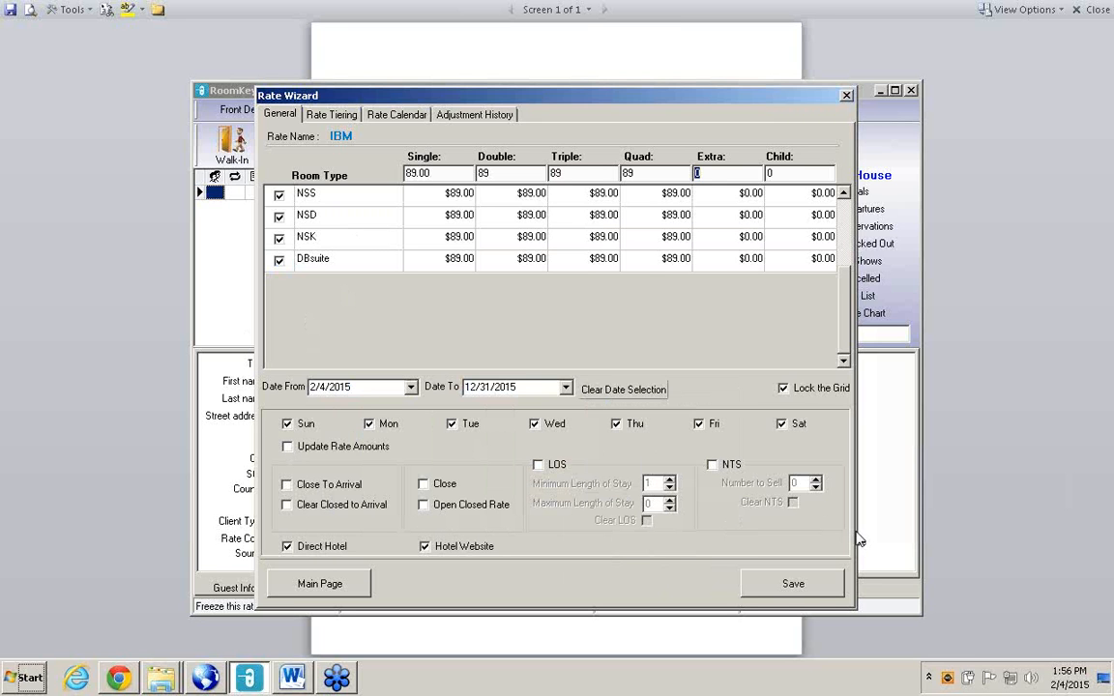
pyautogui.click(811, 590)
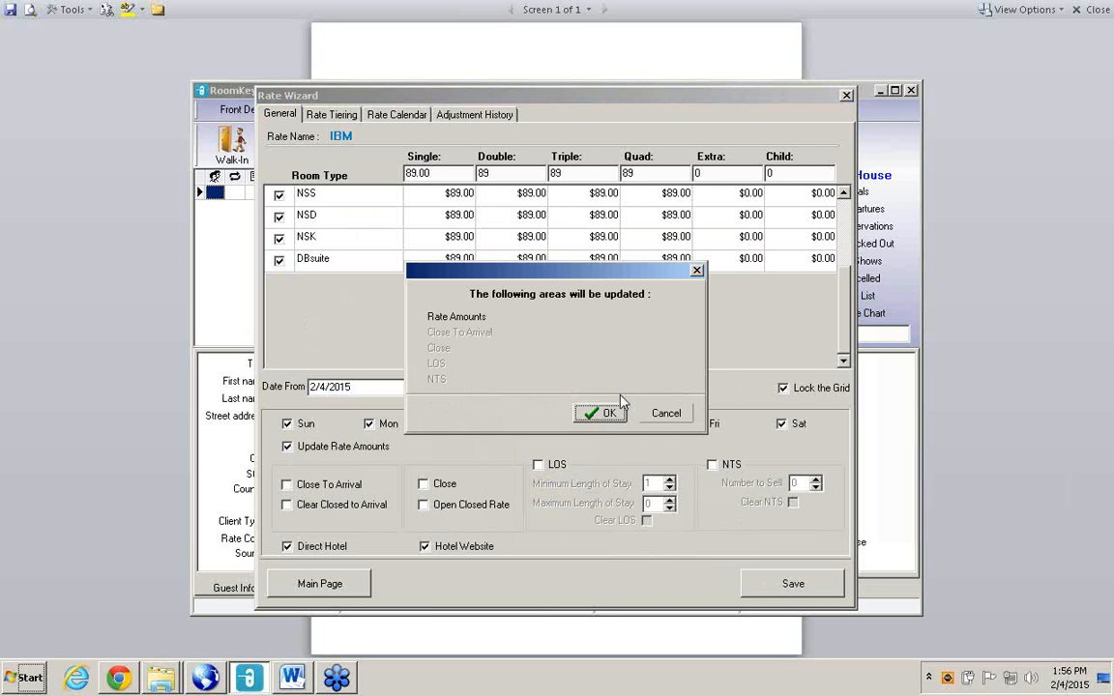
pyautogui.click(604, 419)
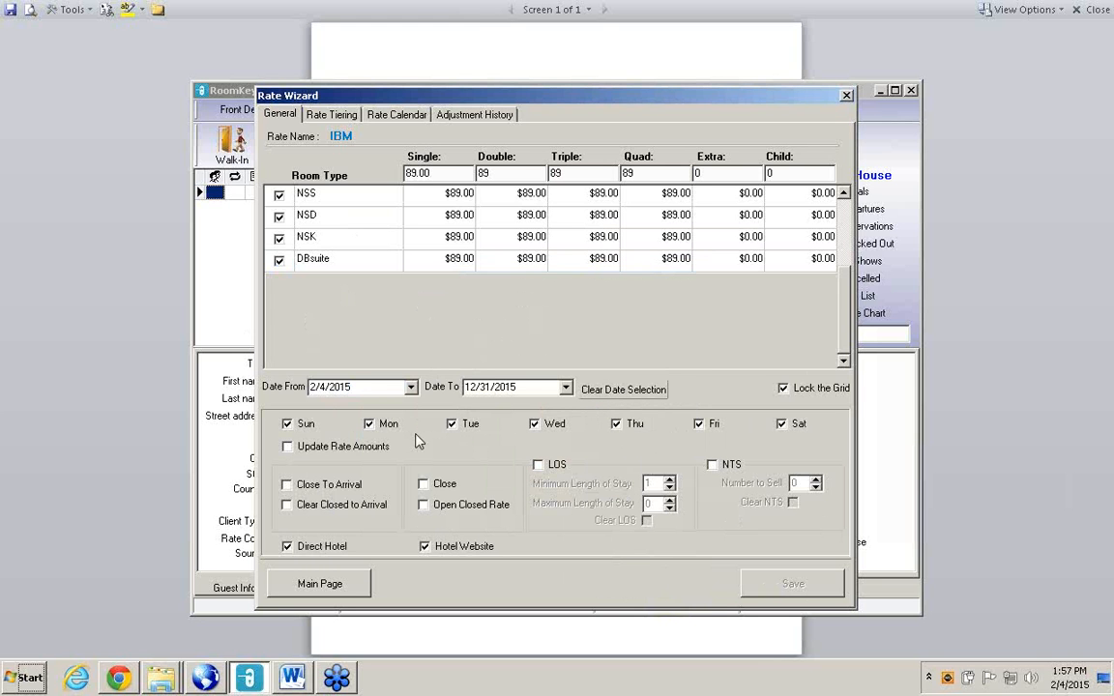
pyautogui.click(351, 585)
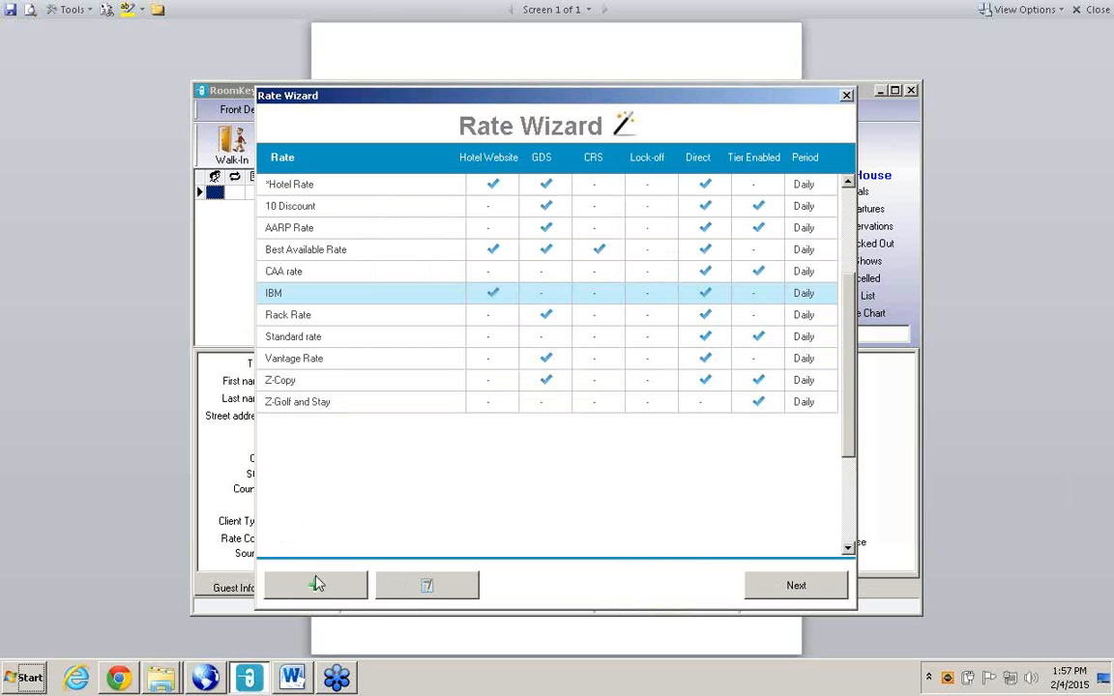
# - Start a new rate in the Corporate category with the rate name Xerox
pyautogui.click(318, 585)
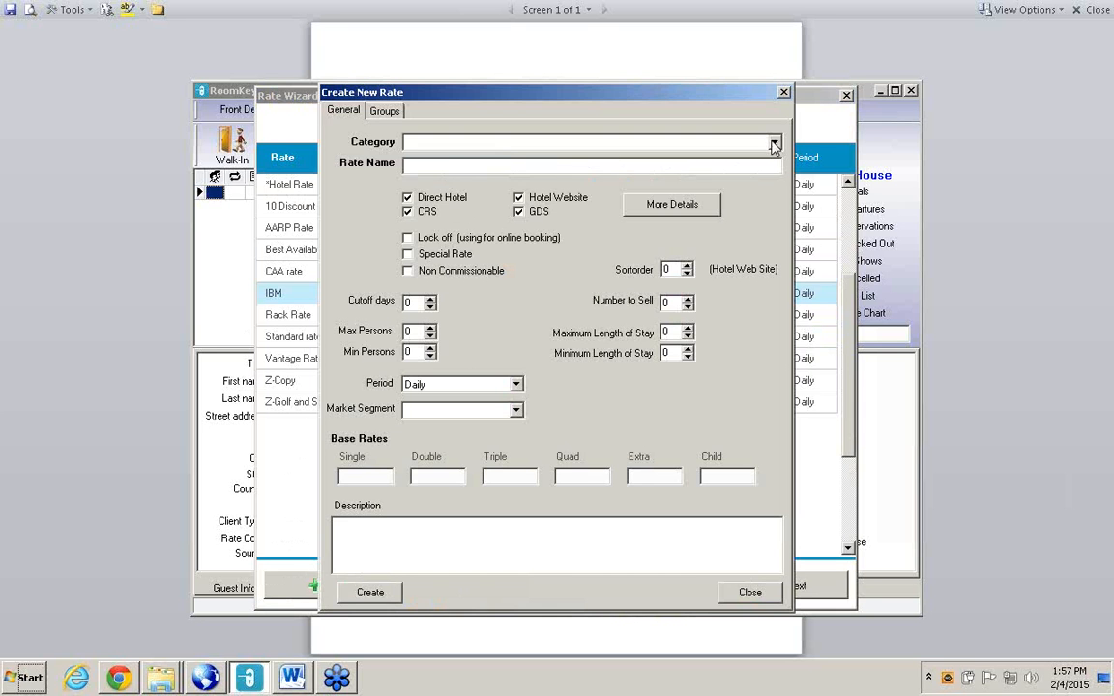
pyautogui.click(775, 143)
pyautogui.click(453, 170)
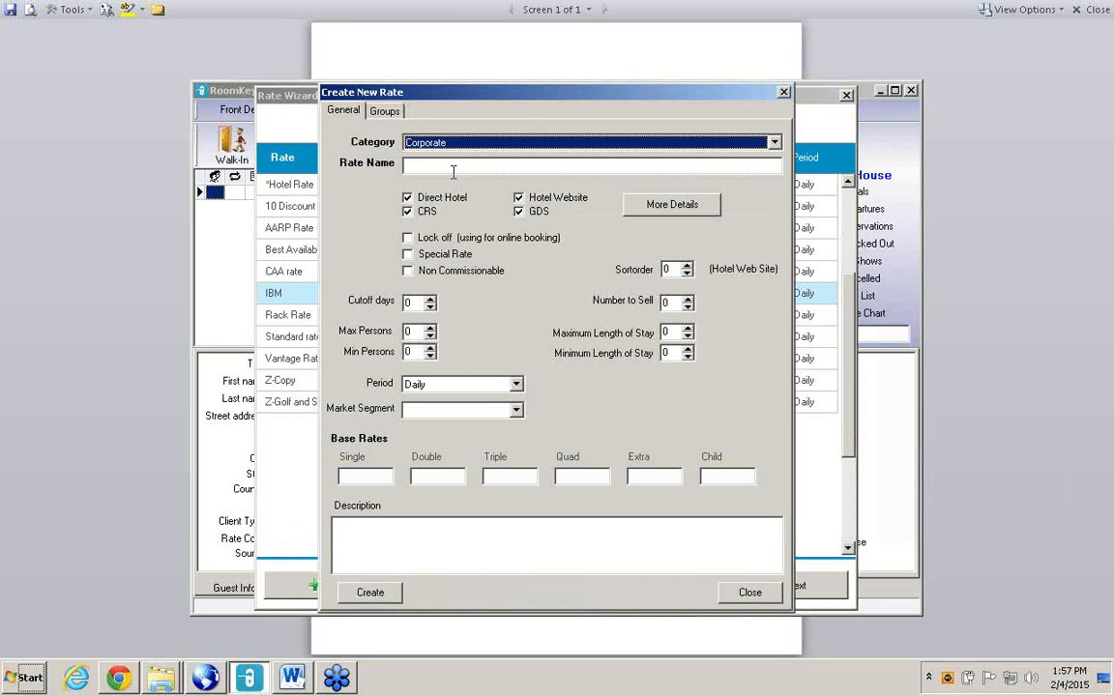
pyautogui.click(443, 168)
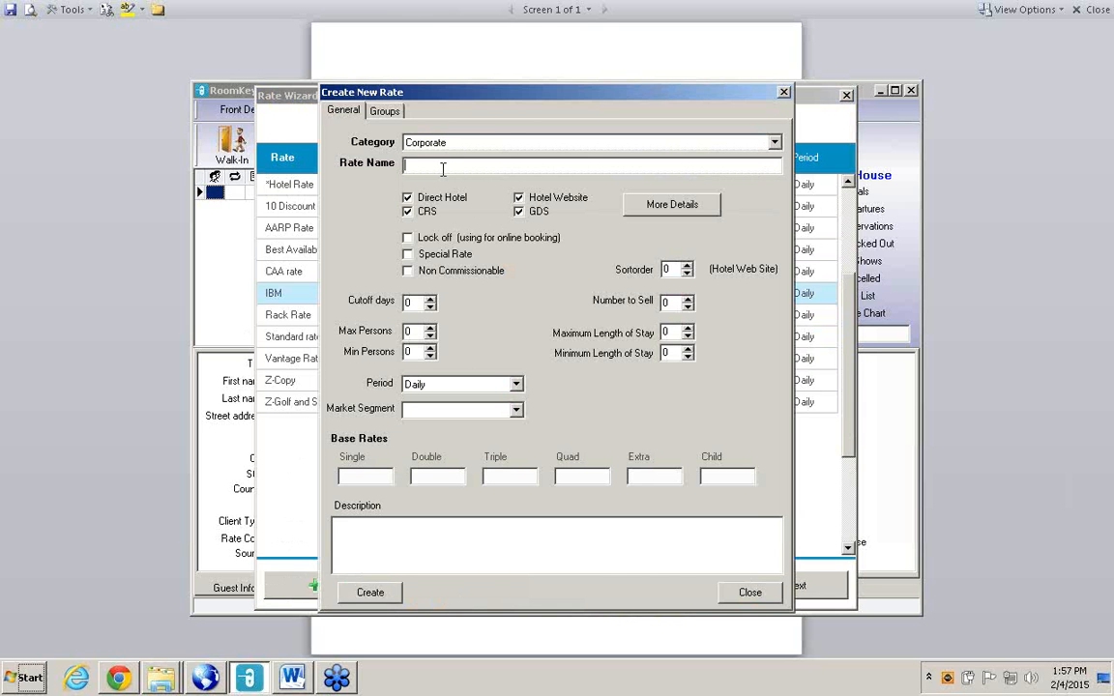
pyautogui.write('Xerox')
# - Exclude CRS and GDS from the Xerox rate, set minimum persons and minimum length of stay to 1, and create it
pyautogui.click(408, 212)
pyautogui.click(520, 212)
pyautogui.click(429, 348)
pyautogui.click(688, 349)
pyautogui.click(372, 593)
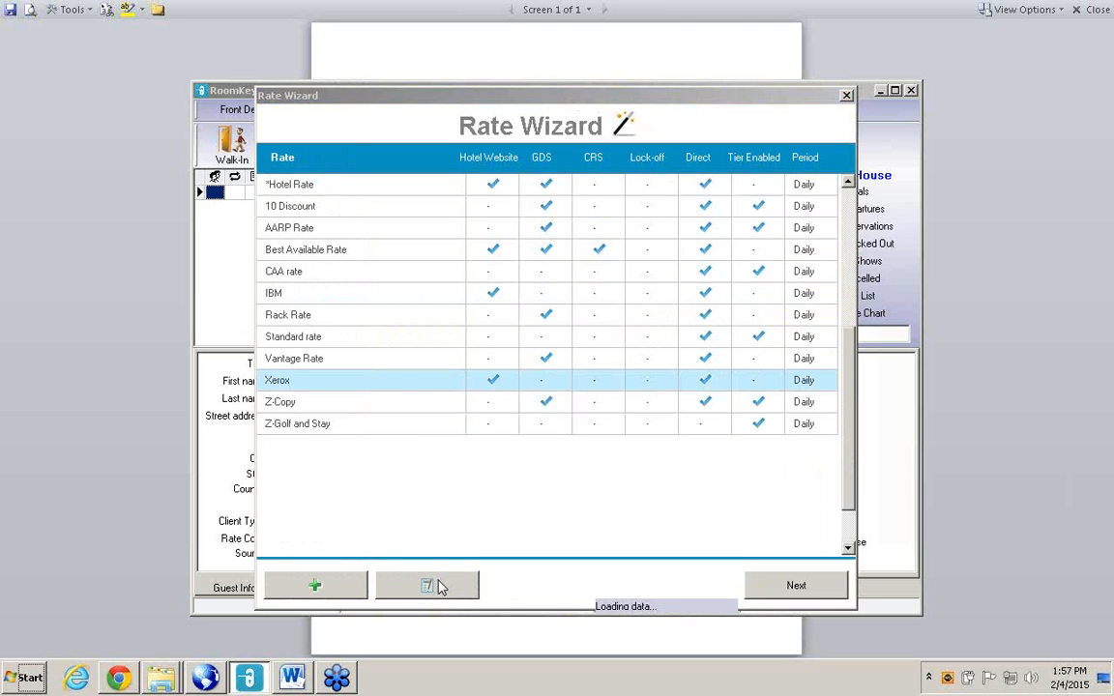
# - Assign the Xerox rate to the corporate client Xerox under both Hotel Direct and Hotel Website, update it, and close the rate details
pyautogui.doubleClick(456, 382)
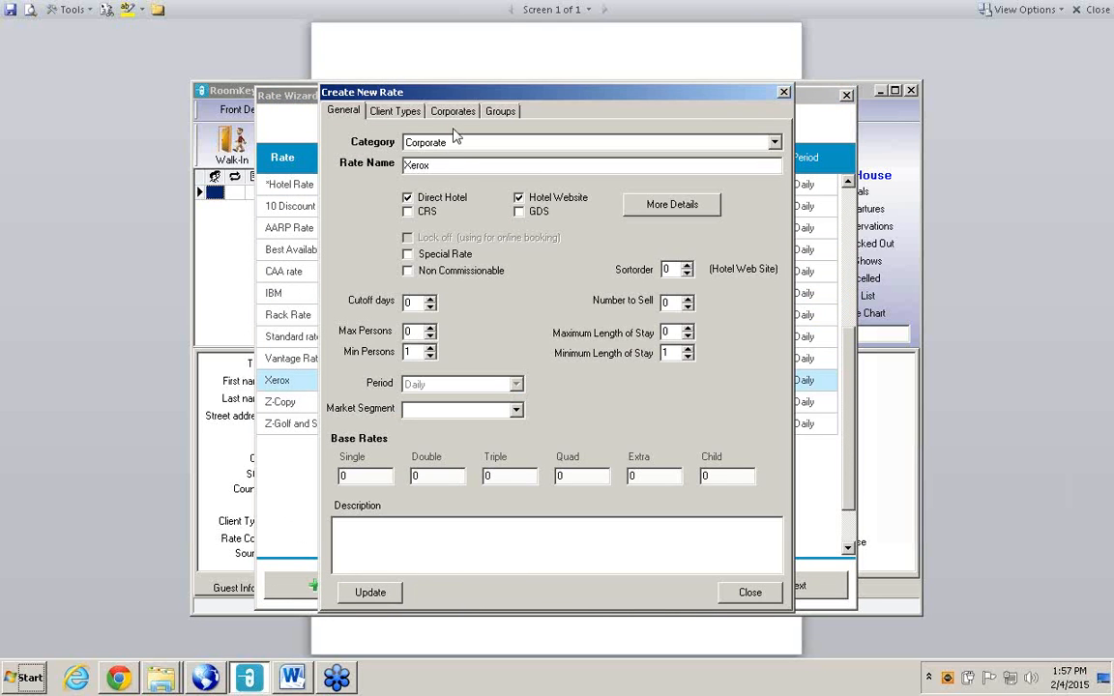
pyautogui.click(455, 111)
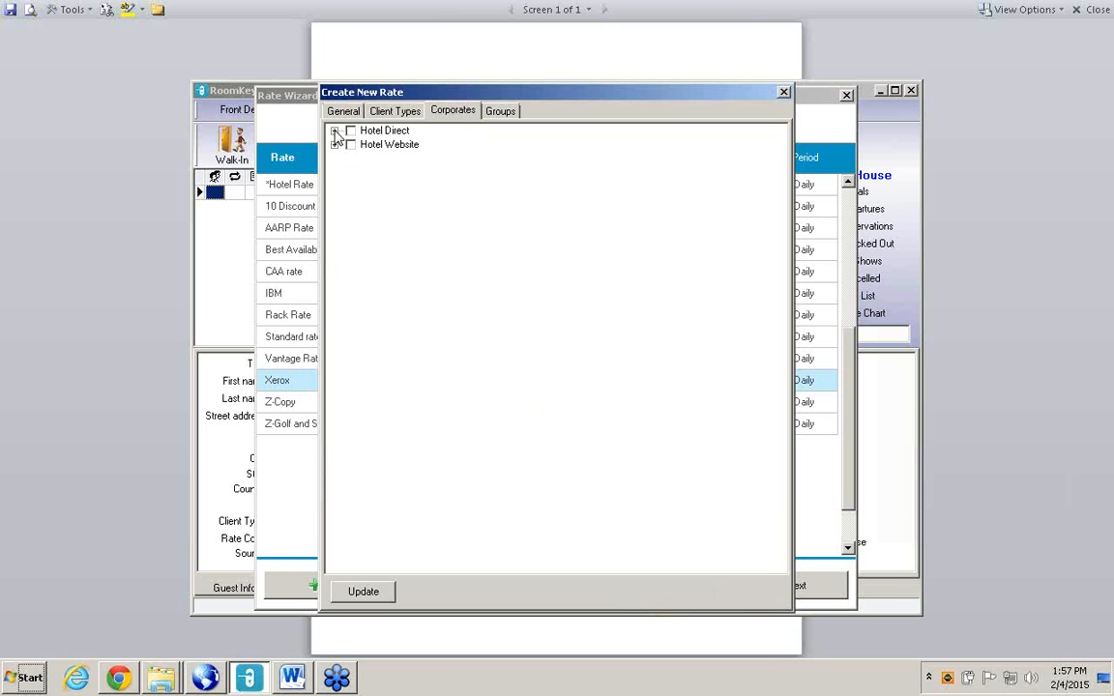
pyautogui.click(334, 132)
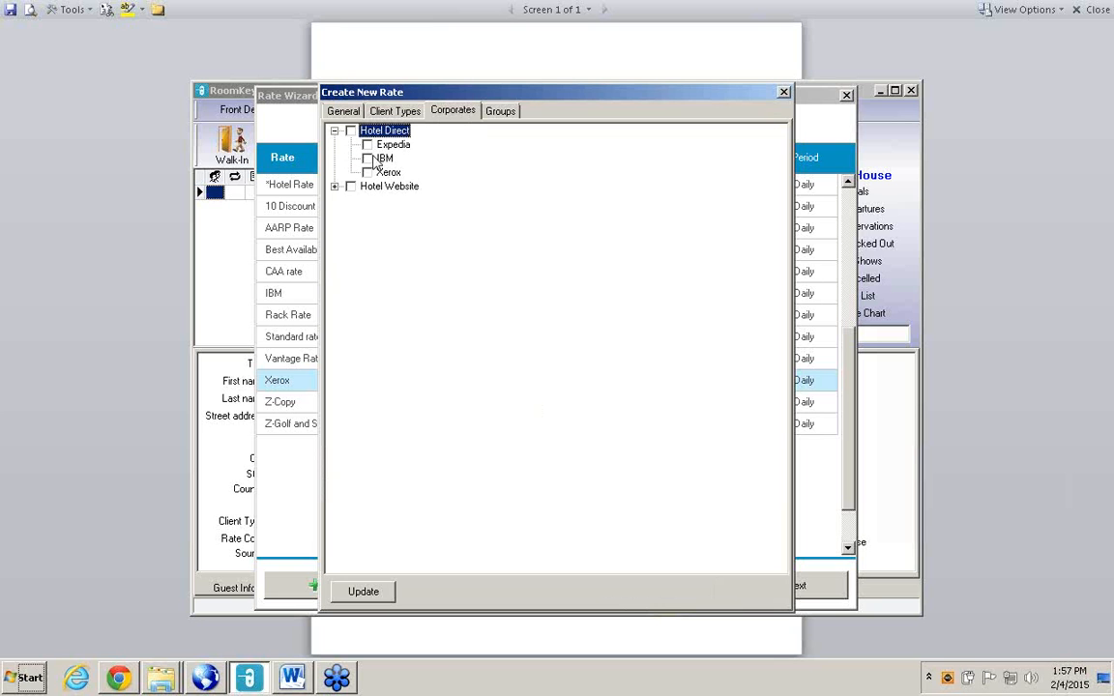
pyautogui.click(367, 172)
pyautogui.click(335, 187)
pyautogui.click(367, 228)
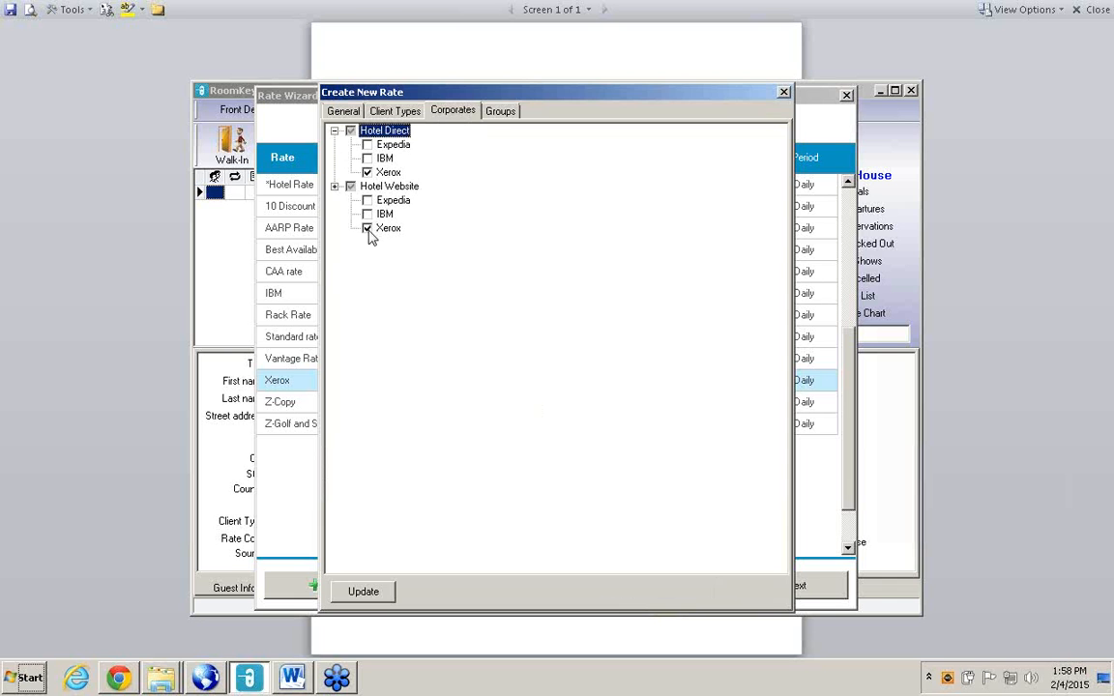
pyautogui.click(364, 591)
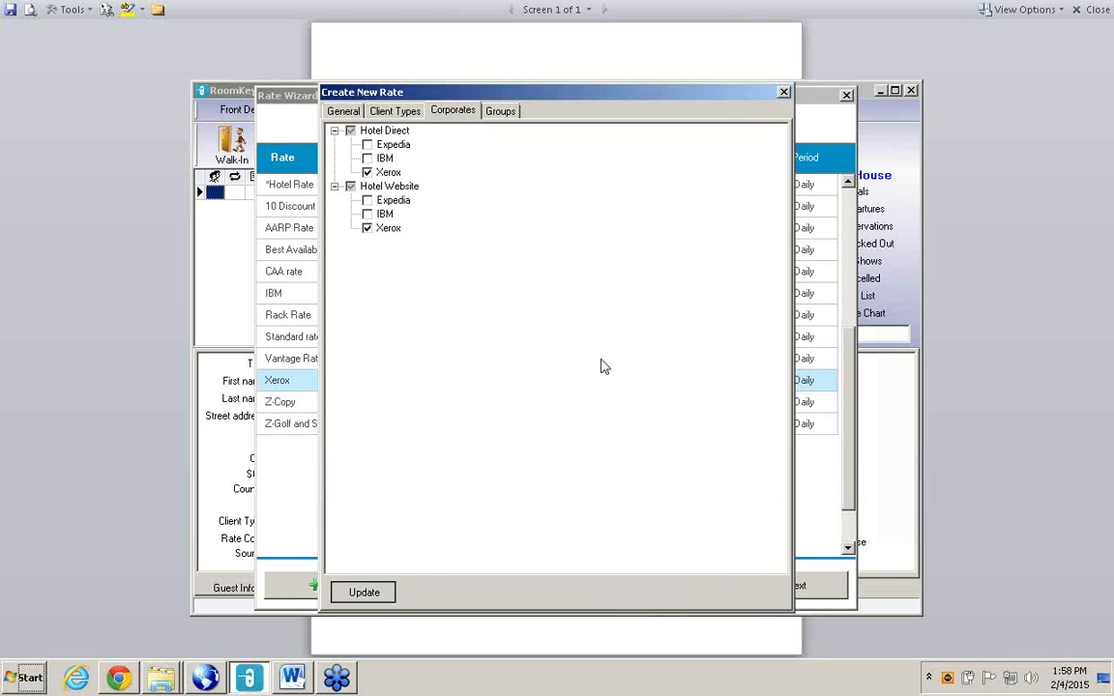
pyautogui.click(785, 97)
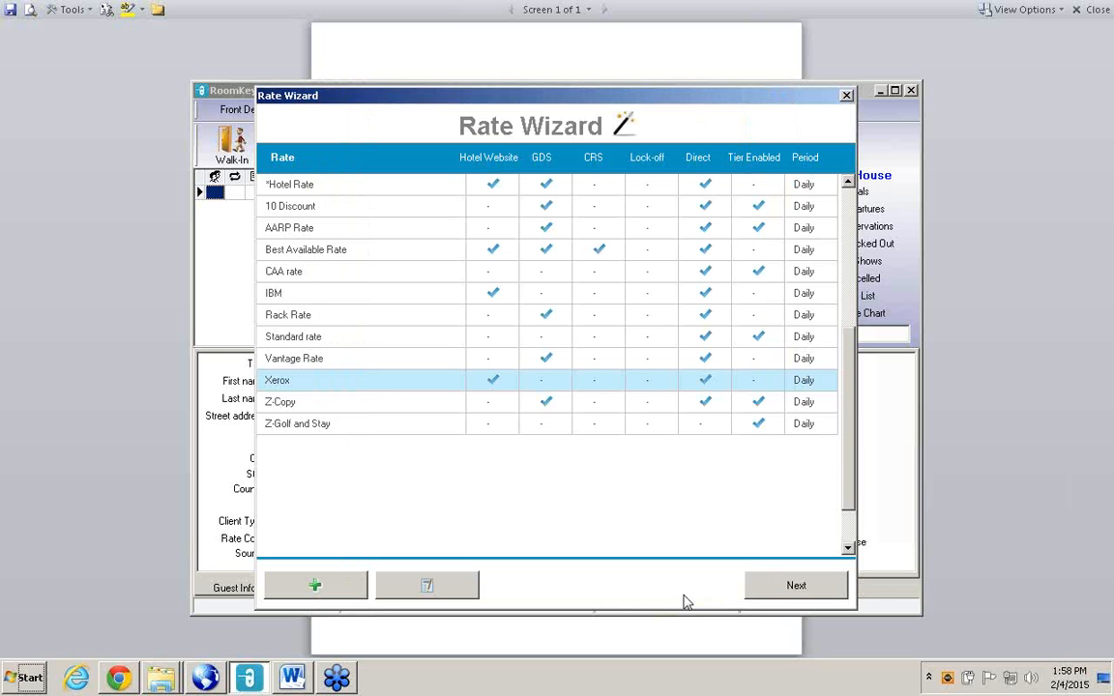
# - Enable rate tiering for the Xerox rate and tier it off the IBM rate
pyautogui.click(796, 587)
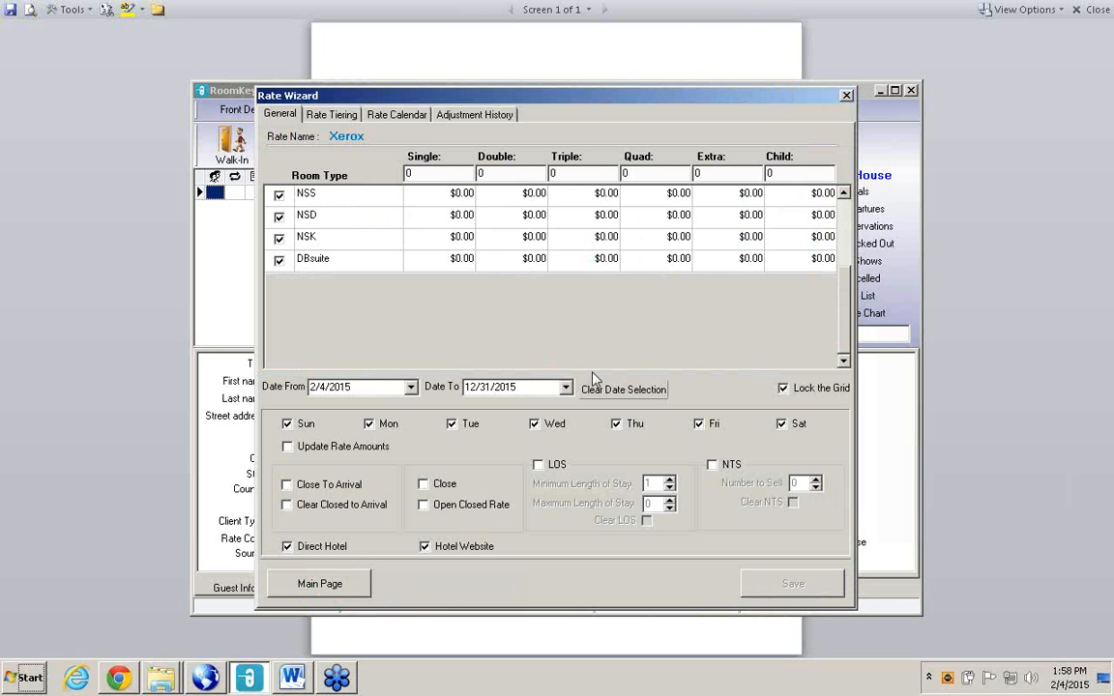
pyautogui.click(323, 117)
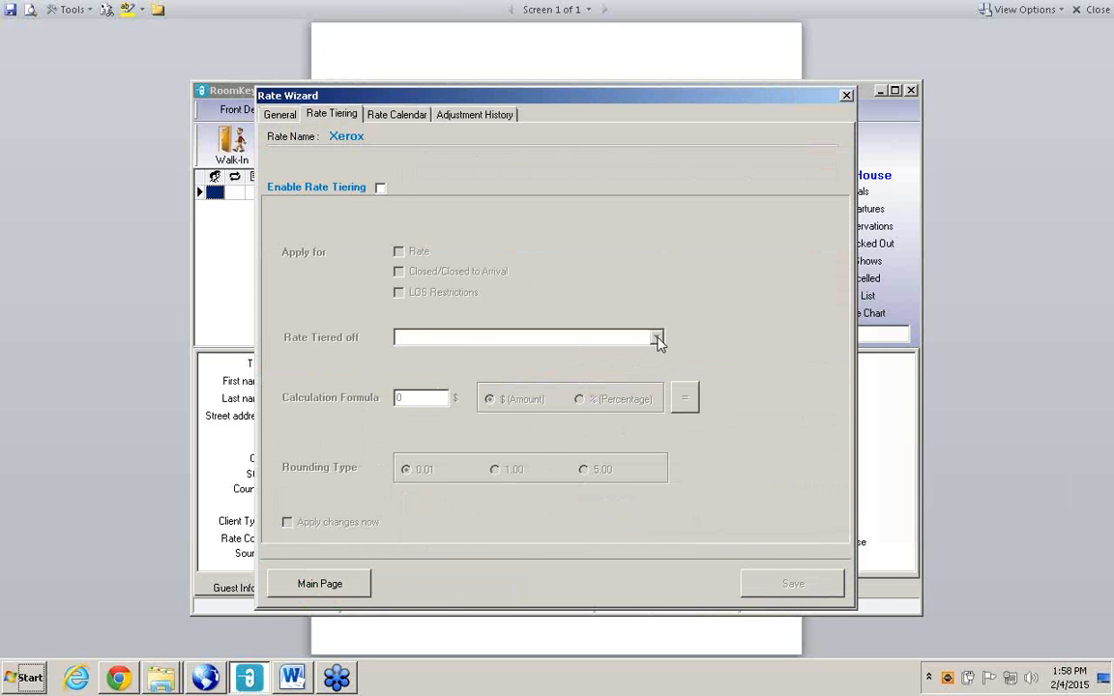
pyautogui.click(381, 190)
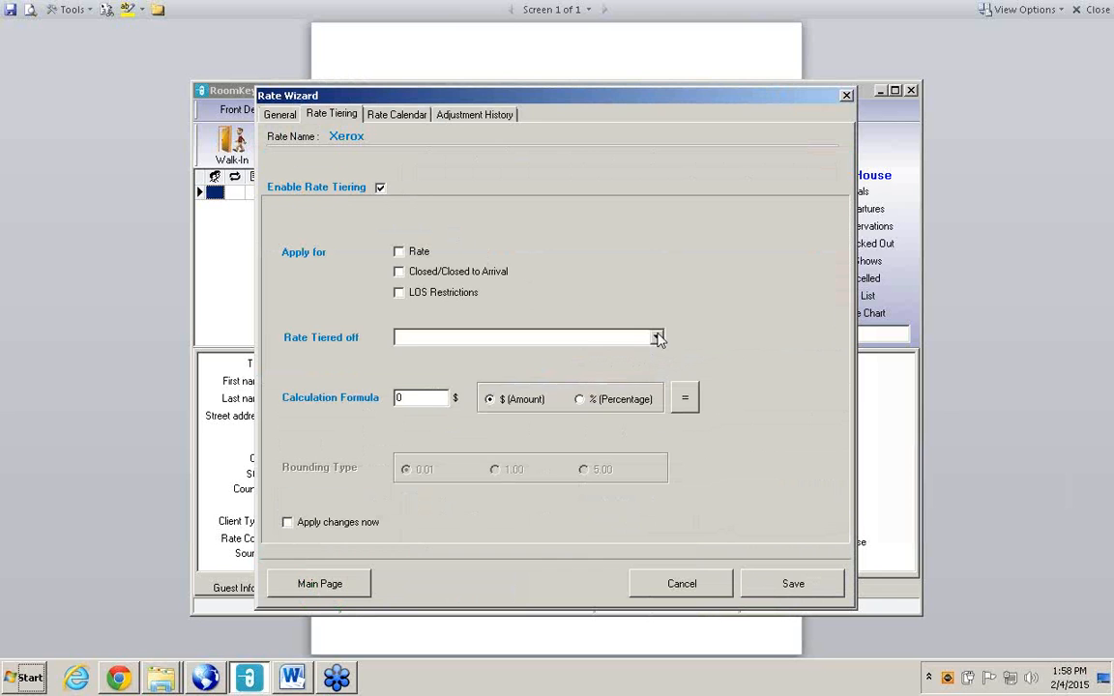
pyautogui.click(657, 338)
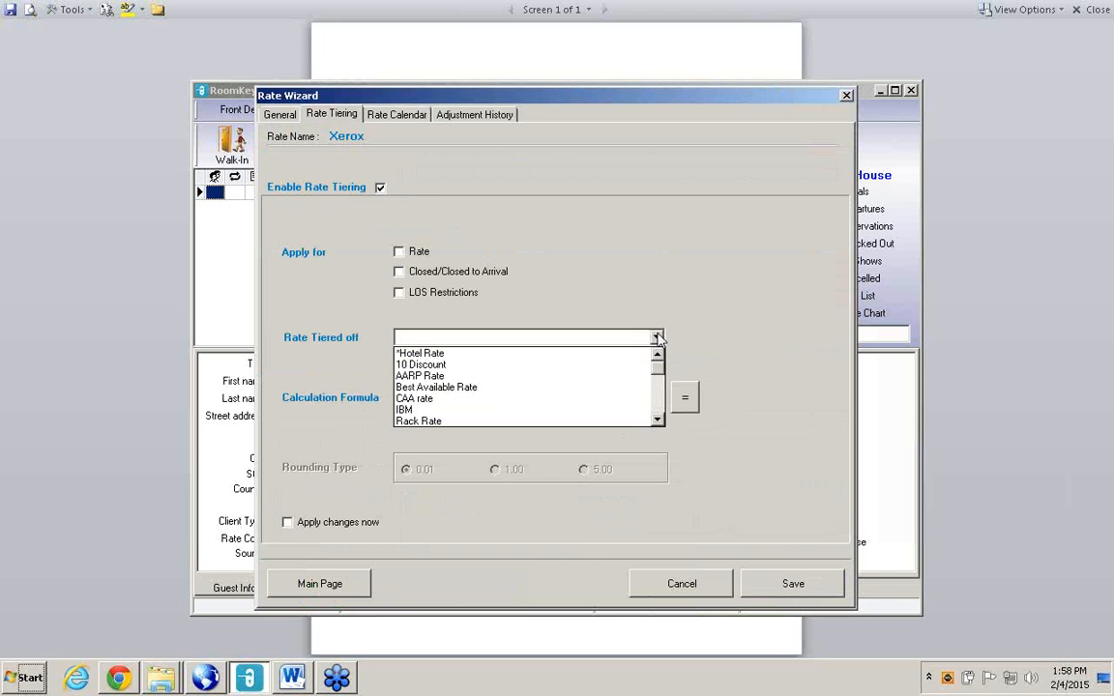
pyautogui.click(405, 410)
# - Apply the Xerox tiering to Rate, Closed/Closed to Arrival and LOS Restrictions, have the changes applied now, and save
pyautogui.click(399, 253)
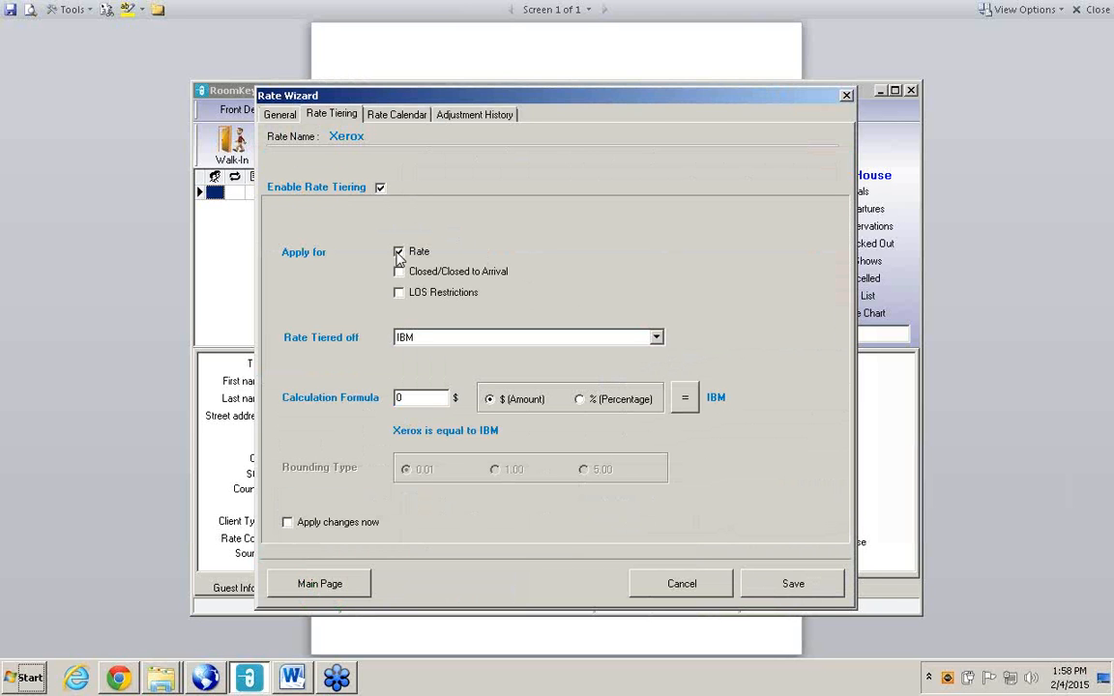
pyautogui.click(398, 273)
pyautogui.click(288, 525)
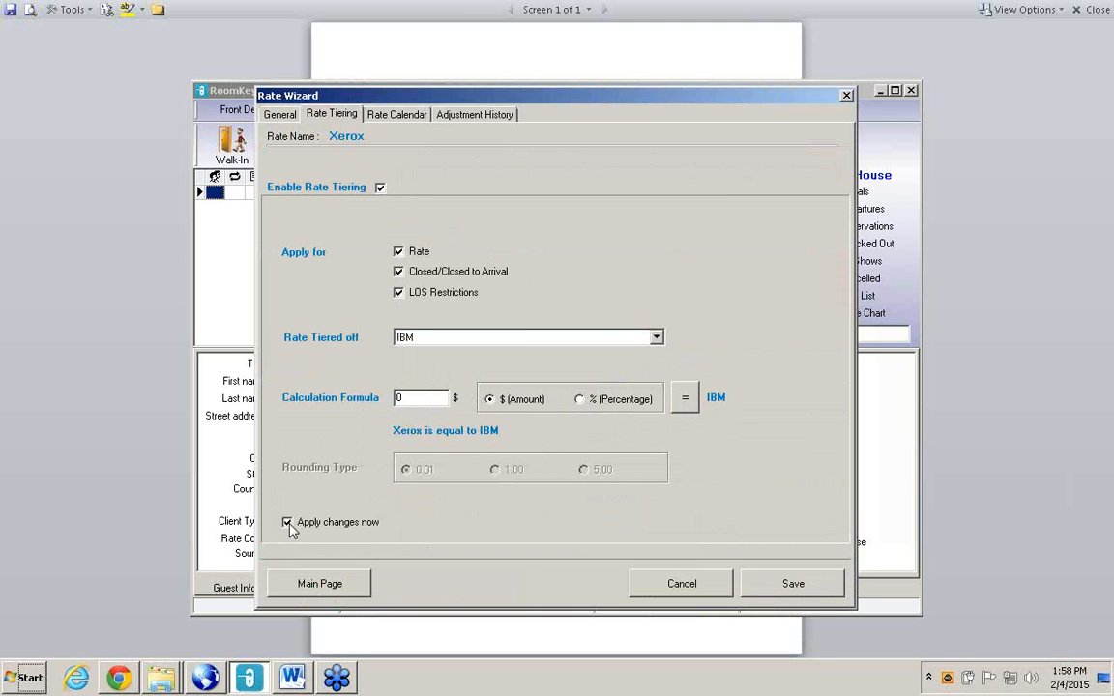
pyautogui.click(788, 586)
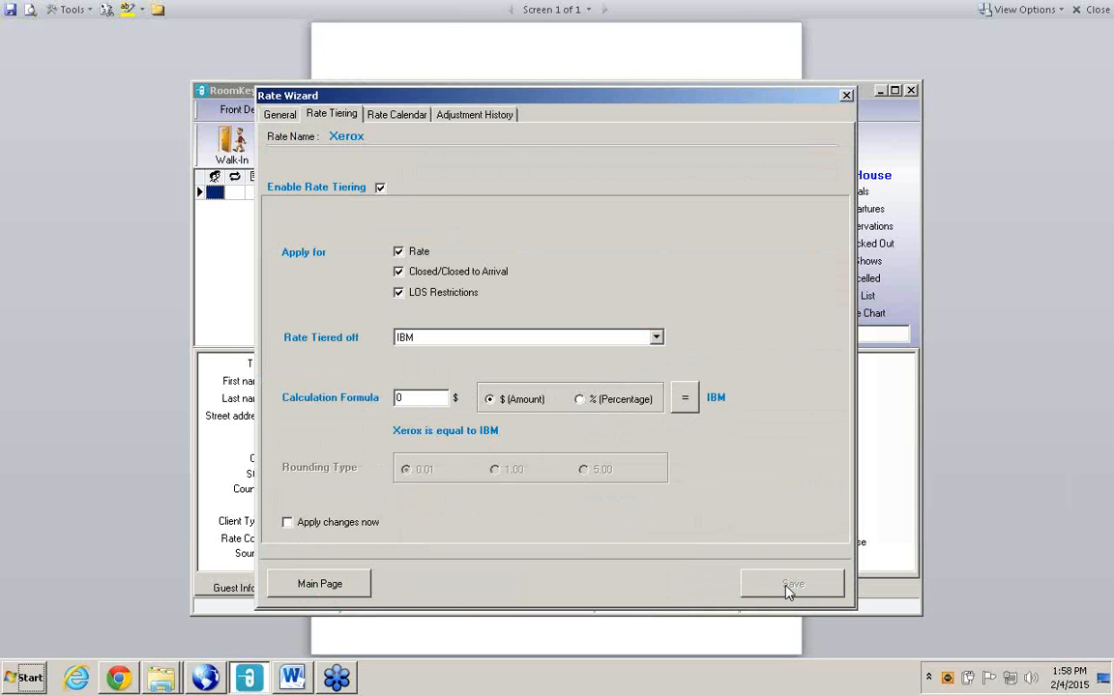
# - Check the Xerox rate calendar for room type NSS and rate type Hotel Direct, and close the Rate Wizard
pyautogui.click(407, 116)
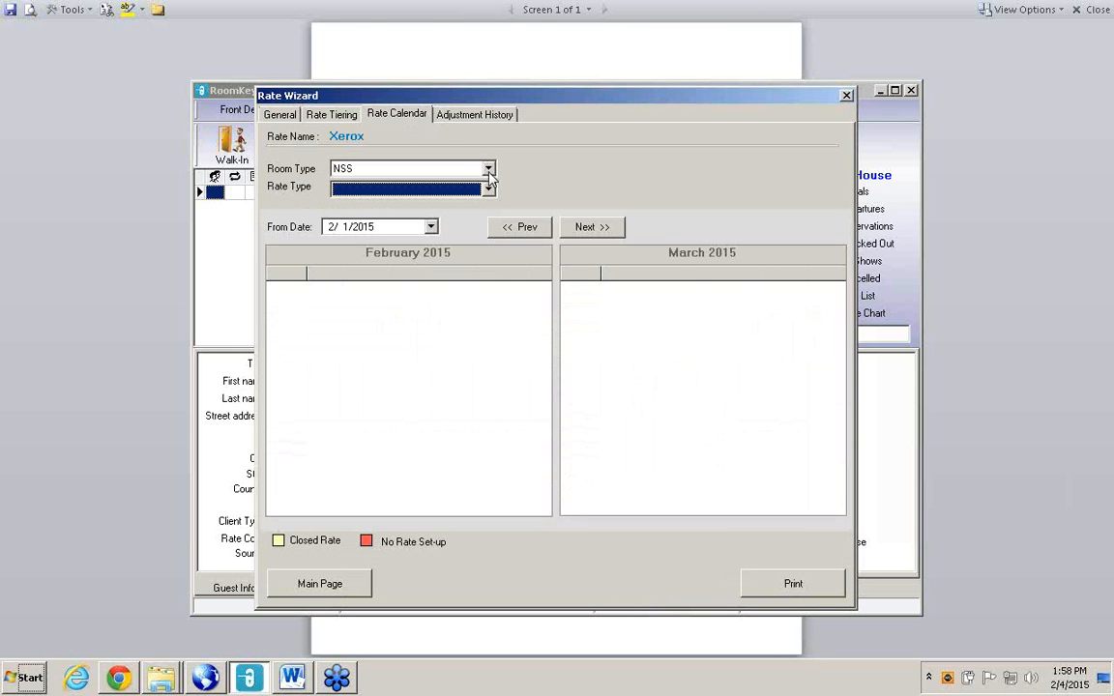
pyautogui.click(489, 189)
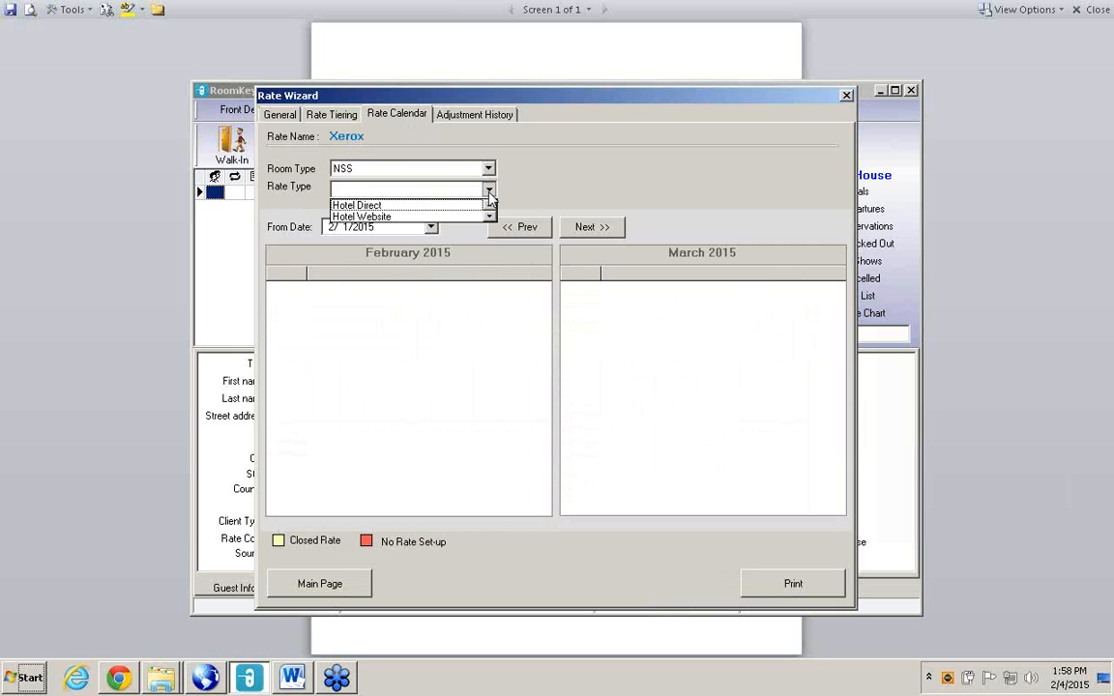
pyautogui.click(416, 205)
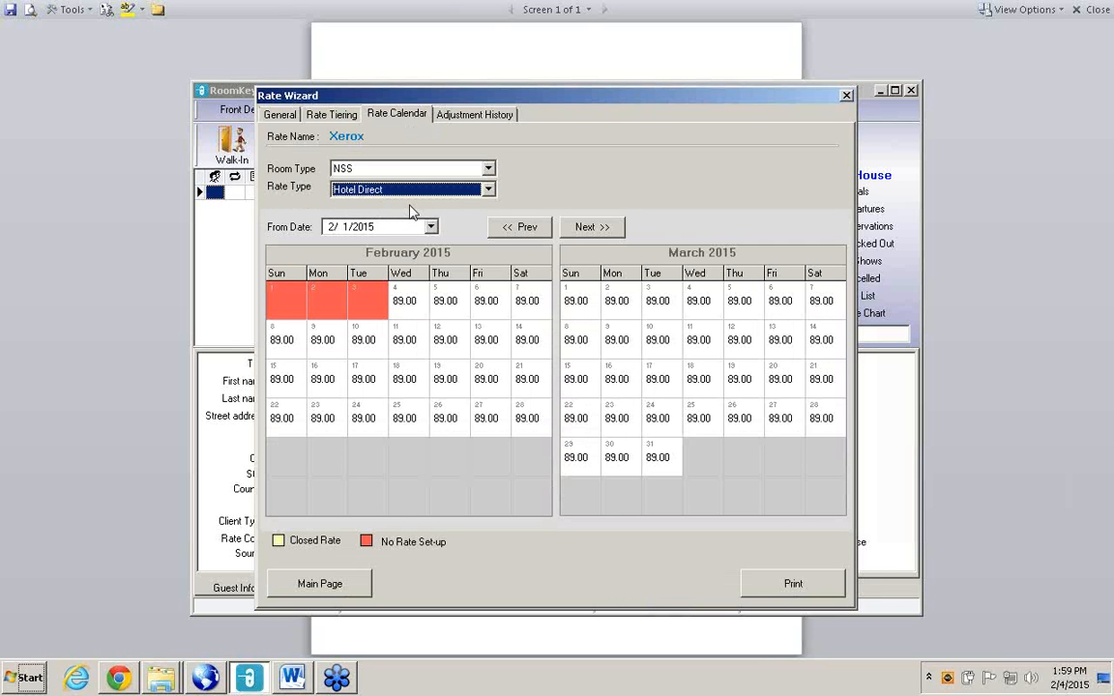
pyautogui.click(846, 96)
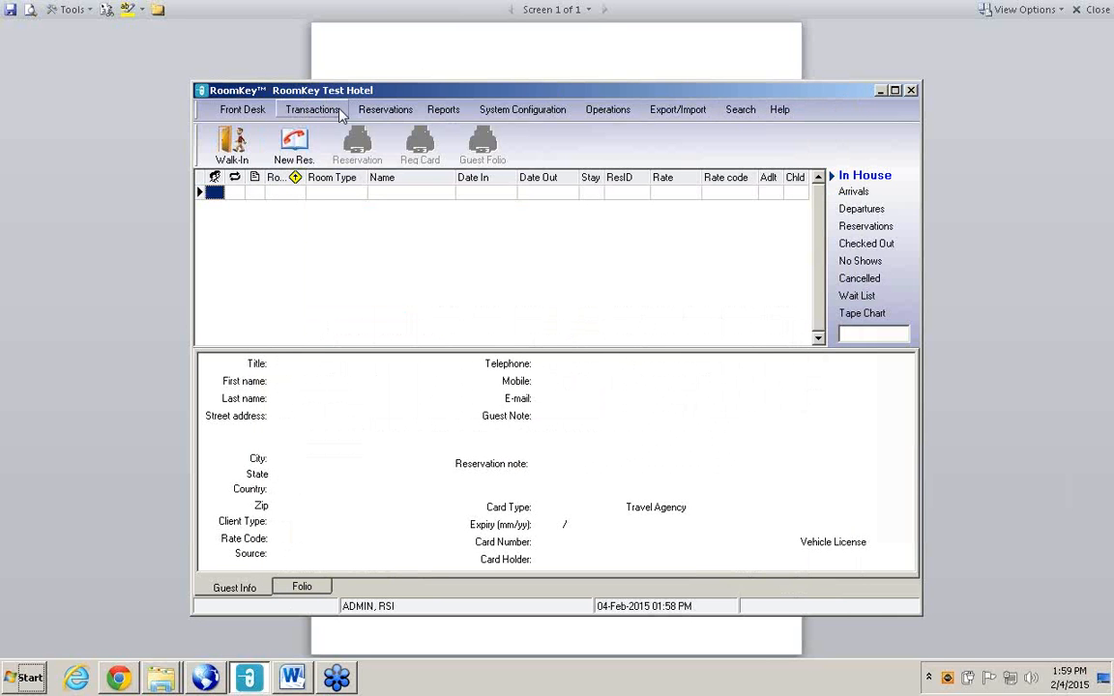
# - Start a new reservation for client type CORP and company IBM, refresh the calendar, and view the rates offered for room type NSS-Q
pyautogui.click(296, 143)
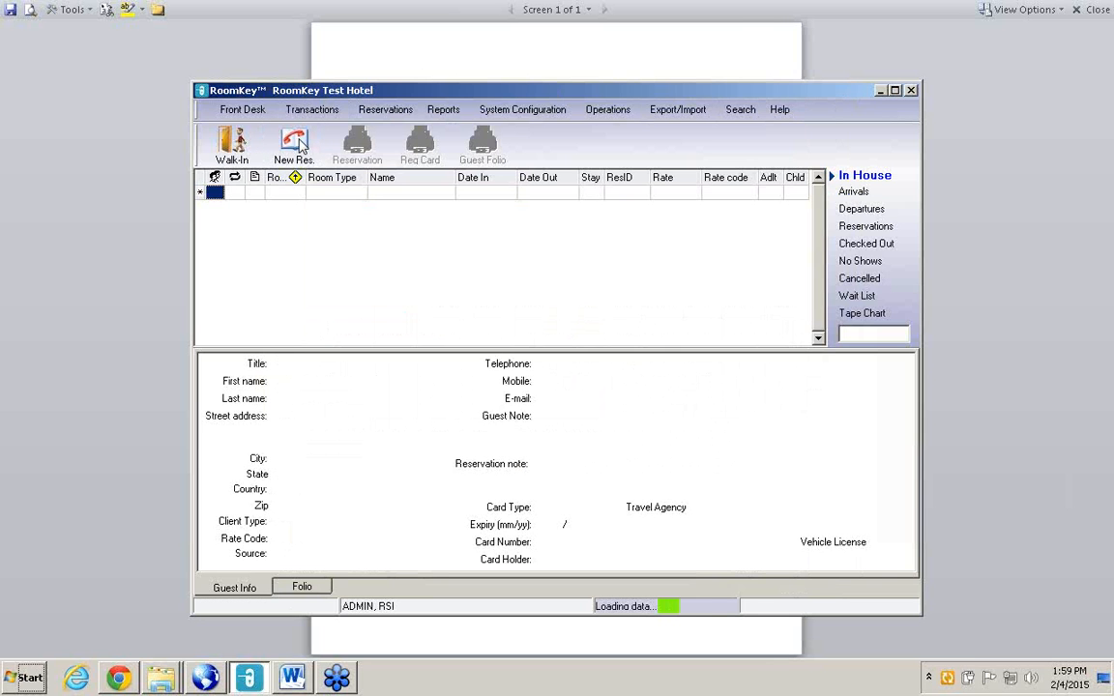
pyautogui.click(450, 122)
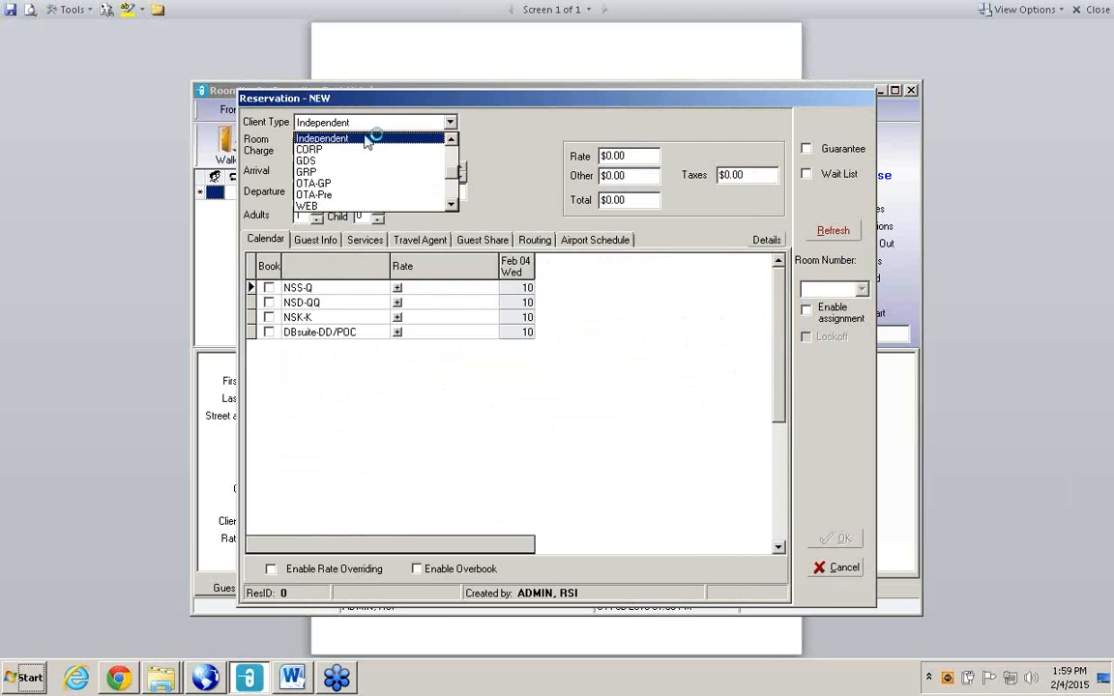
pyautogui.click(319, 150)
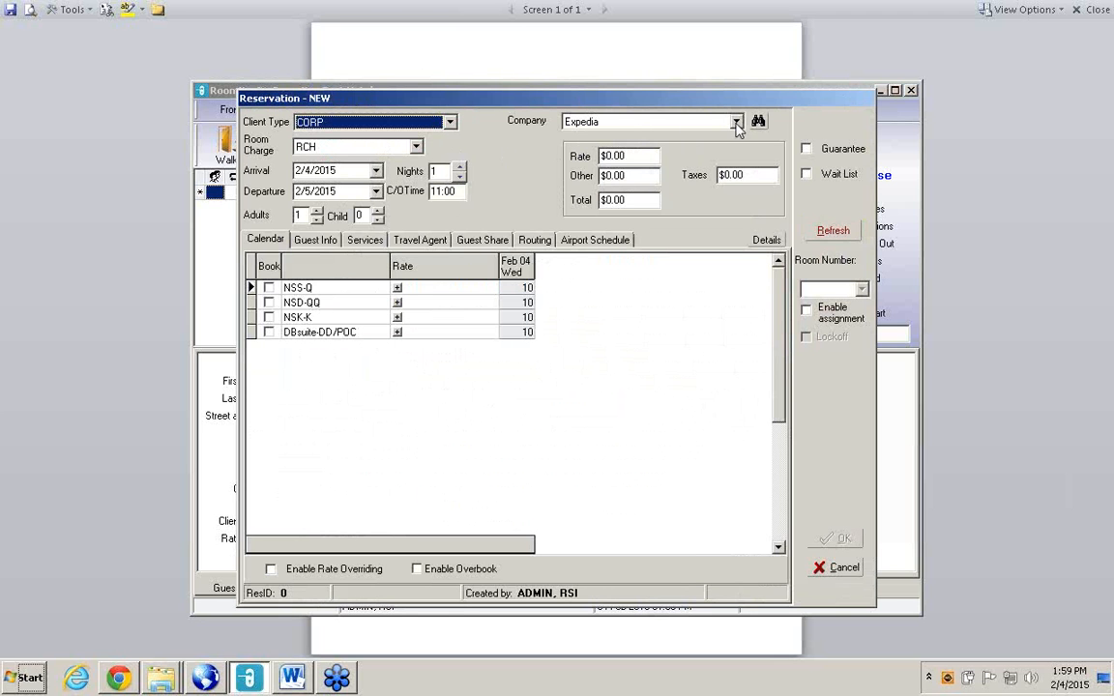
pyautogui.click(737, 121)
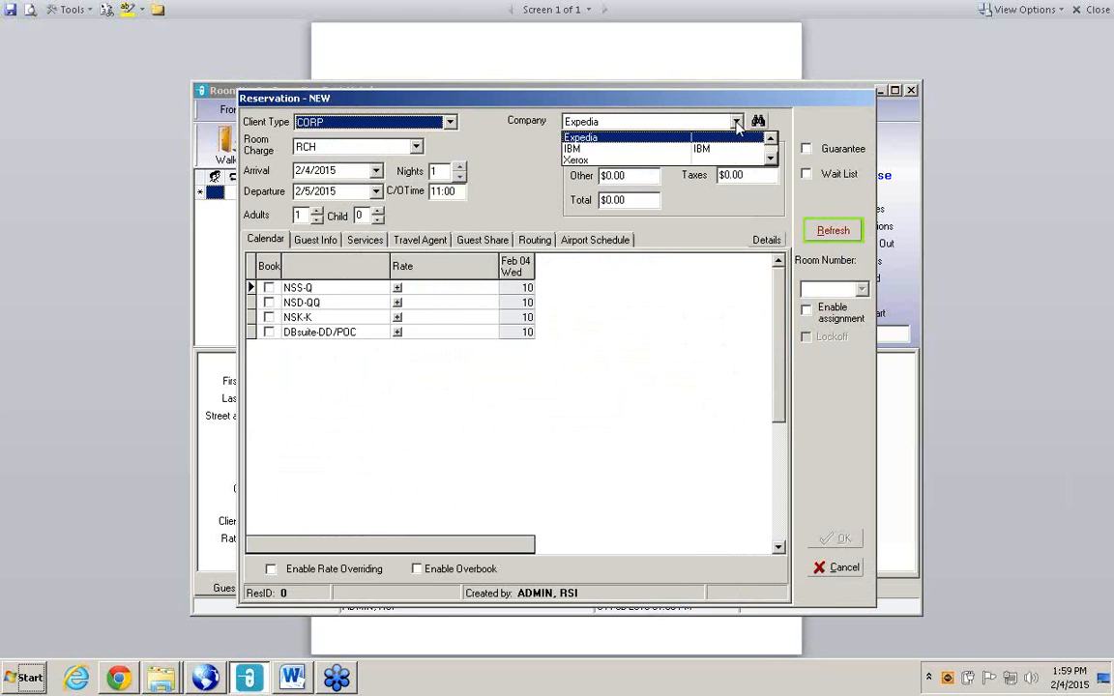
pyautogui.click(619, 150)
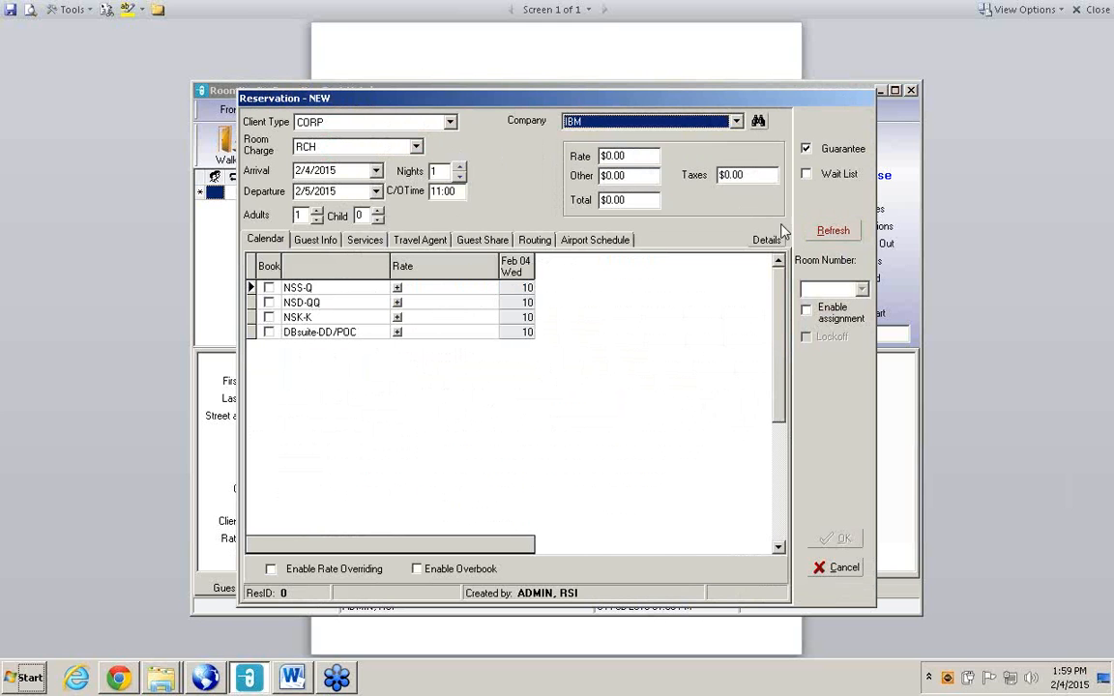
pyautogui.click(824, 234)
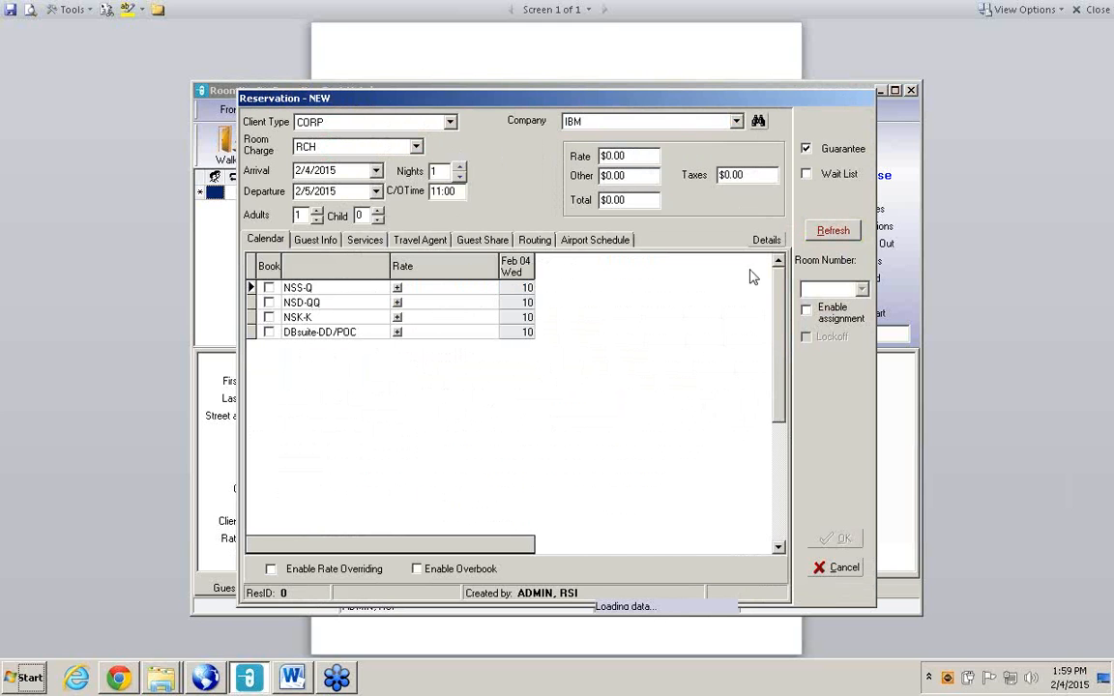
pyautogui.click(397, 288)
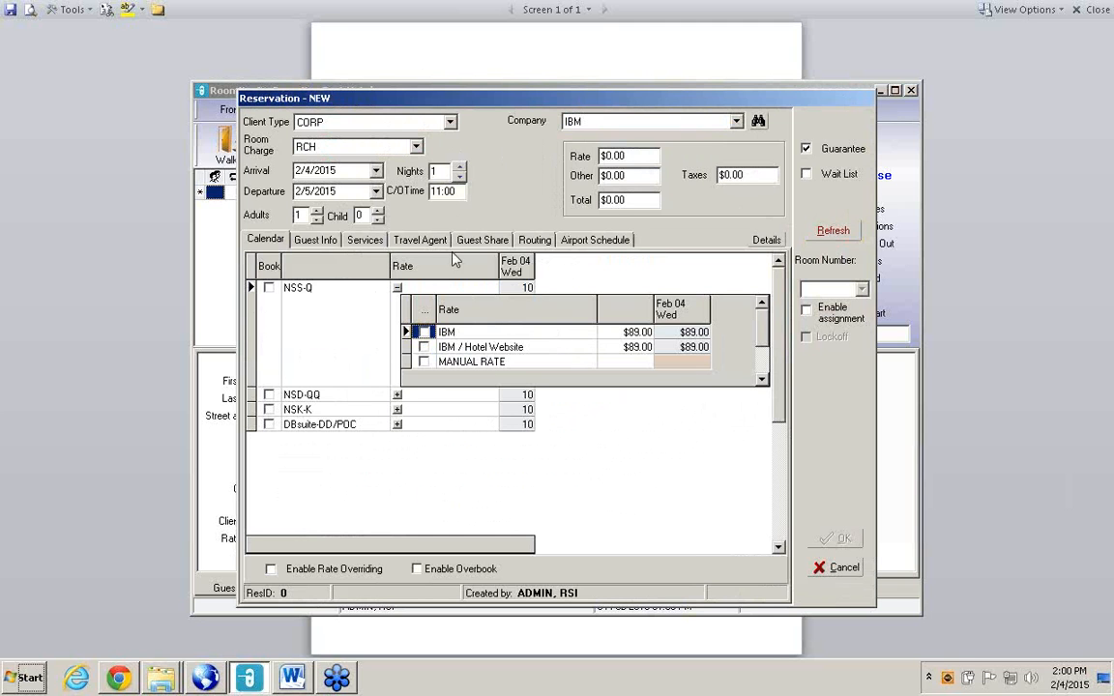
# - Switch the reservation's client type to Independent, refresh the calendar, view the NSS-Q rates, and cancel the reservation
pyautogui.click(450, 123)
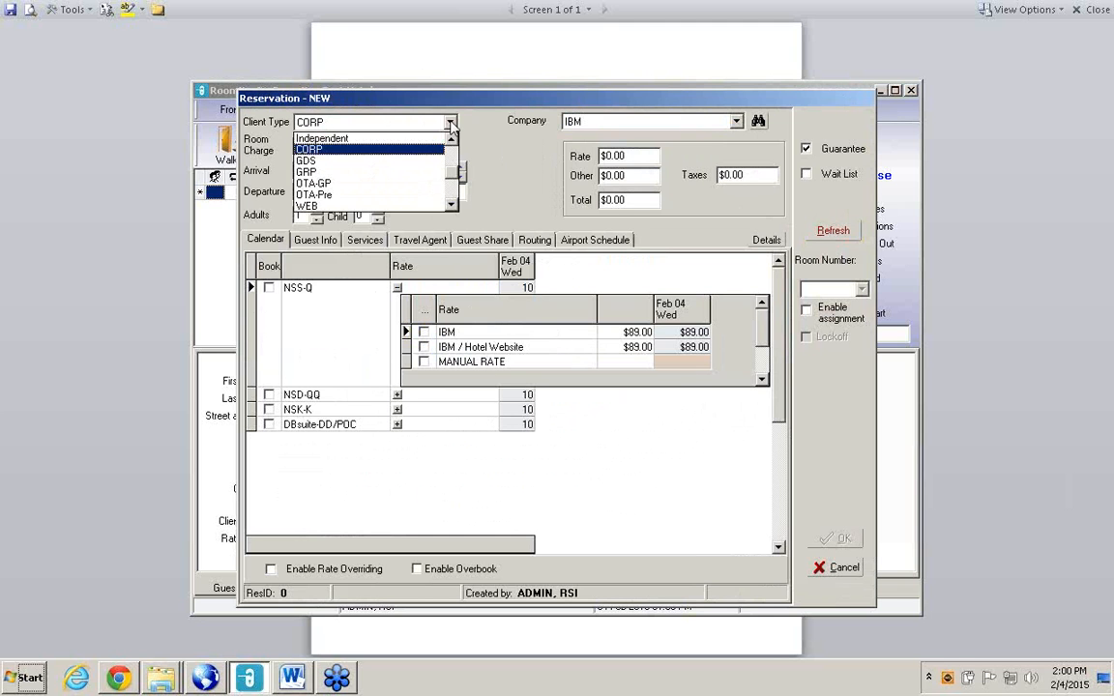
pyautogui.click(351, 139)
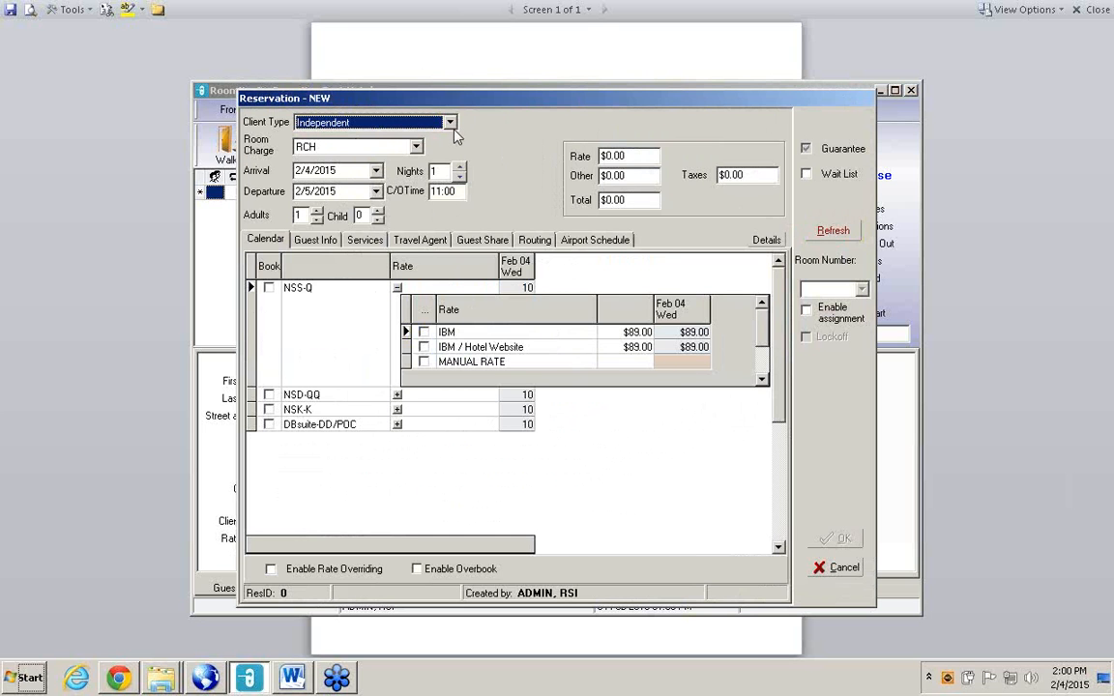
pyautogui.click(827, 234)
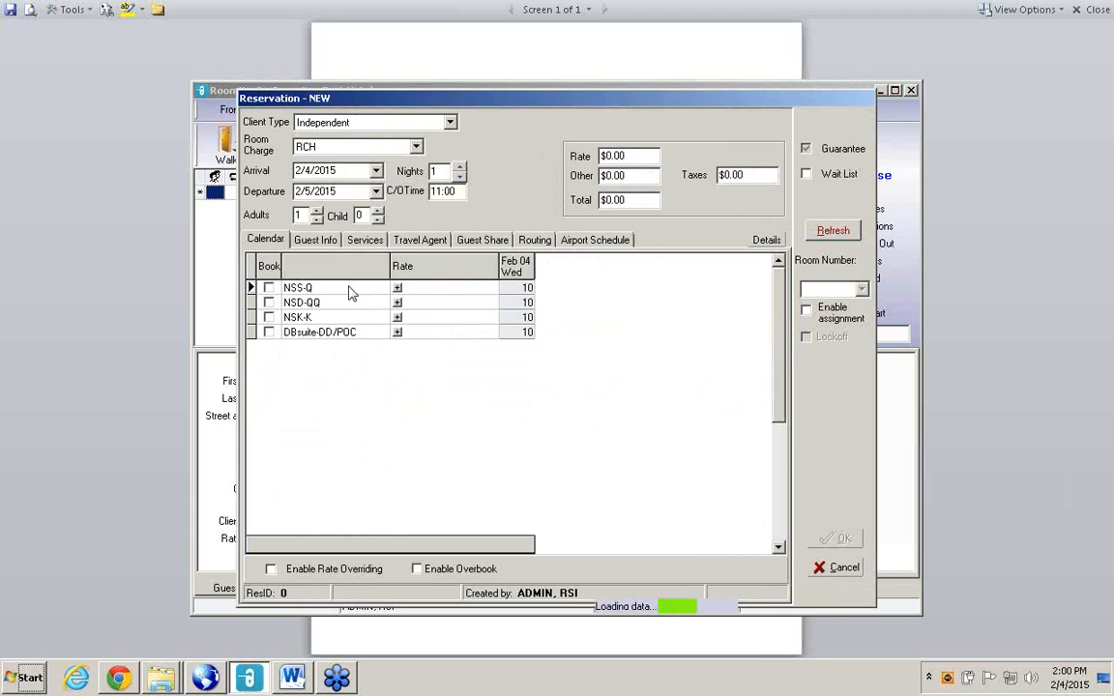
pyautogui.click(399, 291)
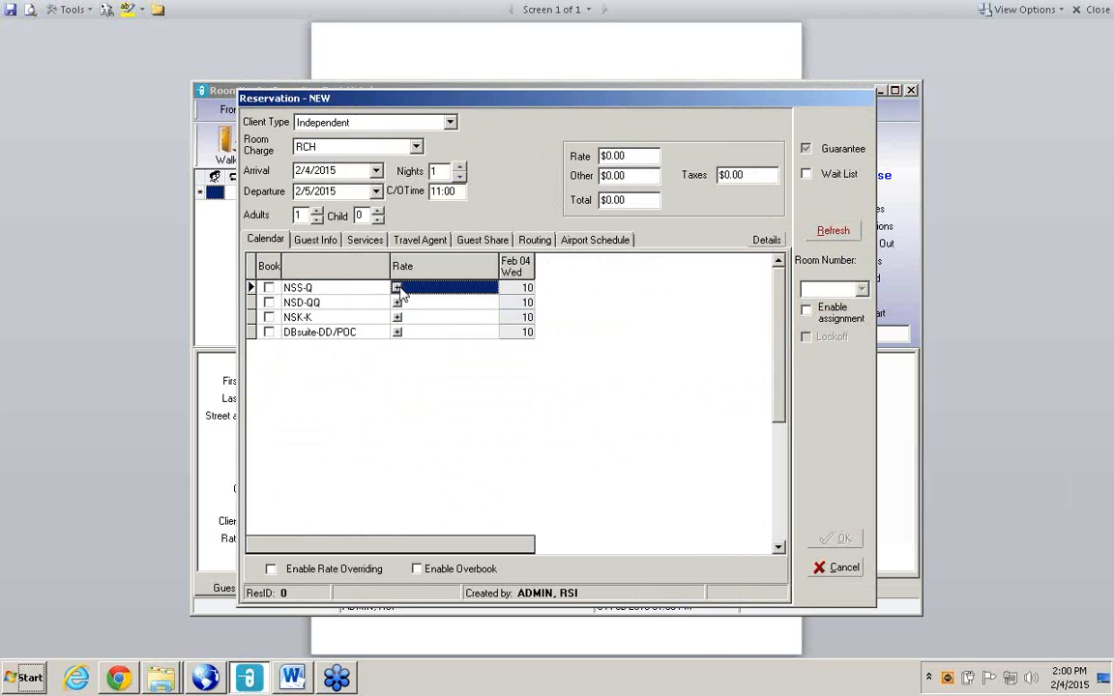
pyautogui.click(396, 290)
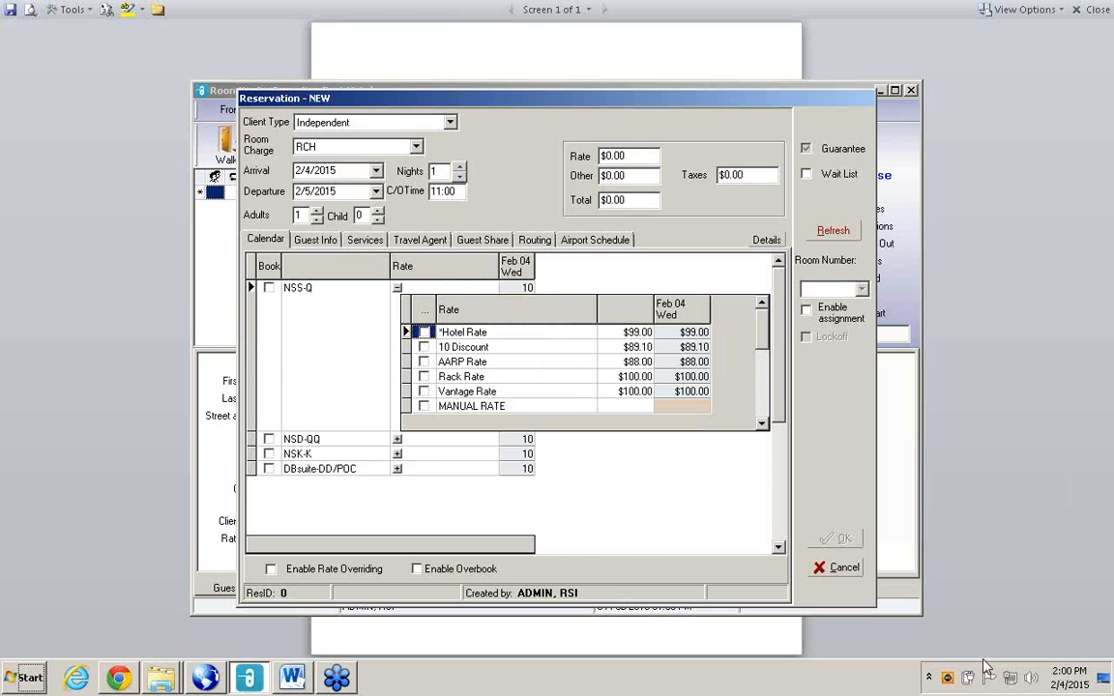
pyautogui.click(860, 569)
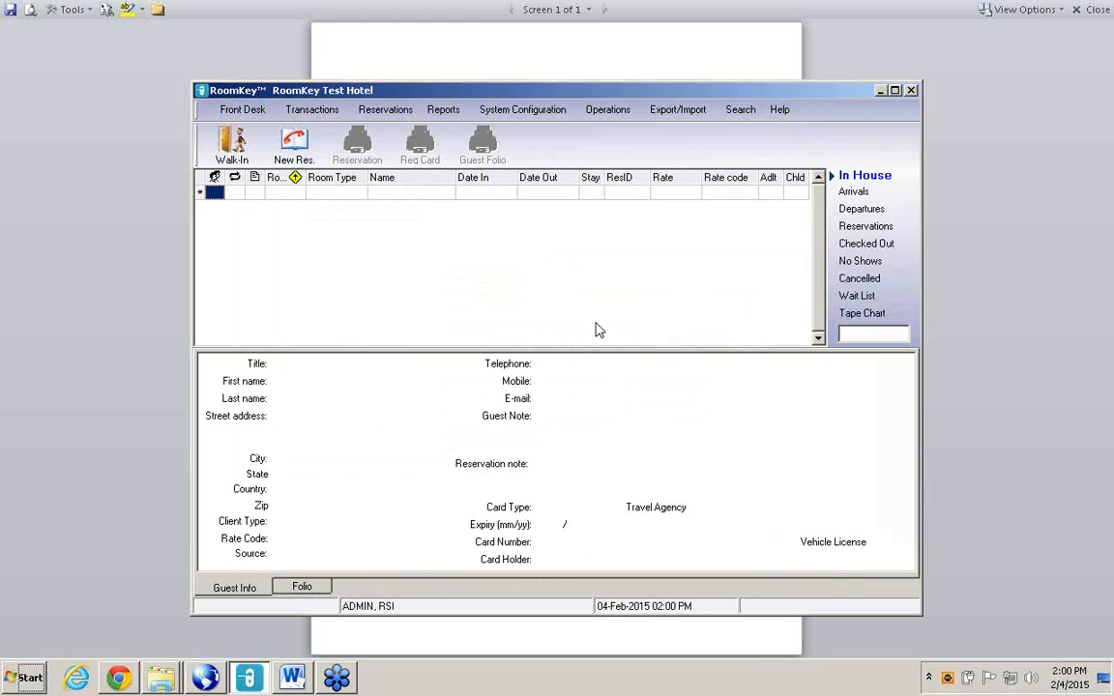
# - Start another new reservation, view the NSS-Q rates and the description of the *Hotel Rate, and collapse the rate list
pyautogui.click(863, 244)
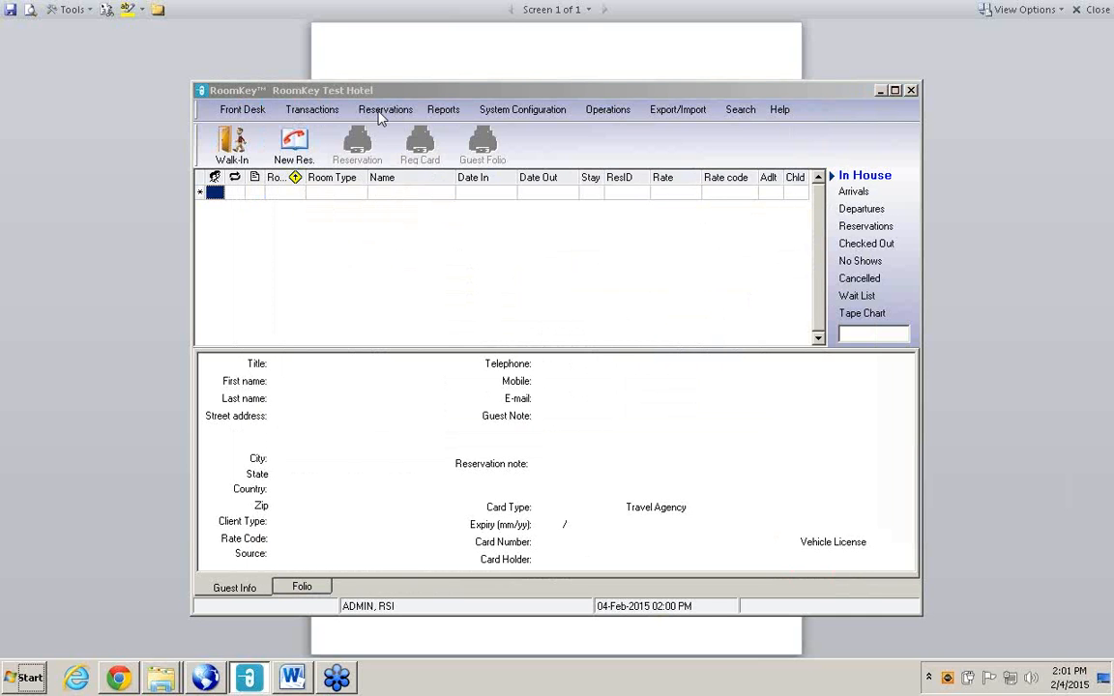
pyautogui.click(293, 150)
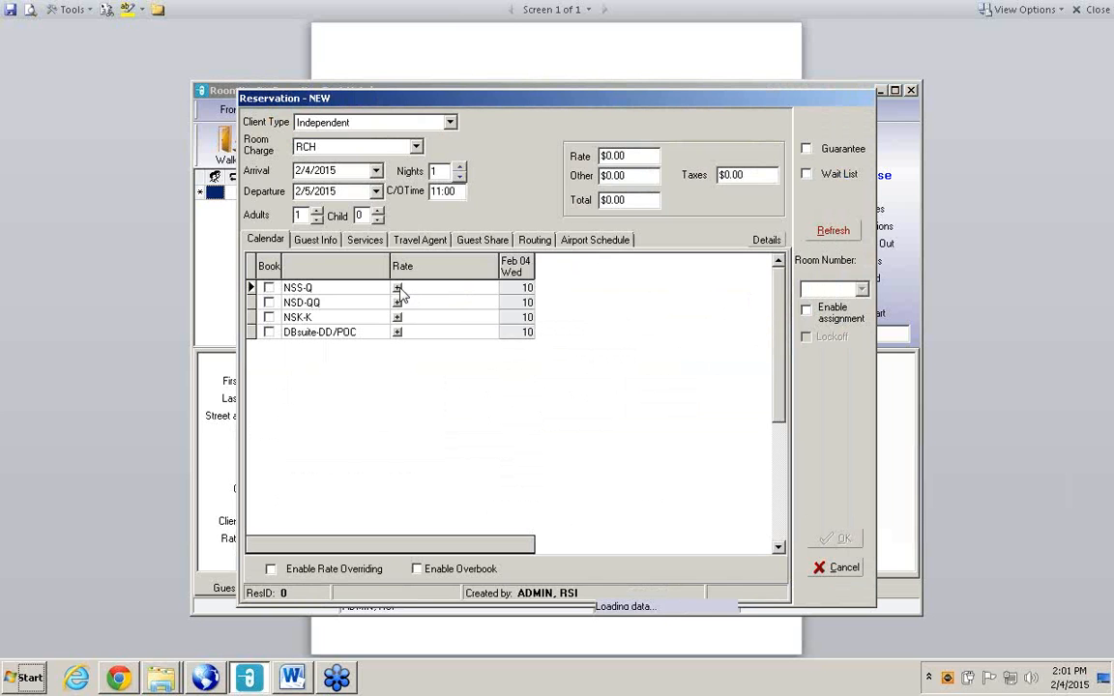
pyautogui.click(398, 288)
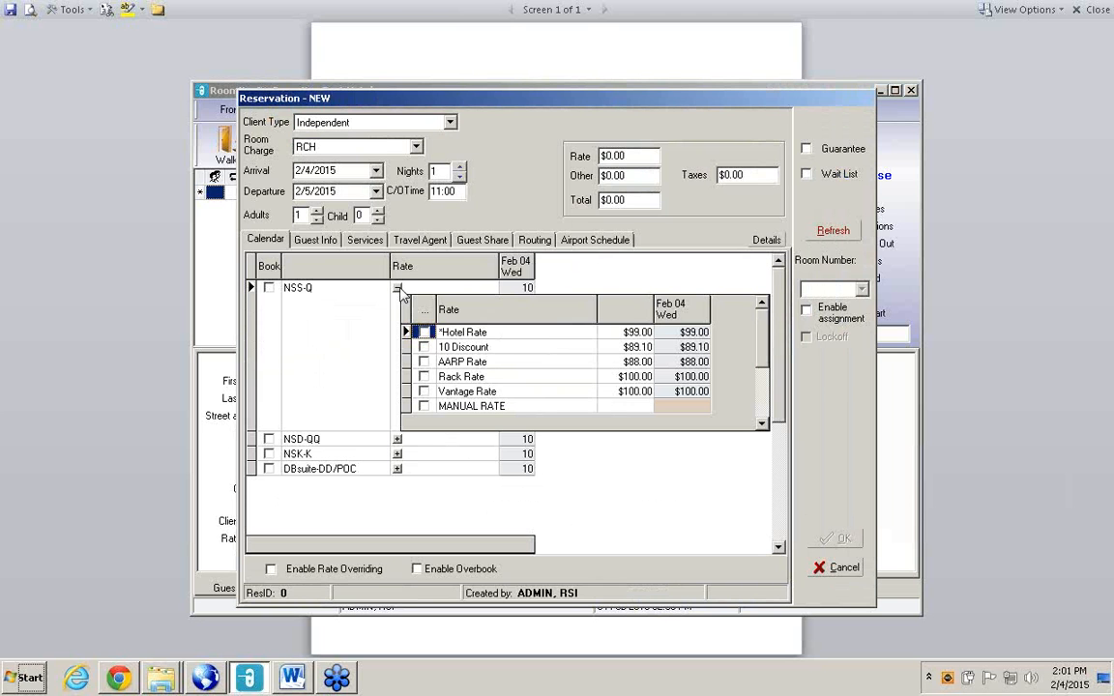
pyautogui.click(479, 336)
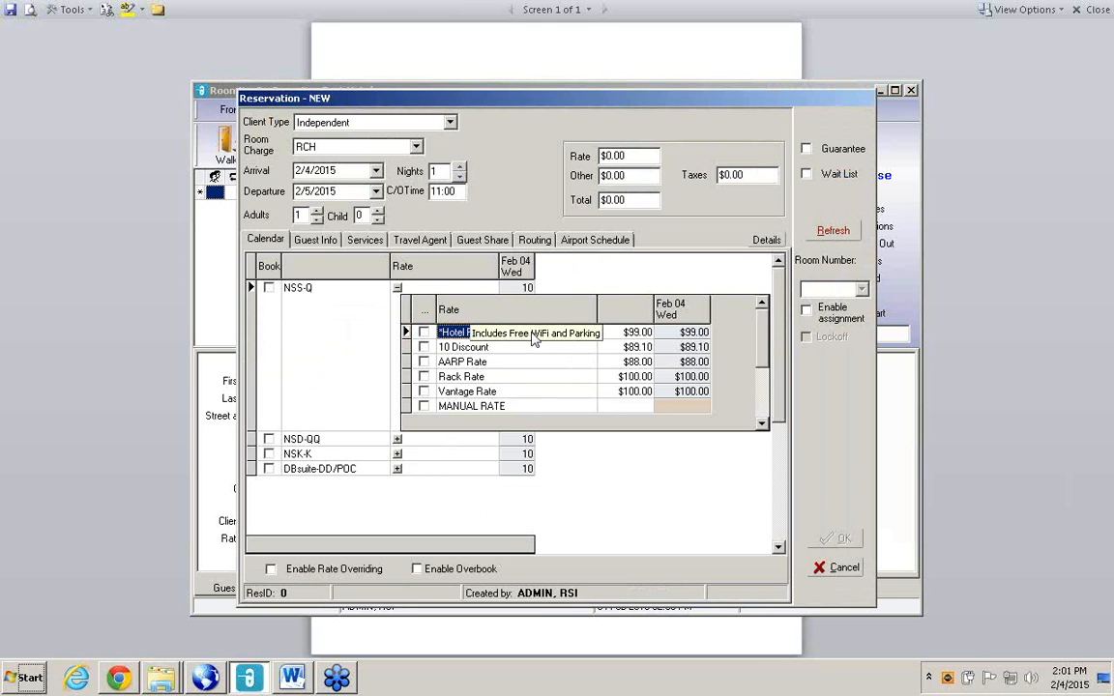
pyautogui.click(599, 471)
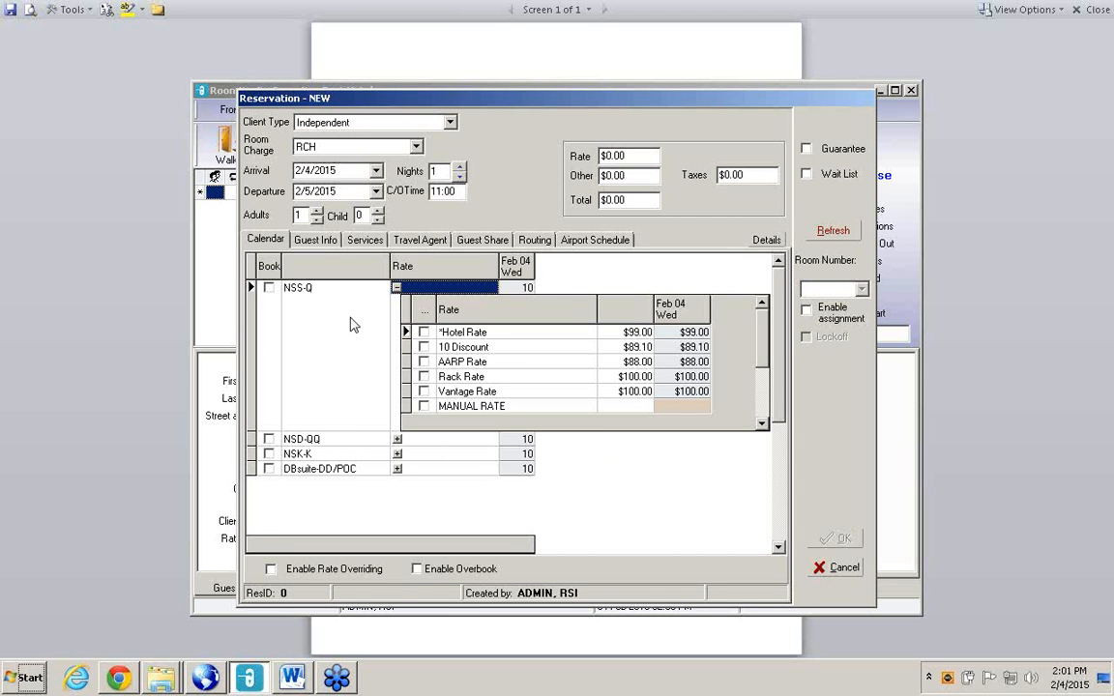
pyautogui.click(300, 291)
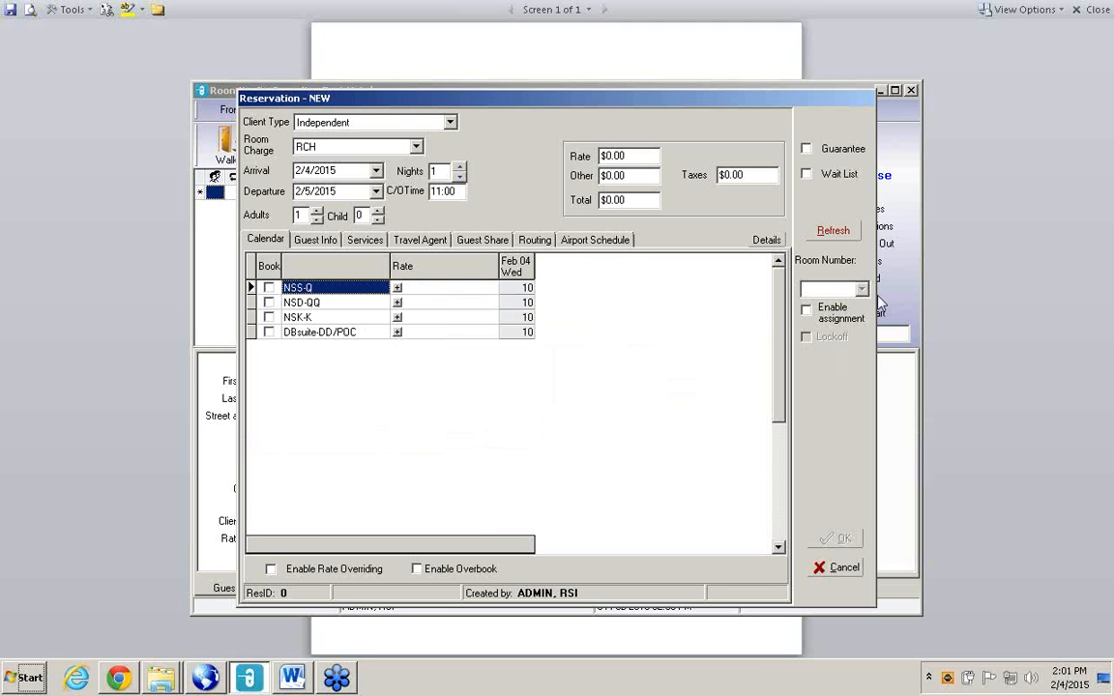
pyautogui.click(888, 465)
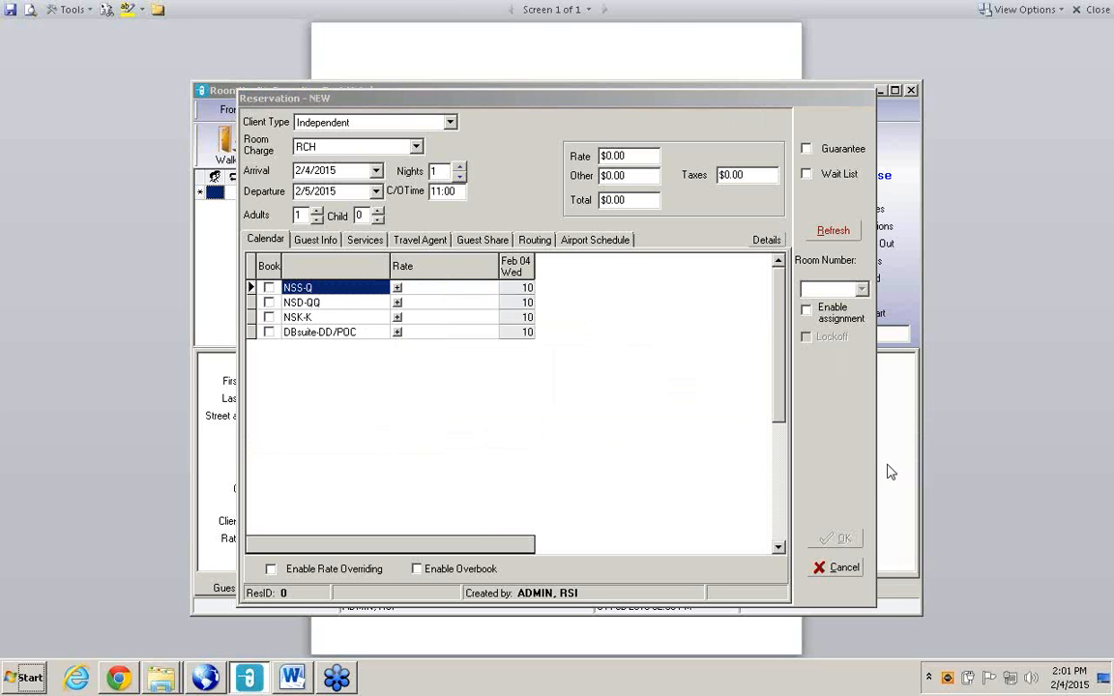
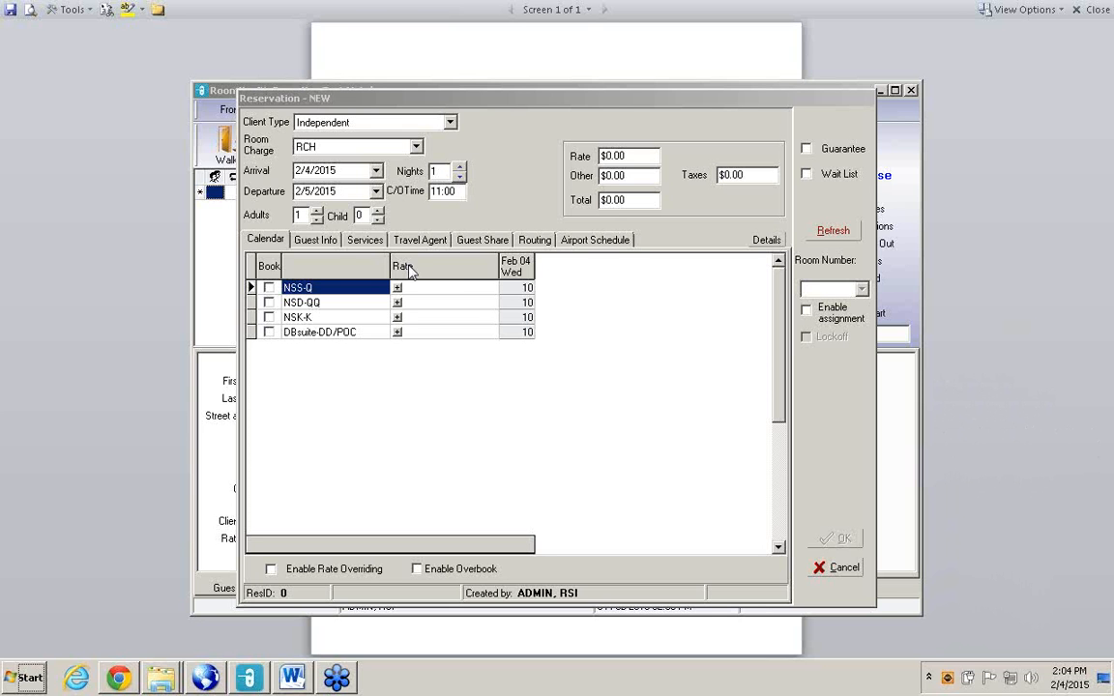
# - Set the reservation's arrival to 2/12/2015 for 5 nights and refresh the calendar
pyautogui.click(378, 172)
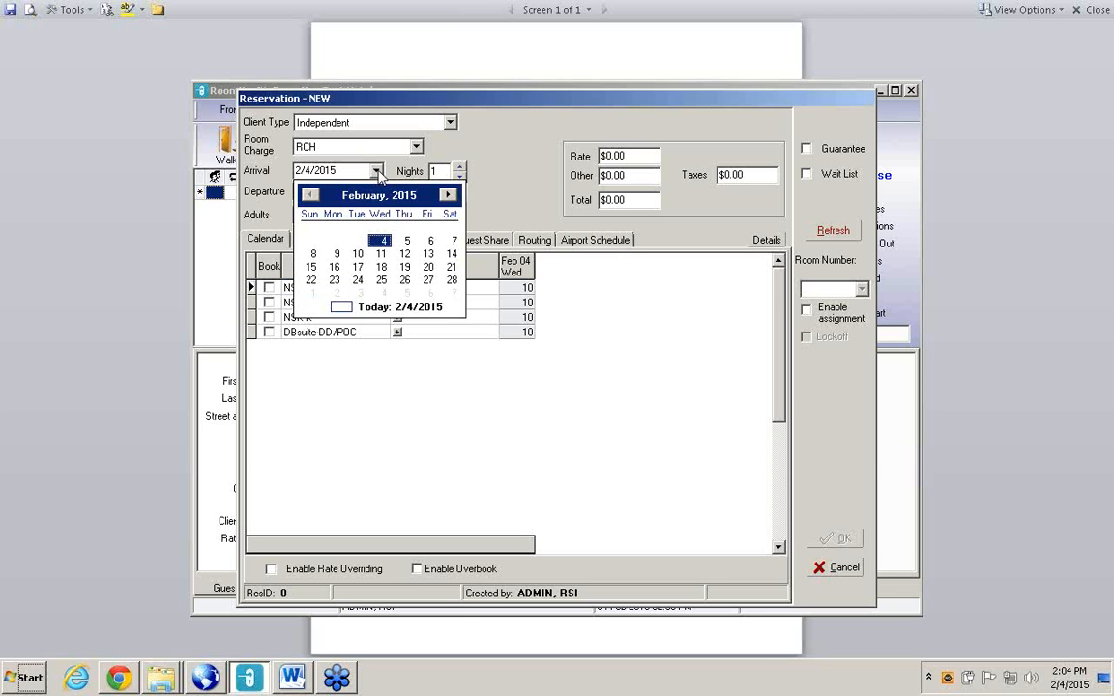
pyautogui.click(406, 253)
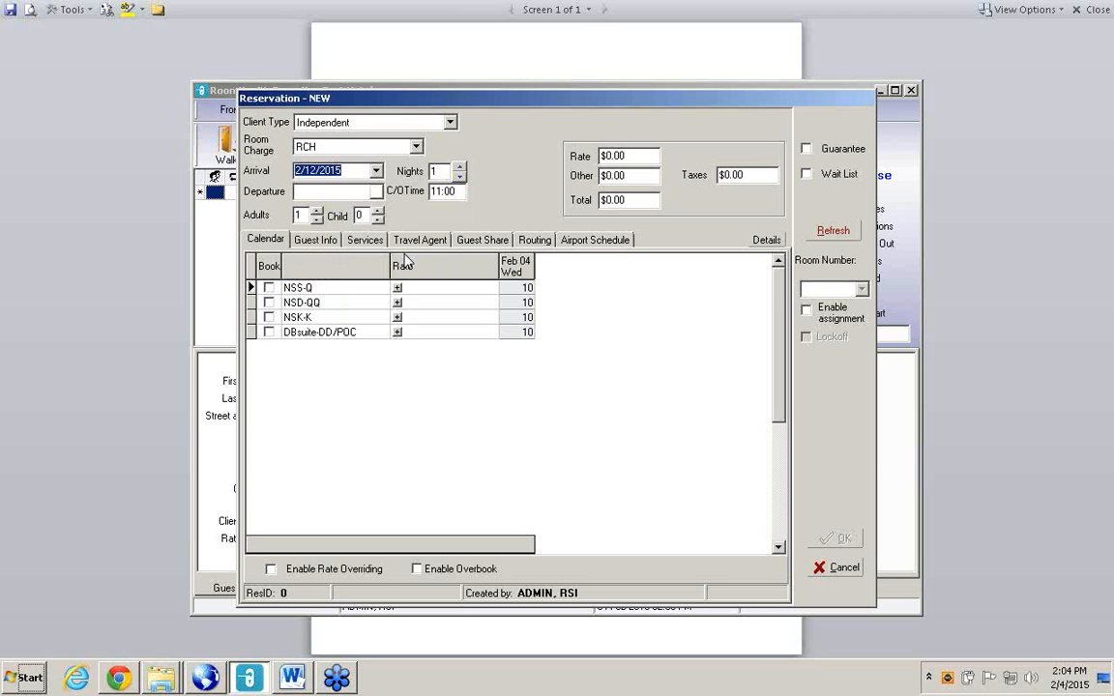
pyautogui.click(458, 167)
pyautogui.click(459, 167)
pyautogui.click(459, 168)
pyautogui.click(460, 169)
pyautogui.click(397, 288)
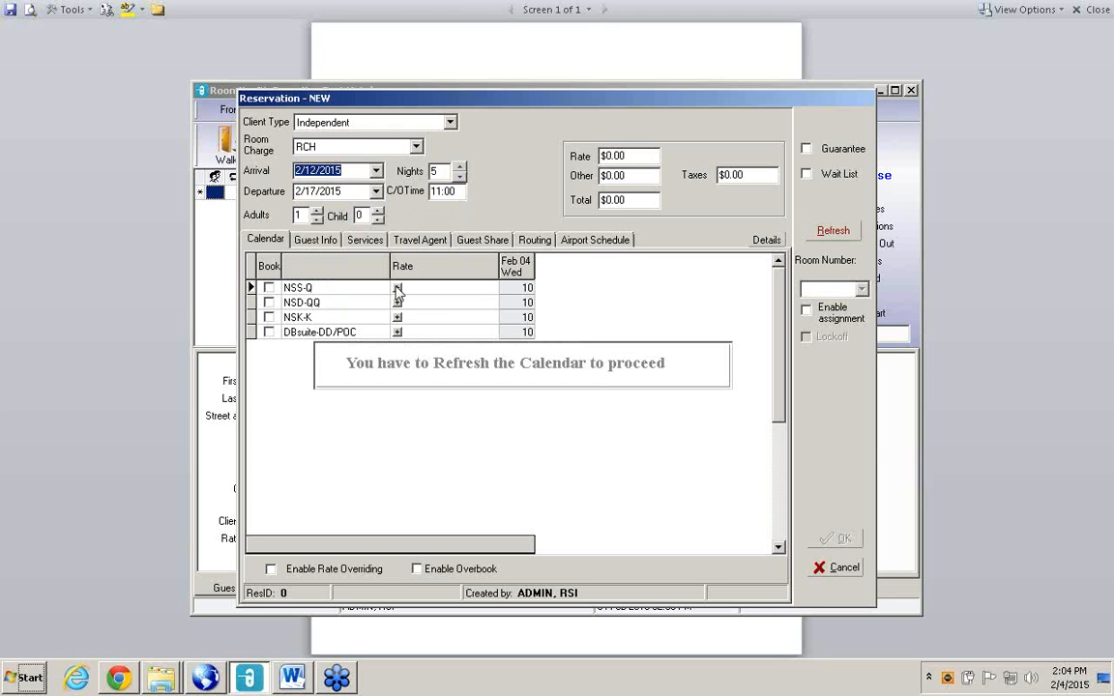
pyautogui.click(829, 234)
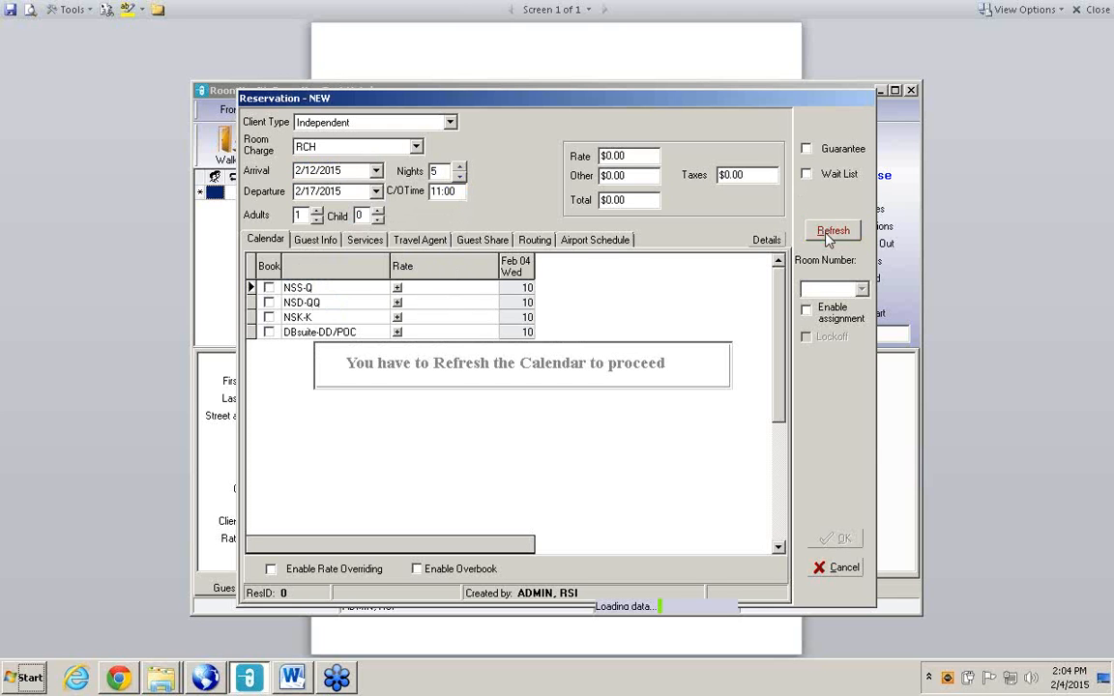
# - Examine the NSS-Q rates for each night of the stay, and cancel the reservation
pyautogui.click(396, 290)
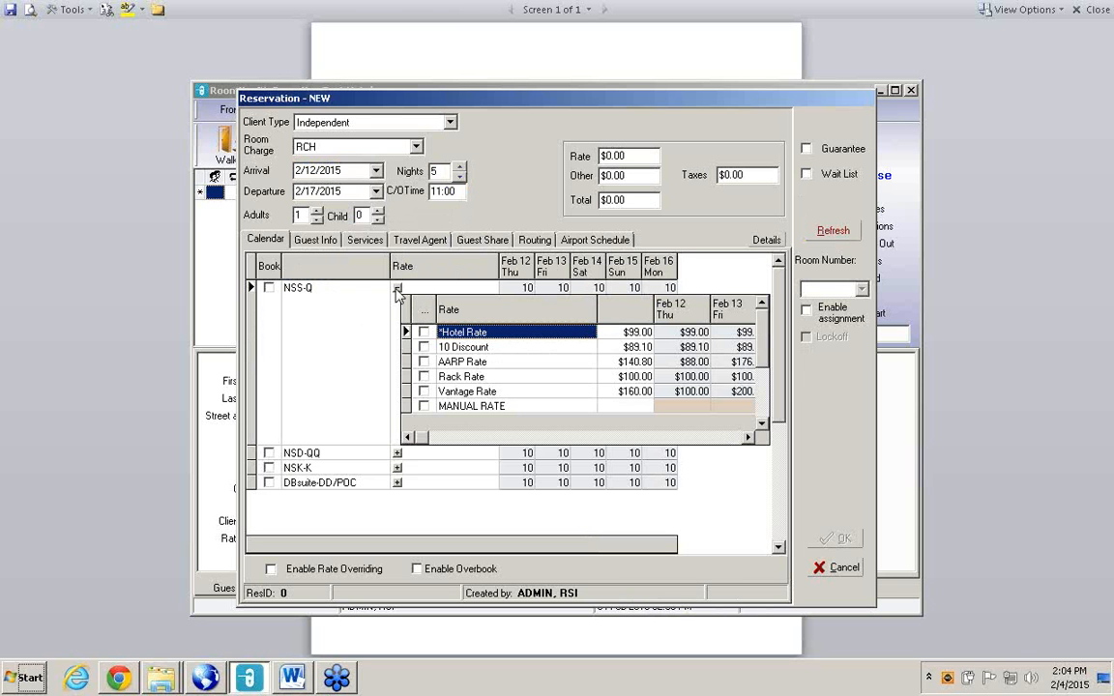
pyautogui.click(749, 439)
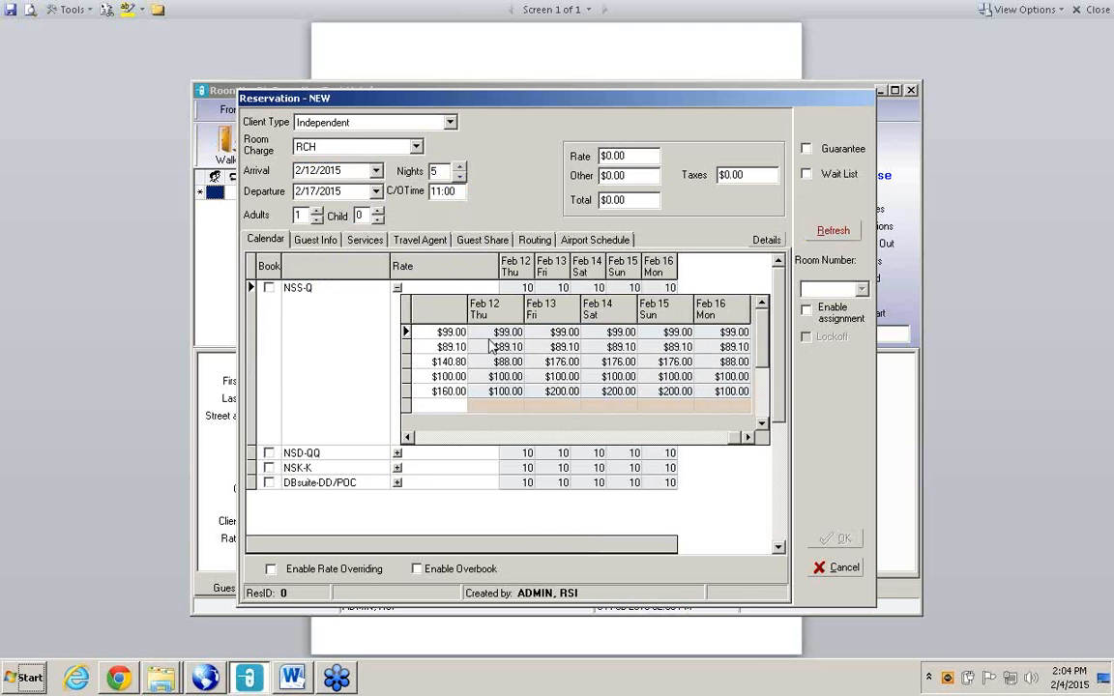
pyautogui.click(407, 438)
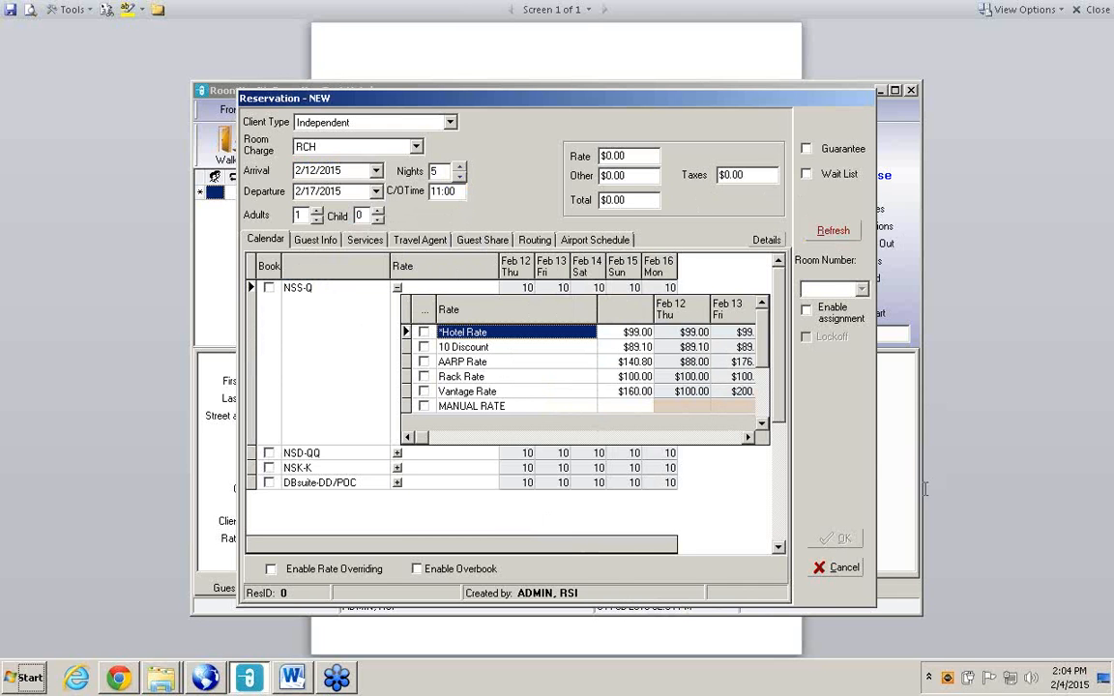
pyautogui.click(844, 570)
# - Open the *Hotel Rate in the Rate Wizard and view its rate calendar for room type NSD and rate type Hotel Direct
pyautogui.click(556, 114)
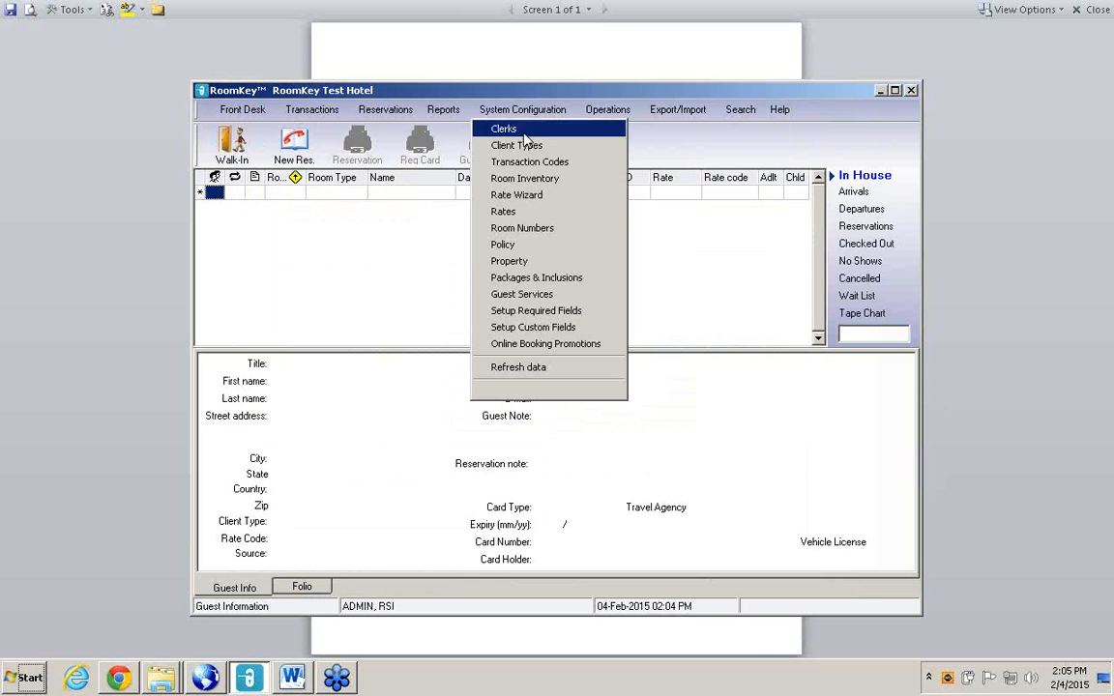
pyautogui.click(537, 196)
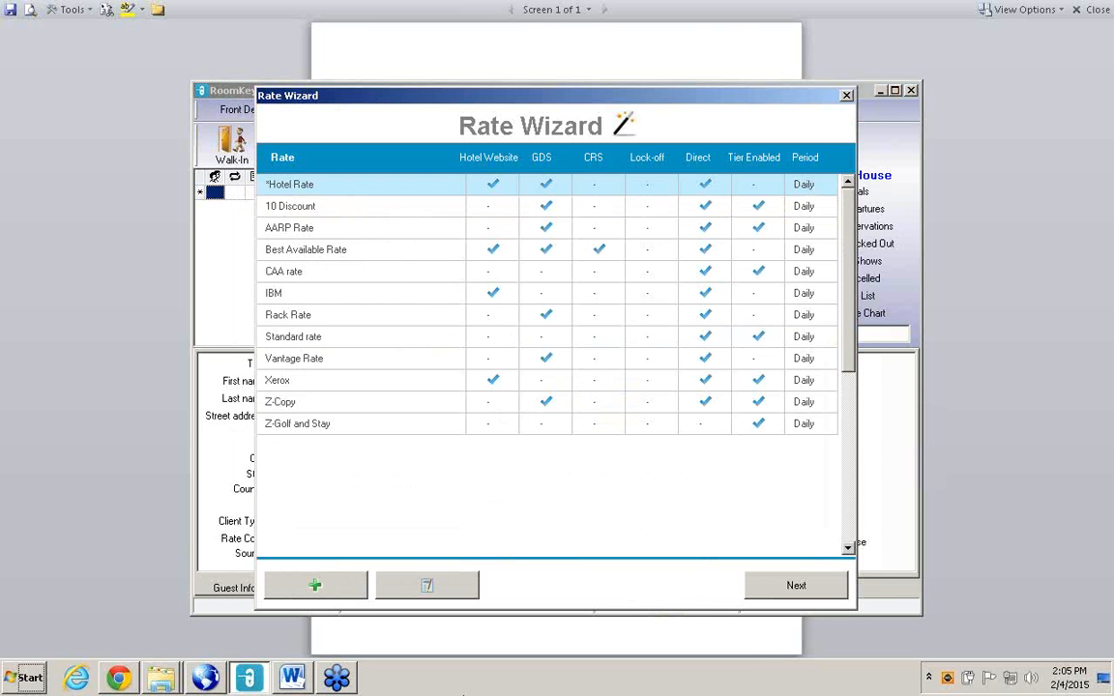
pyautogui.click(820, 588)
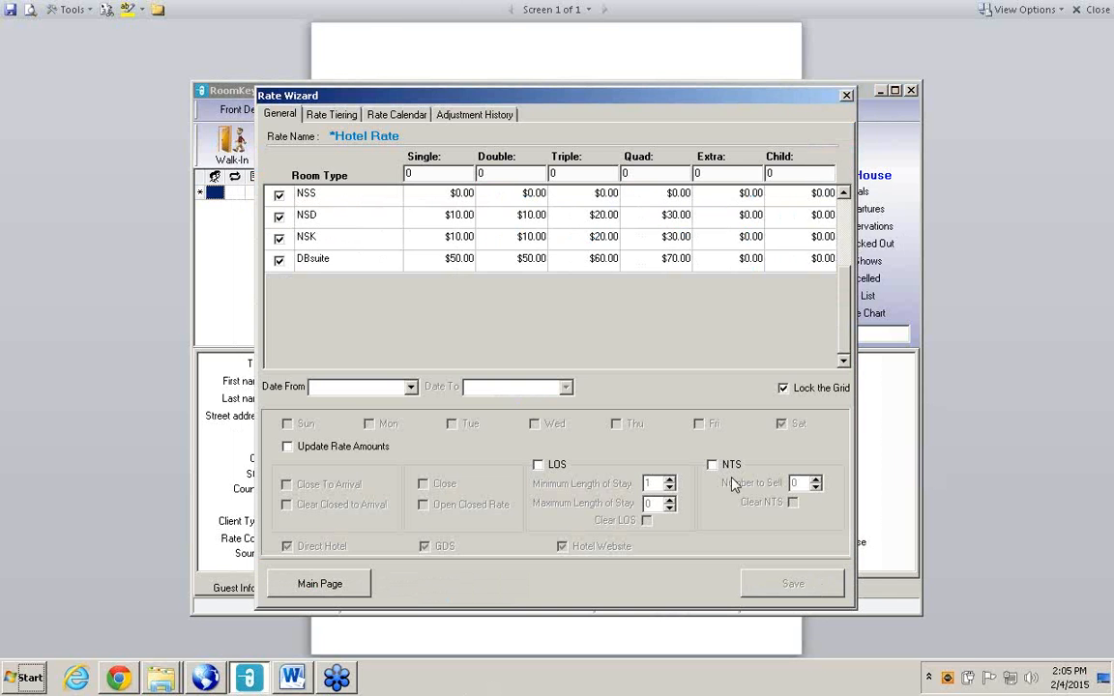
pyautogui.click(421, 116)
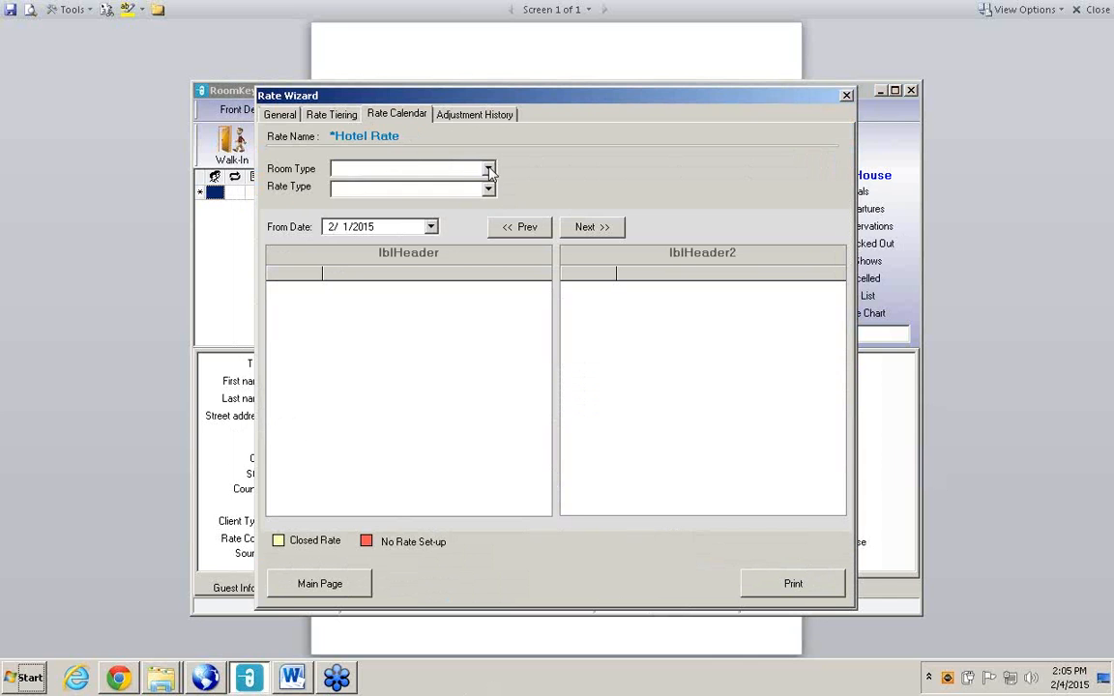
pyautogui.click(489, 170)
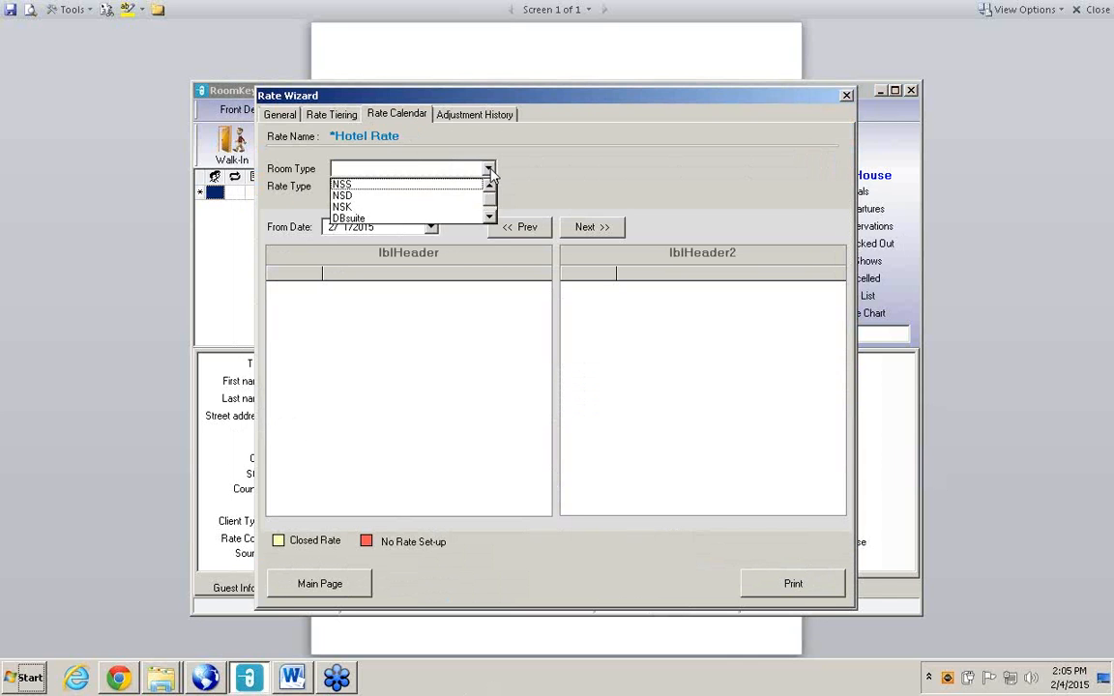
pyautogui.click(390, 202)
pyautogui.click(489, 189)
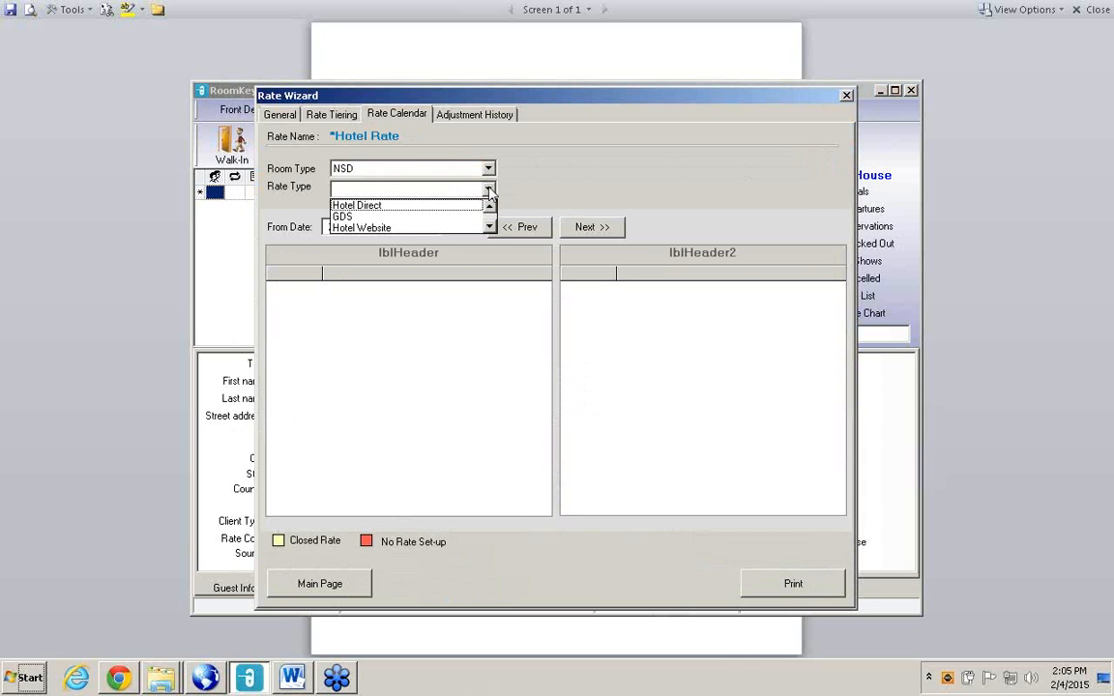
pyautogui.click(407, 207)
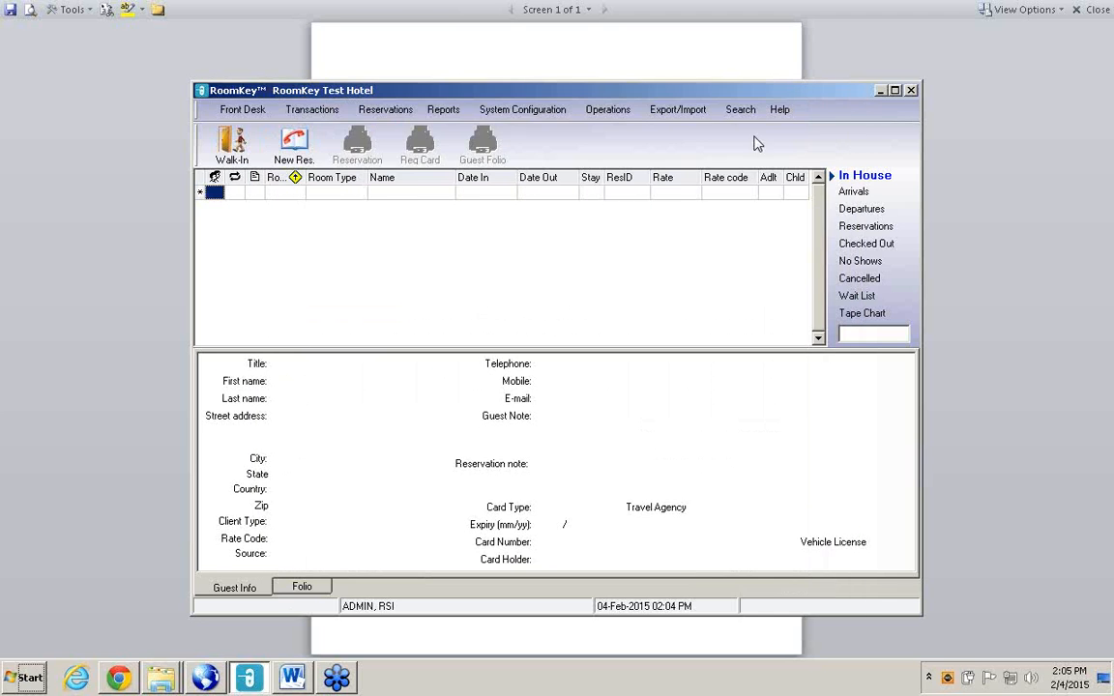
# - Close the Rate Wizard, start a new reservation, and list the rates for room type NSD-QQ
pyautogui.click(847, 96)
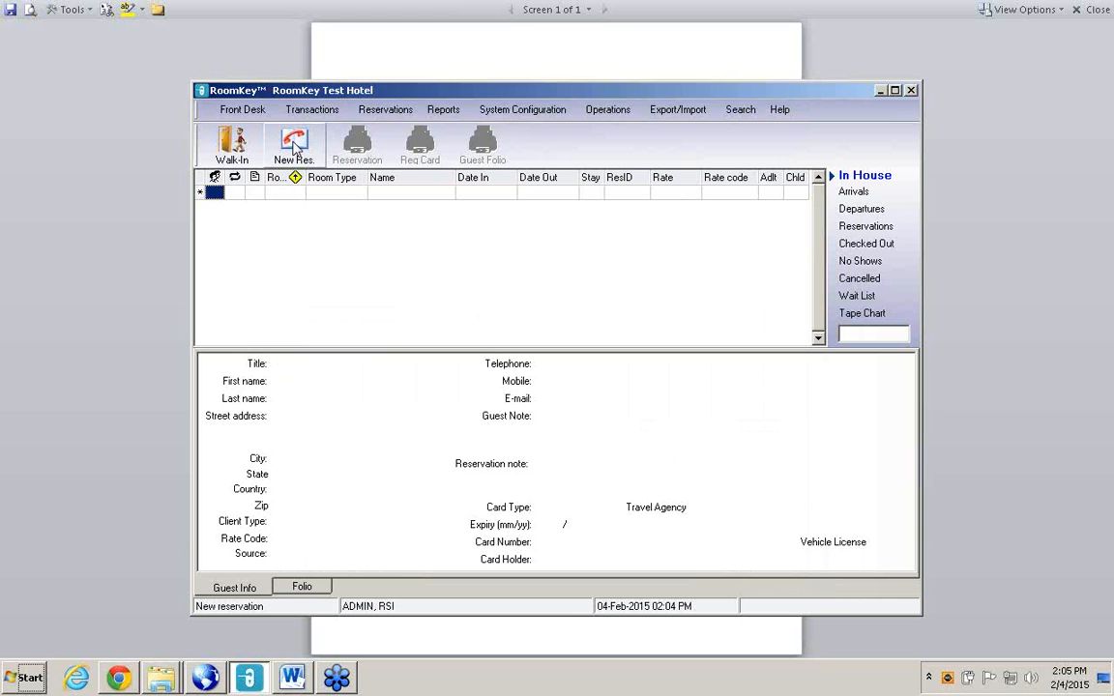
pyautogui.click(295, 145)
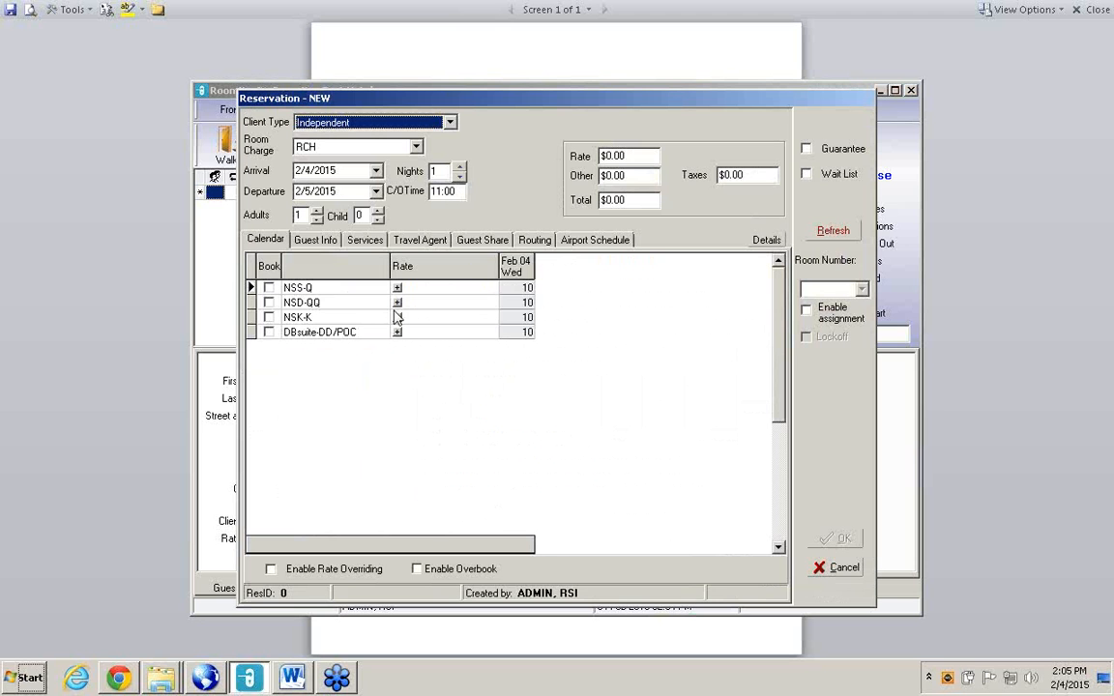
pyautogui.click(399, 306)
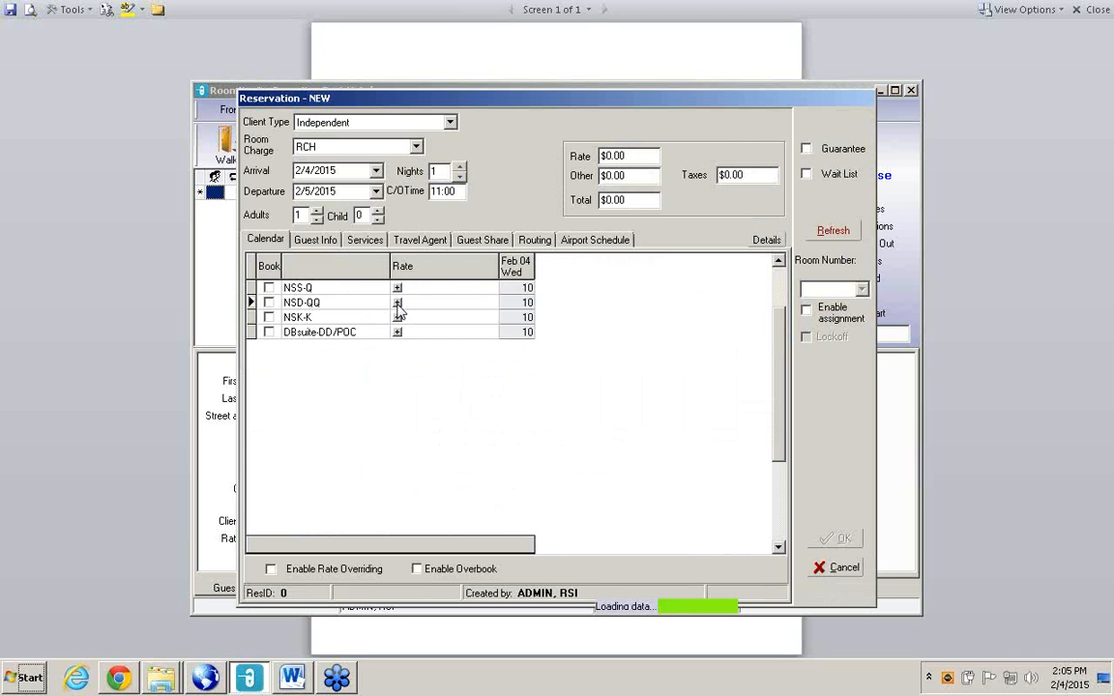
# - Set the reservation's arrival to 2/12/2015 for 4 nights and refresh the room availability
pyautogui.click(376, 171)
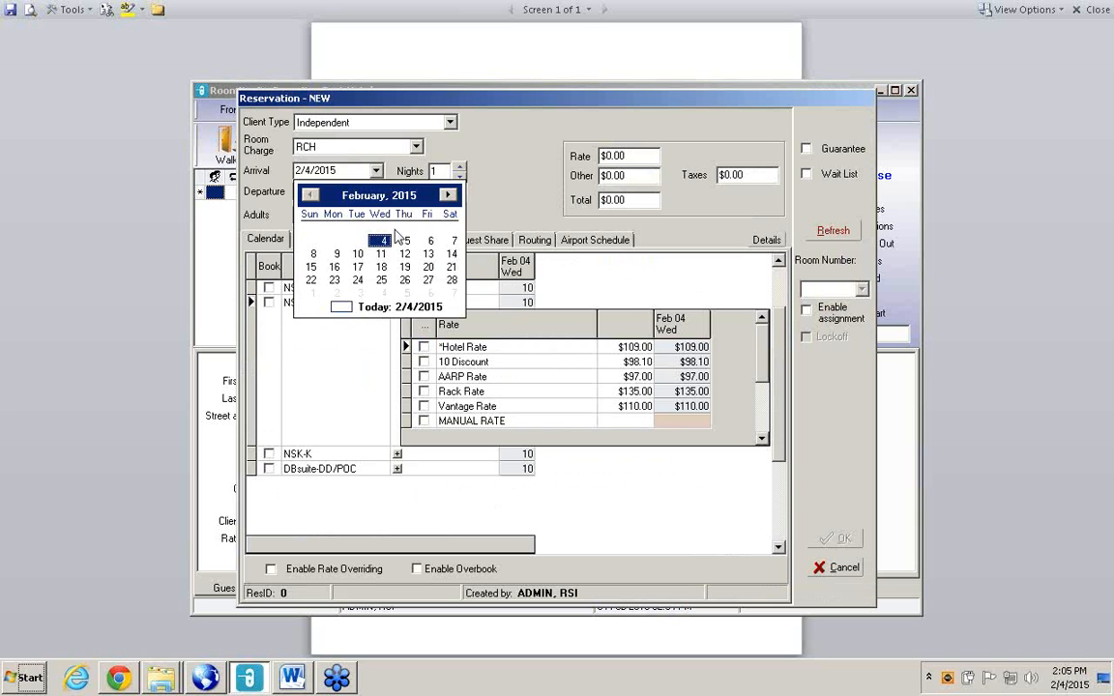
pyautogui.click(381, 253)
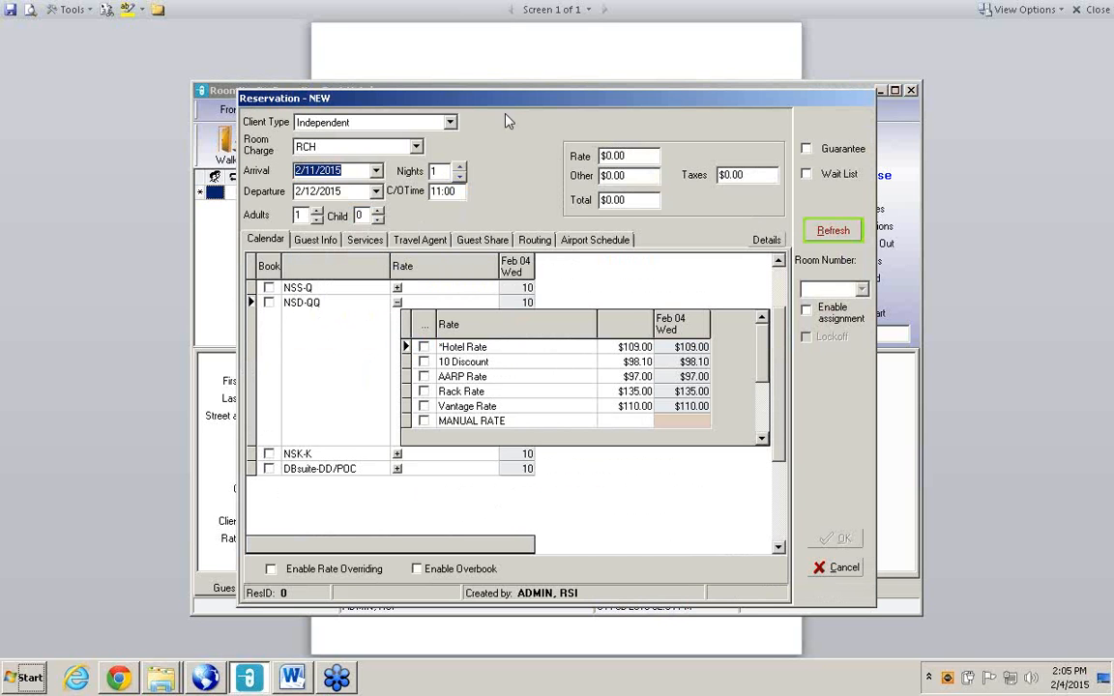
pyautogui.click(461, 166)
pyautogui.click(461, 166)
pyautogui.click(461, 166)
pyautogui.click(462, 167)
pyautogui.click(462, 166)
pyautogui.click(376, 171)
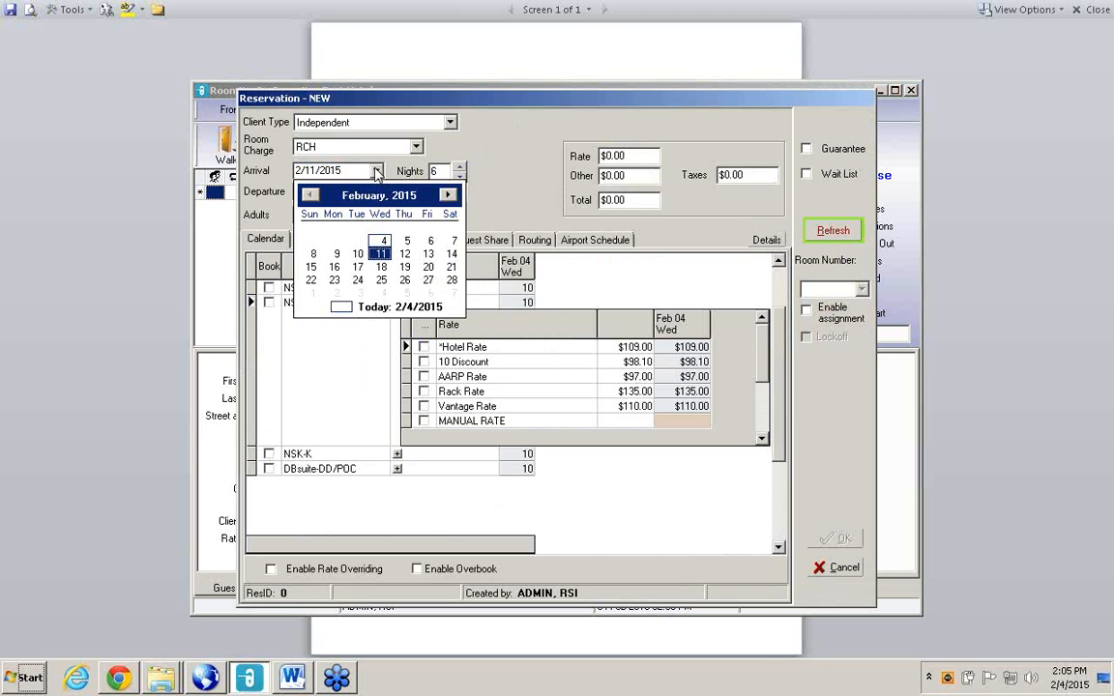
pyautogui.click(404, 254)
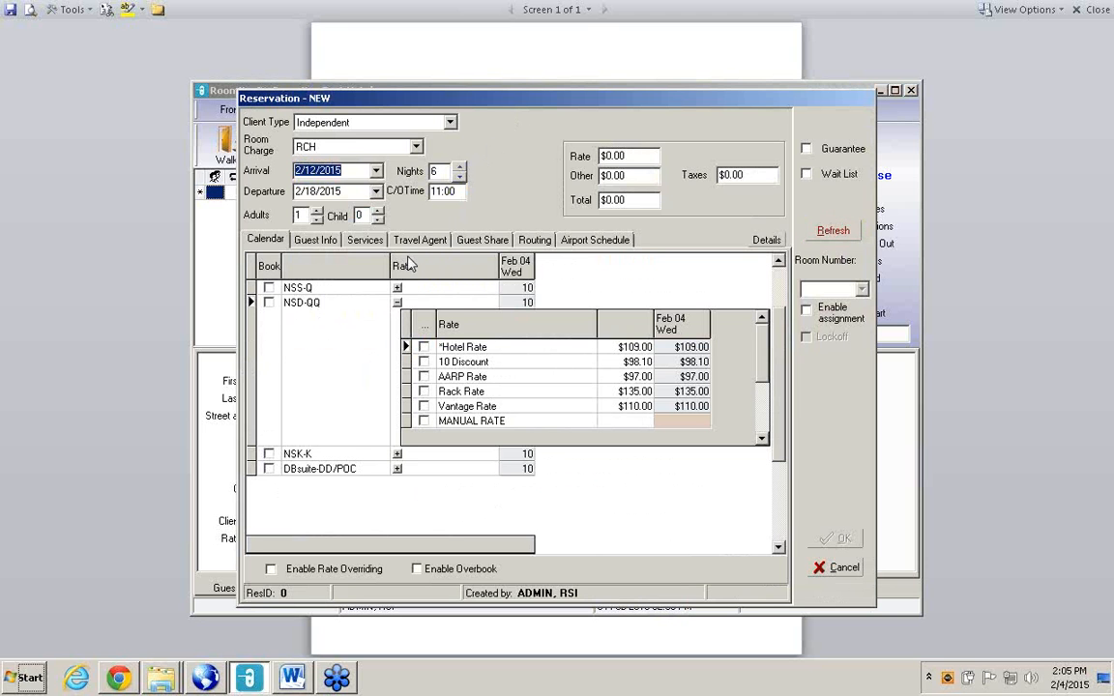
pyautogui.click(461, 178)
pyautogui.click(461, 178)
pyautogui.click(829, 232)
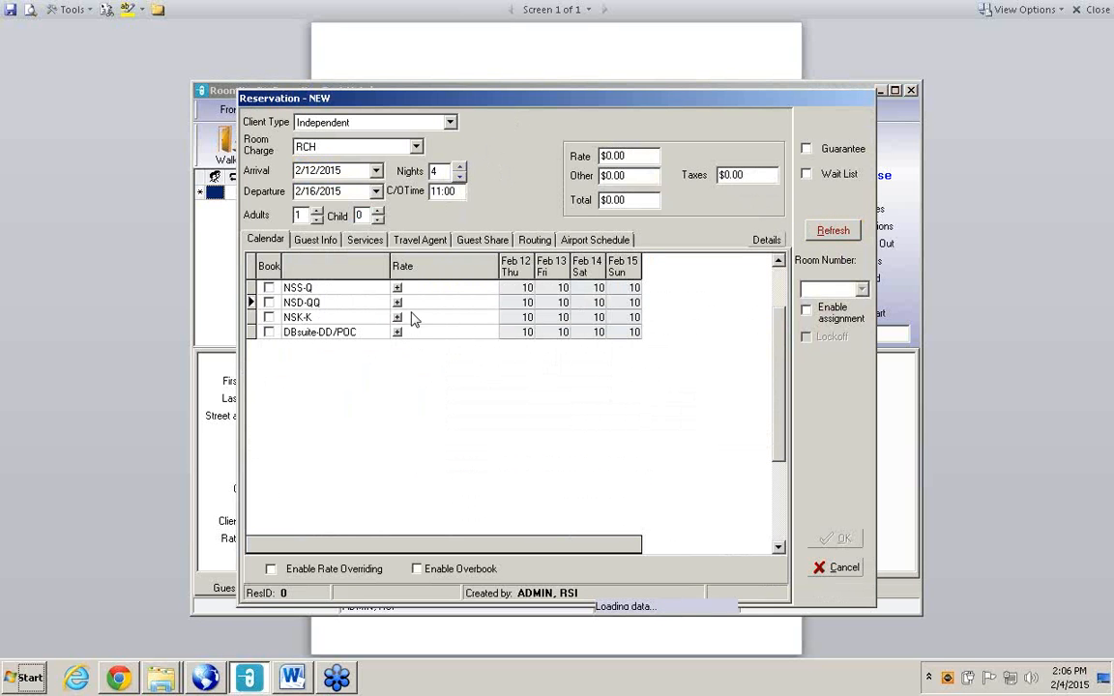
# - Examine the NSD-QQ average and nightly rates for each night of the stay, and cancel the reservation
pyautogui.click(396, 304)
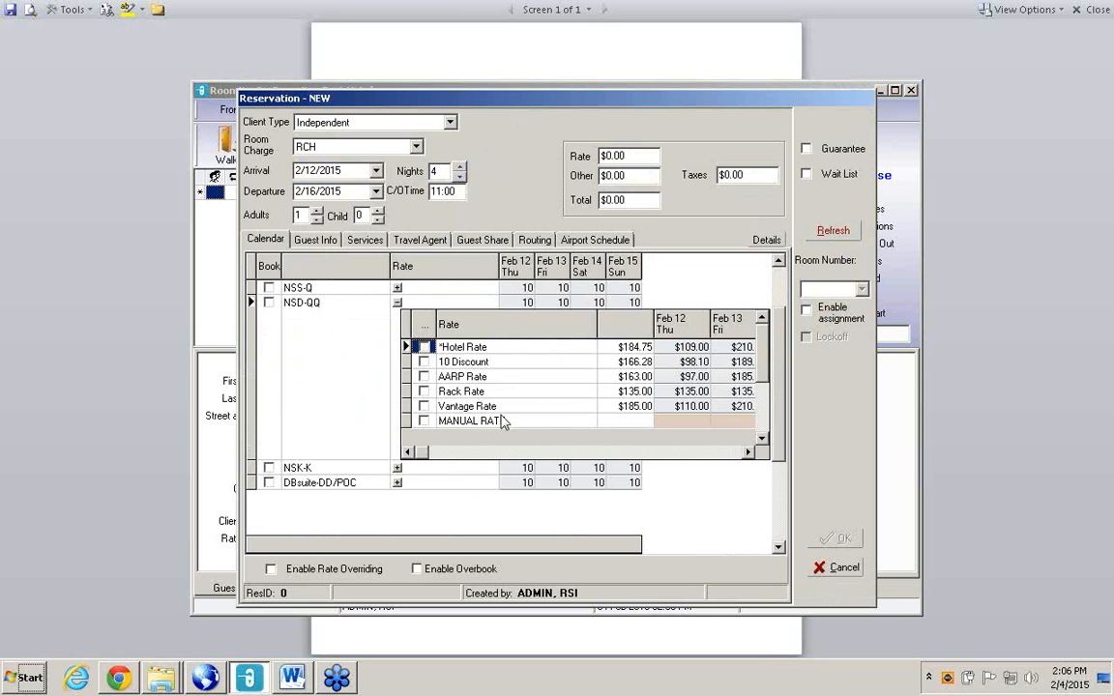
pyautogui.click(749, 452)
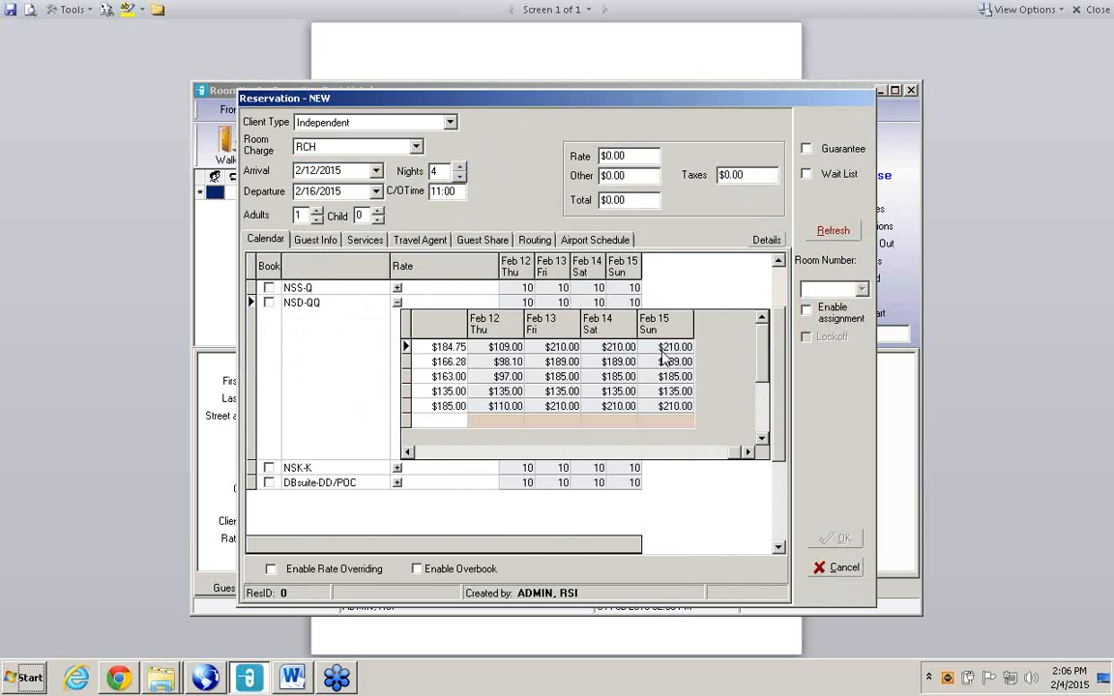
pyautogui.moveTo(735, 453); pyautogui.dragTo(422, 453)
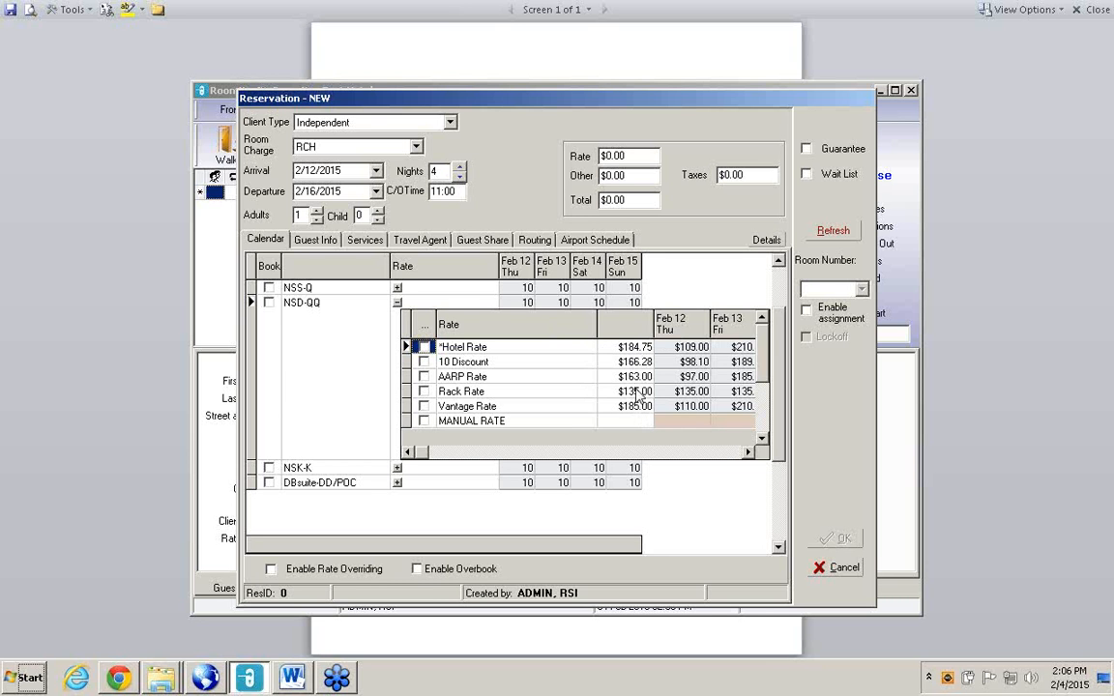
pyautogui.click(748, 452)
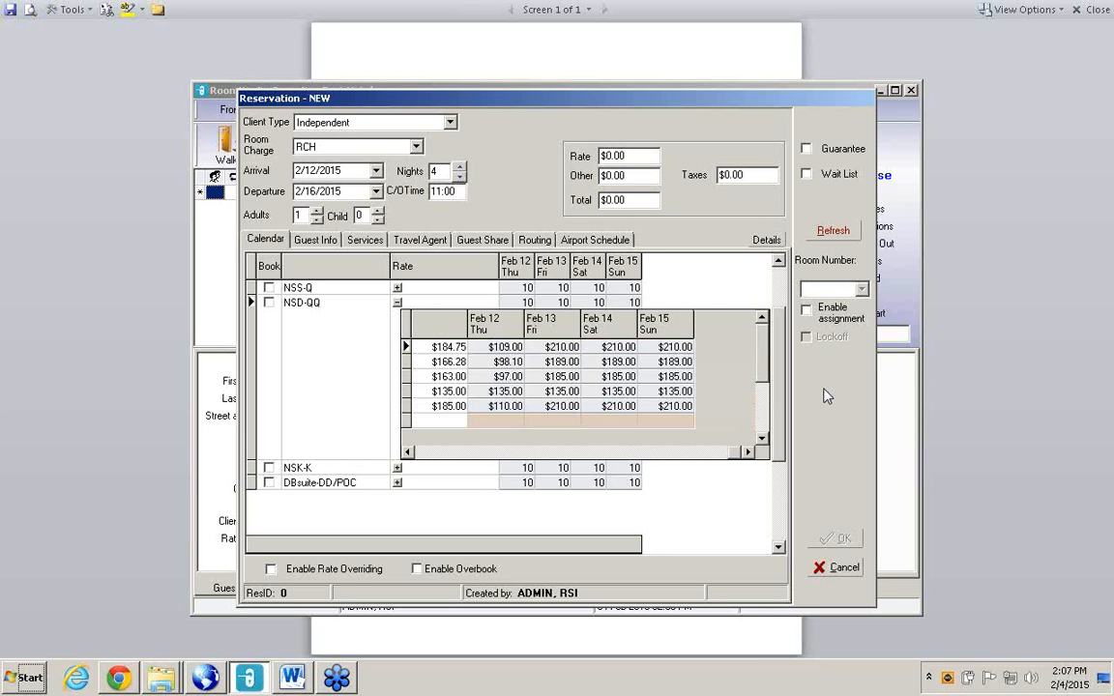
pyautogui.click(914, 380)
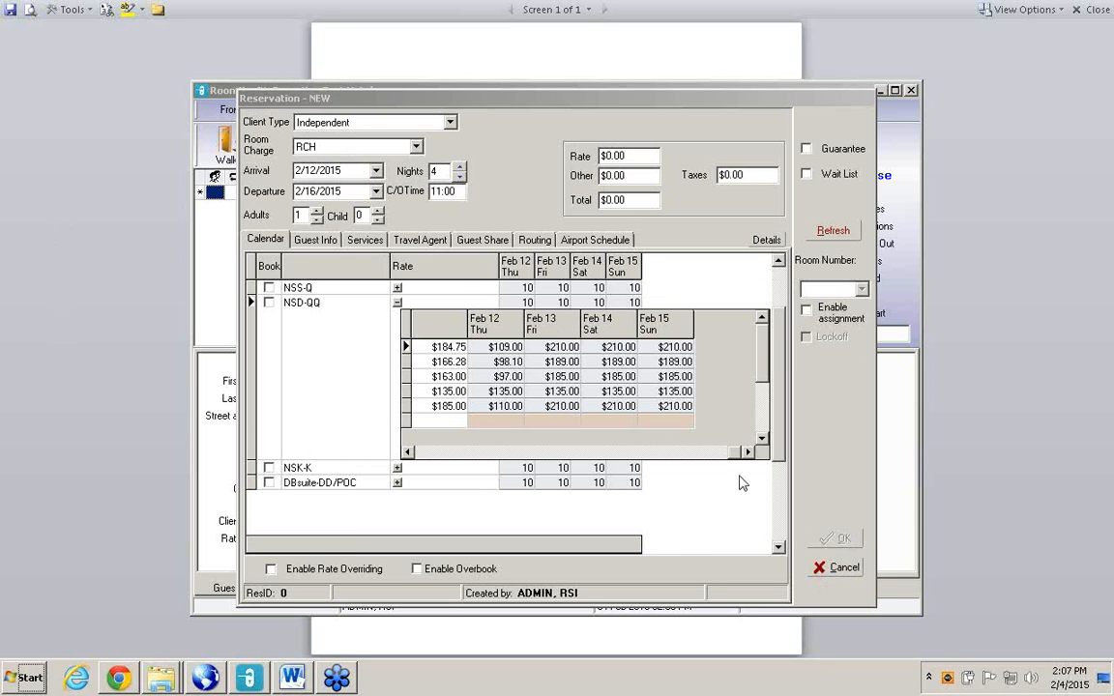
pyautogui.moveTo(735, 452); pyautogui.dragTo(726, 452)
pyautogui.moveTo(443, 484); pyautogui.dragTo(422, 474)
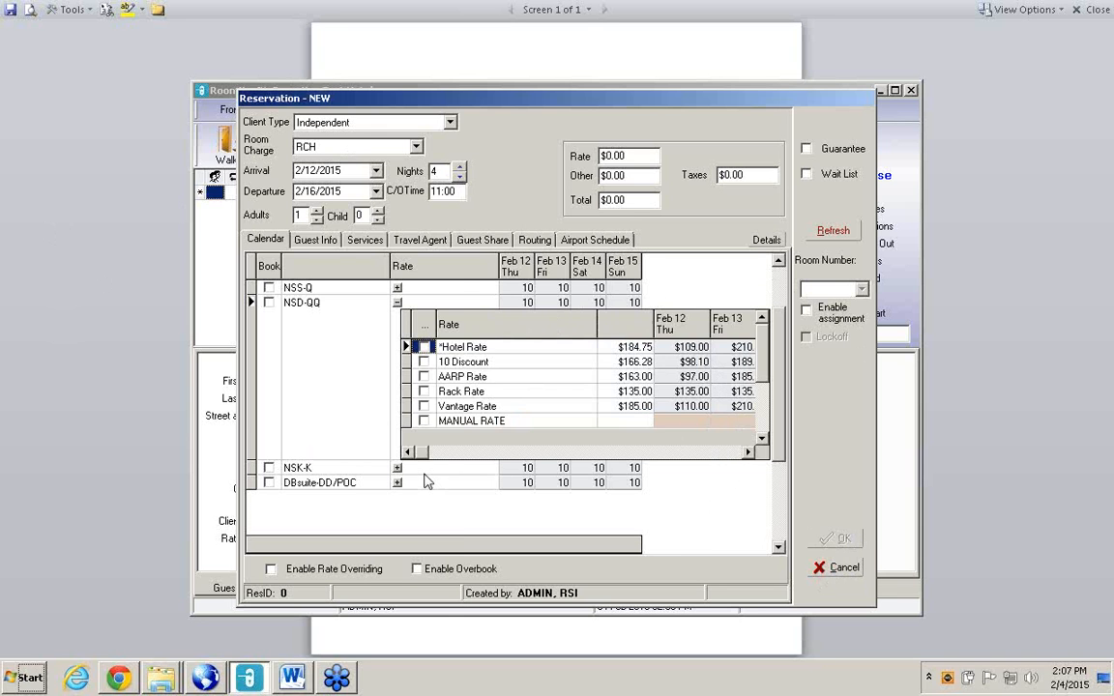
pyautogui.click(838, 568)
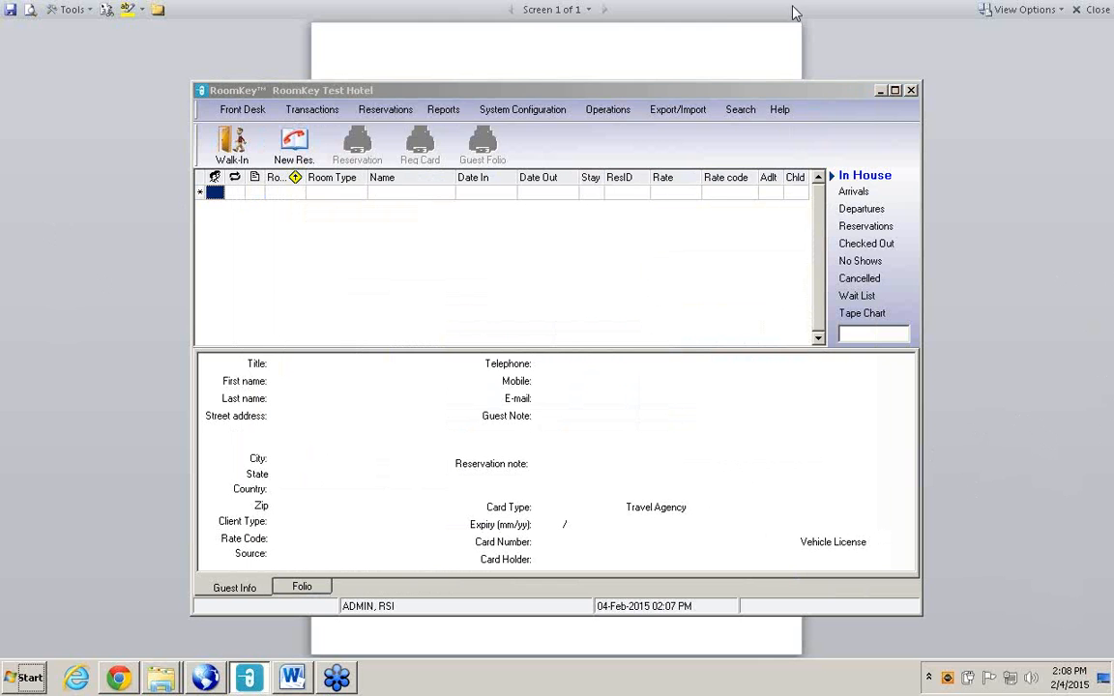
# - Open the *Hotel Rate in the Rate Wizard and enter base amounts of 99 for Single and Double
pyautogui.click(548, 111)
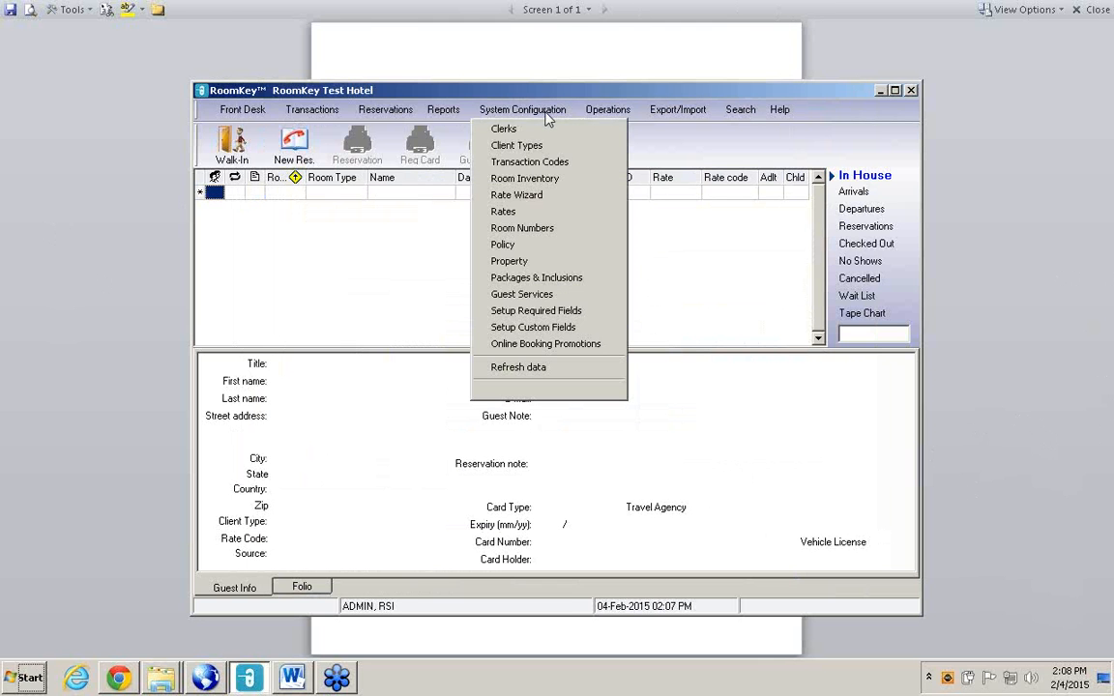
pyautogui.click(547, 197)
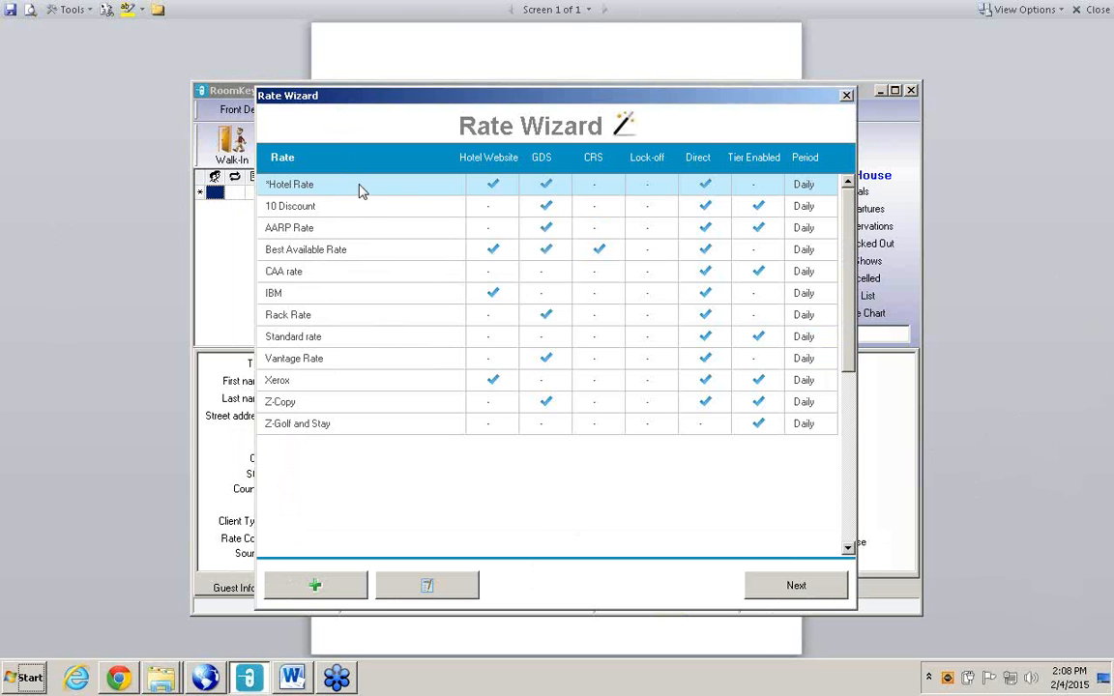
pyautogui.click(796, 586)
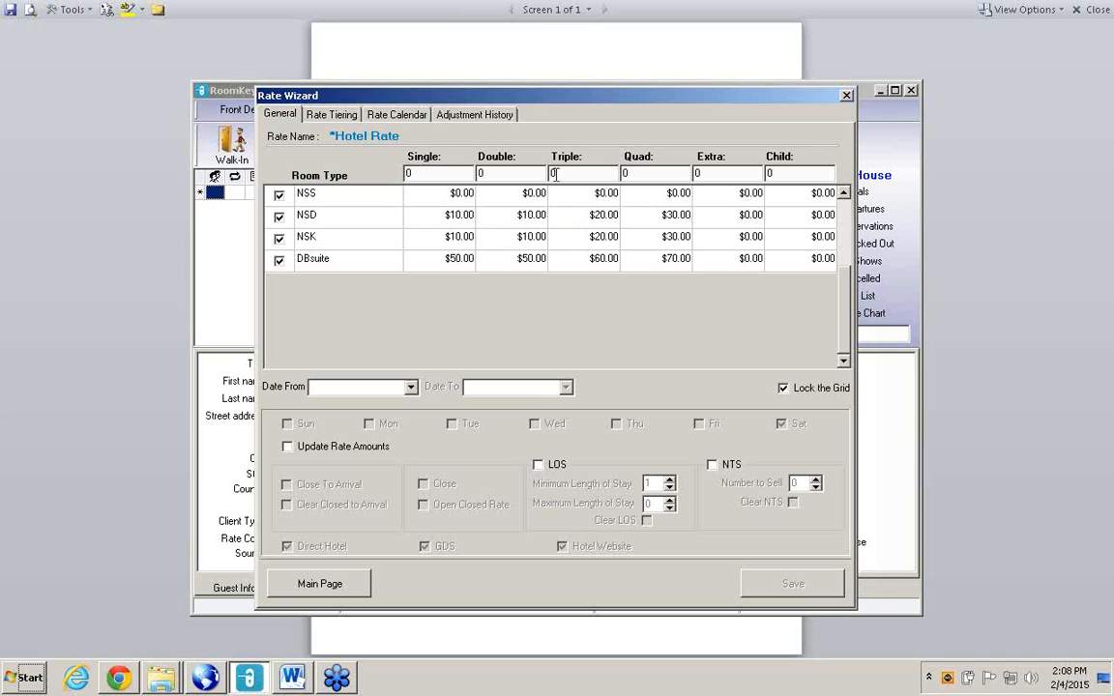
pyautogui.doubleClick(432, 172)
pyautogui.write('990')
pyautogui.press('Return')
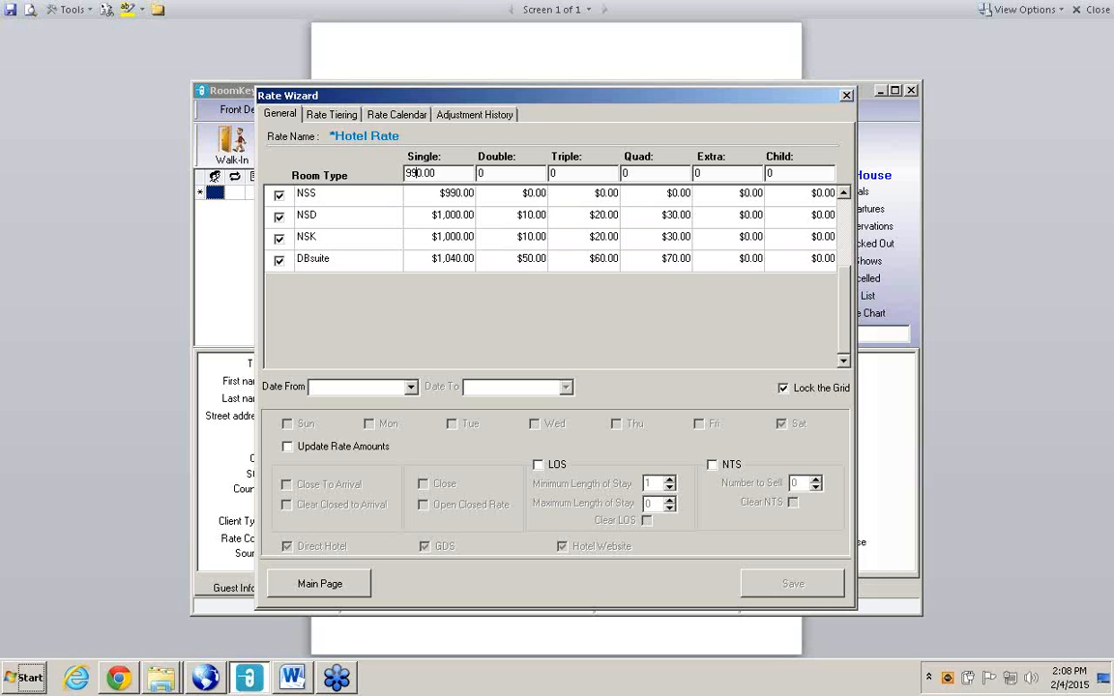
pyautogui.press('Delete')
pyautogui.press('Tab')
pyautogui.write('99')
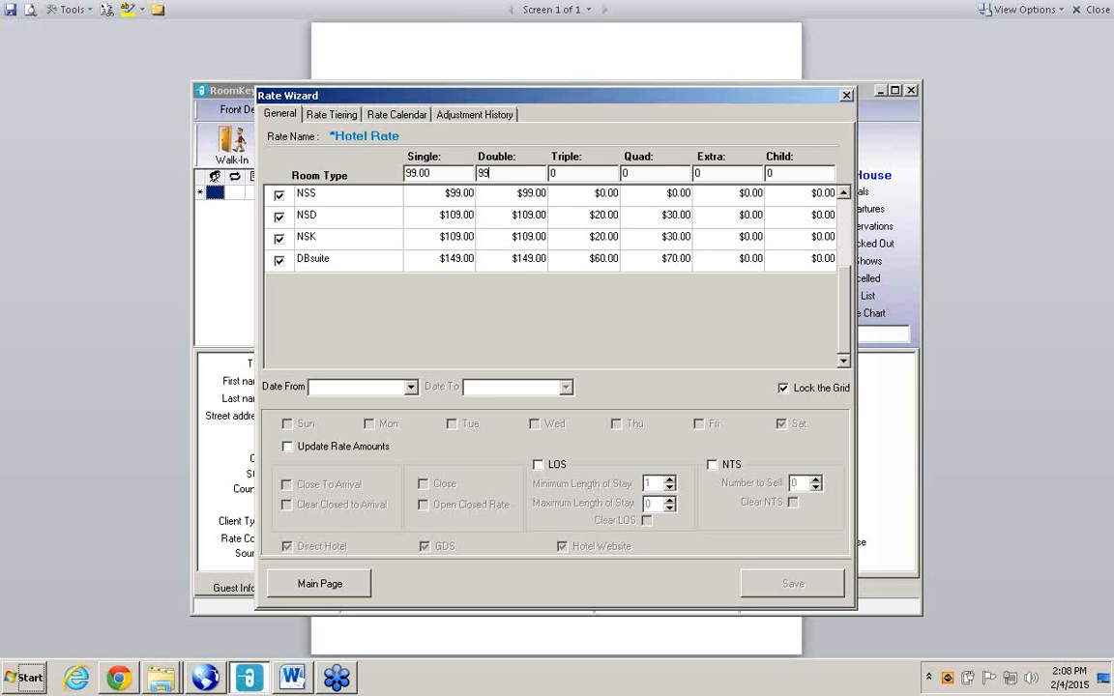
# - Enter base amounts of 109 for Triple and 119 for Quad, and close the Rate Wizard without saving
pyautogui.press('Tab')
pyautogui.write('100')
pyautogui.press('BackSpace')
pyautogui.write('9')
pyautogui.press('Tab')
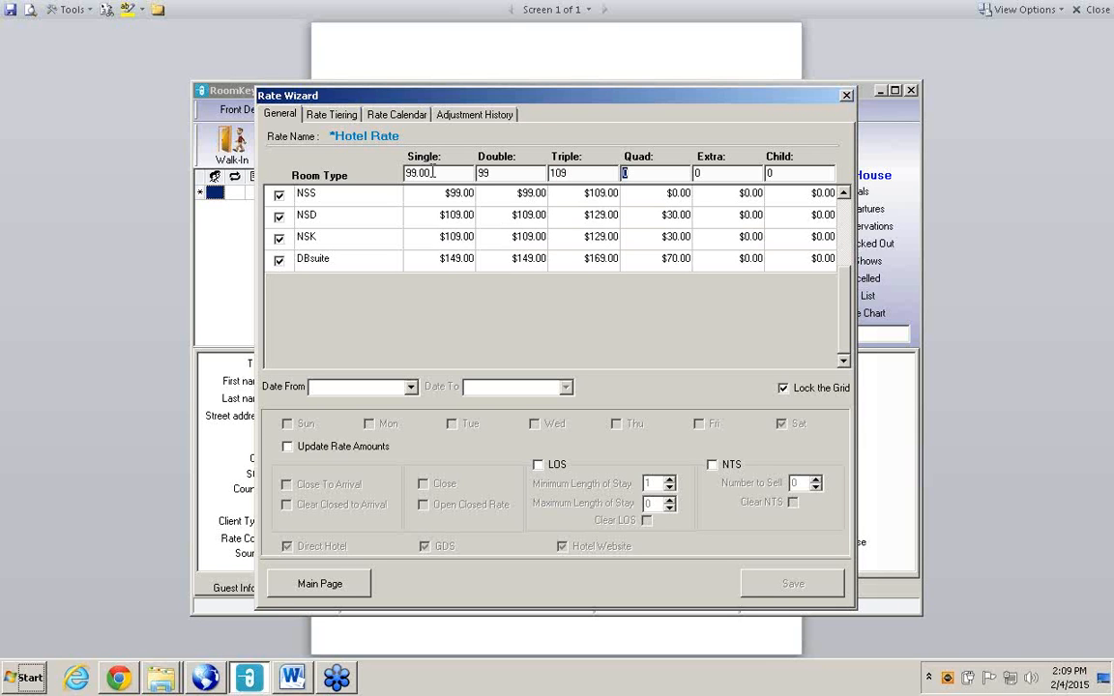
pyautogui.write('119')
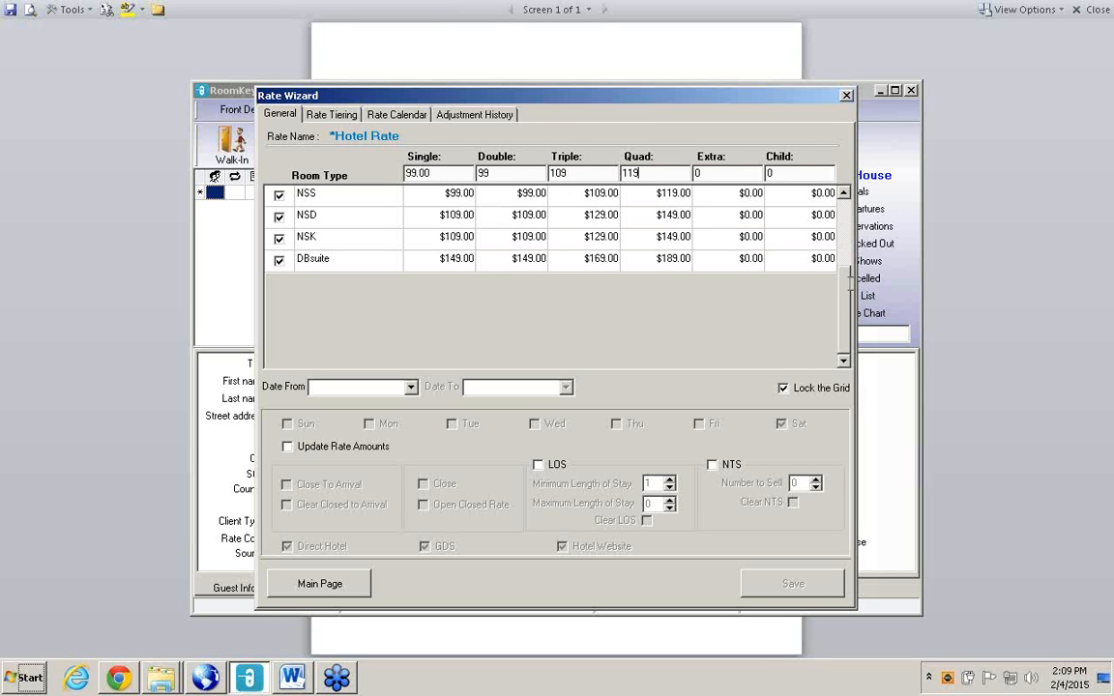
pyautogui.click(1105, 446)
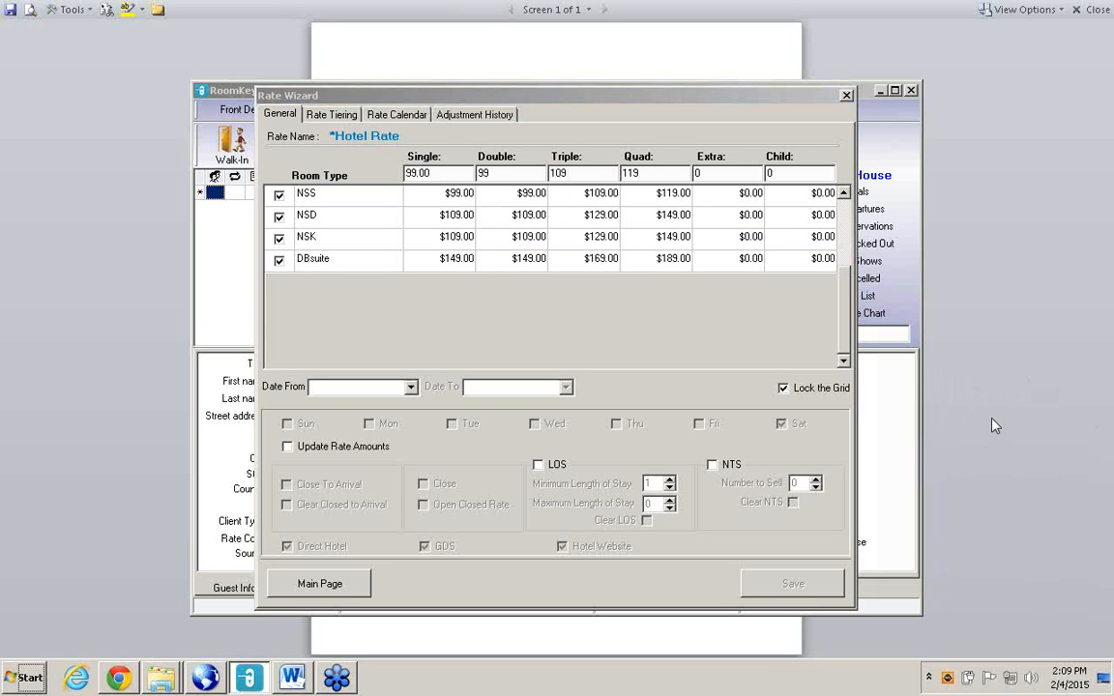
pyautogui.click(845, 97)
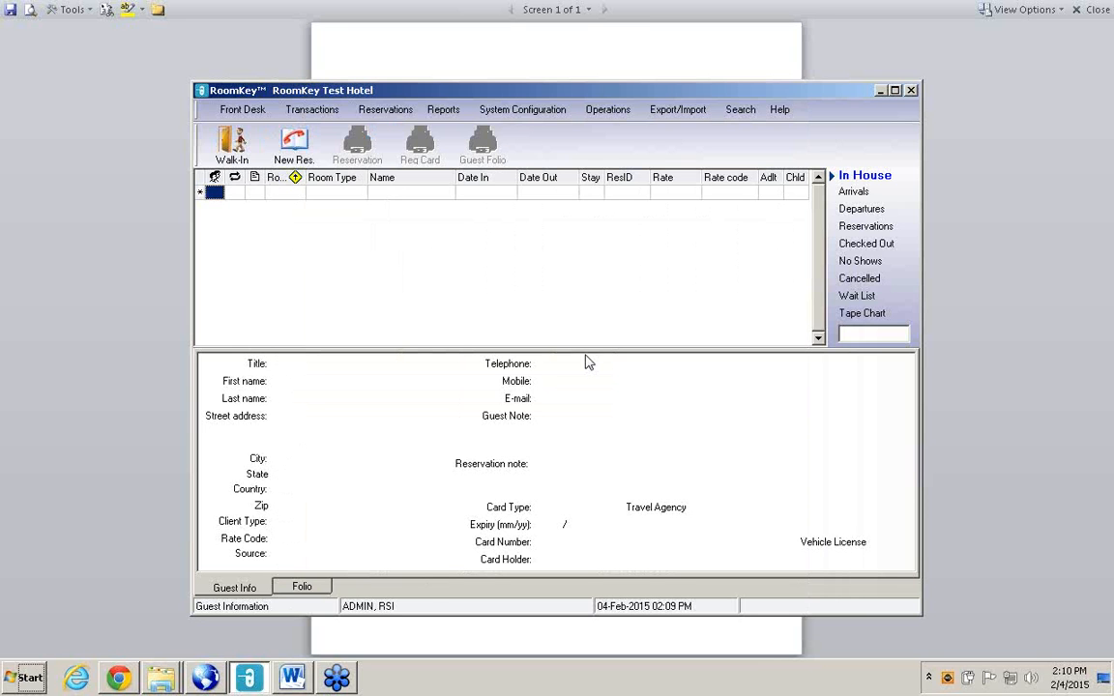
pyautogui.click(1105, 445)
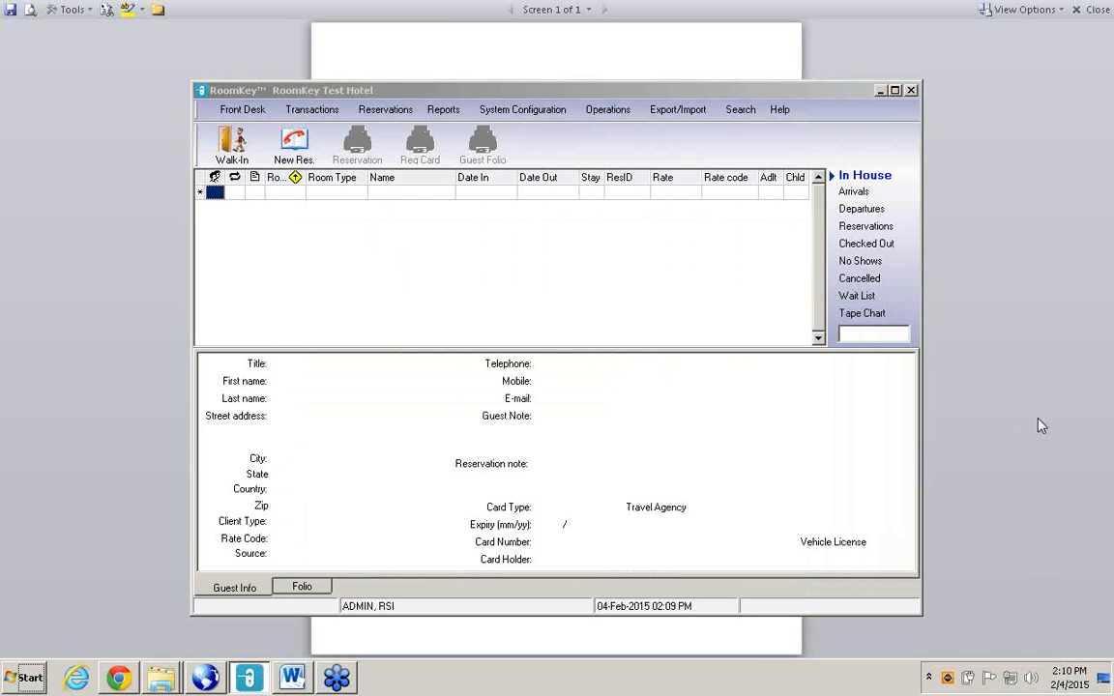
# - Open the AARP Rate's general settings from the Rate Wizard, review its sales channels, and close without updating
pyautogui.click(556, 117)
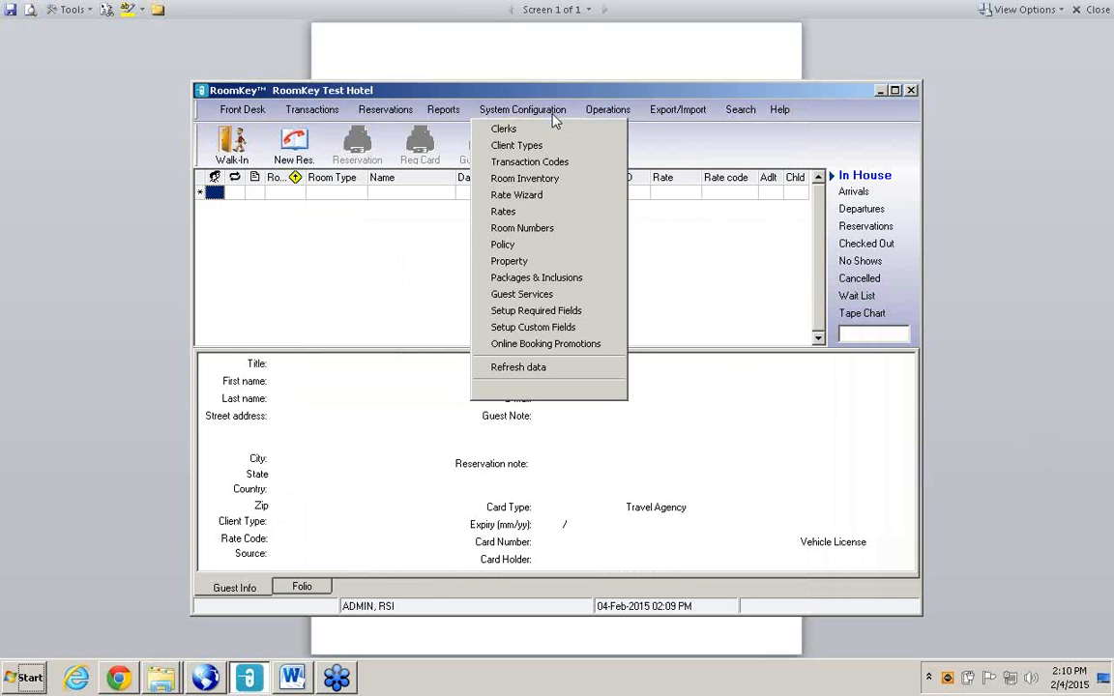
pyautogui.click(536, 191)
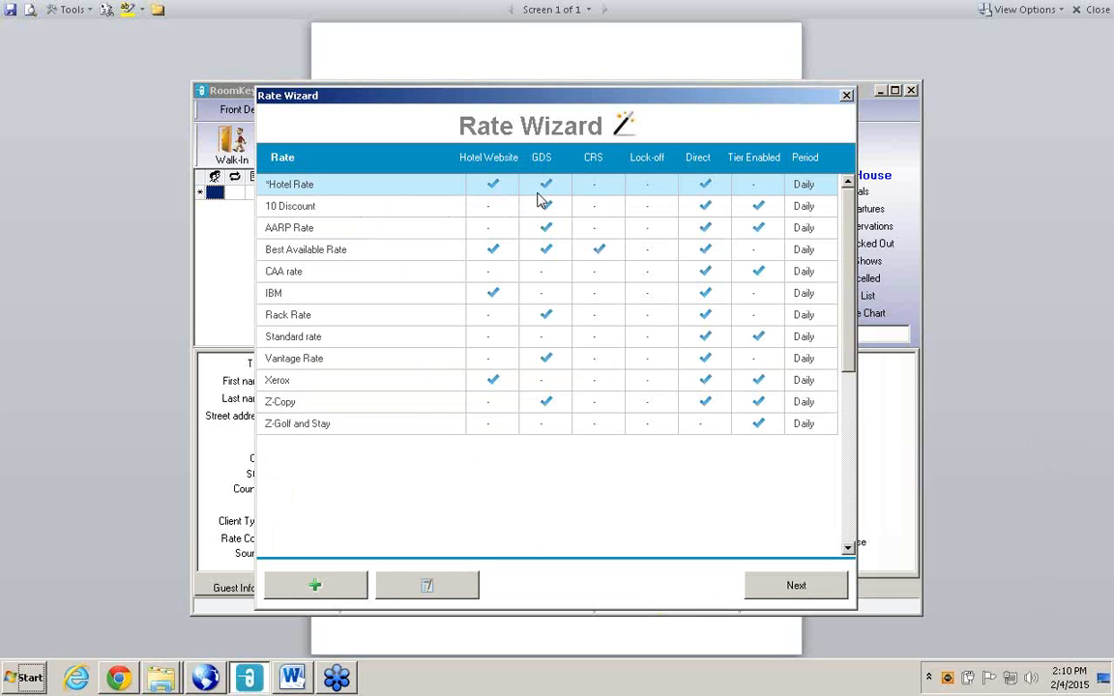
pyautogui.click(366, 229)
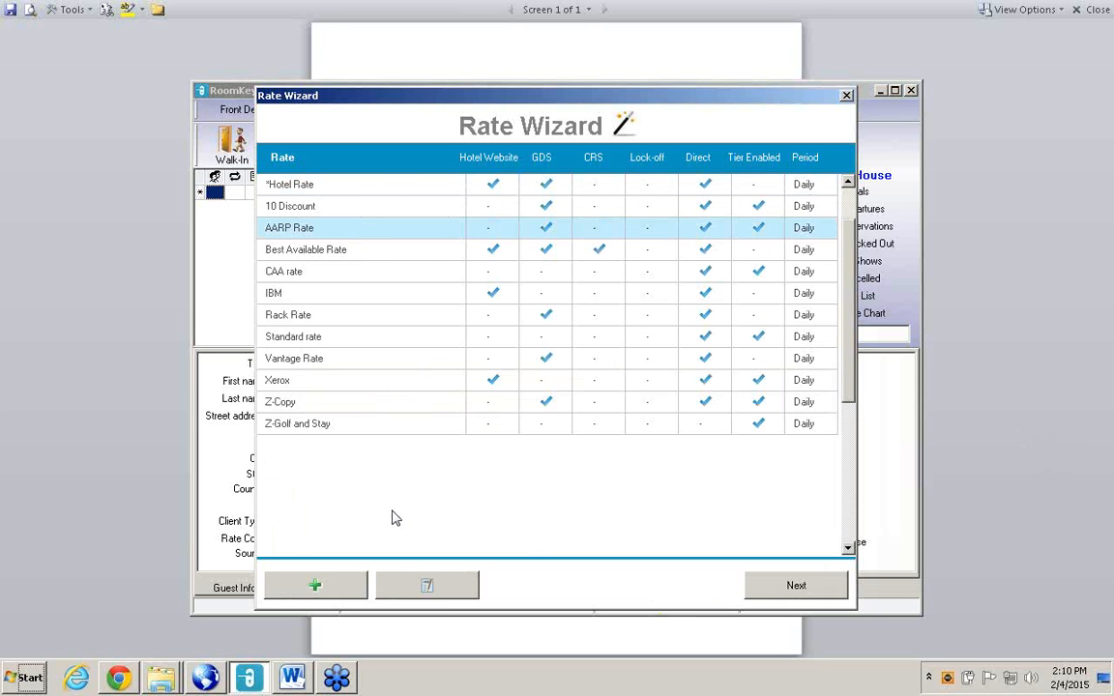
pyautogui.click(443, 597)
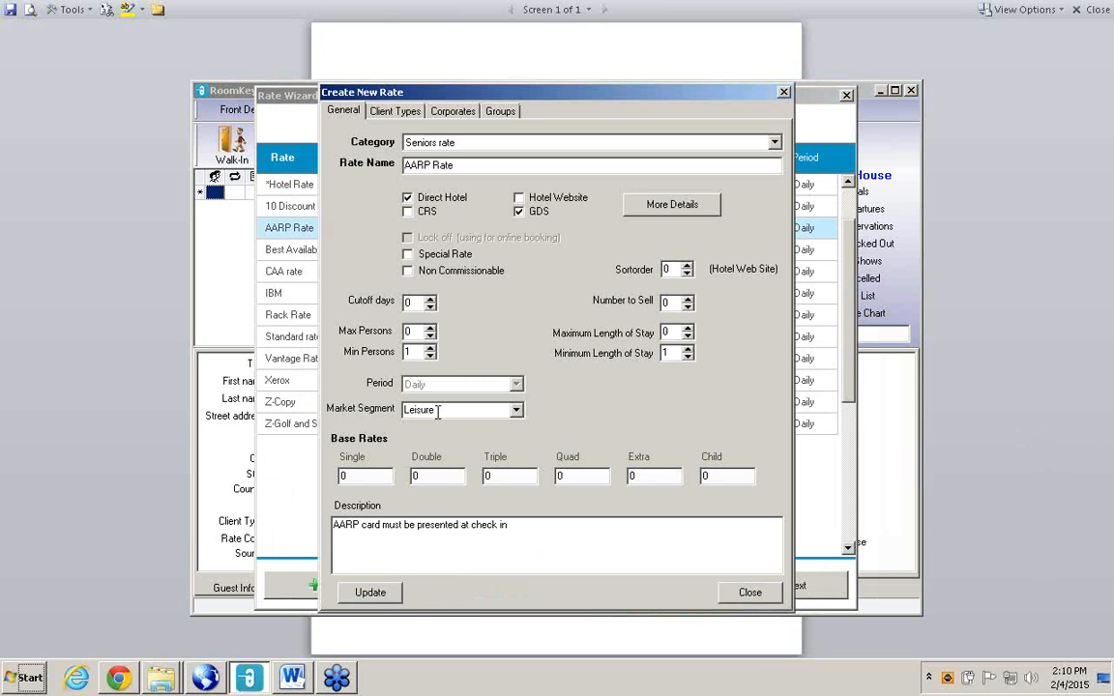
pyautogui.click(408, 198)
pyautogui.click(784, 93)
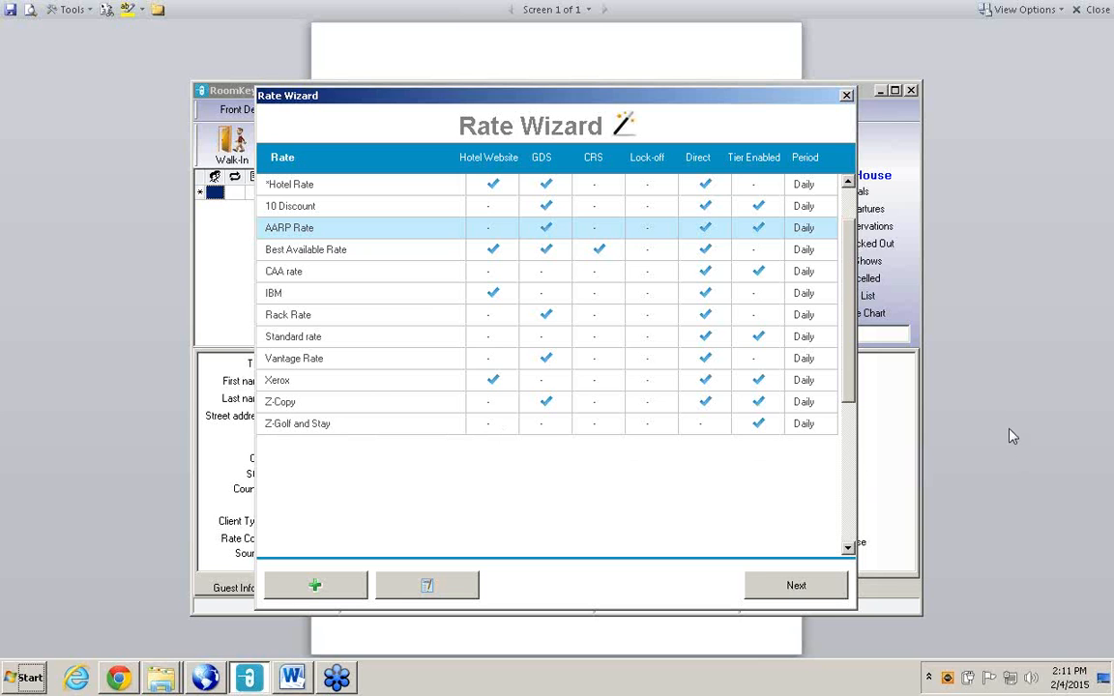
pyautogui.click(1103, 440)
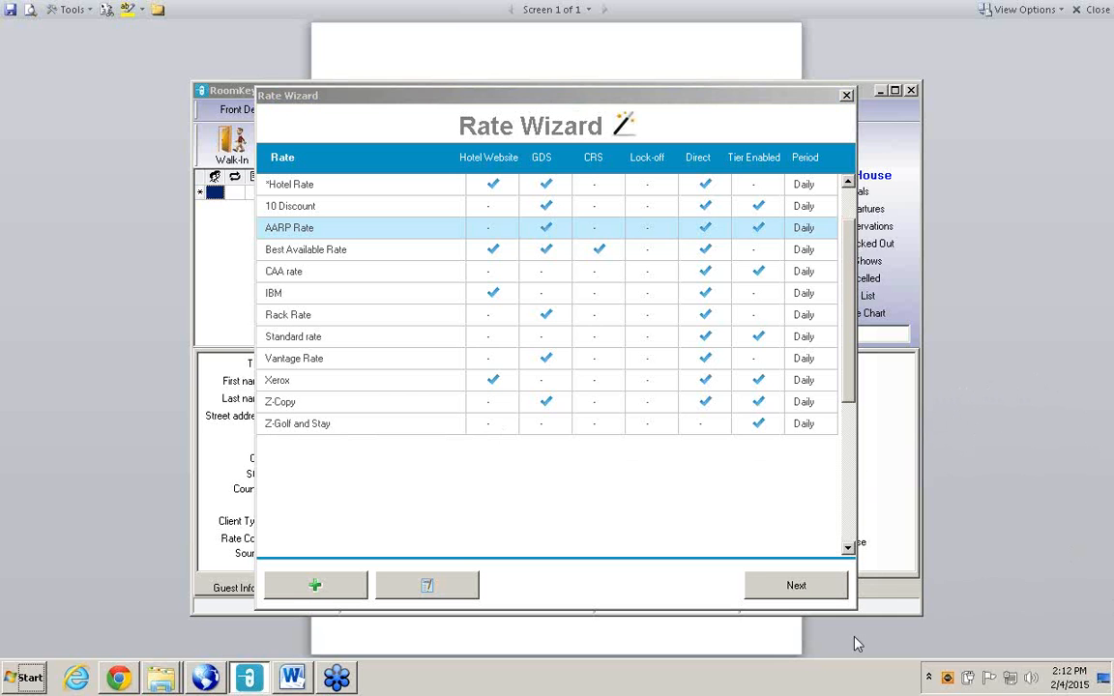
# - Open the AARP Rate in the Rate Wizard and set its date range from 2/13/2015 to 2/15/2015
pyautogui.click(797, 588)
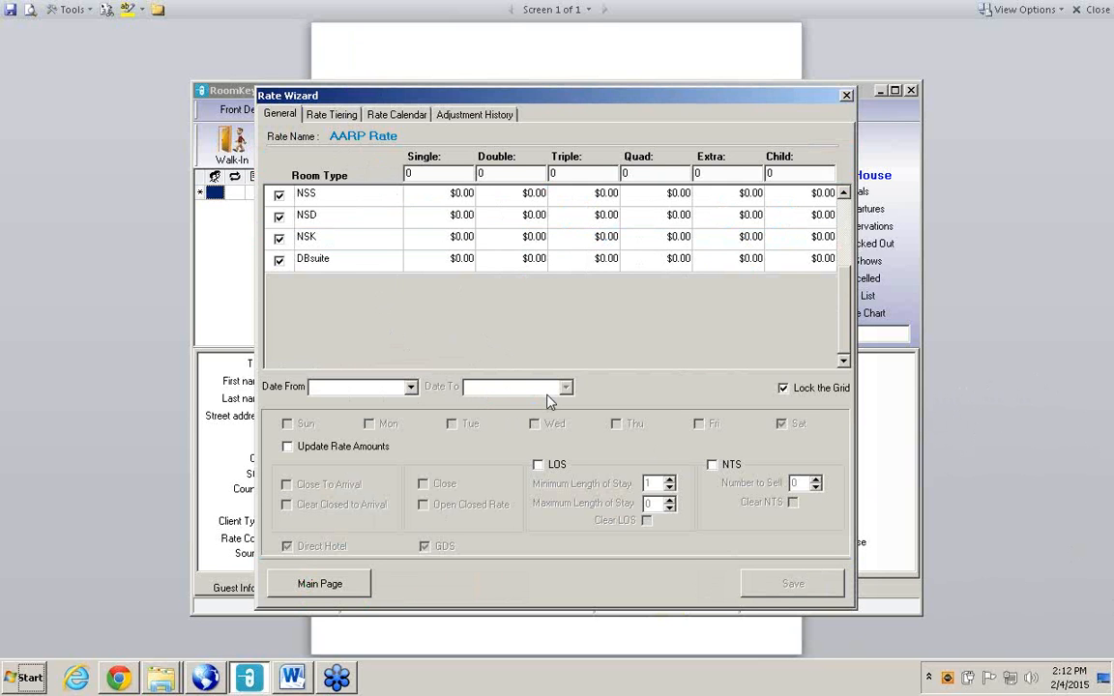
pyautogui.click(1100, 447)
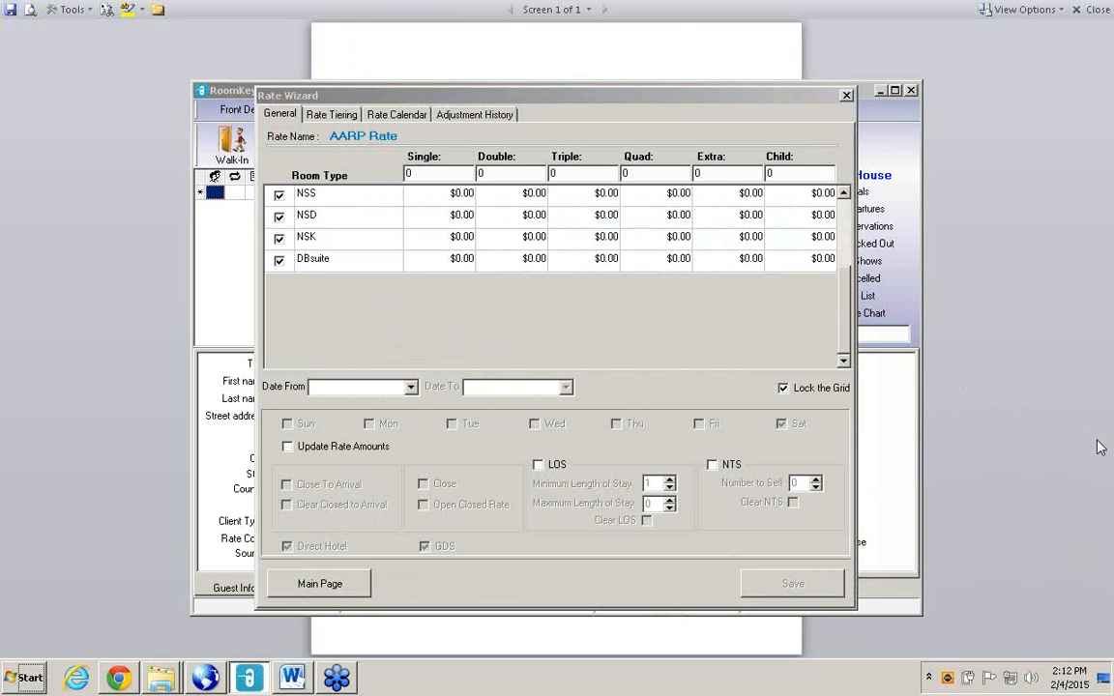
pyautogui.click(713, 466)
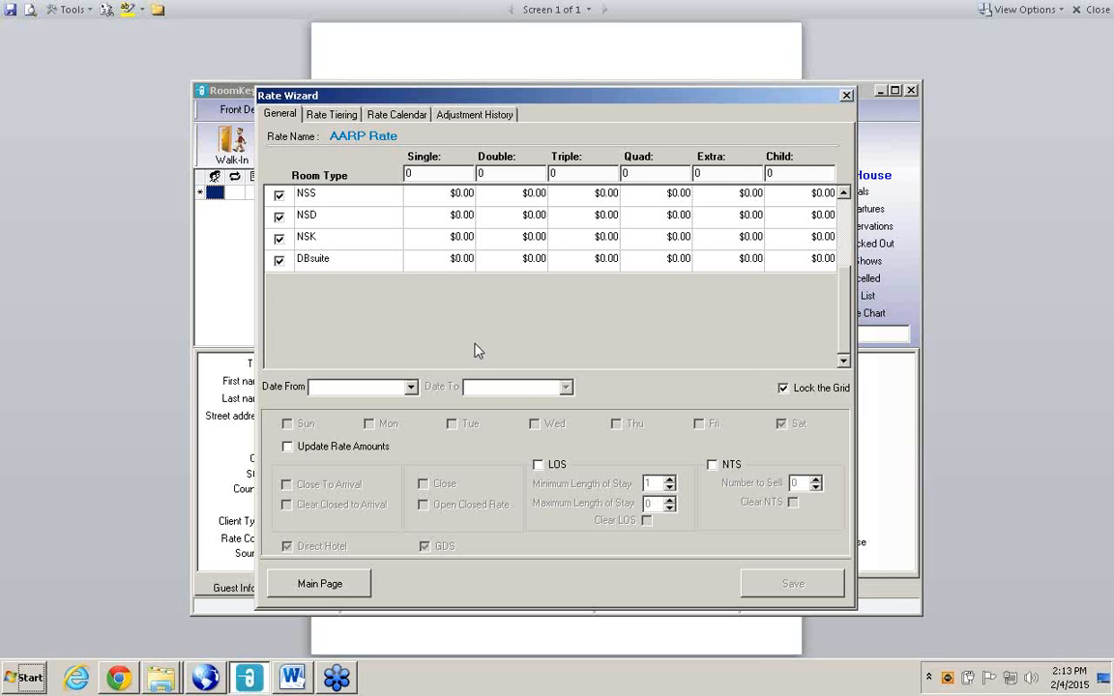
pyautogui.click(411, 387)
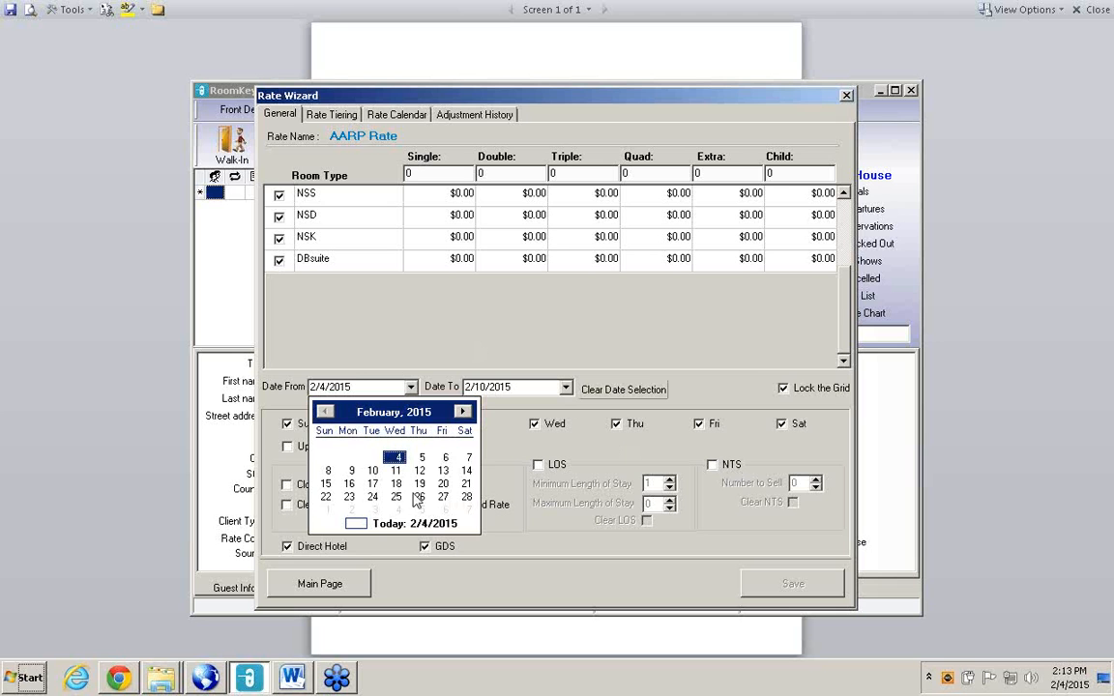
pyautogui.click(442, 471)
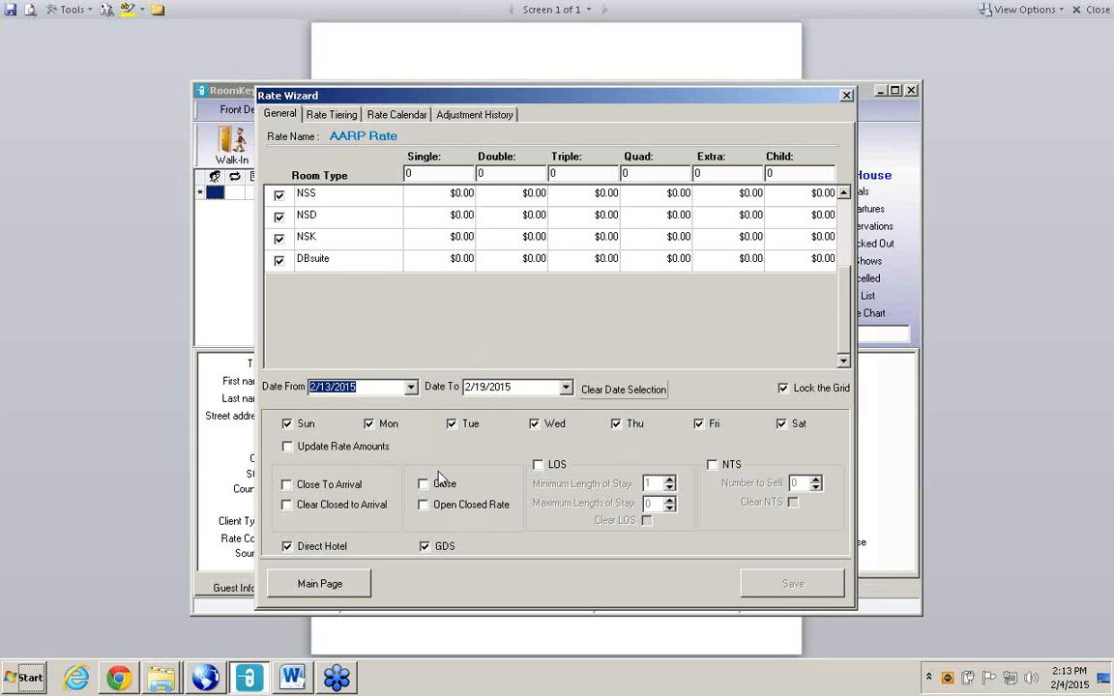
pyautogui.click(566, 388)
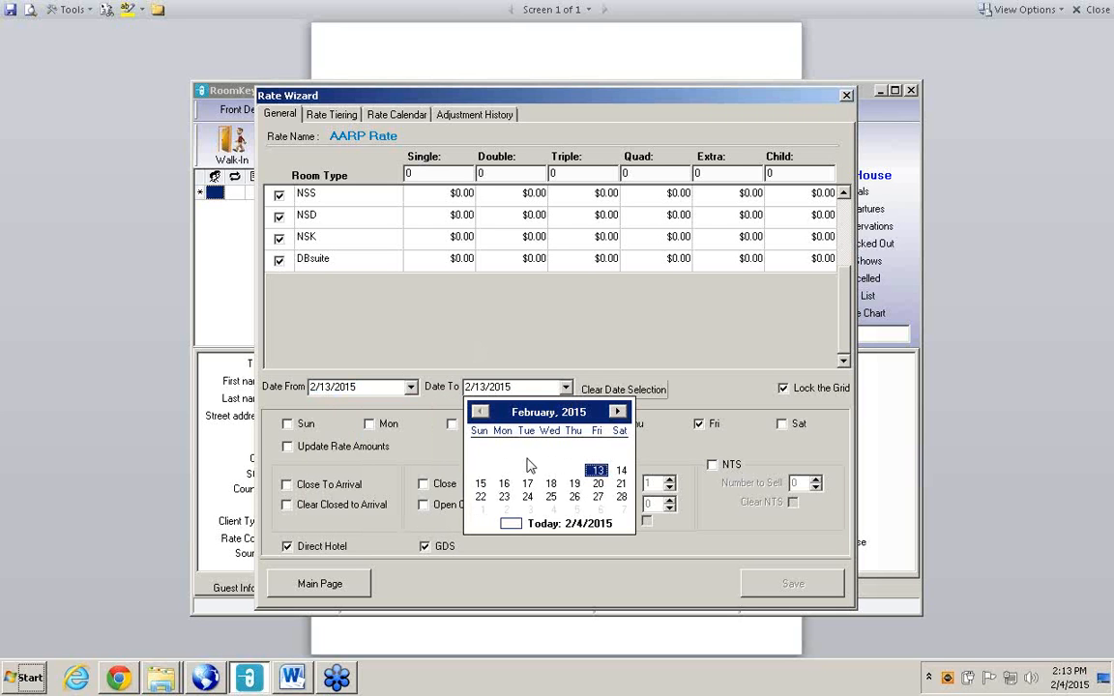
pyautogui.click(480, 483)
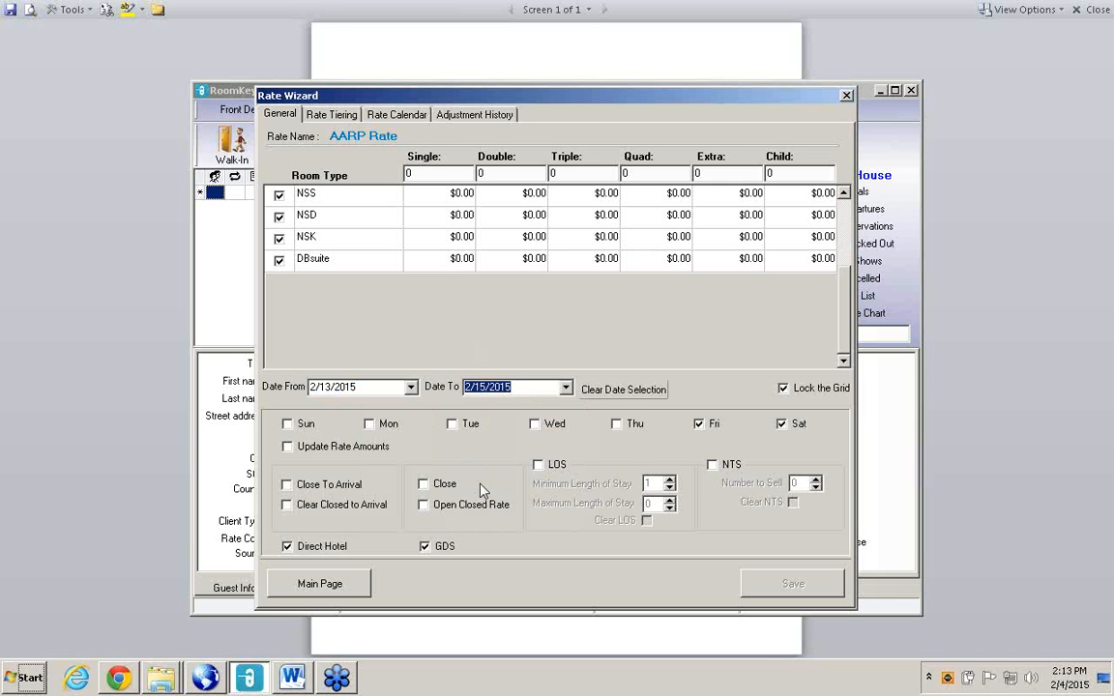
# - Enable NTS for the AARP Rate's selected dates, set Number to Sell to 4, and save the update
pyautogui.click(714, 467)
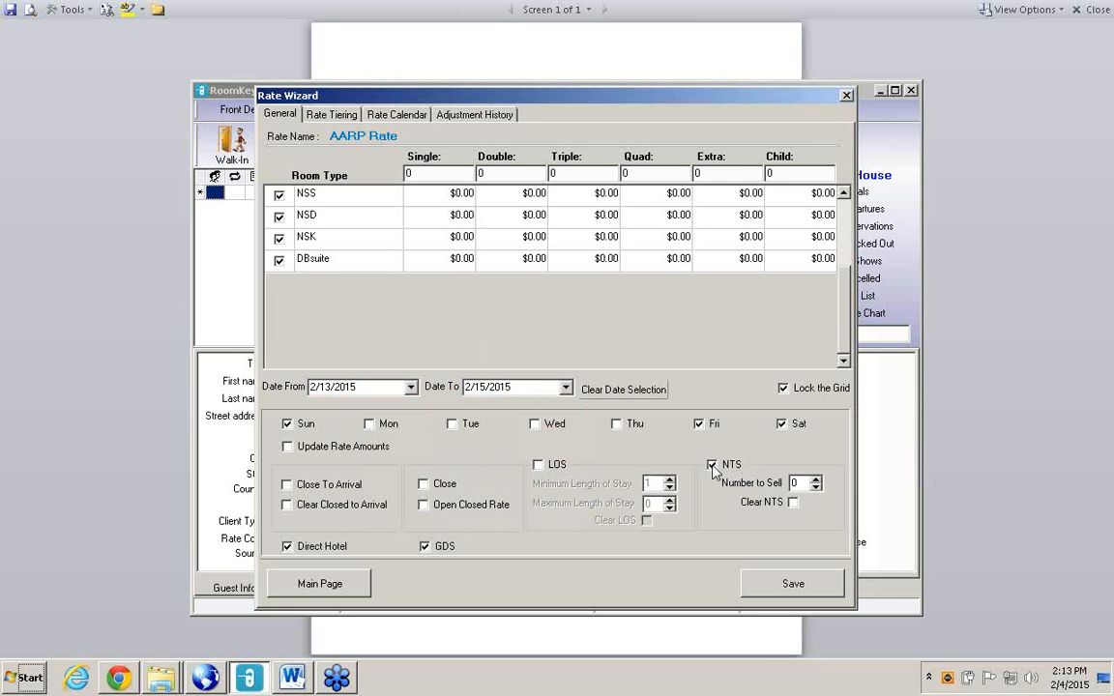
pyautogui.click(816, 480)
pyautogui.click(815, 480)
pyautogui.click(816, 480)
pyautogui.click(815, 481)
pyautogui.click(805, 587)
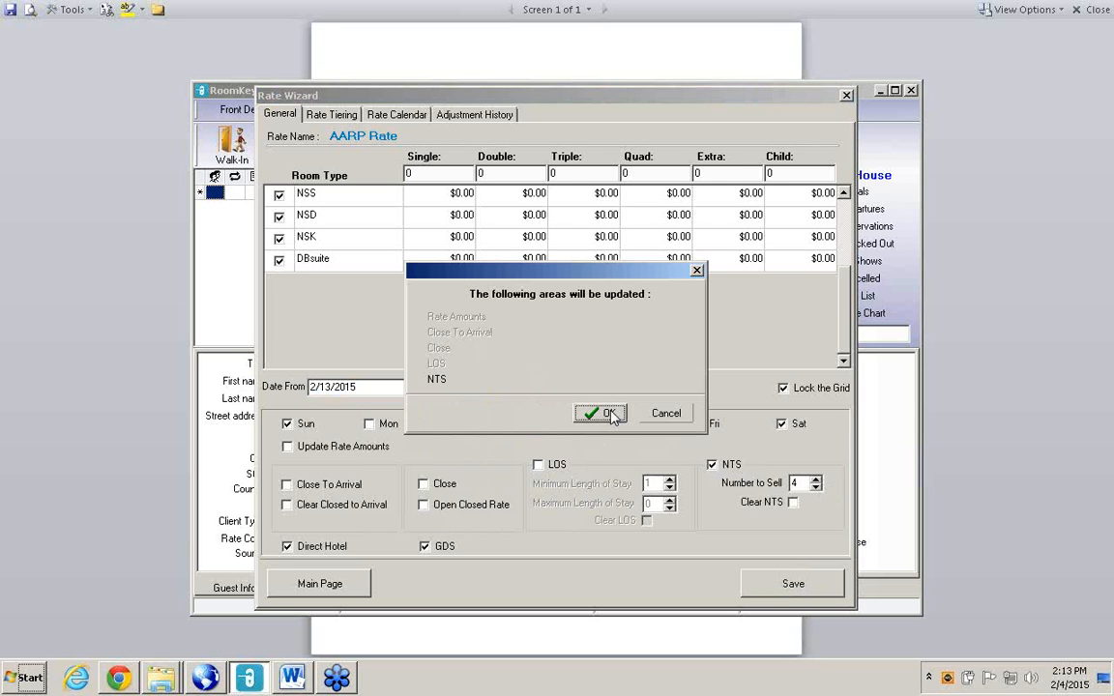
pyautogui.click(606, 414)
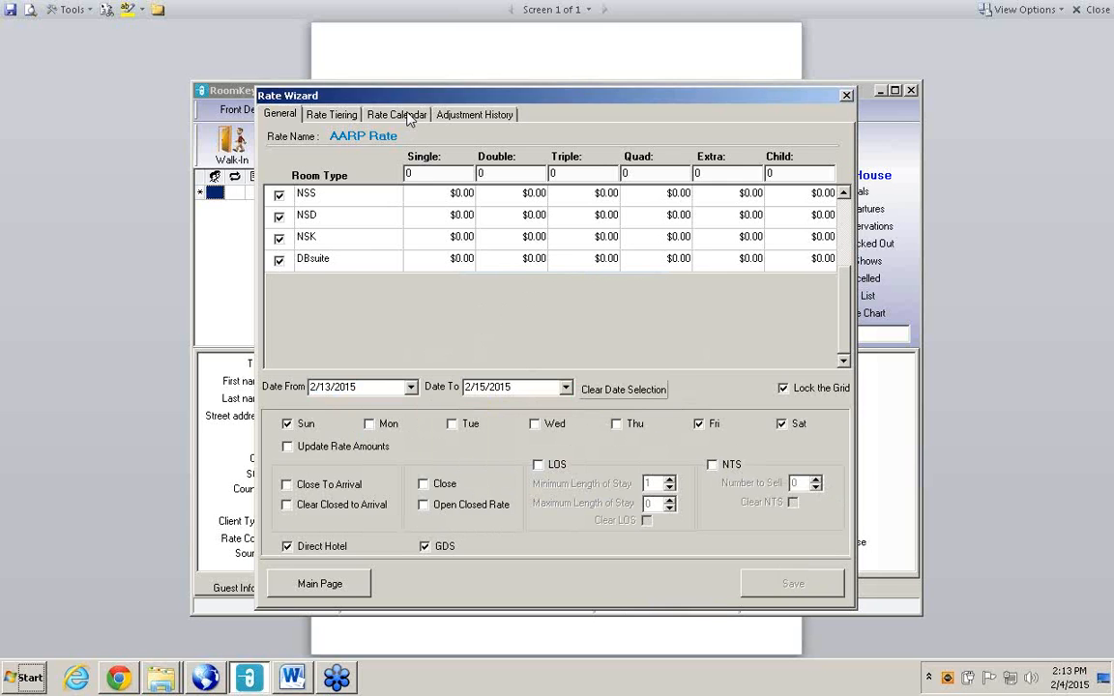
pyautogui.click(406, 115)
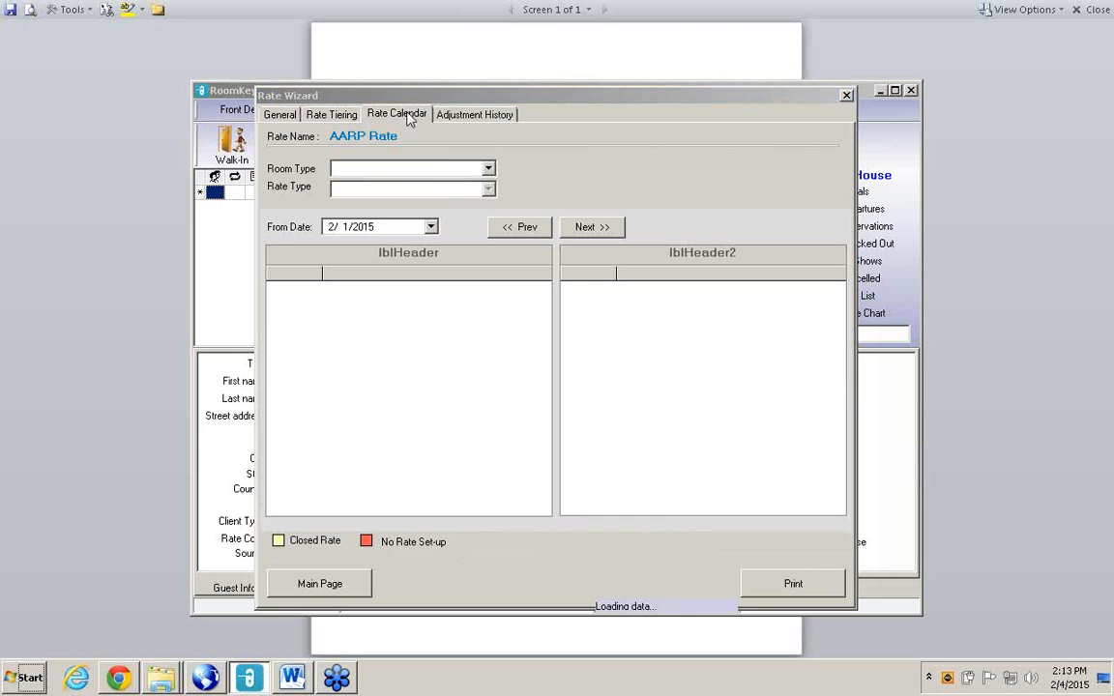
pyautogui.click(489, 169)
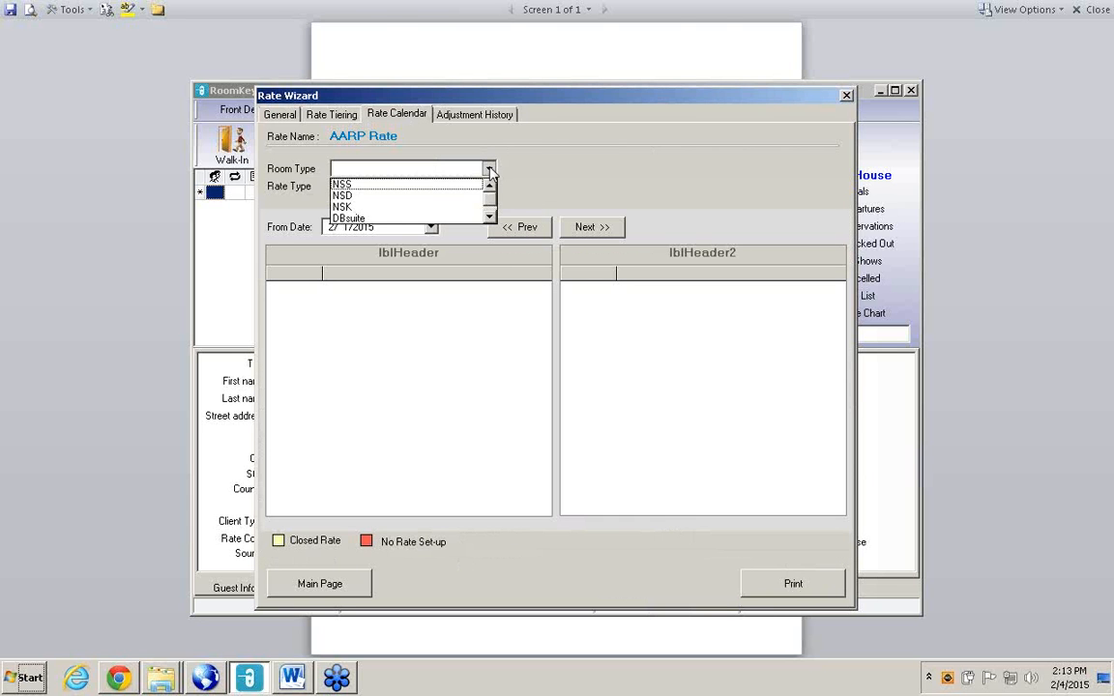
pyautogui.click(428, 197)
pyautogui.click(489, 189)
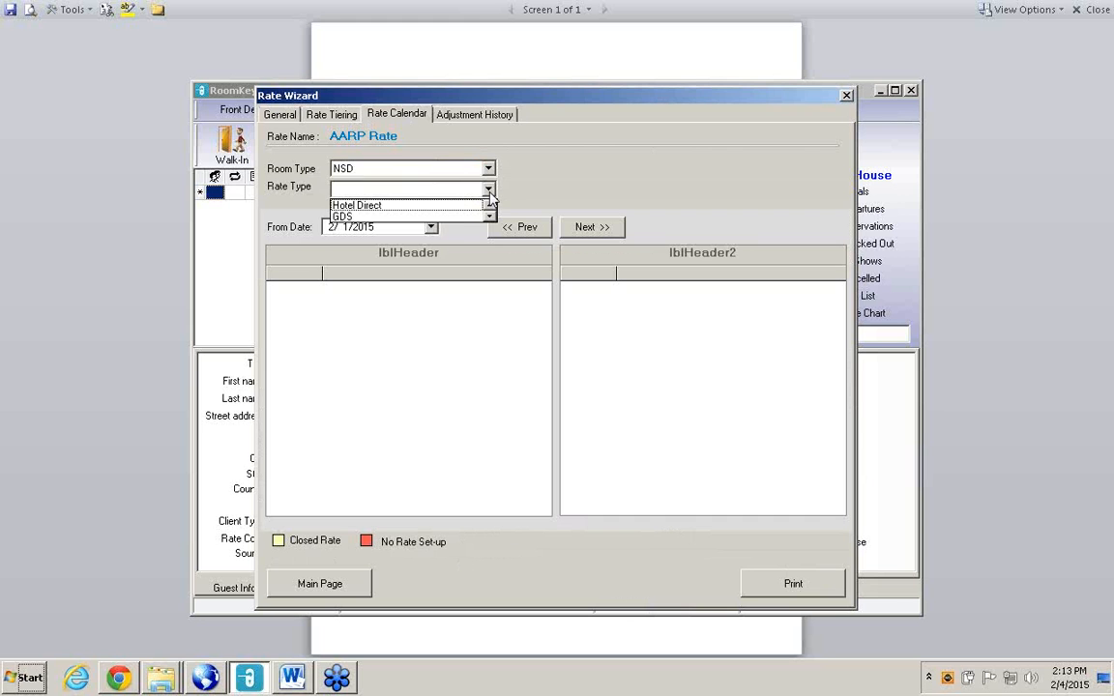
pyautogui.click(440, 207)
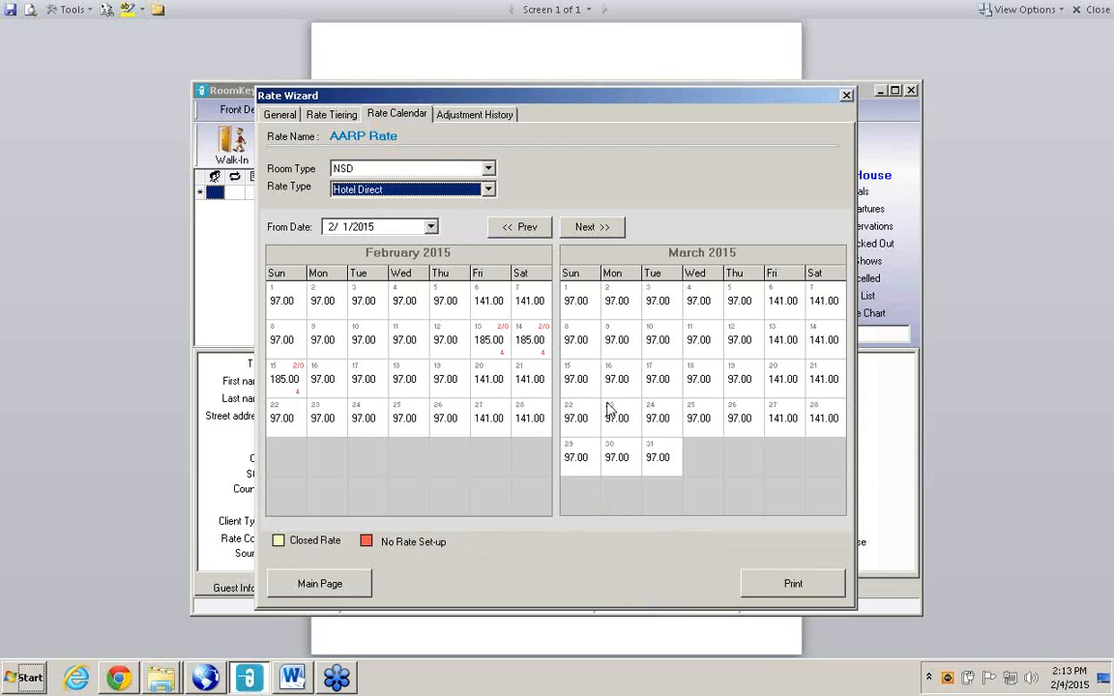
pyautogui.click(1096, 447)
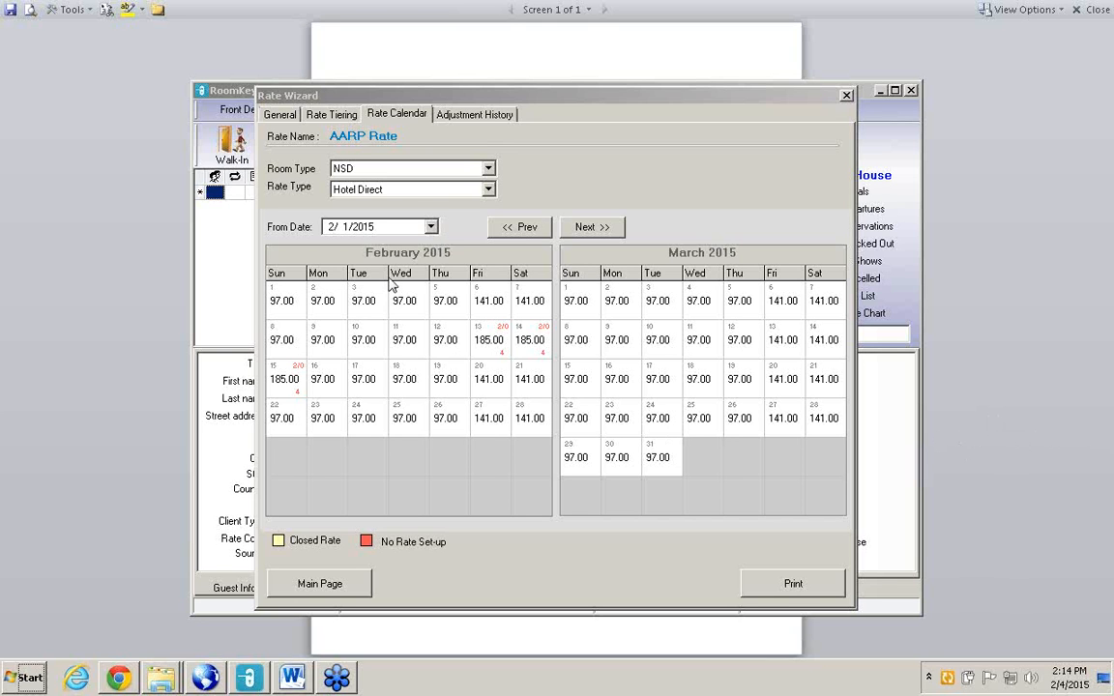
# - Review the AARP Rate's general rate settings for 2/13/2015 to 2/15/2015 and close the Rate Wizard without saving
pyautogui.click(280, 115)
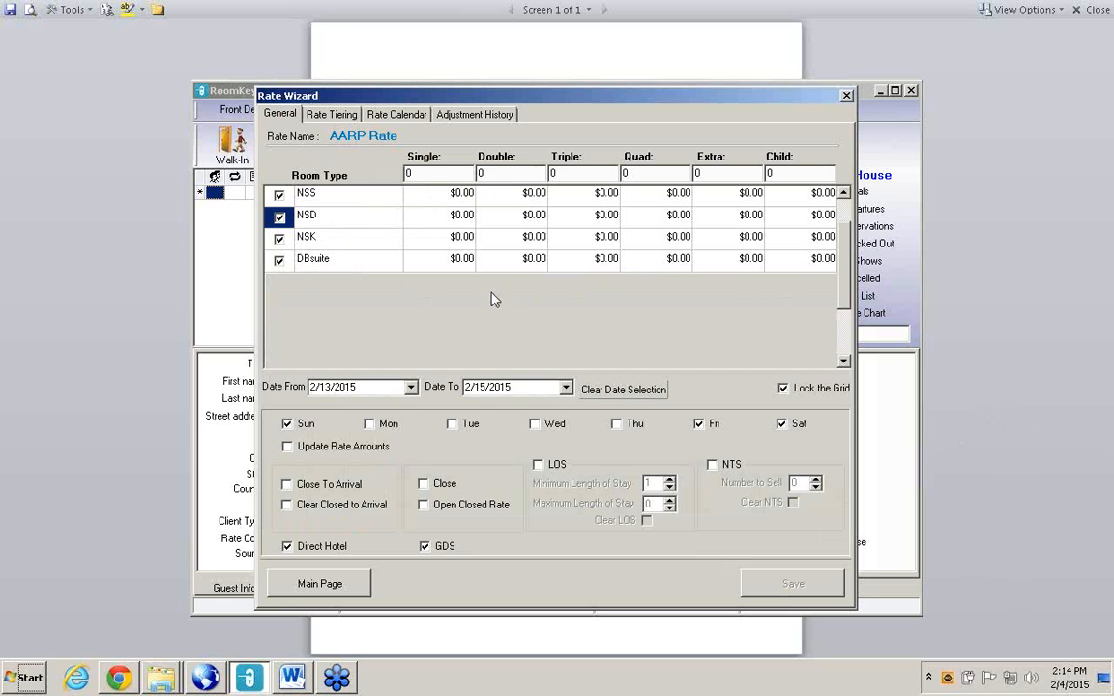
pyautogui.click(411, 387)
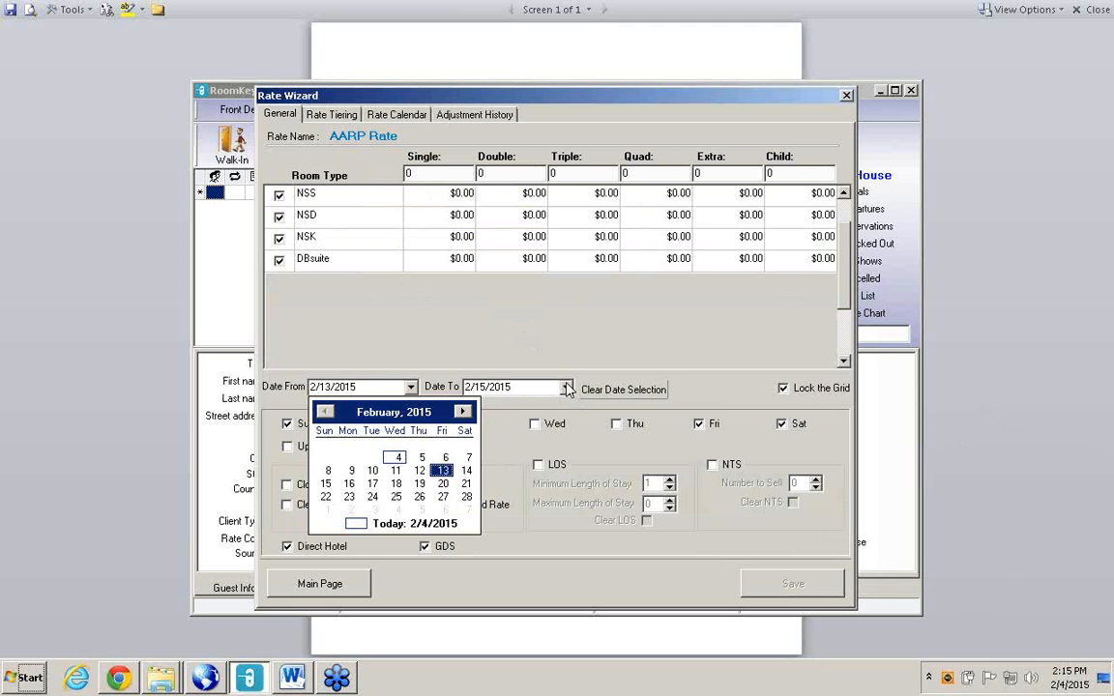
pyautogui.click(442, 470)
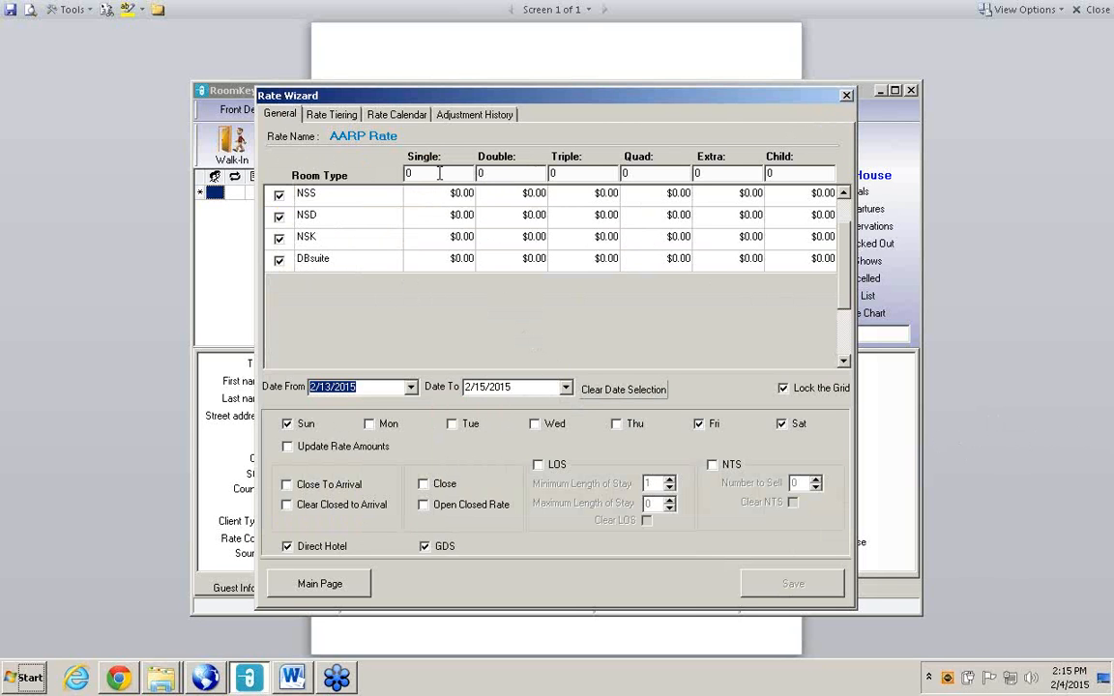
pyautogui.click(846, 97)
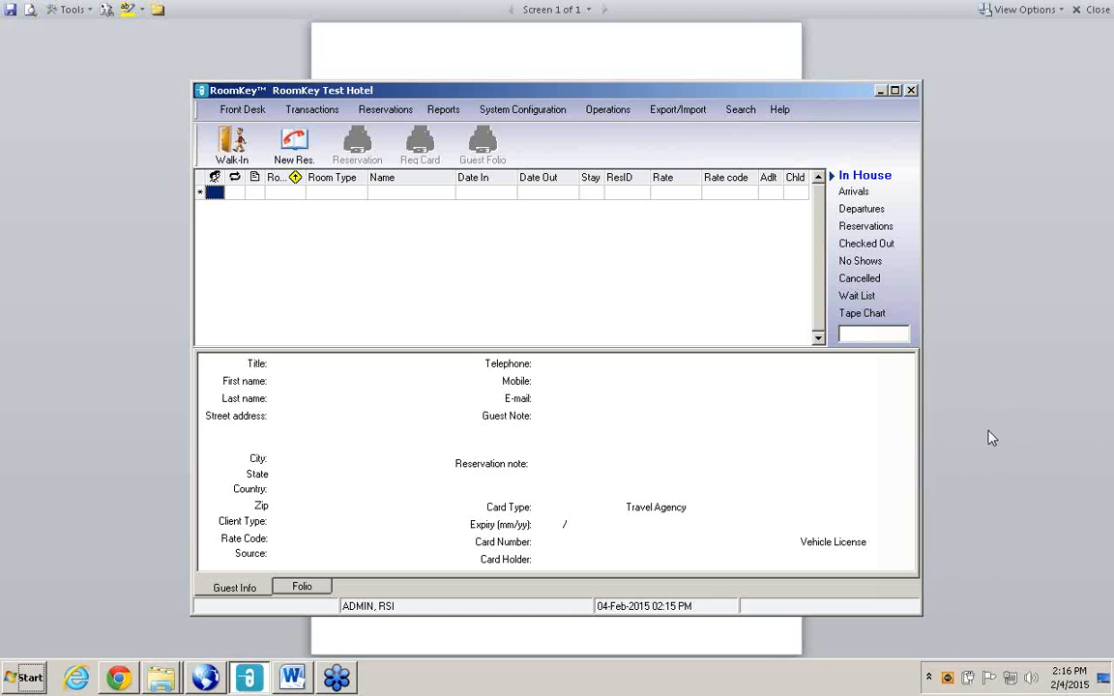
# - Reopen the Rate Wizard, review the *Hotel Rate's general settings, and close everything without updating
pyautogui.click(535, 112)
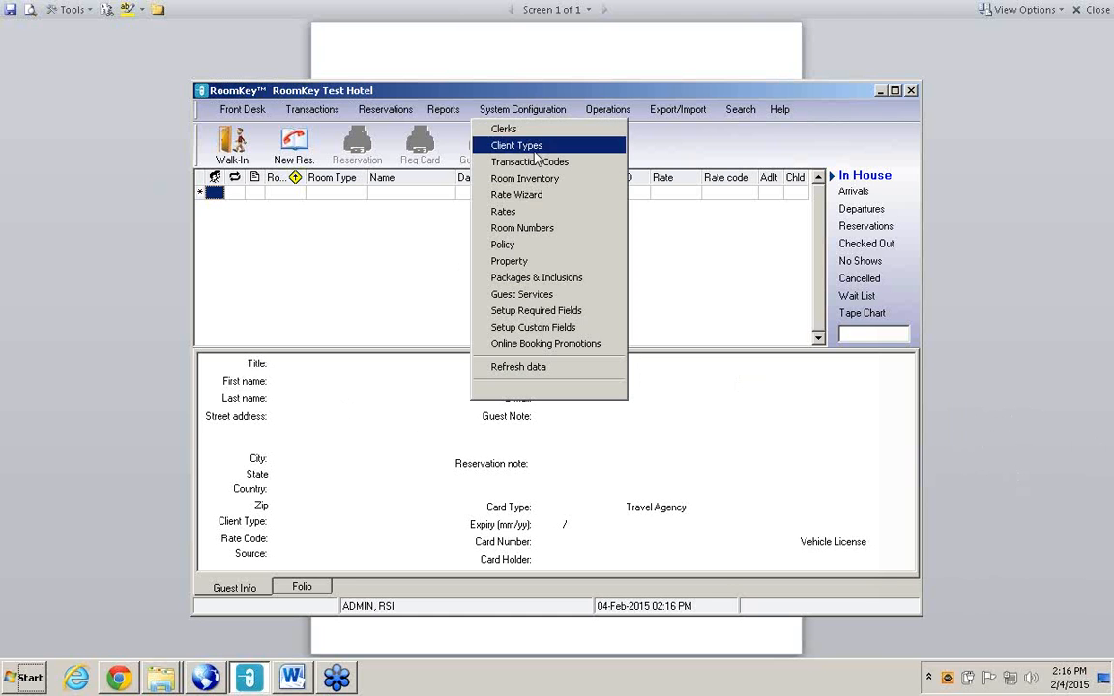
pyautogui.click(536, 197)
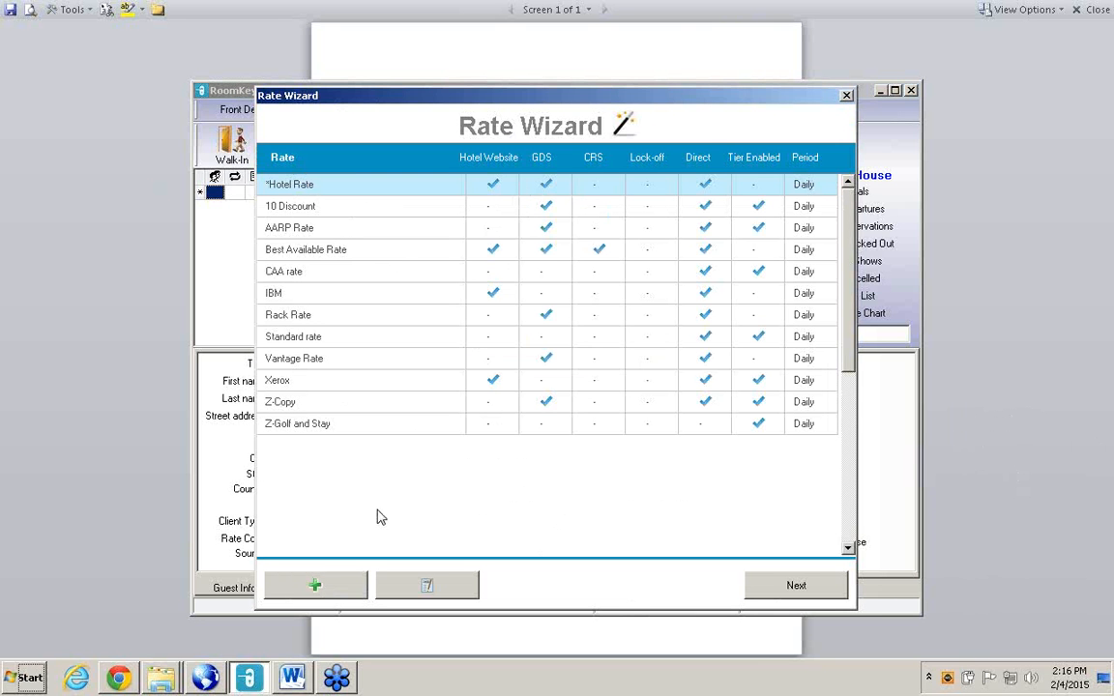
pyautogui.click(426, 587)
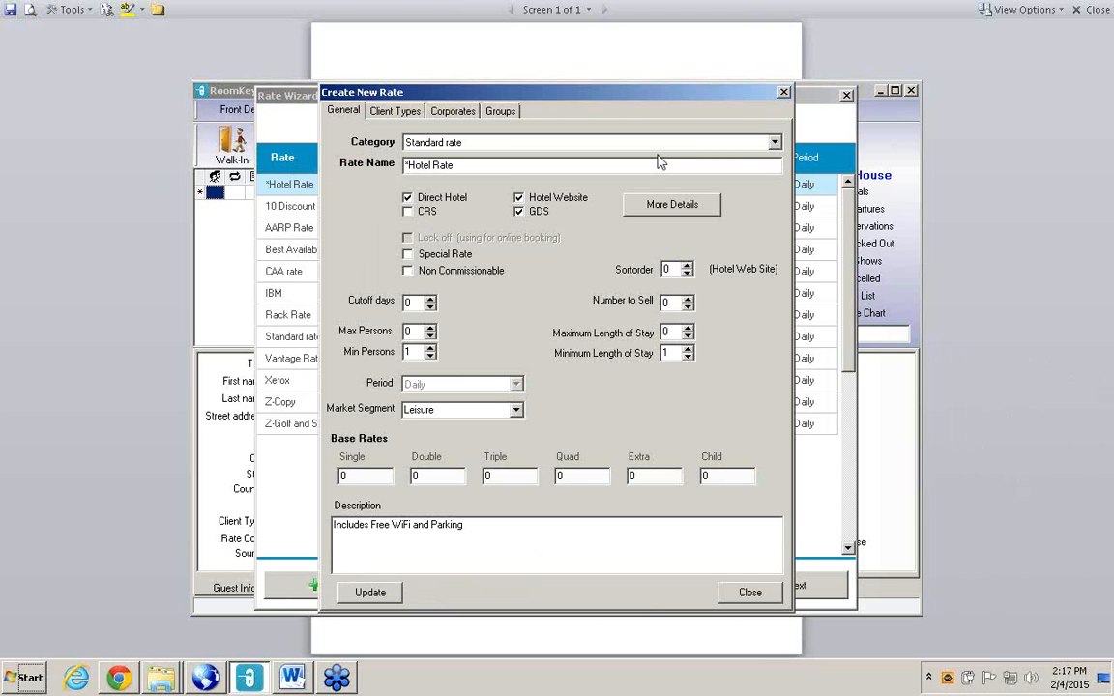
pyautogui.click(784, 94)
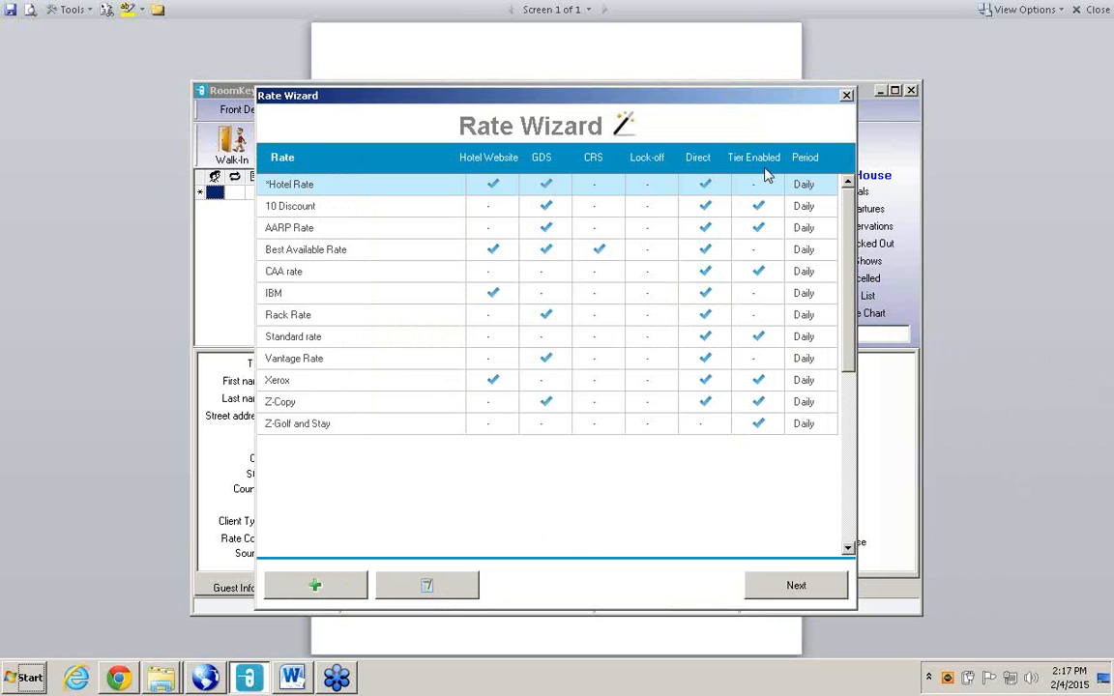
pyautogui.click(847, 97)
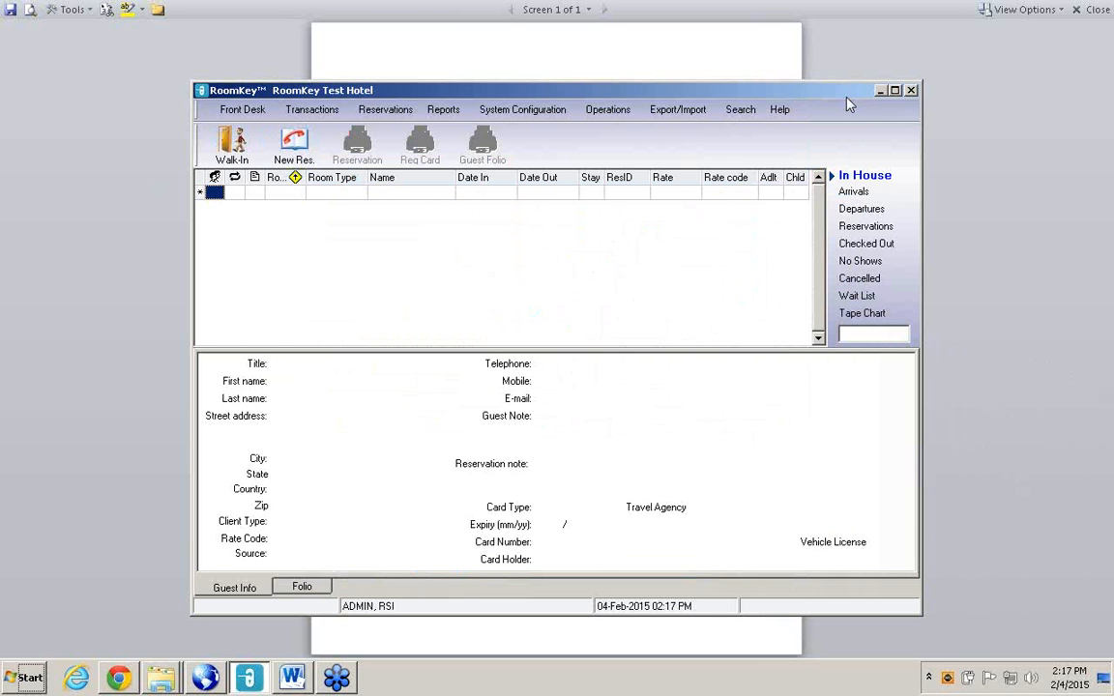
# - Start a new group named Dmo with the group ID Demo and an arrival date of 2/11/2015
pyautogui.click(623, 116)
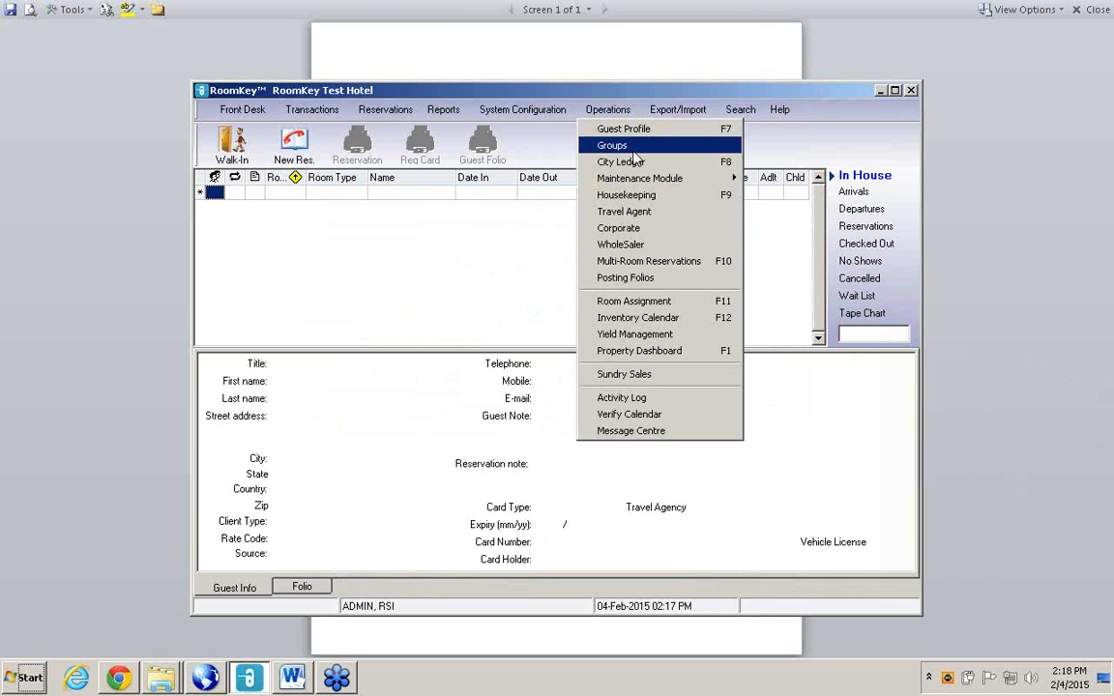
pyautogui.click(629, 145)
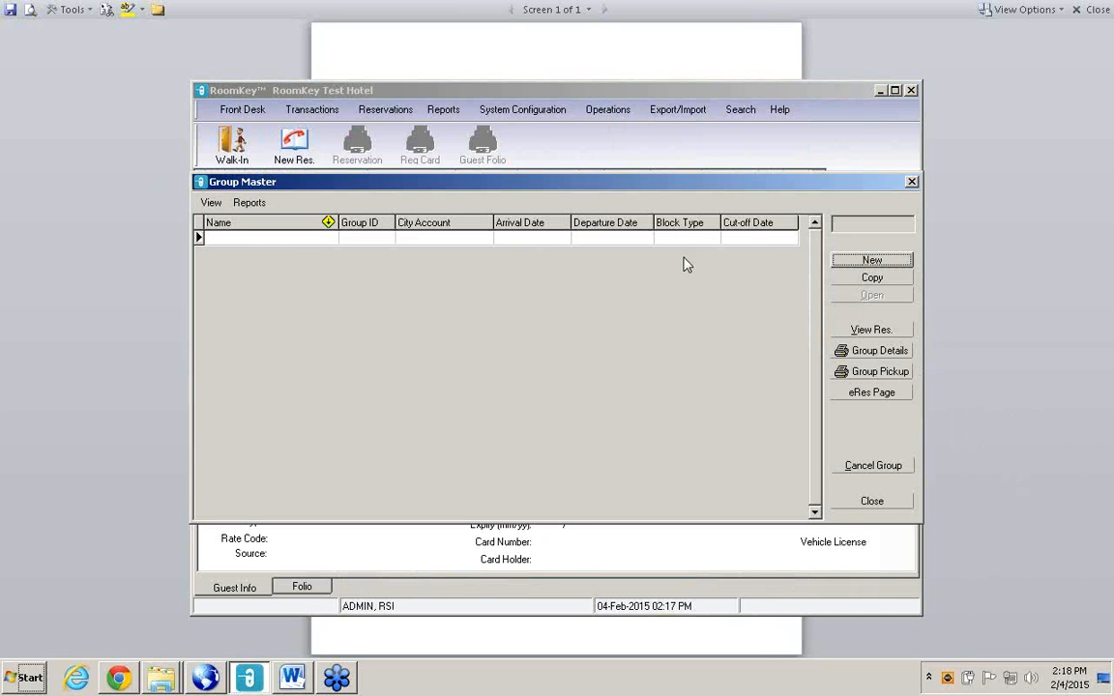
pyautogui.click(838, 266)
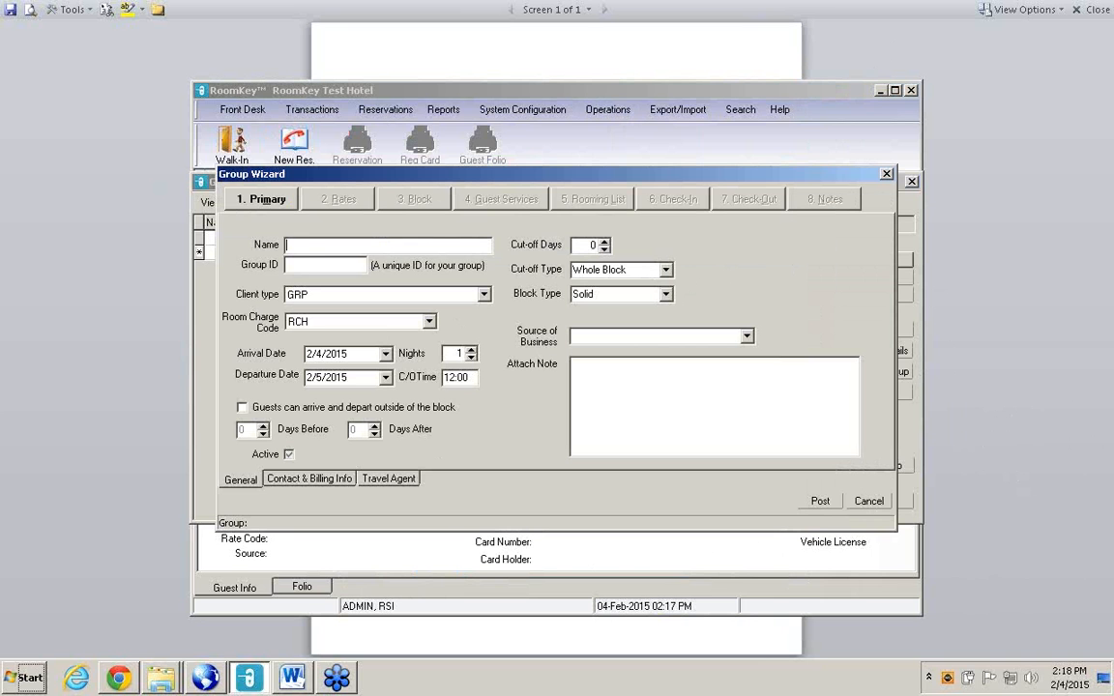
pyautogui.write('DEmo')
pyautogui.click(326, 269)
pyautogui.write('Demo')
pyautogui.click(386, 355)
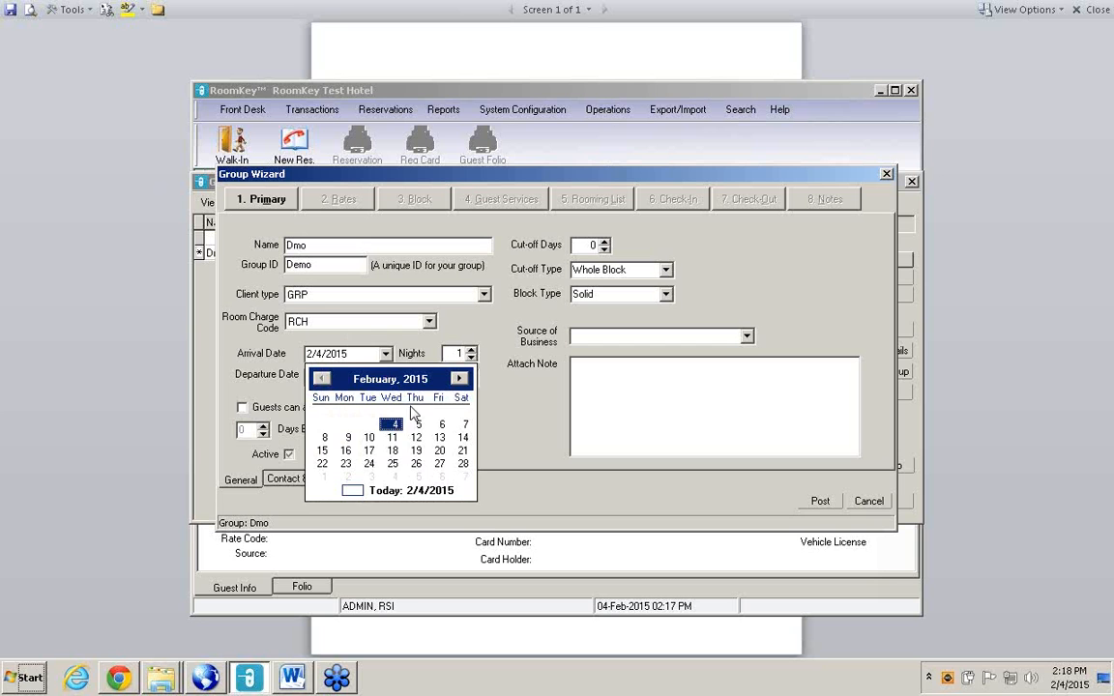
pyautogui.click(394, 441)
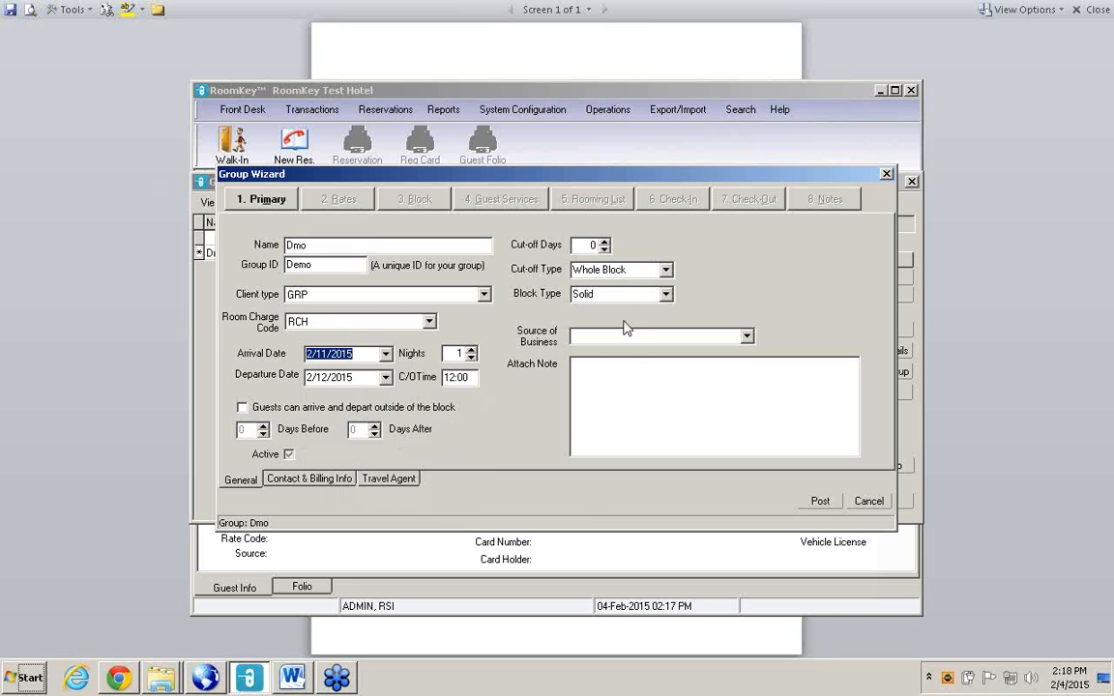
# - Set the group's folio number to 1 and fill in a placeholder address and zip code in its billing information
pyautogui.click(309, 478)
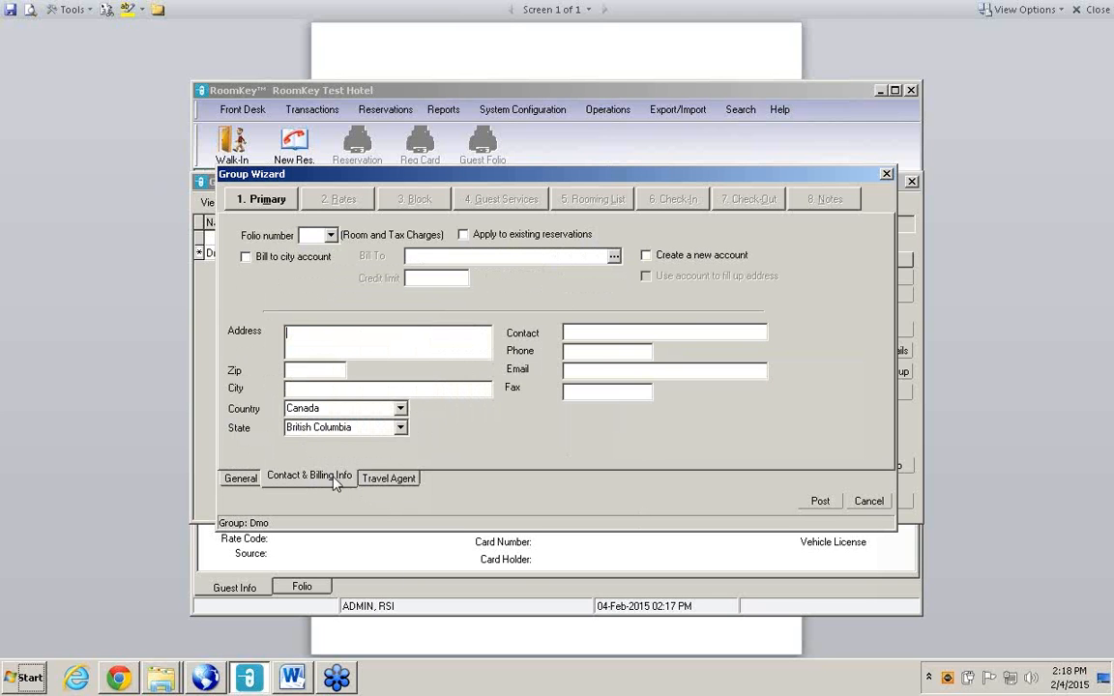
pyautogui.click(319, 235)
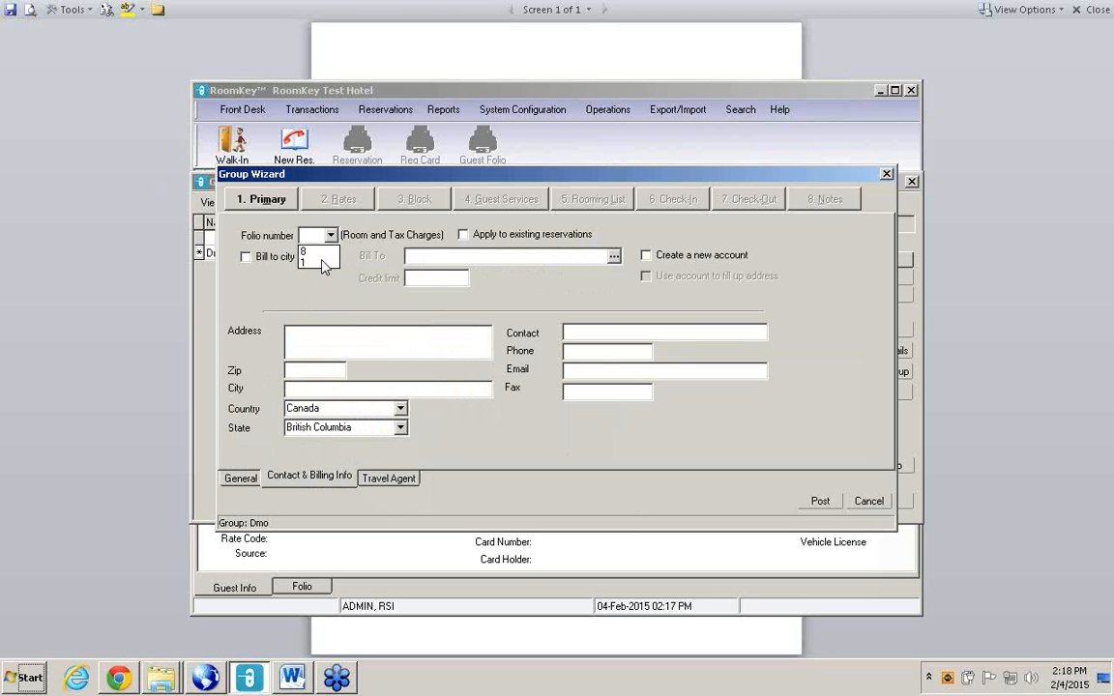
pyautogui.click(295, 248)
pyautogui.click(318, 348)
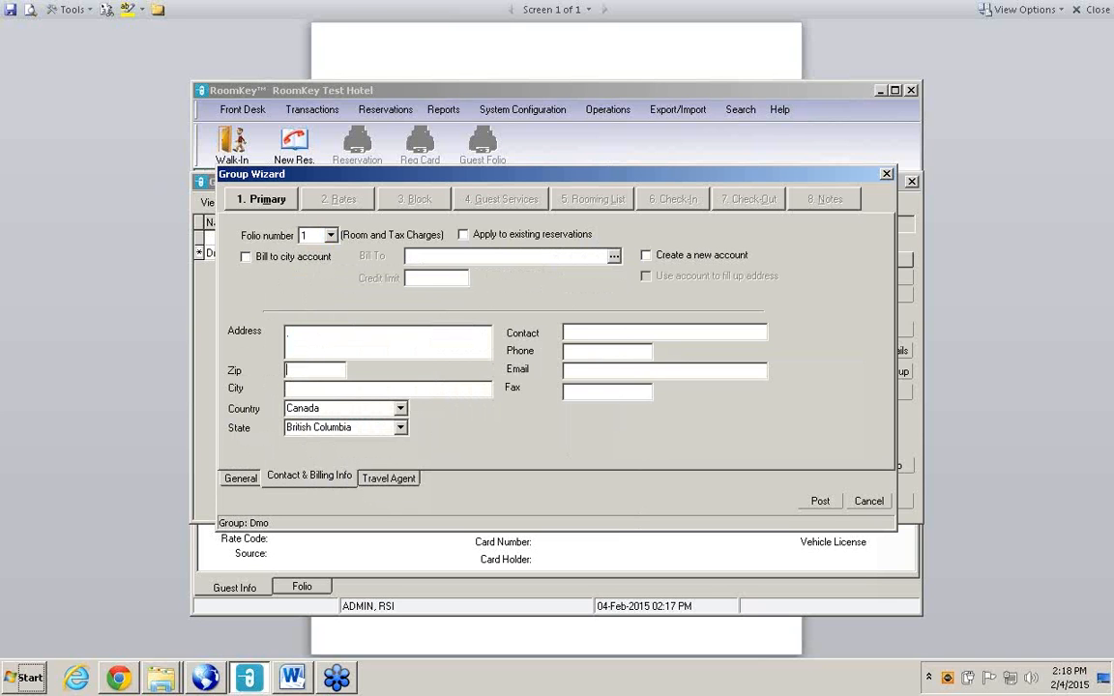
pyautogui.write('12345')
pyautogui.press('Tab')
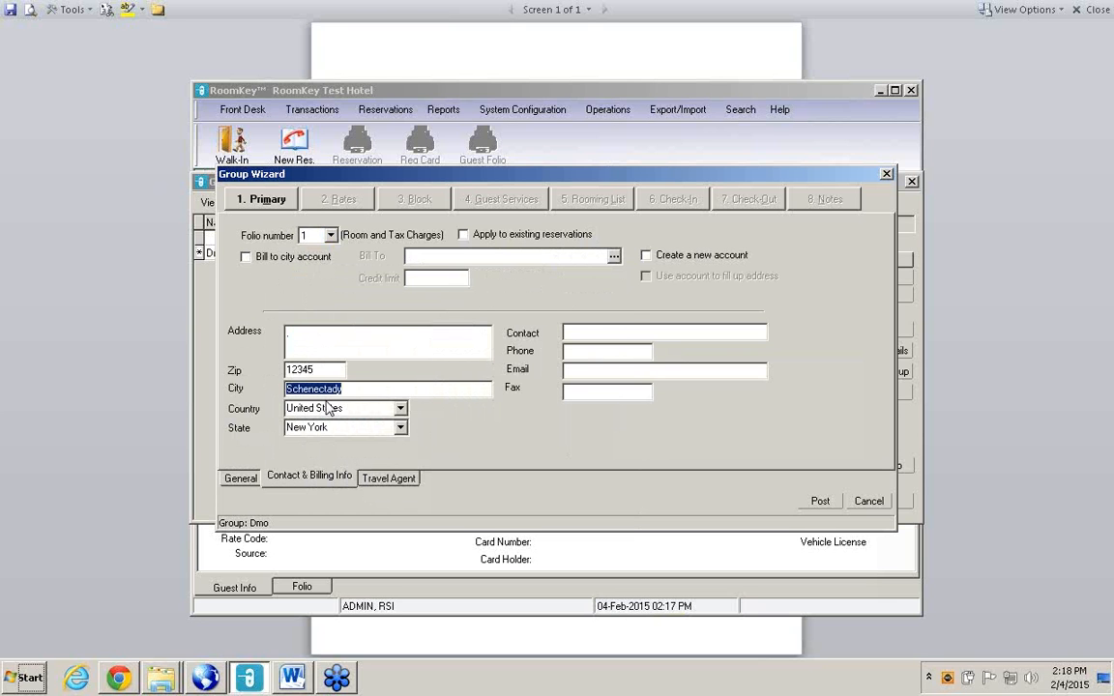
# - Fill the group's contact, phone, email and fax with placeholder dots and post the group
pyautogui.click(606, 332)
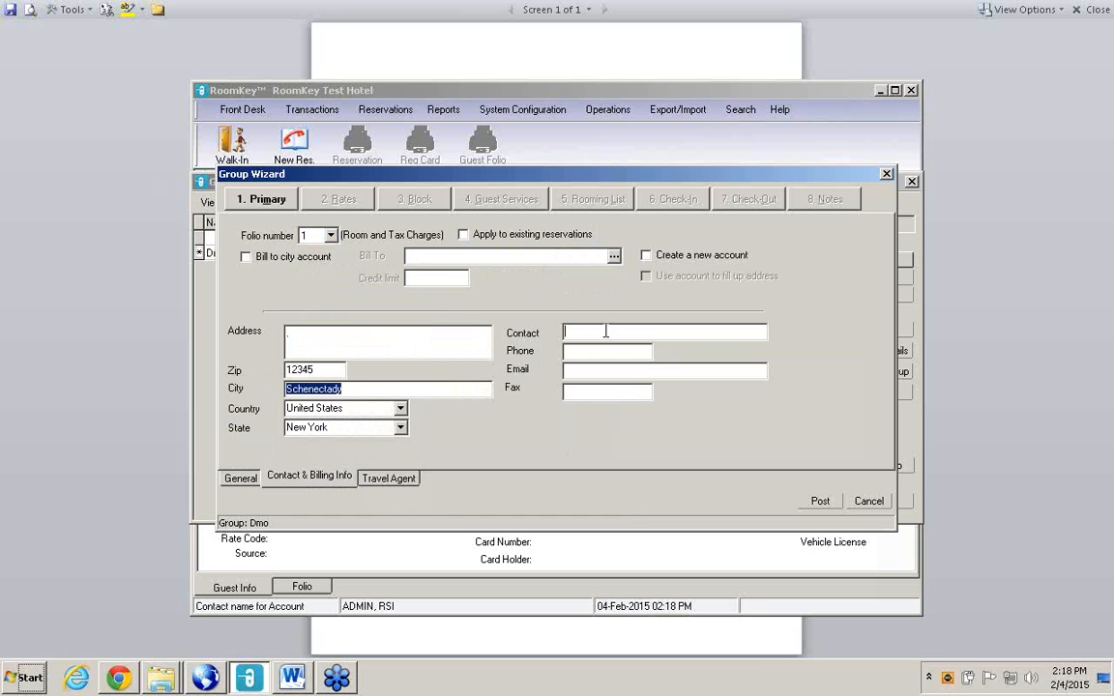
pyautogui.press('Tab')
pyautogui.click(821, 510)
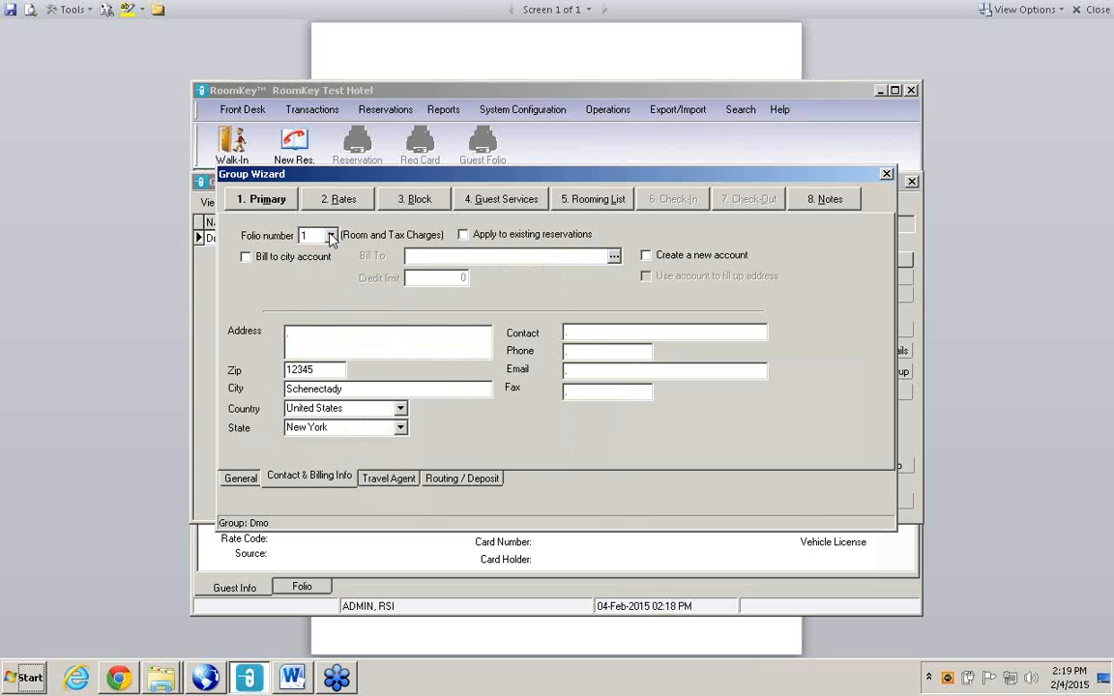
# - Review the Dmo group's attached and available rates, and close the group windows
pyautogui.click(346, 200)
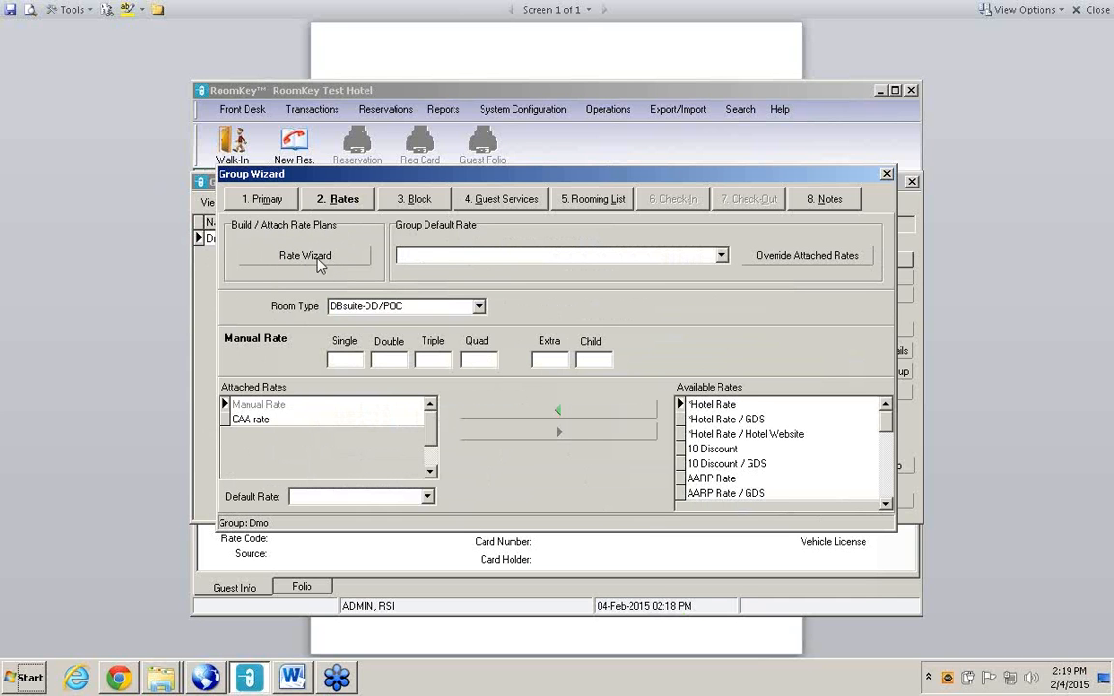
pyautogui.click(870, 43)
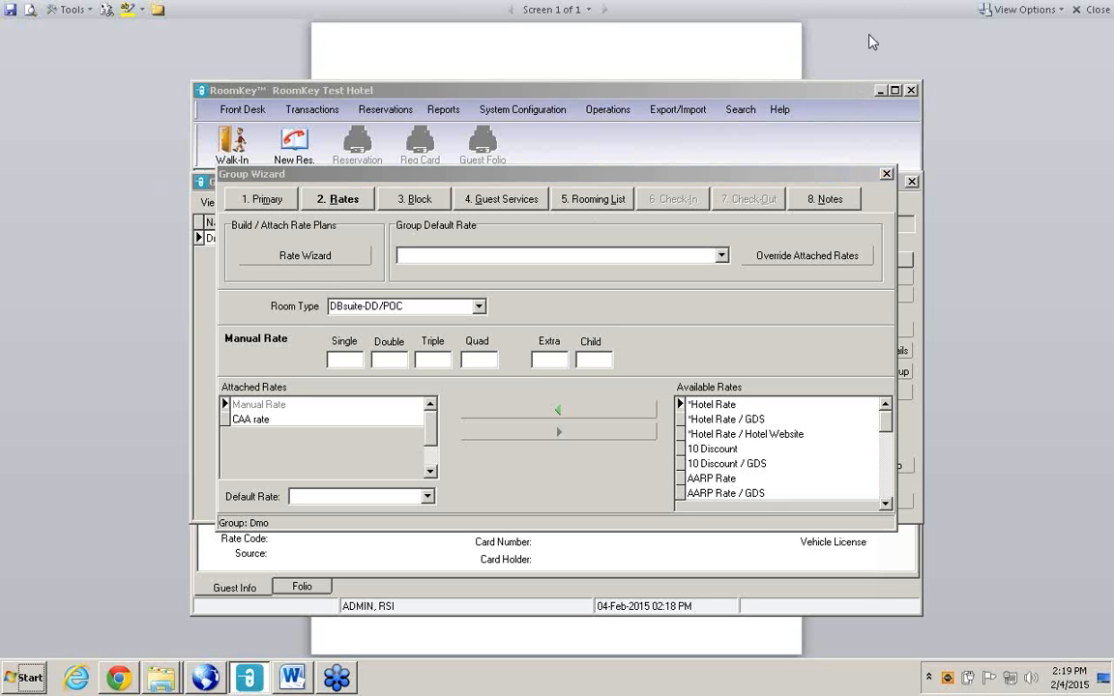
pyautogui.click(887, 174)
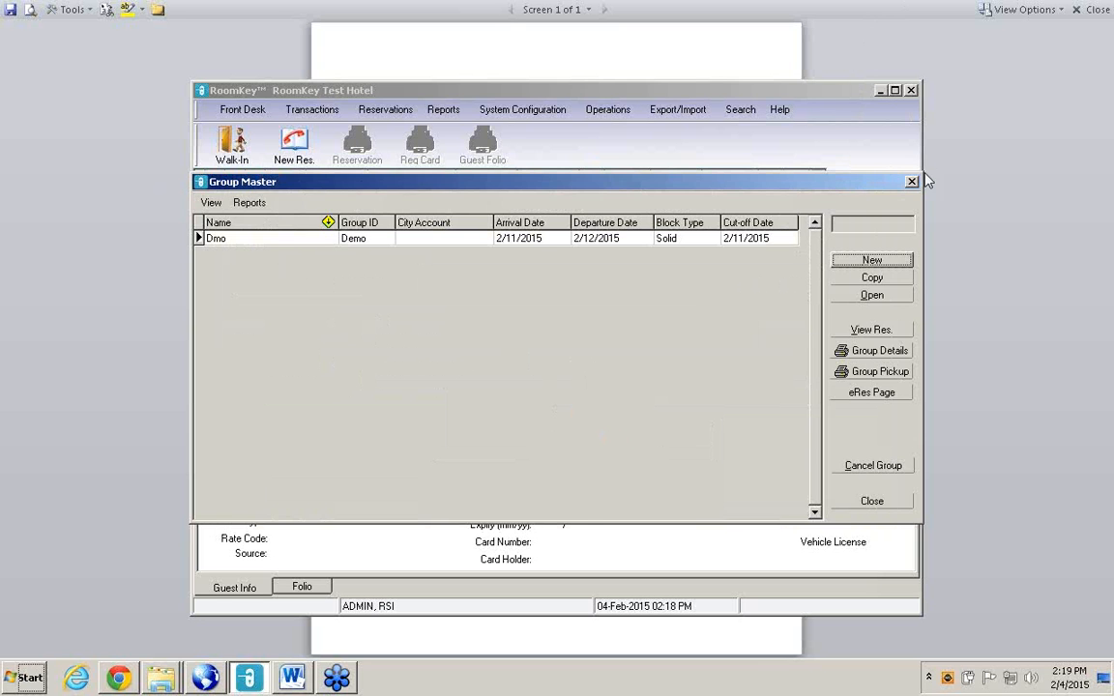
pyautogui.click(911, 182)
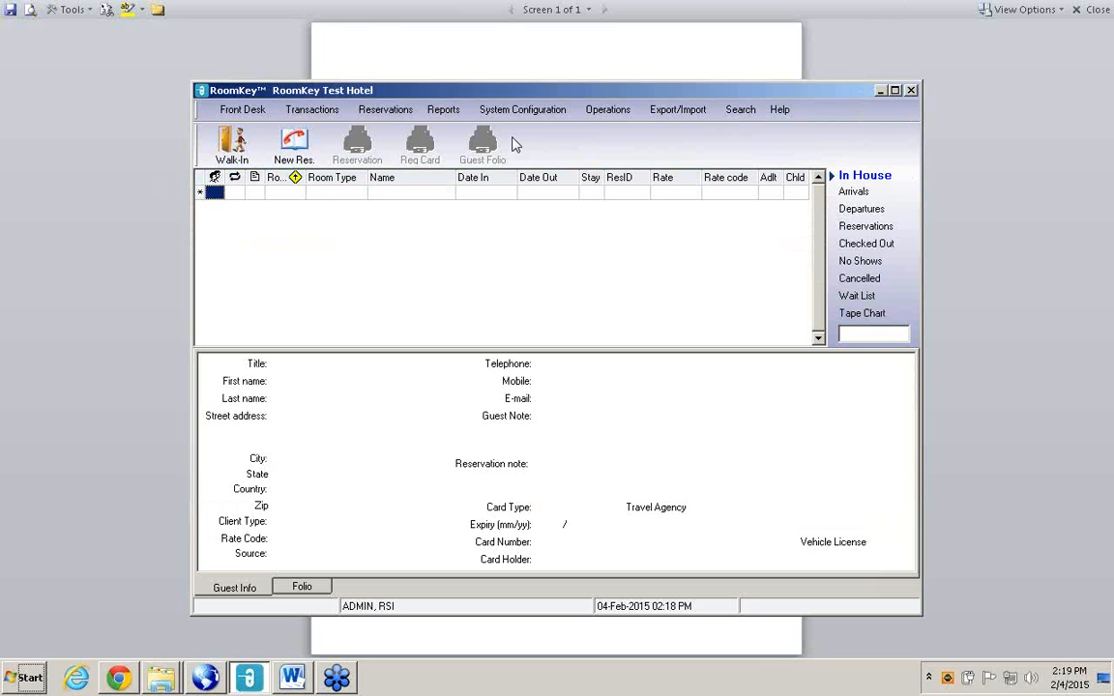
# - Remove the Corporate, Group/Tour and Online Booking client types from the CAA rate in the Rate Wizard and update it
pyautogui.click(518, 109)
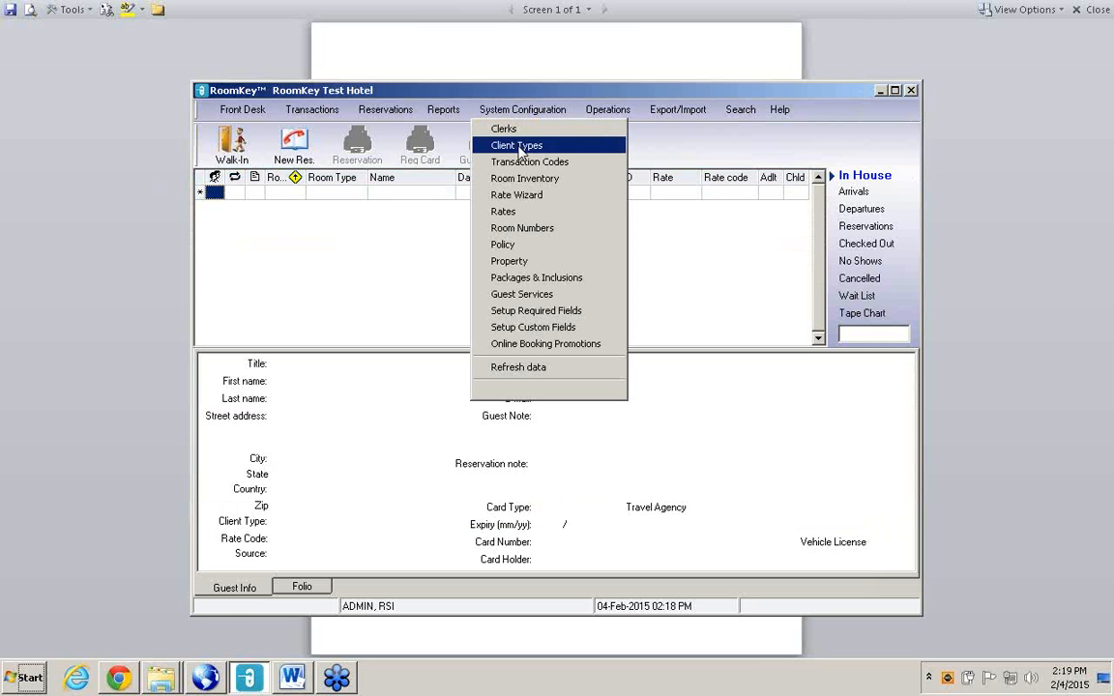
pyautogui.click(528, 195)
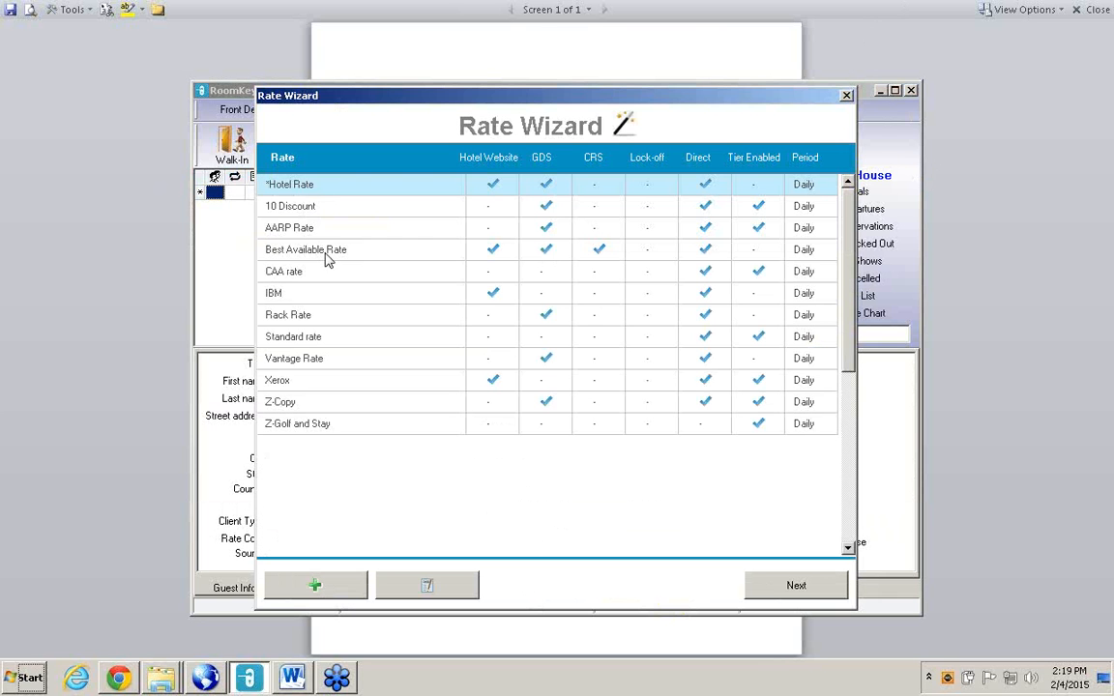
pyautogui.click(340, 279)
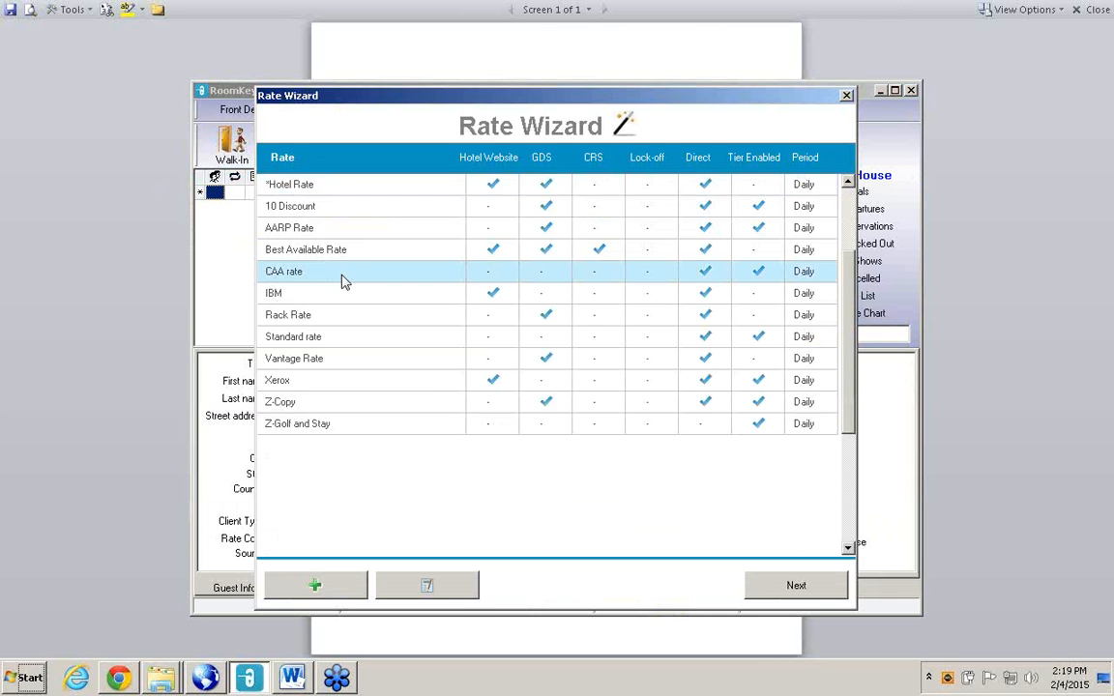
pyautogui.click(460, 595)
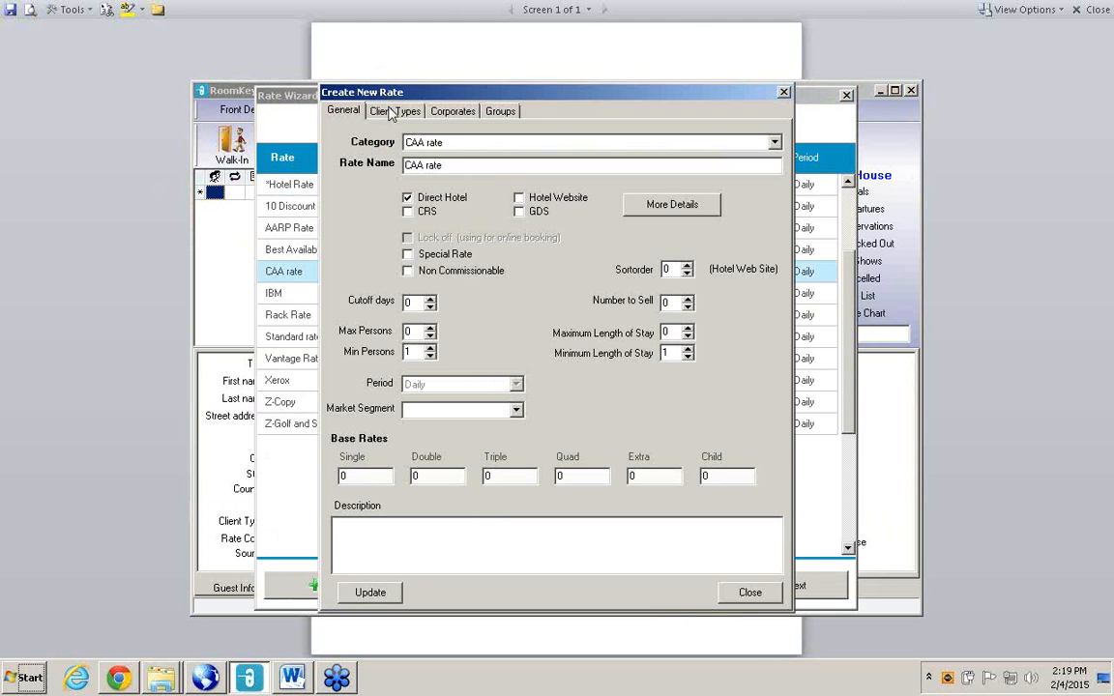
pyautogui.click(392, 113)
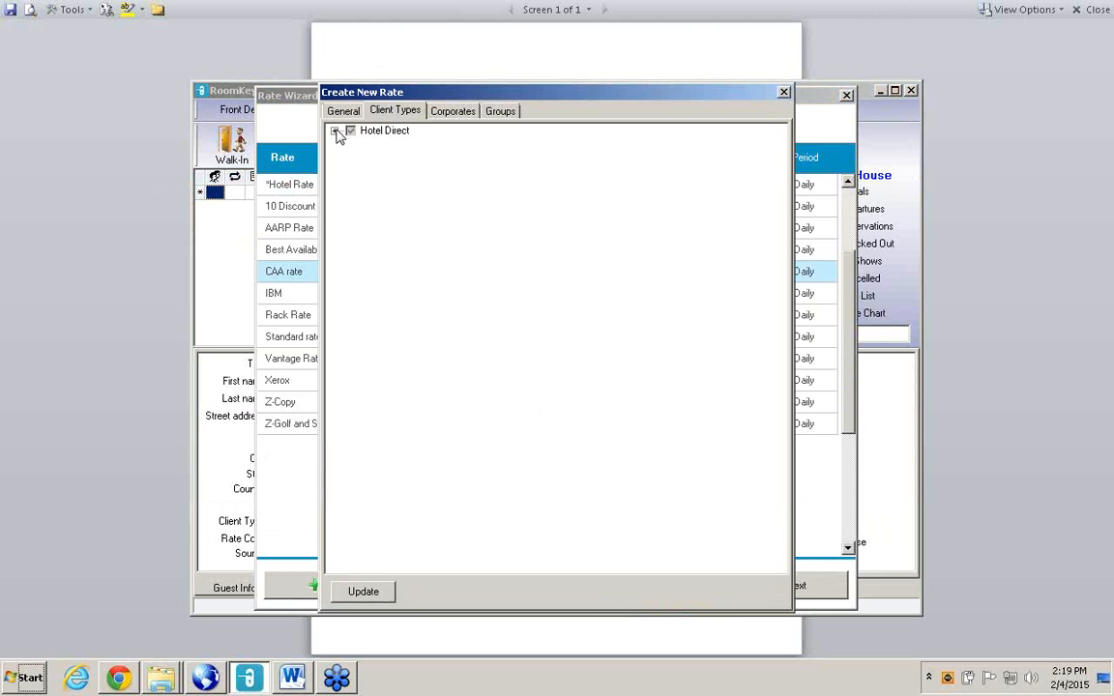
pyautogui.click(336, 131)
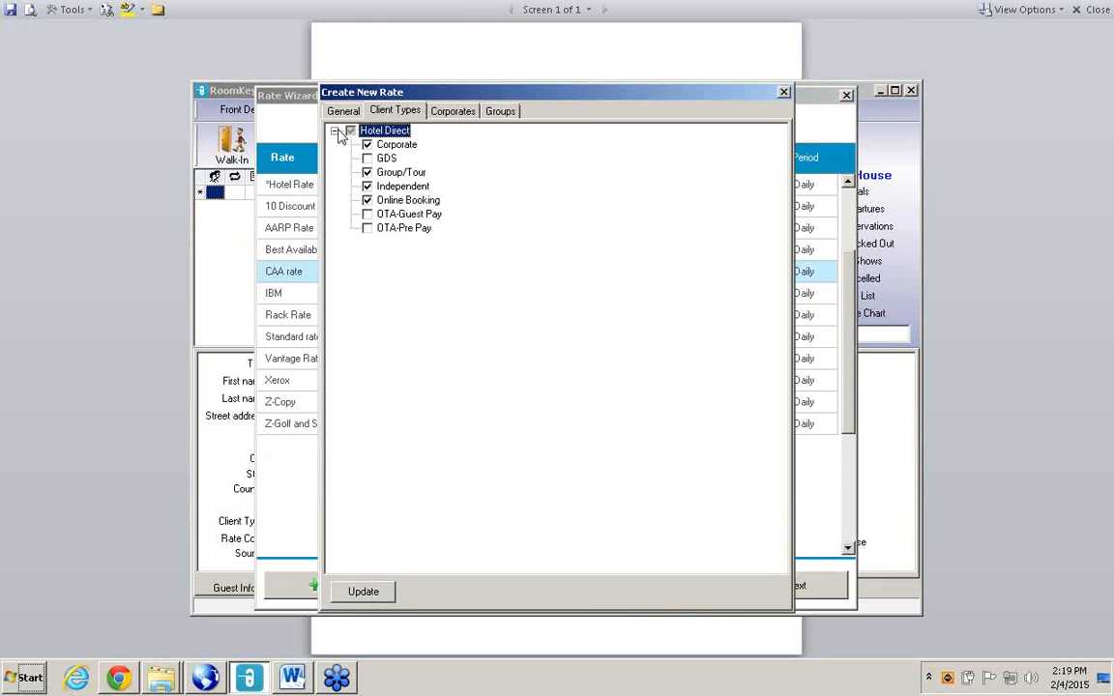
pyautogui.click(368, 172)
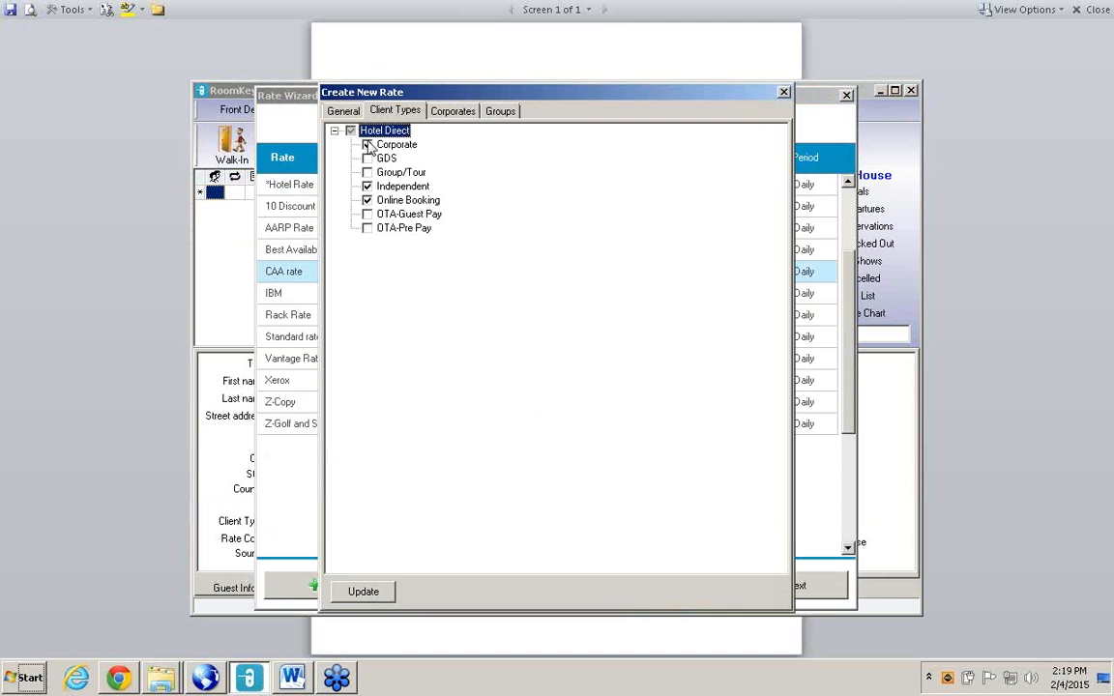
pyautogui.click(367, 201)
pyautogui.click(364, 591)
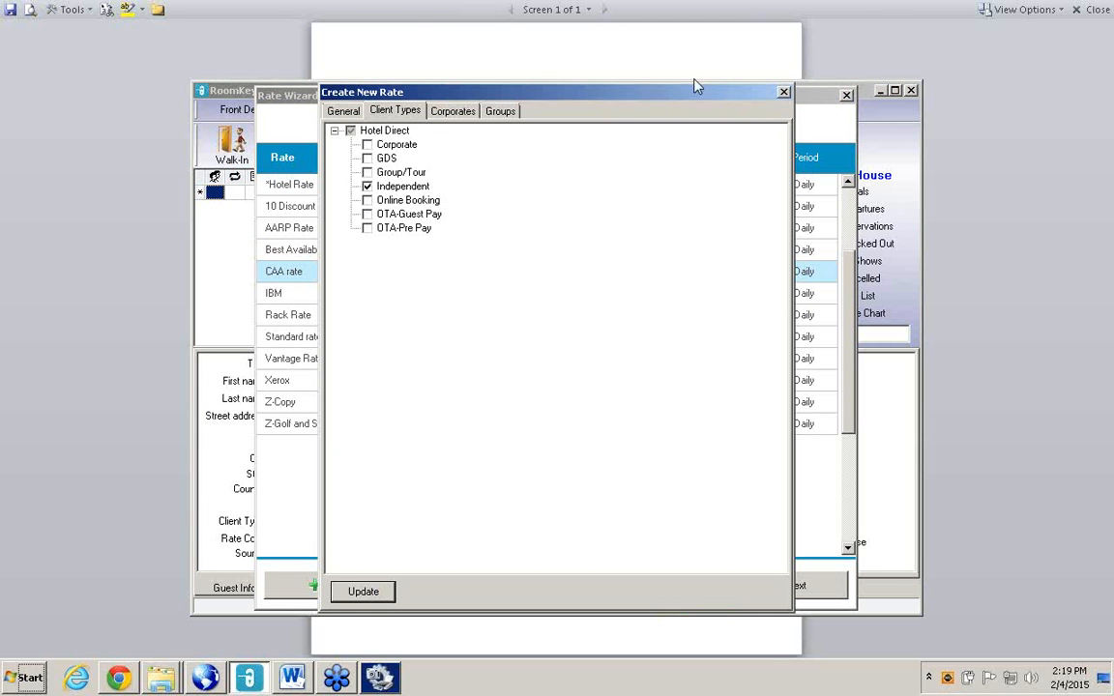
pyautogui.click(784, 93)
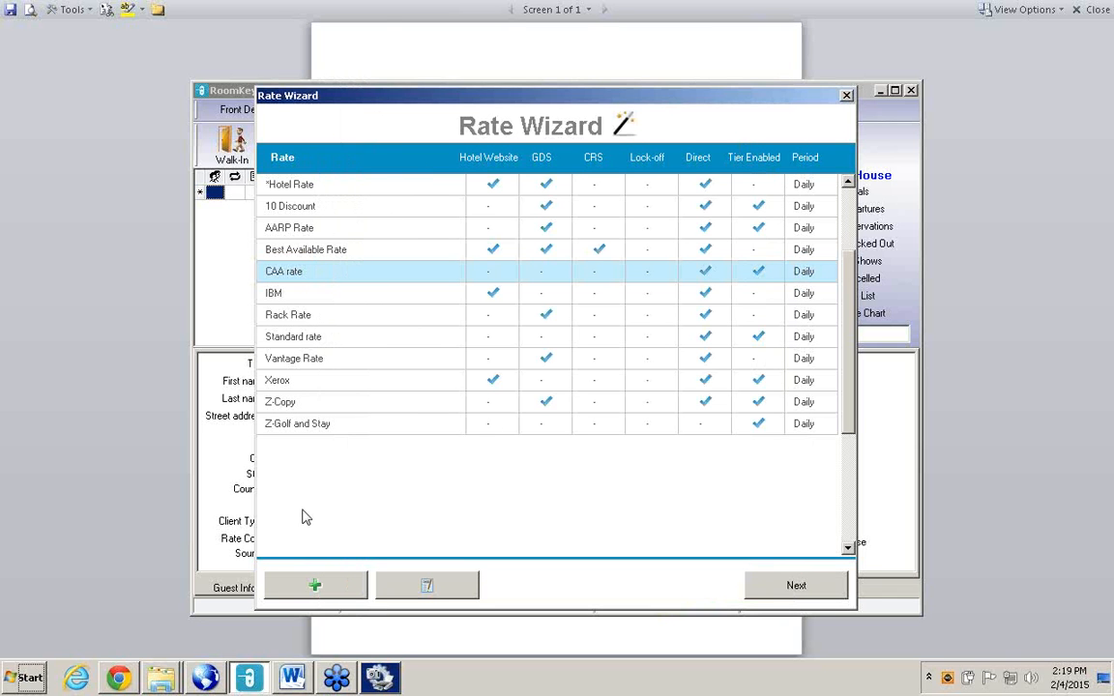
# - Create a Standard rate category rate named Group, excluding CRS and GDS, with minimum persons 1 and minimum length of stay 1
pyautogui.click(332, 586)
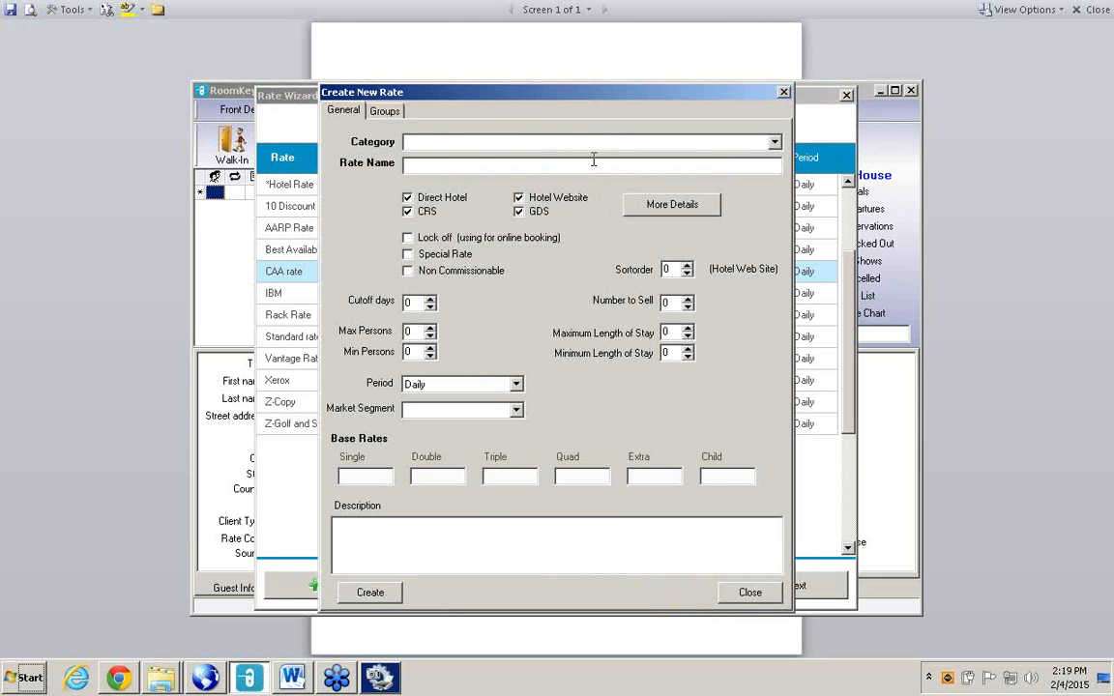
pyautogui.click(699, 141)
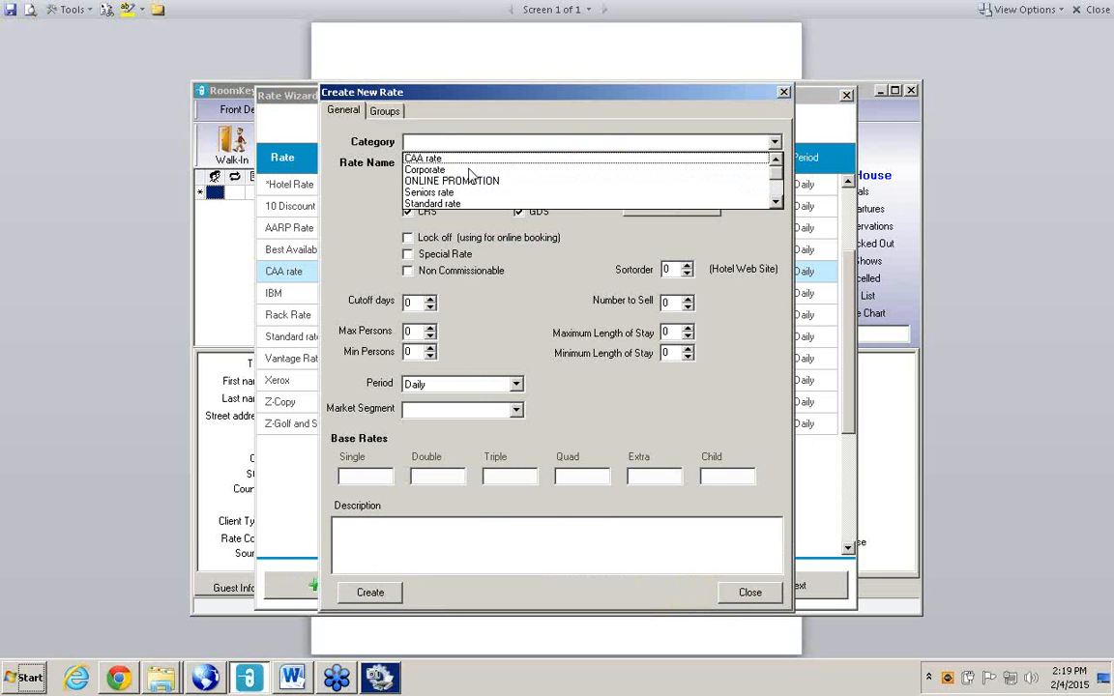
pyautogui.click(406, 201)
pyautogui.click(417, 167)
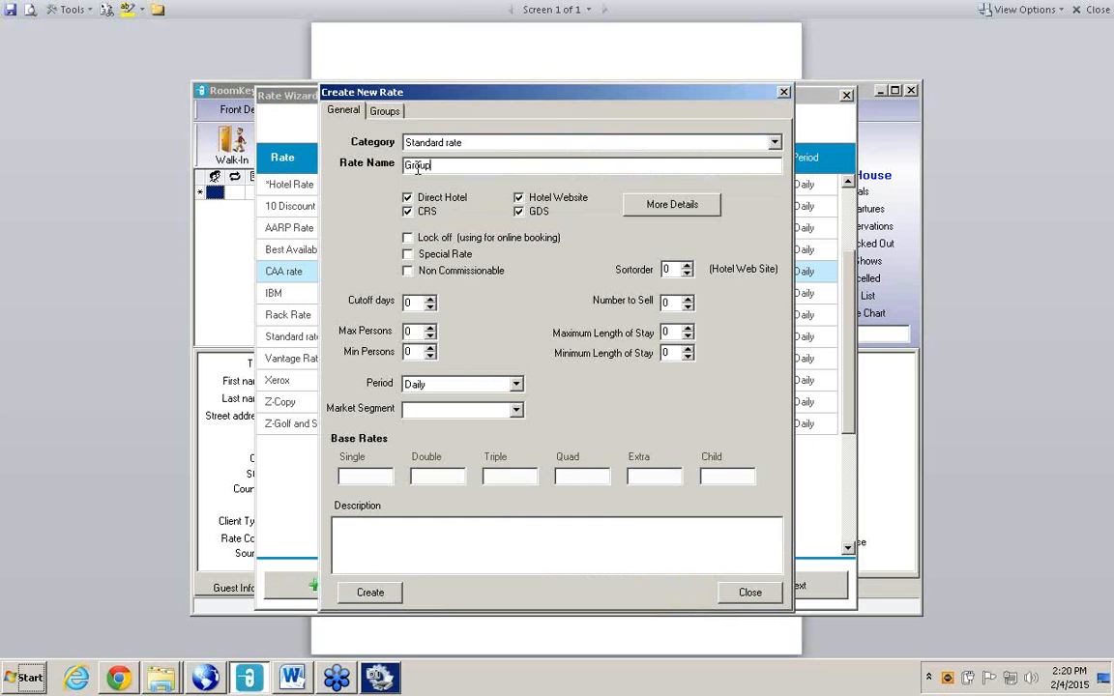
pyautogui.click(407, 211)
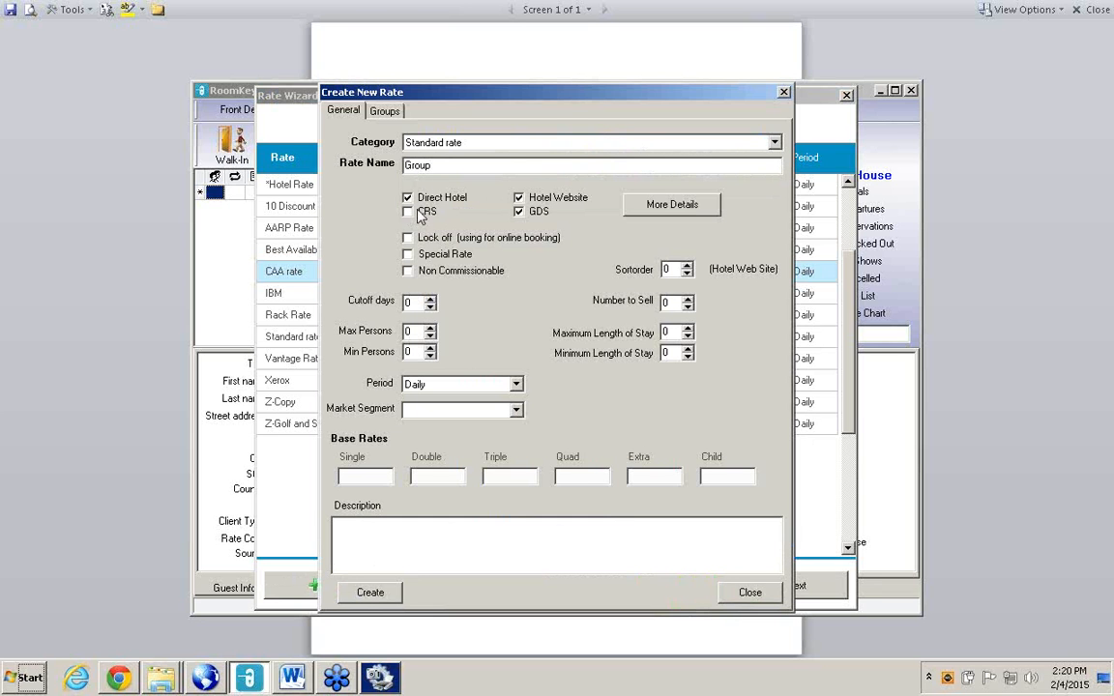
pyautogui.click(520, 212)
pyautogui.click(429, 349)
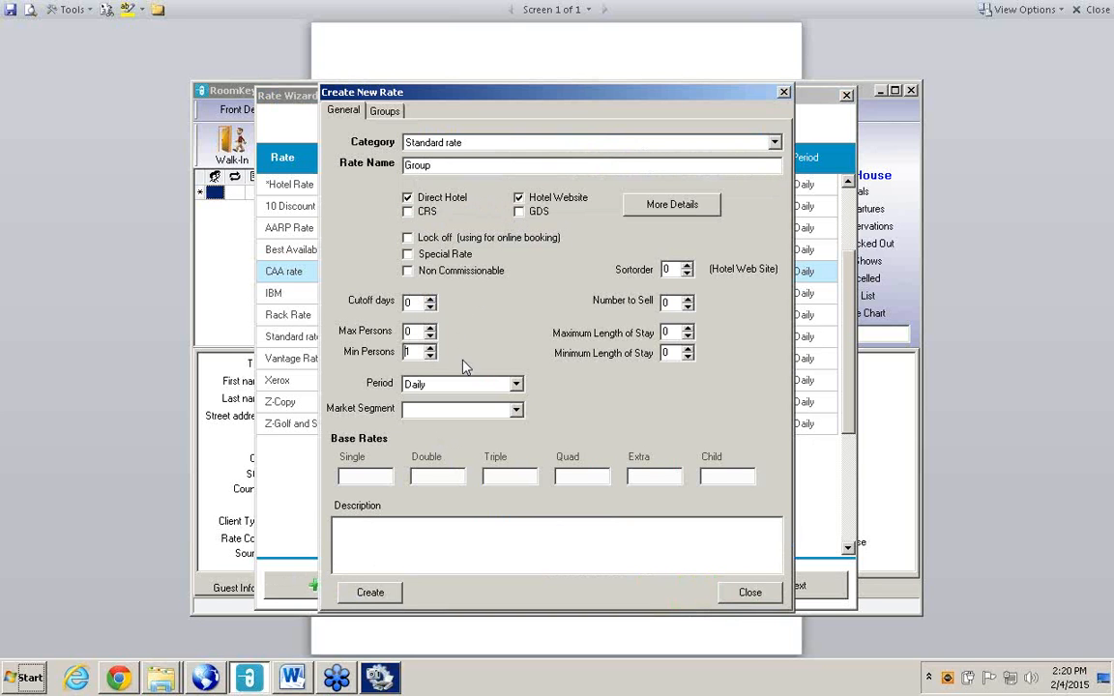
pyautogui.click(688, 349)
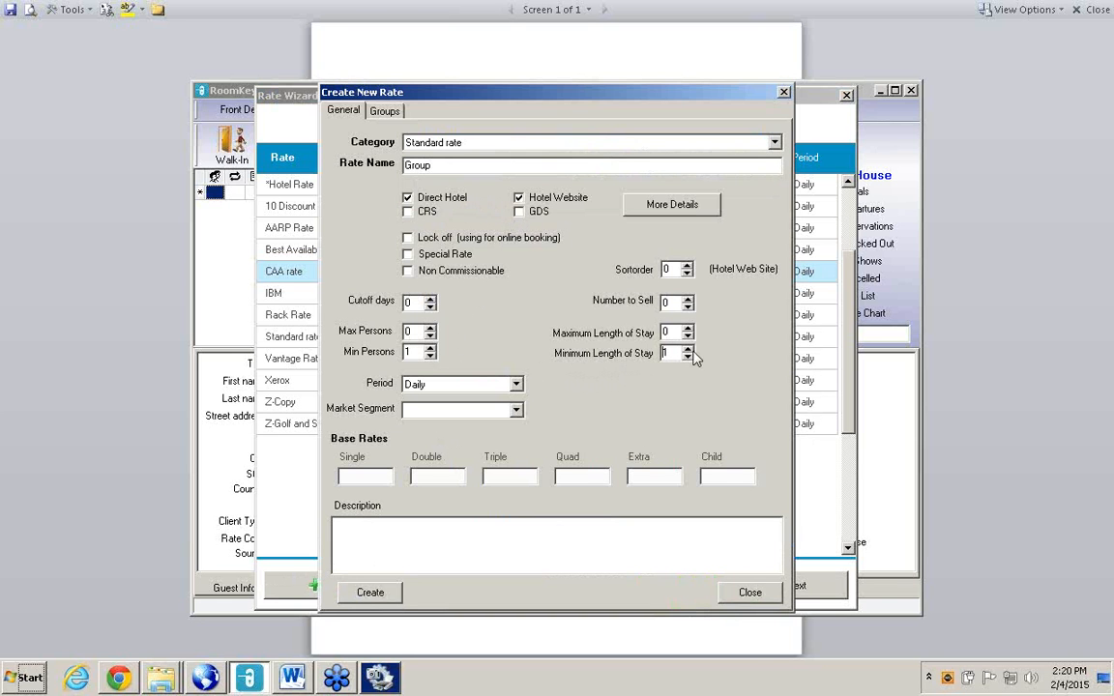
pyautogui.click(391, 593)
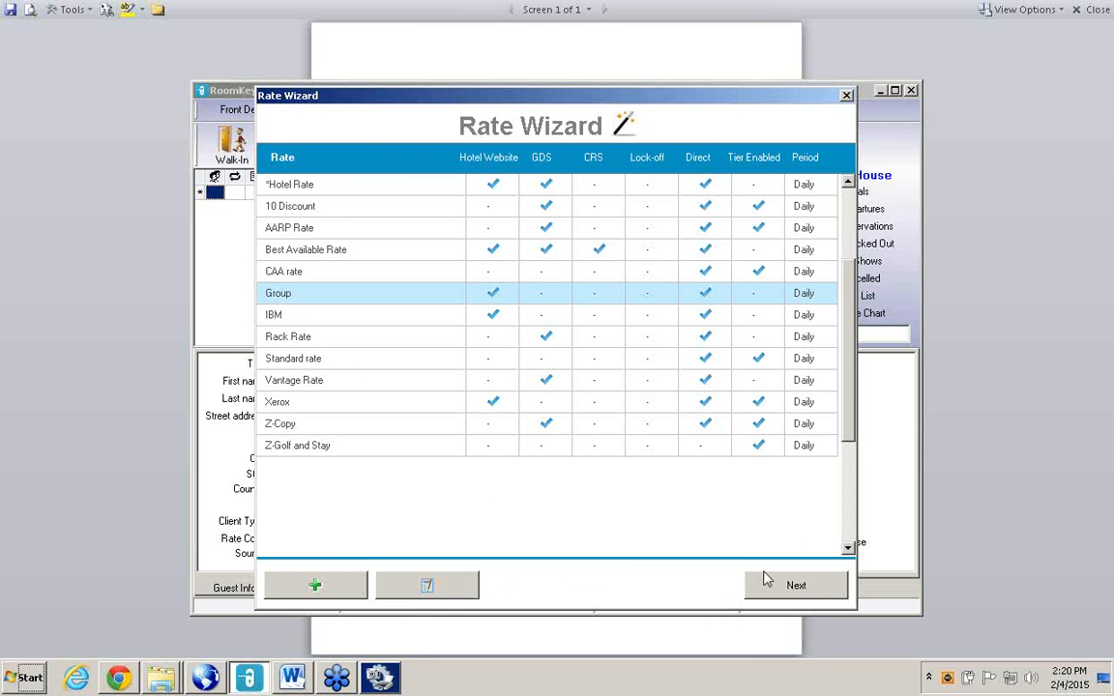
# - Enable rate tiering for the Group rate, applying the rate tiered off *Hotel Rate, save it and close the Rate Wizard
pyautogui.click(795, 588)
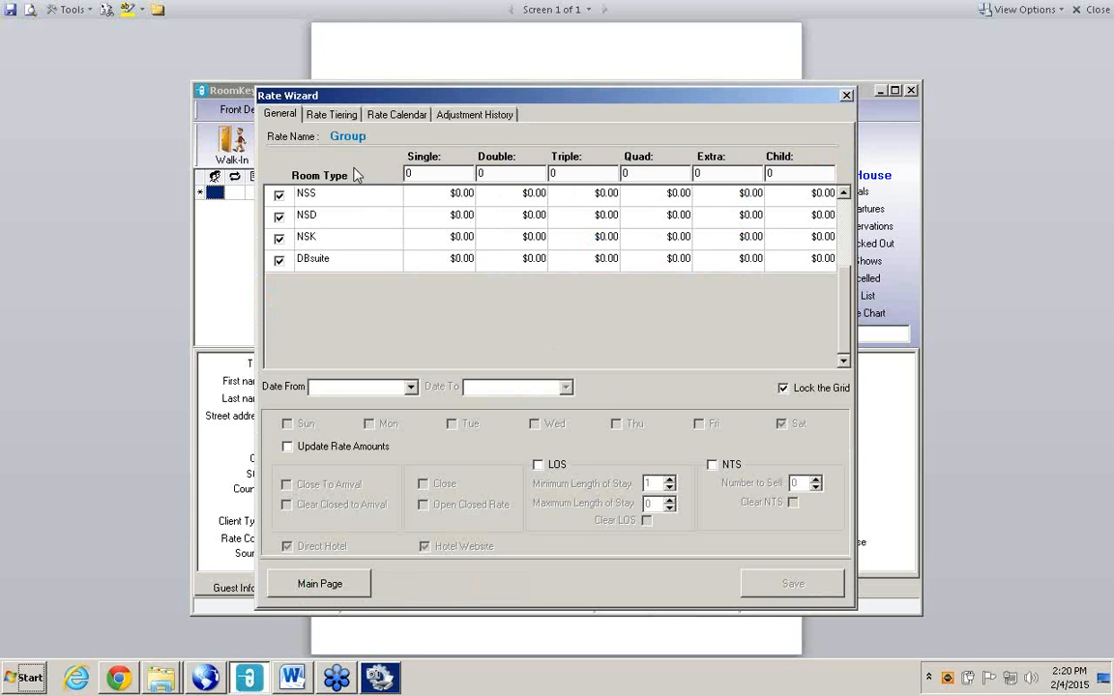
pyautogui.click(341, 115)
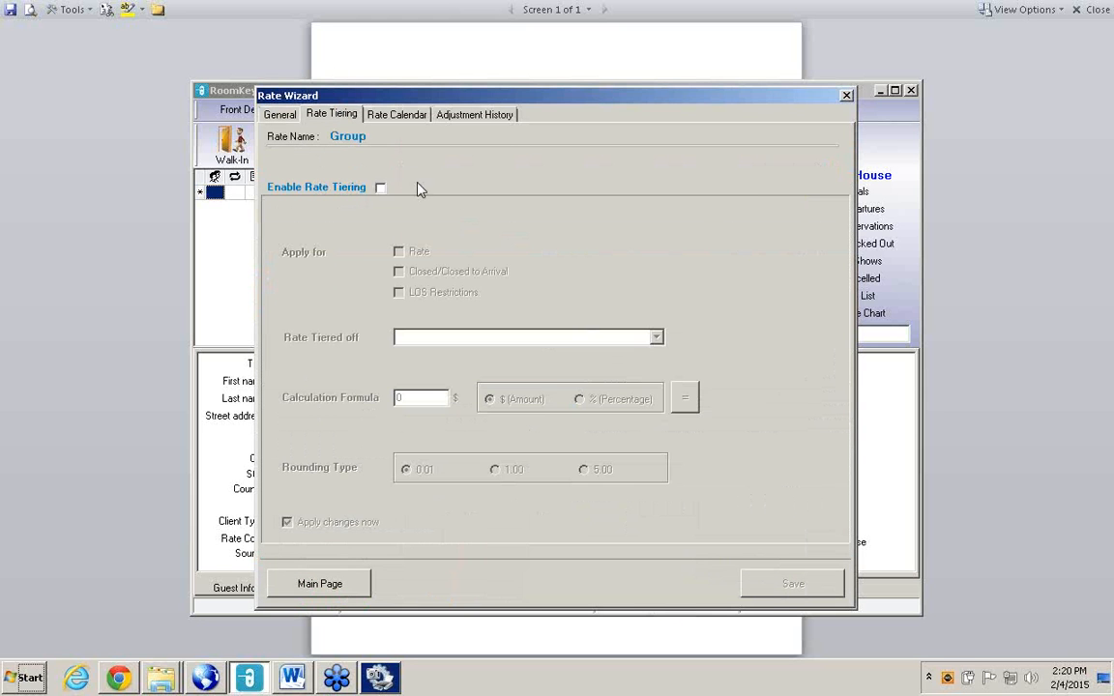
pyautogui.click(381, 187)
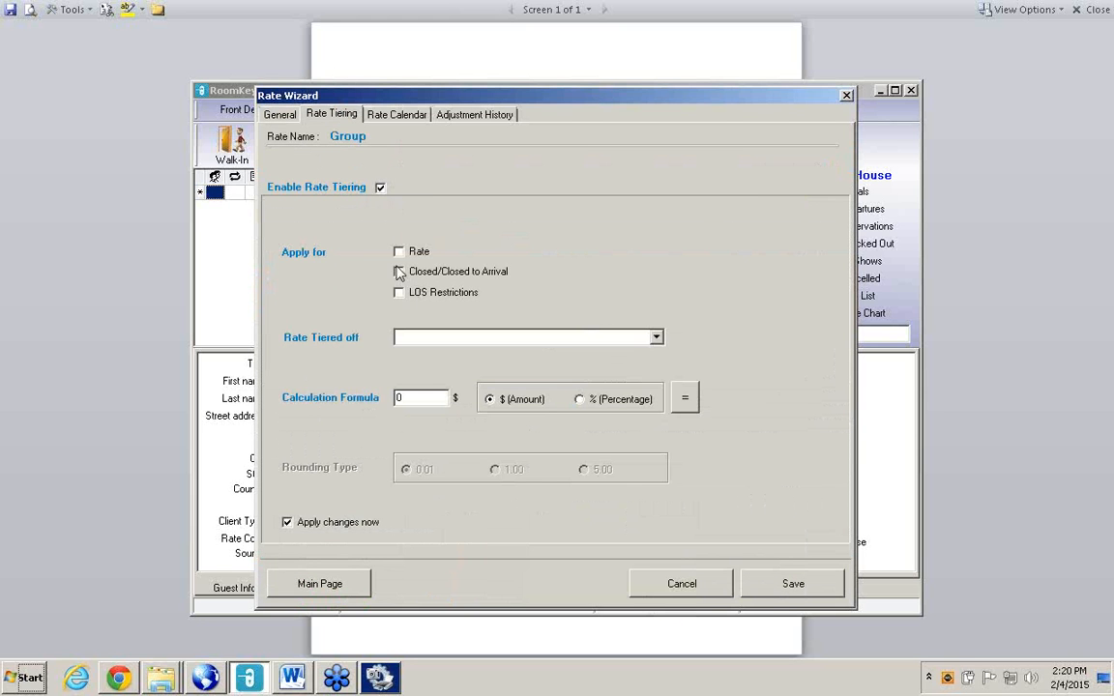
pyautogui.click(656, 338)
pyautogui.click(425, 354)
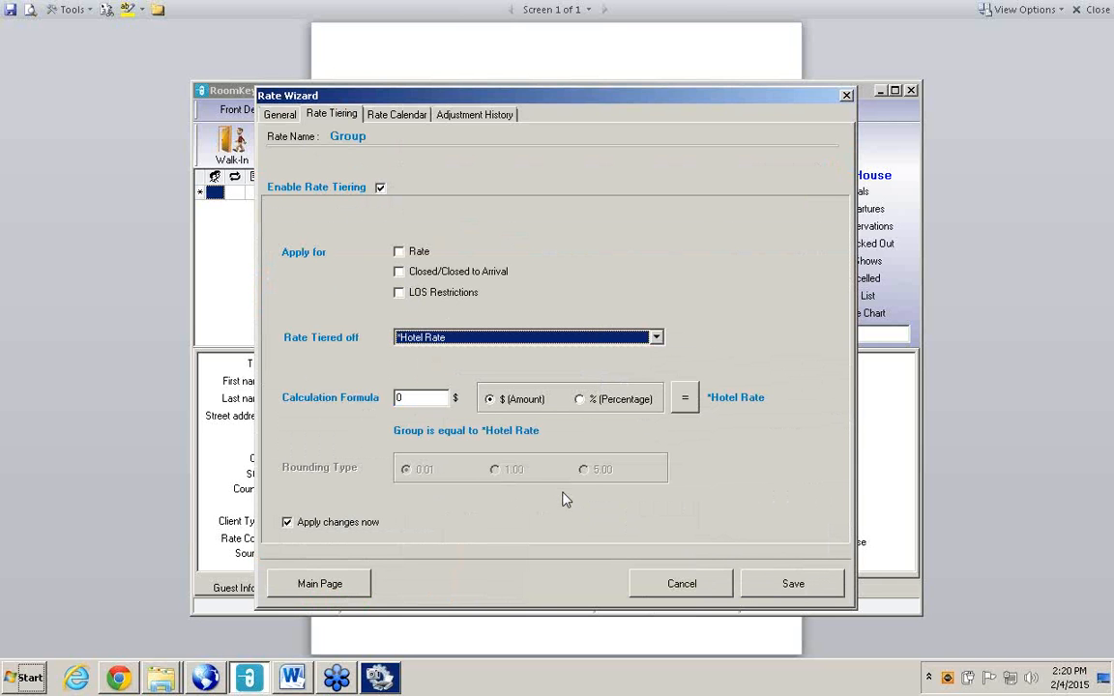
pyautogui.click(399, 253)
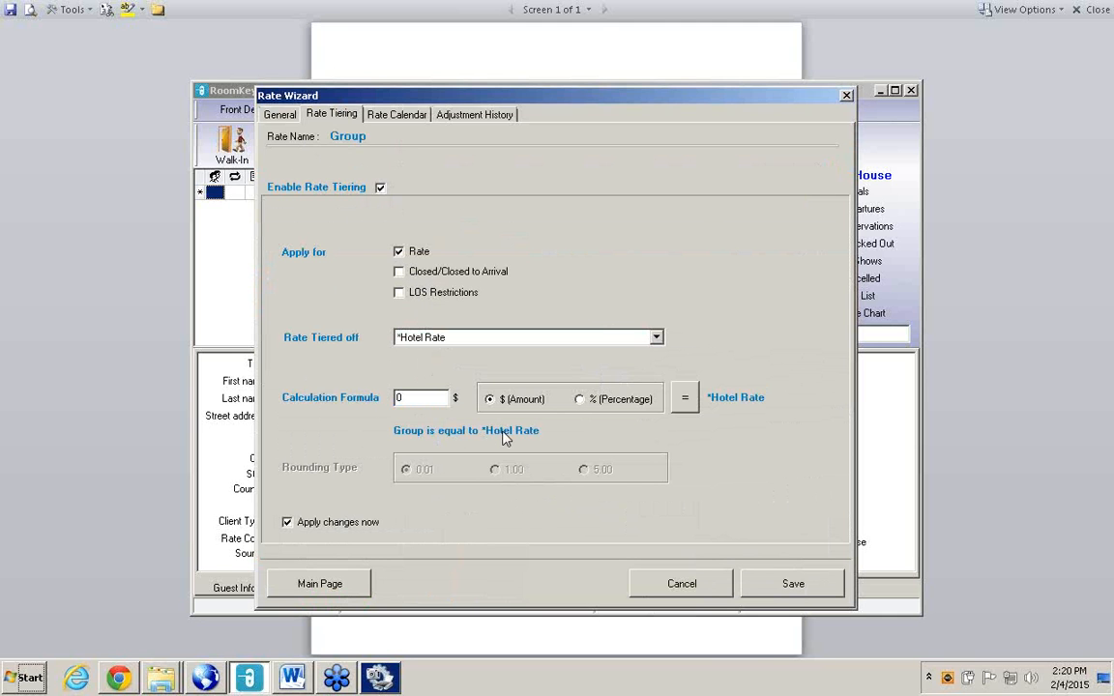
pyautogui.click(824, 584)
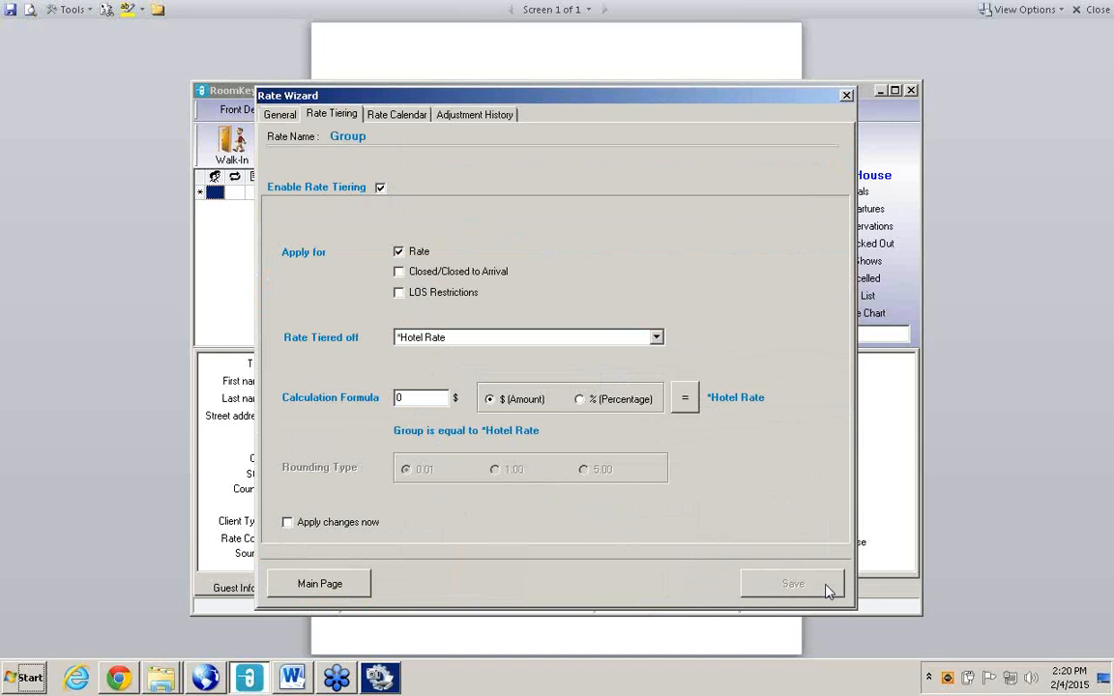
pyautogui.click(848, 98)
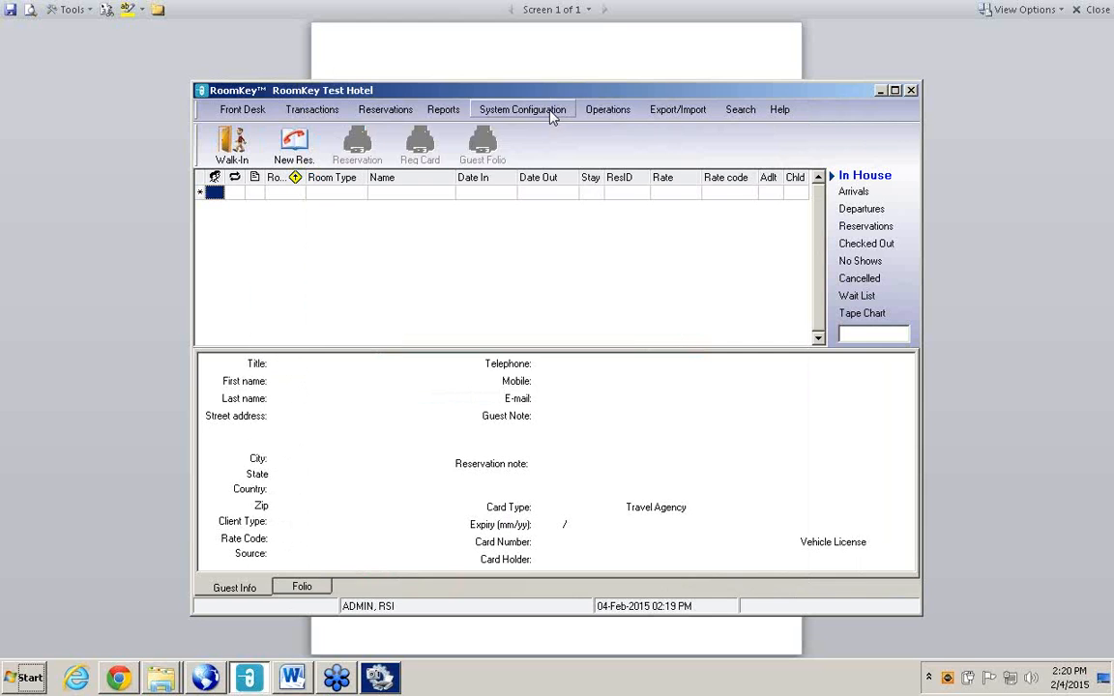
# - Check the Group rate's entry in the Rate Wizard list and close the wizard
pyautogui.click(523, 110)
pyautogui.click(512, 195)
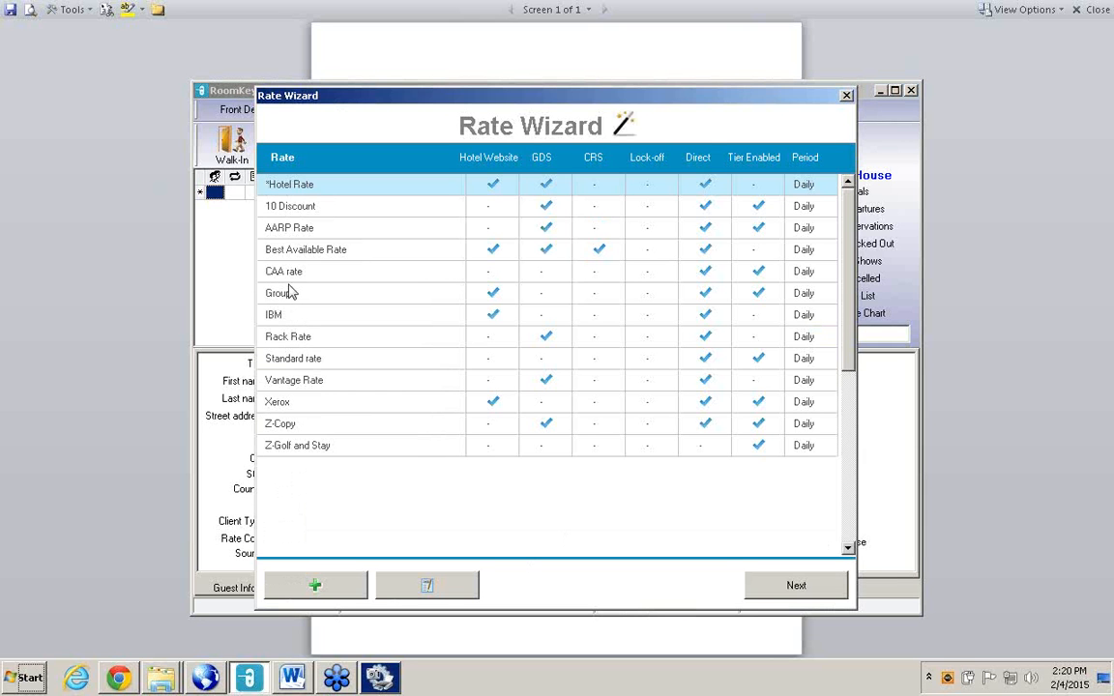
pyautogui.click(847, 97)
# - Open the Dmo group from the group master list and go to its rate settings
pyautogui.click(631, 113)
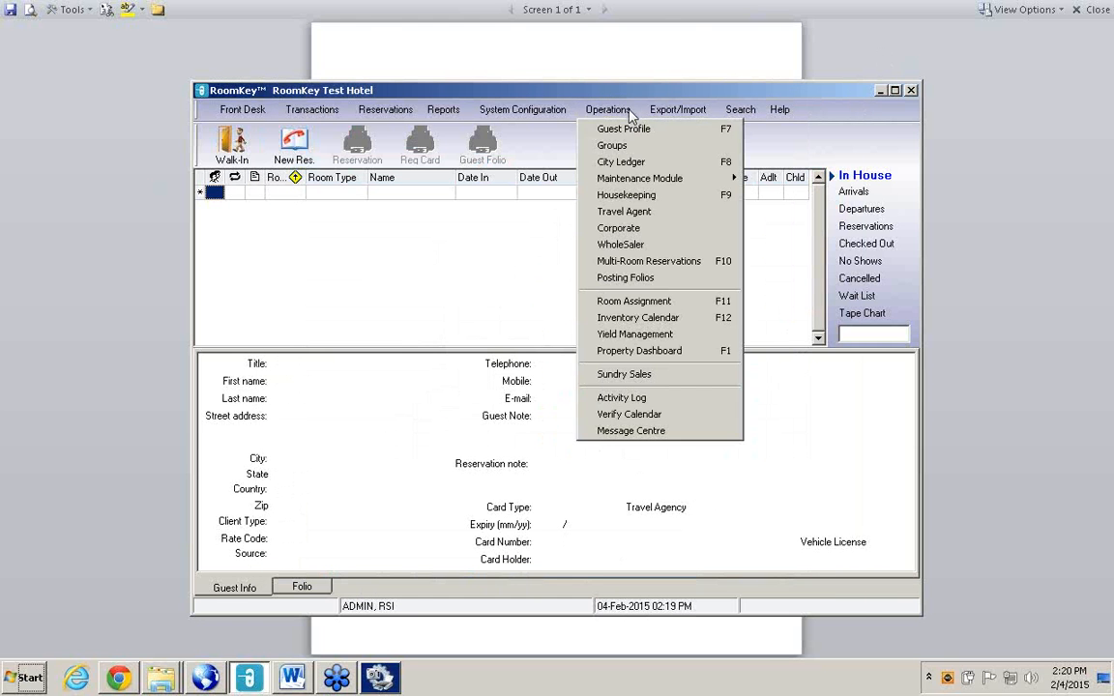
pyautogui.click(639, 150)
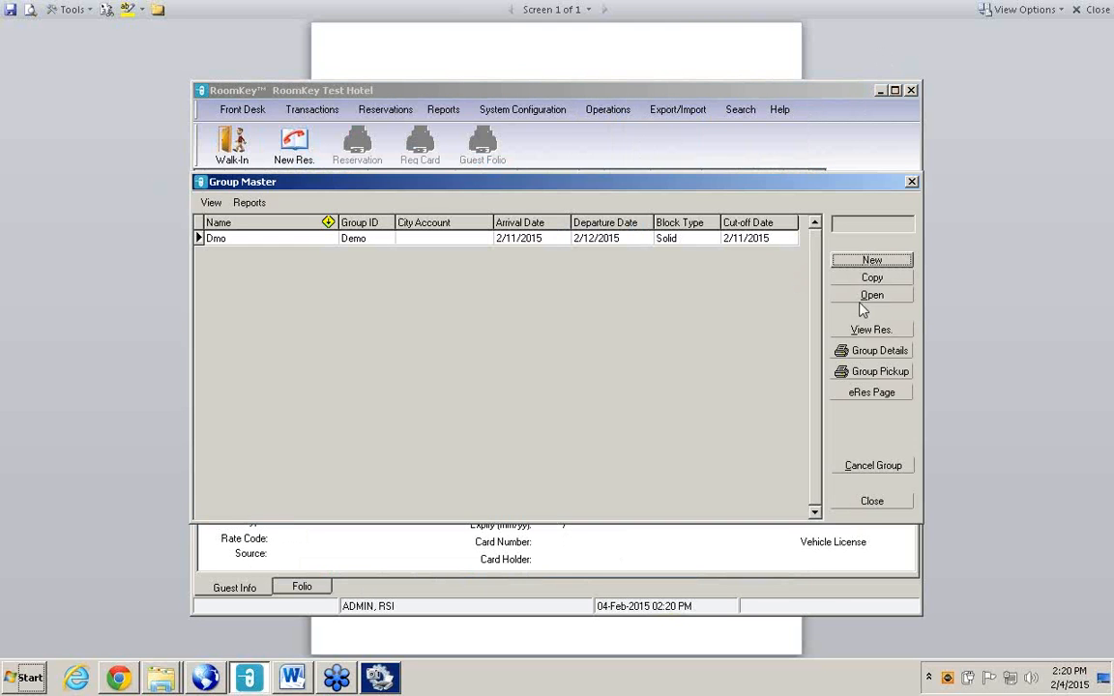
pyautogui.click(874, 296)
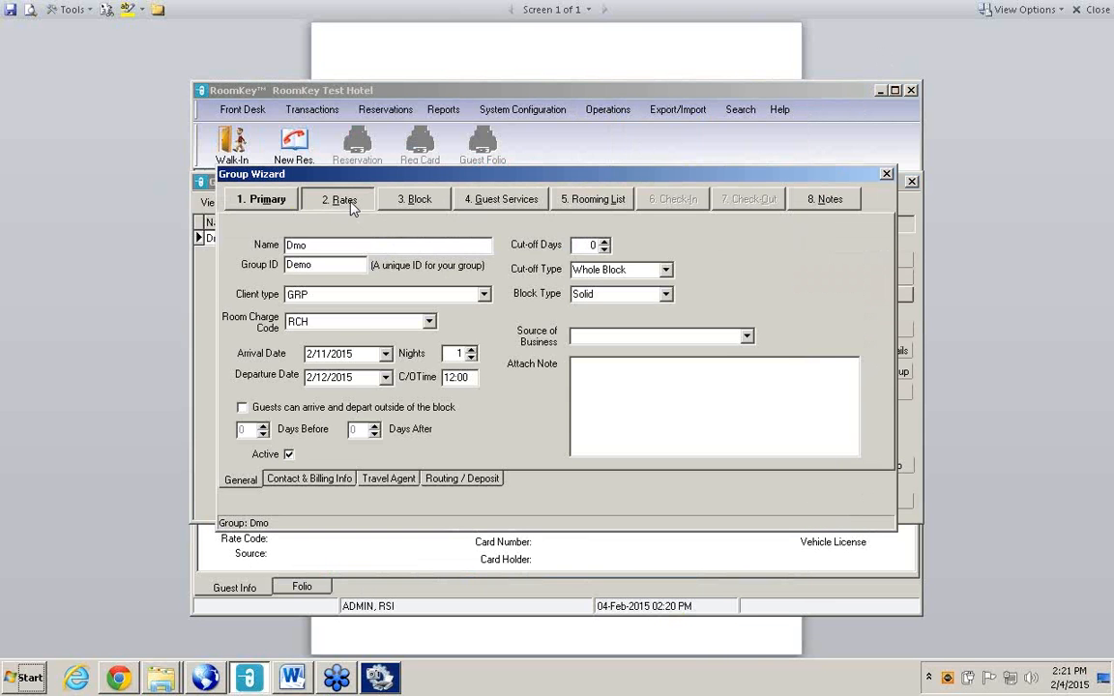
pyautogui.click(352, 209)
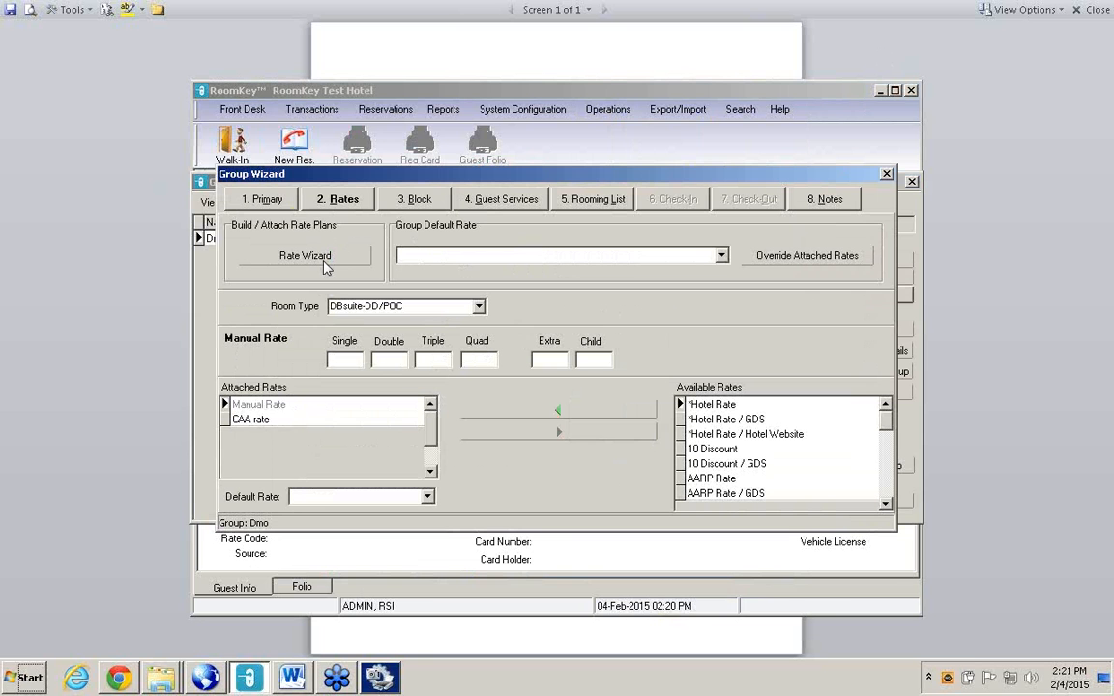
# - Attach the Group rate to the Dmo group under Hotel Direct through the Rate Wizard, update the rate and close the wizard
pyautogui.click(324, 261)
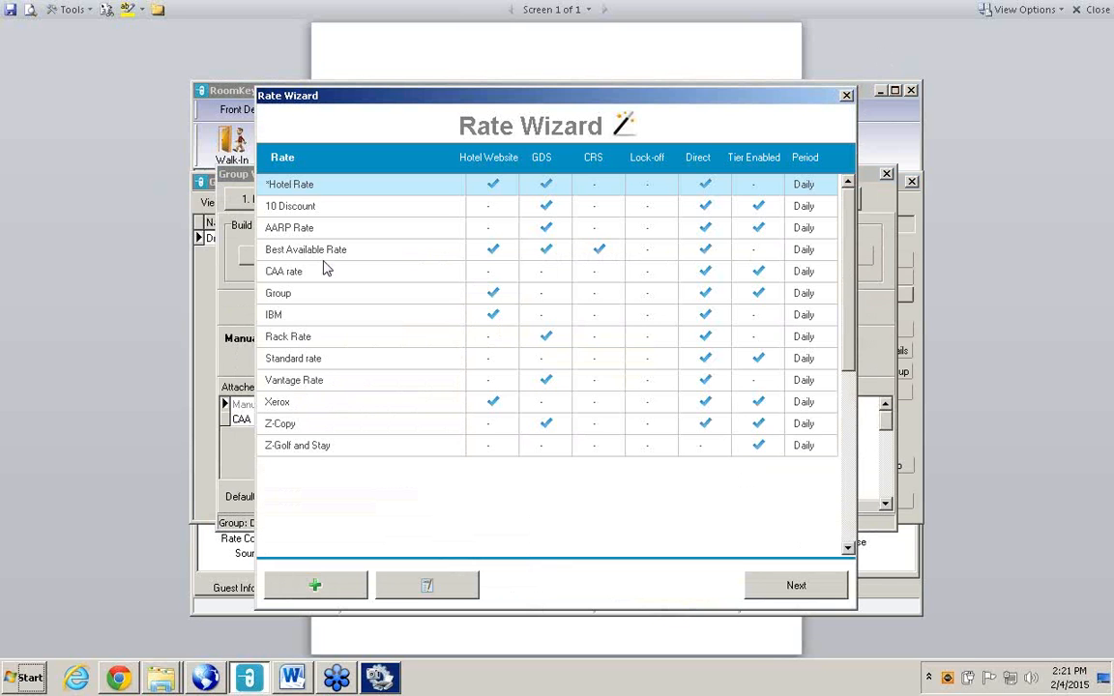
pyautogui.click(322, 296)
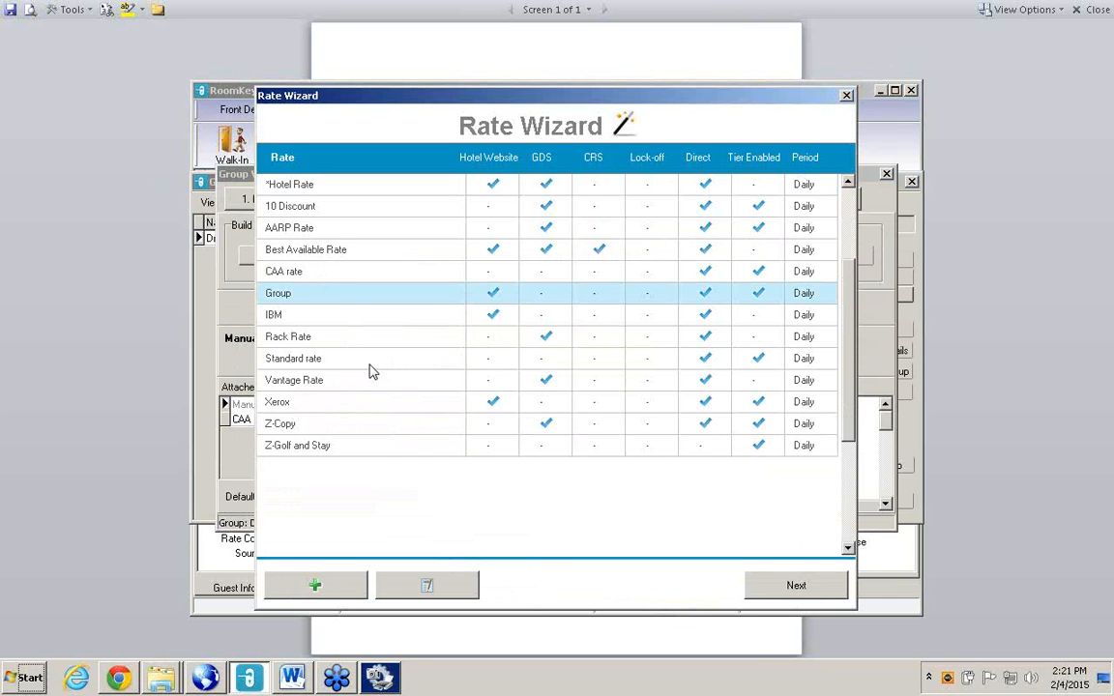
pyautogui.click(456, 593)
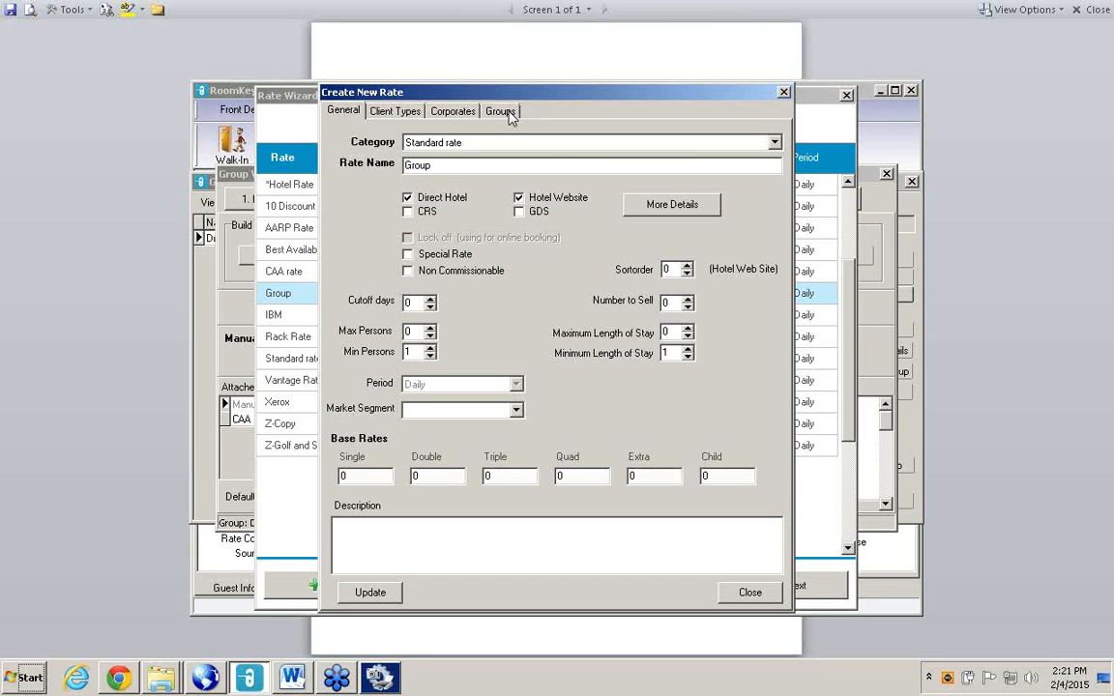
pyautogui.click(501, 111)
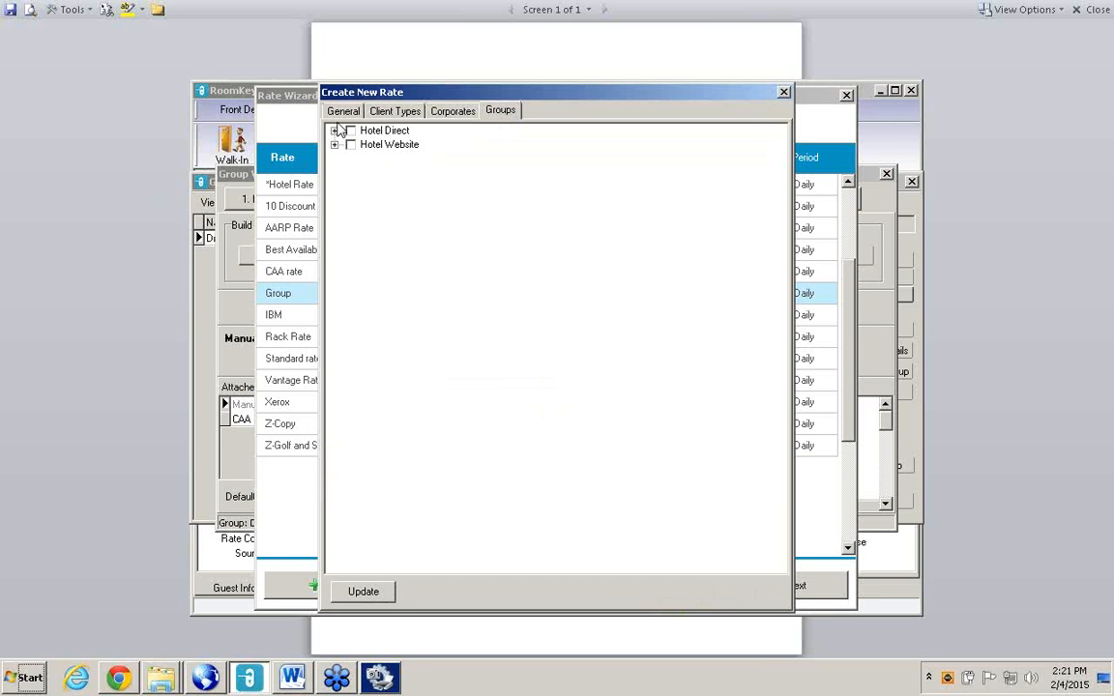
pyautogui.click(335, 131)
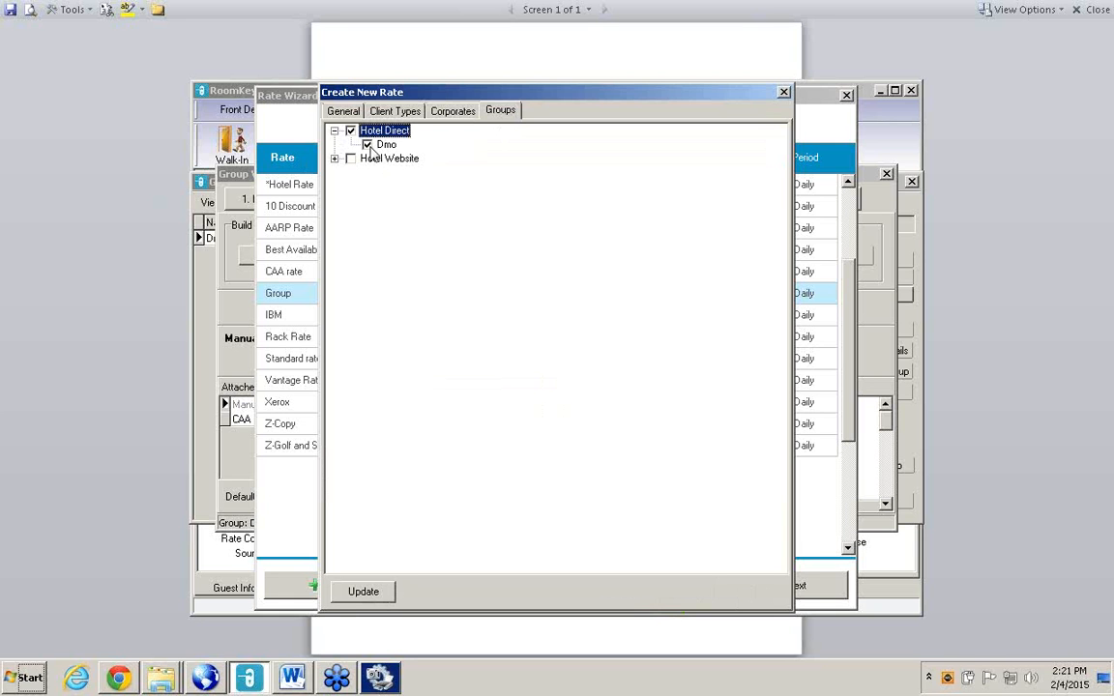
pyautogui.click(373, 592)
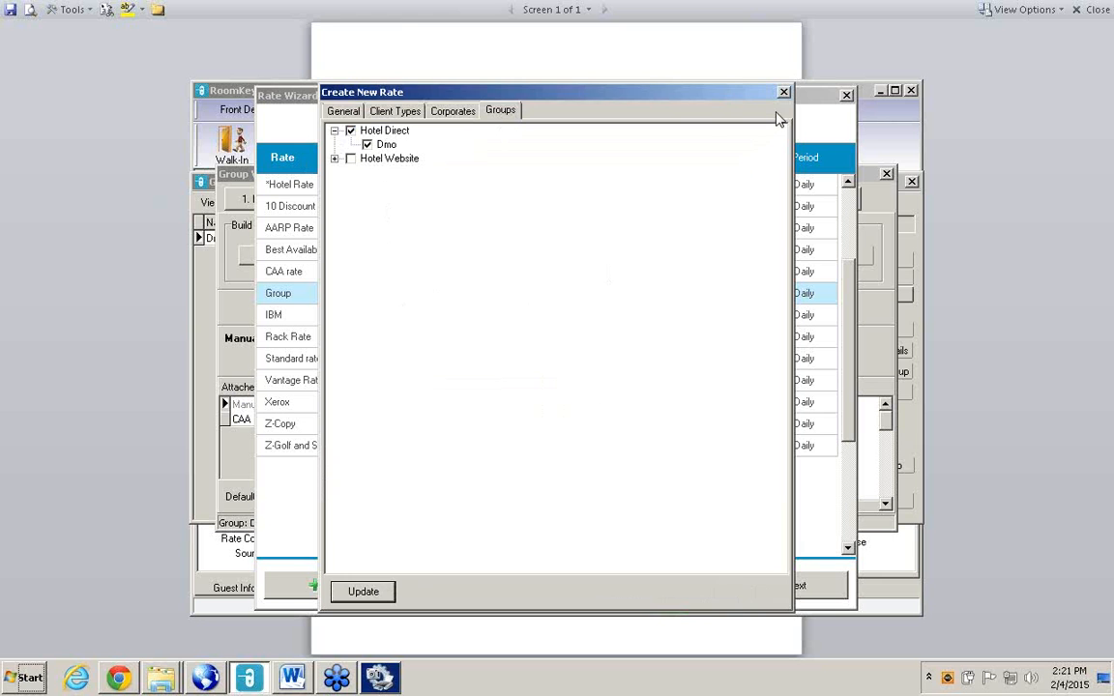
pyautogui.click(785, 93)
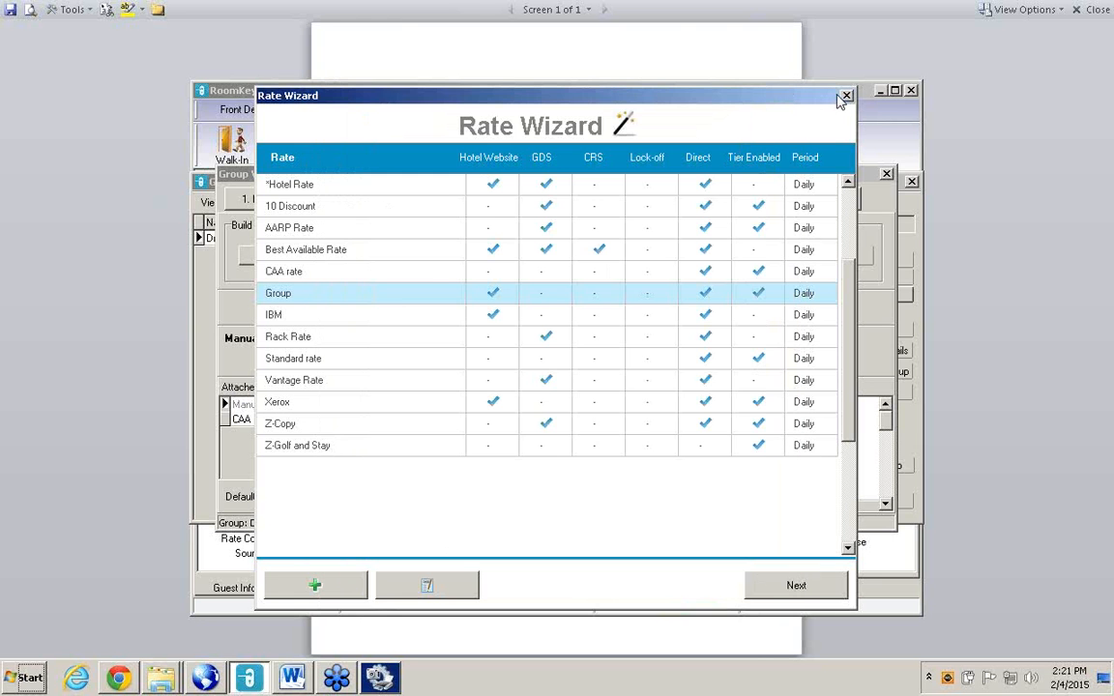
pyautogui.click(846, 97)
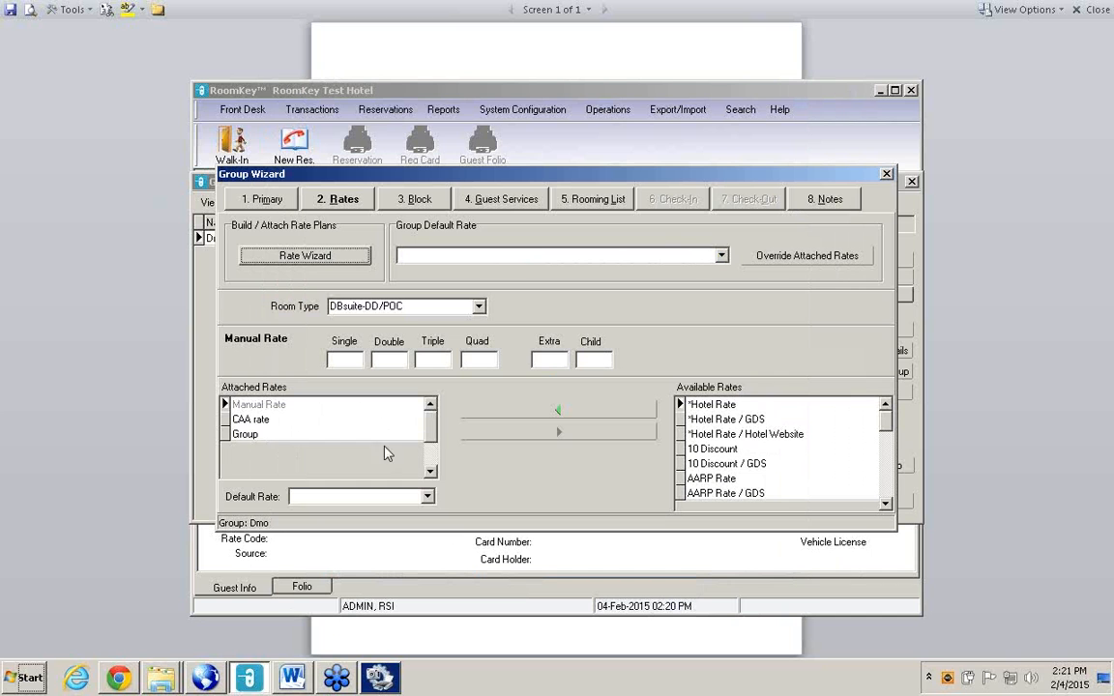
# - Try to override the attached rates of the Dmo group with its Group rate selected
pyautogui.click(247, 436)
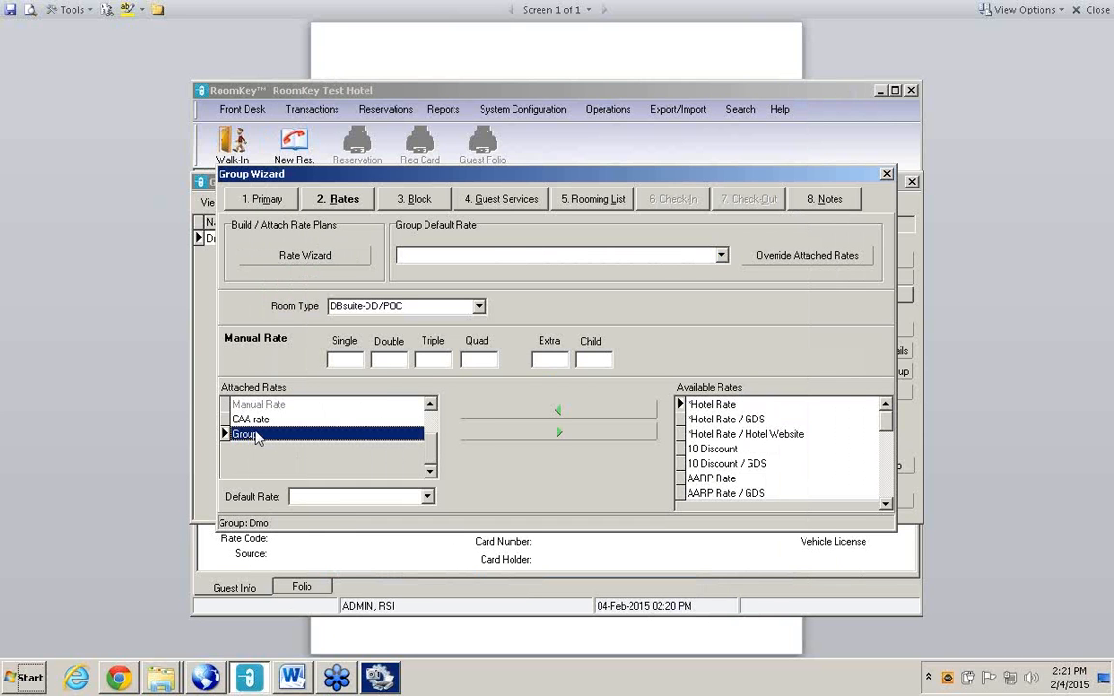
pyautogui.click(807, 260)
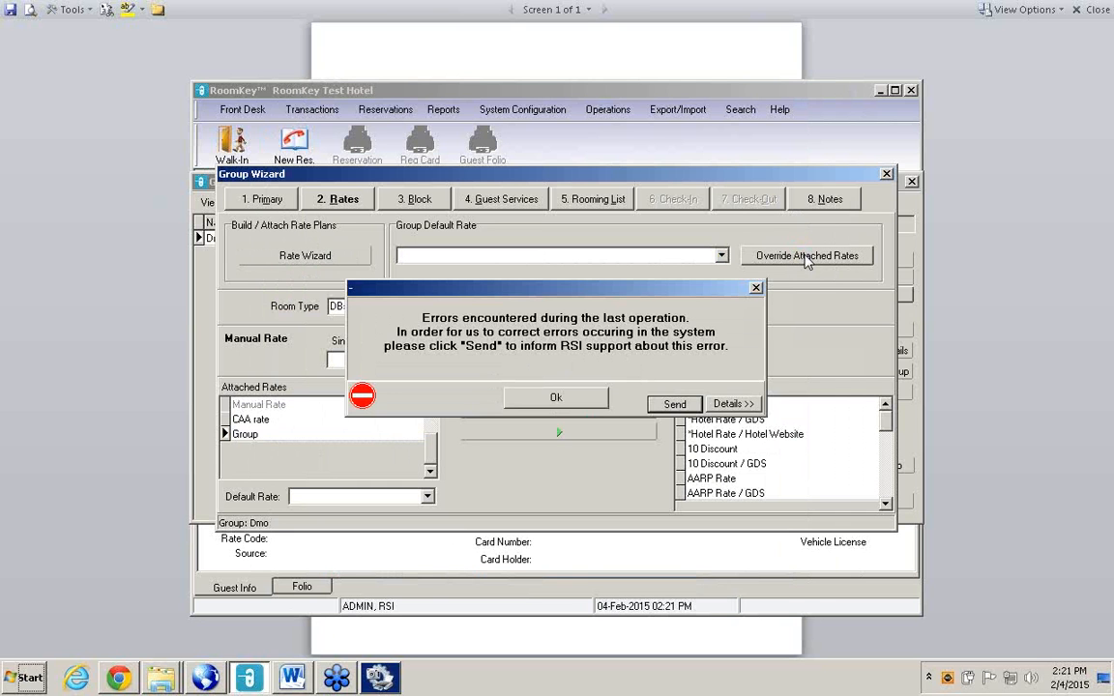
pyautogui.click(735, 405)
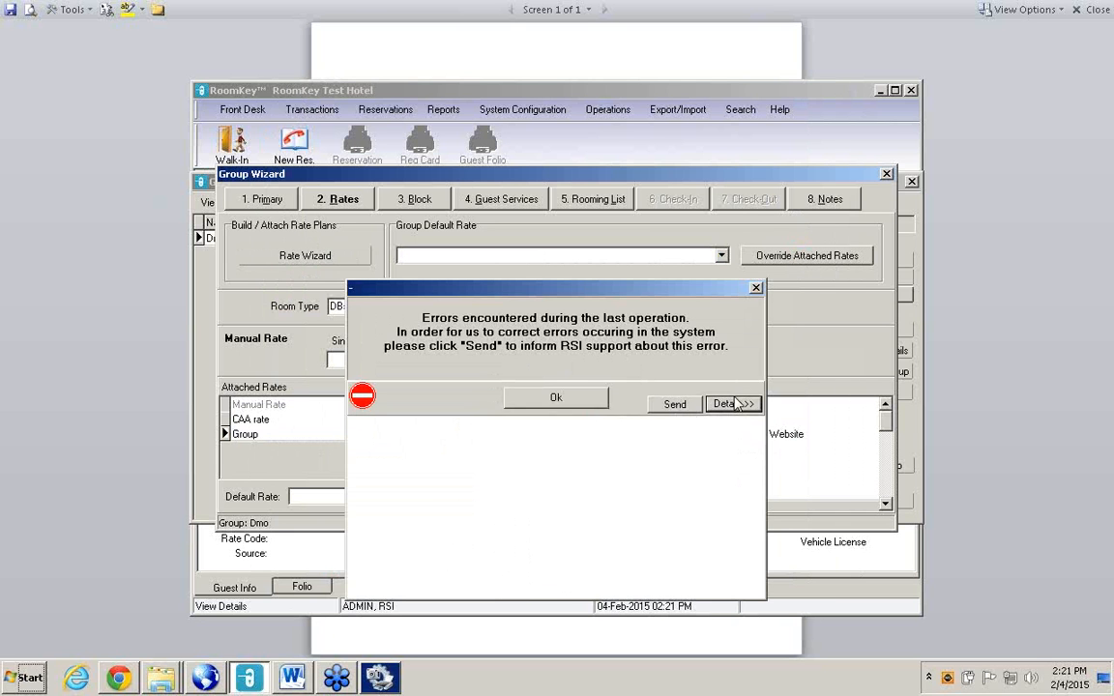
pyautogui.click(756, 289)
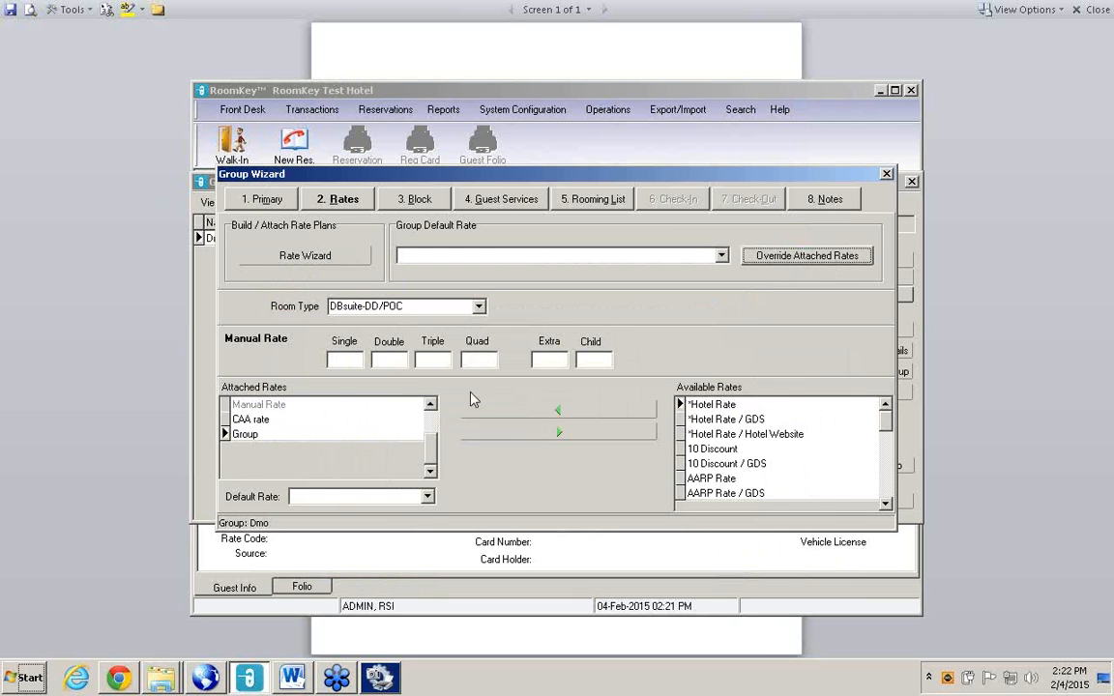
# - Set Group as both the default rate for room type DBsuite-DD/POC and the group default rate, and post the group default
pyautogui.click(428, 497)
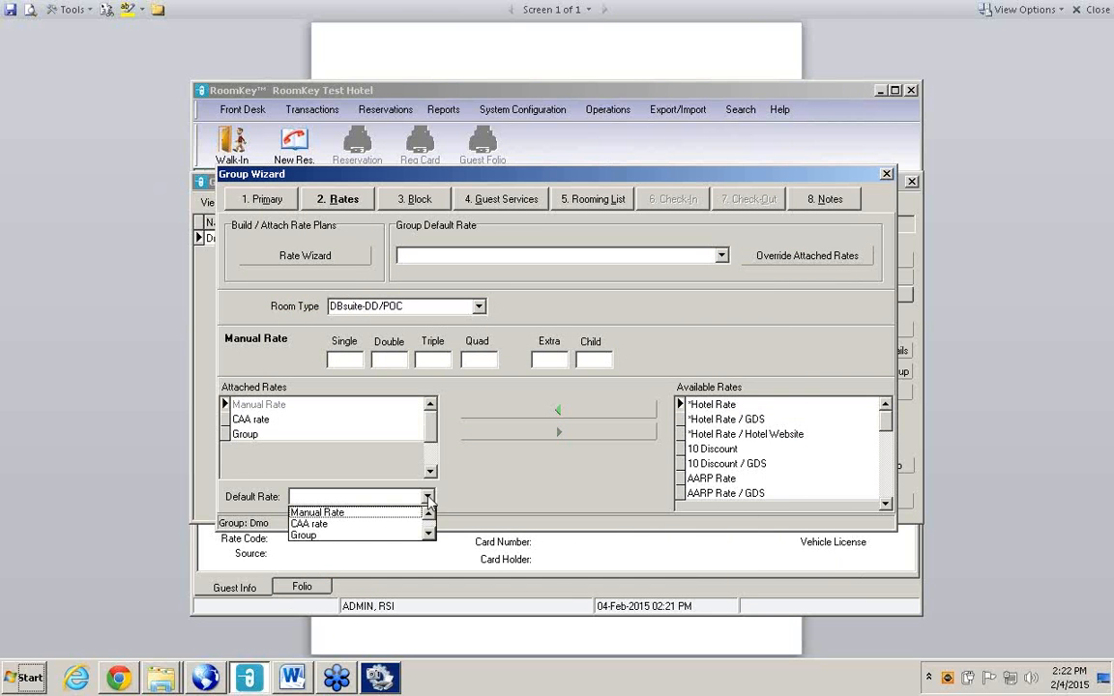
pyautogui.click(307, 537)
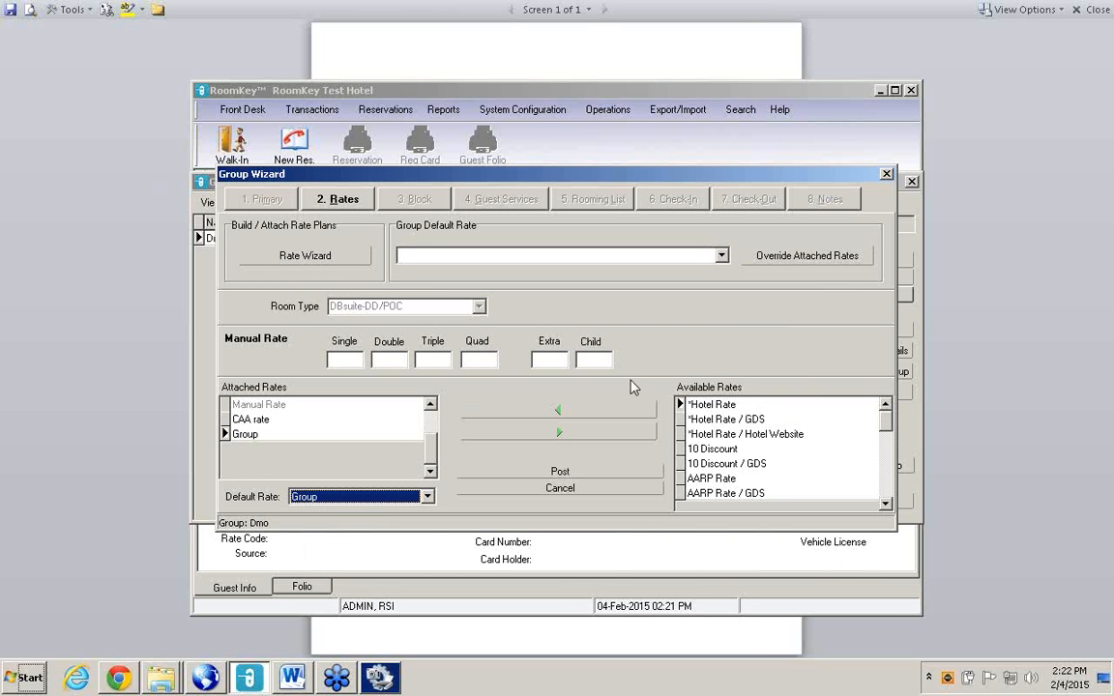
pyautogui.click(722, 257)
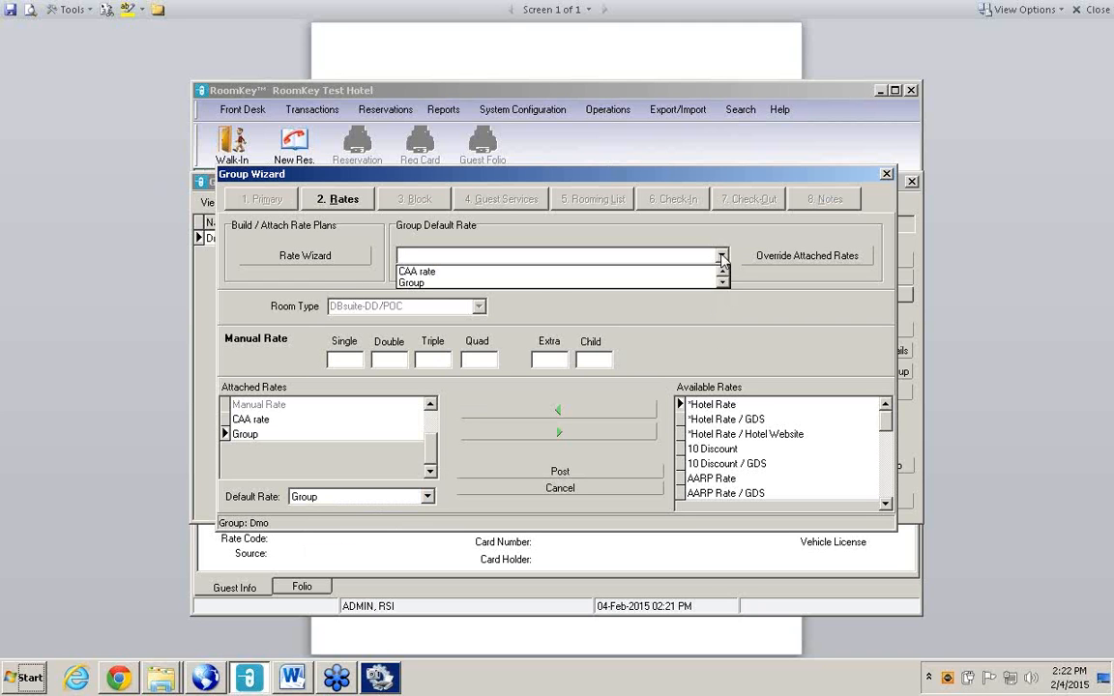
pyautogui.click(416, 283)
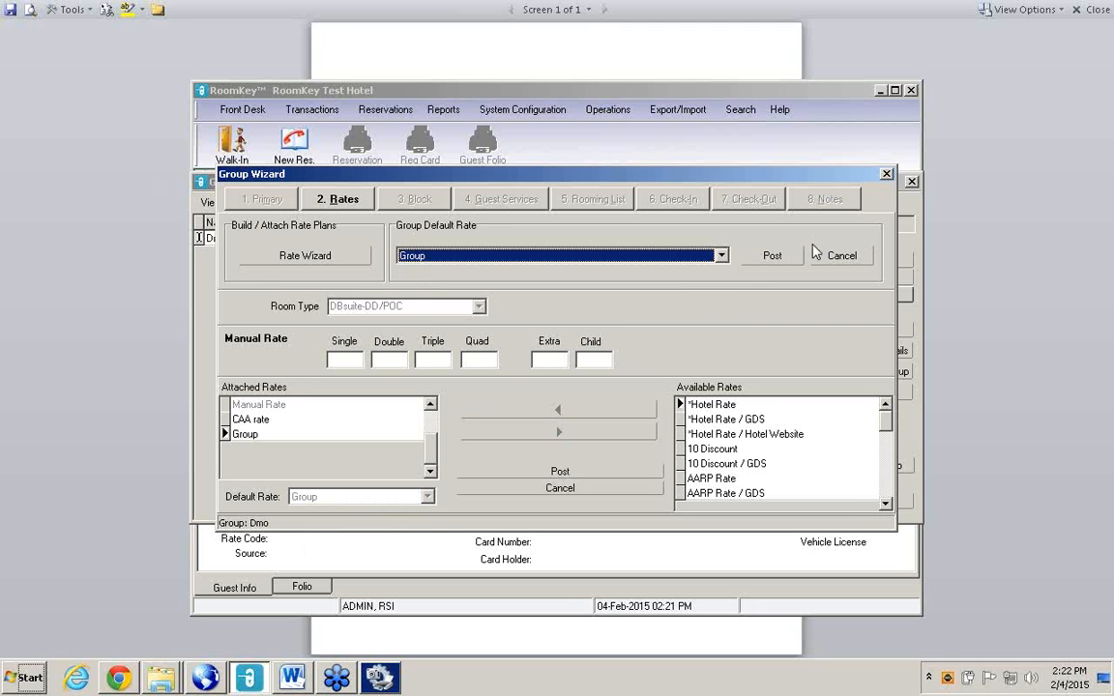
pyautogui.click(790, 257)
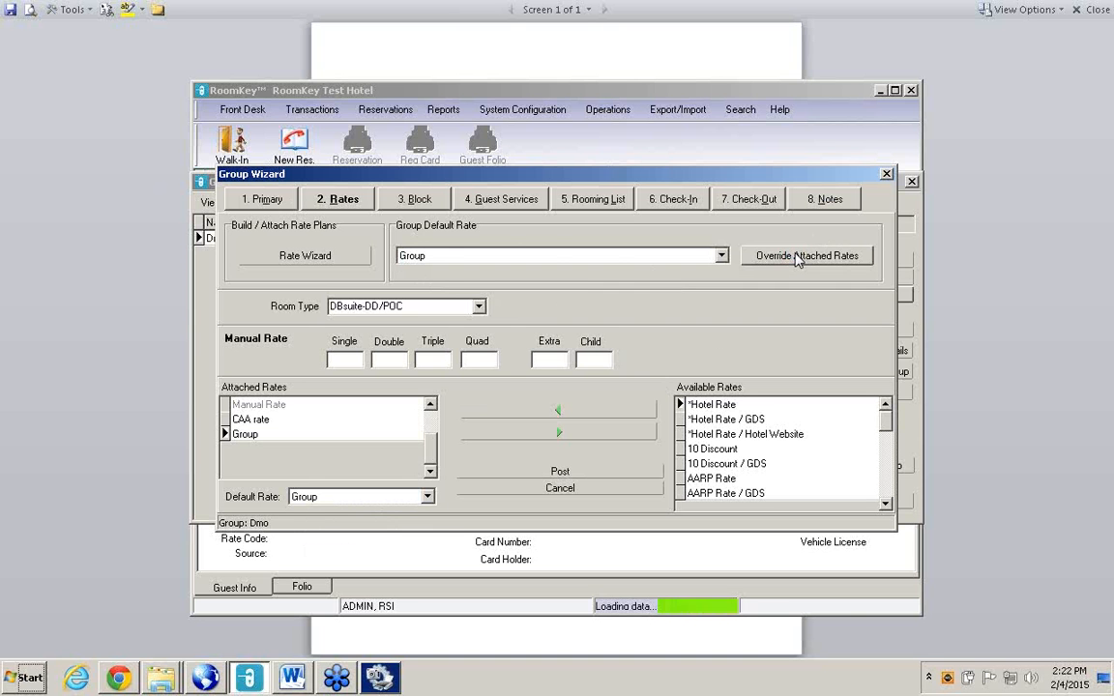
# - Override the Group rate for Wed Feb 11 to 89 for single, double, triple and quad on all room types, save and close the overrides
pyautogui.click(797, 257)
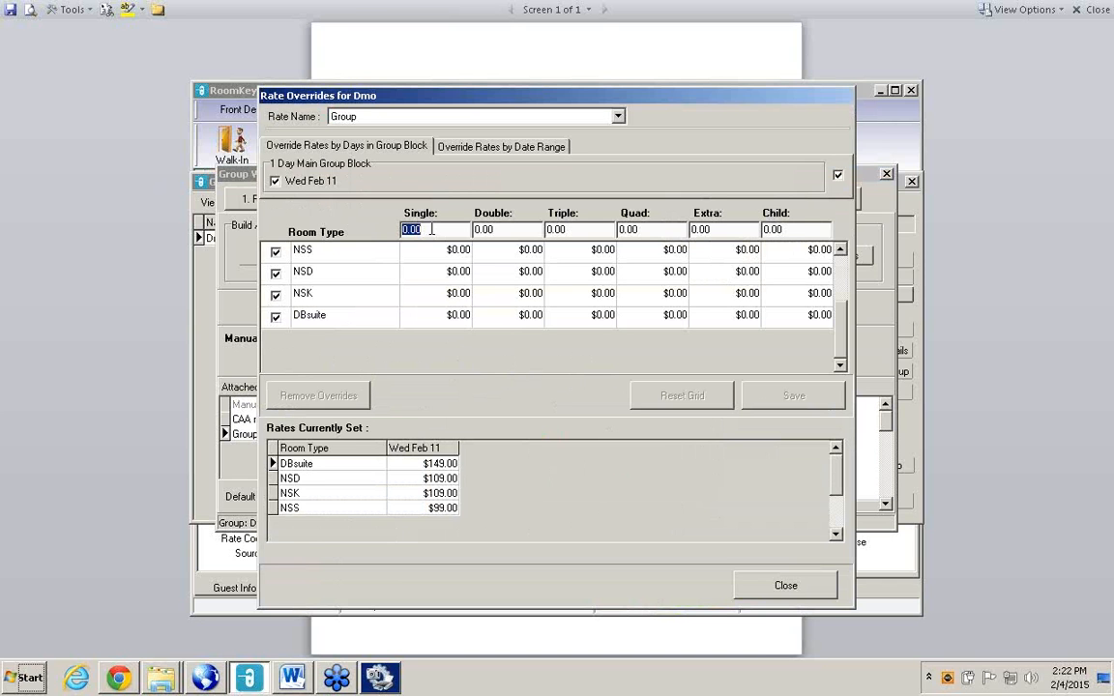
pyautogui.write('89')
pyautogui.press('Tab')
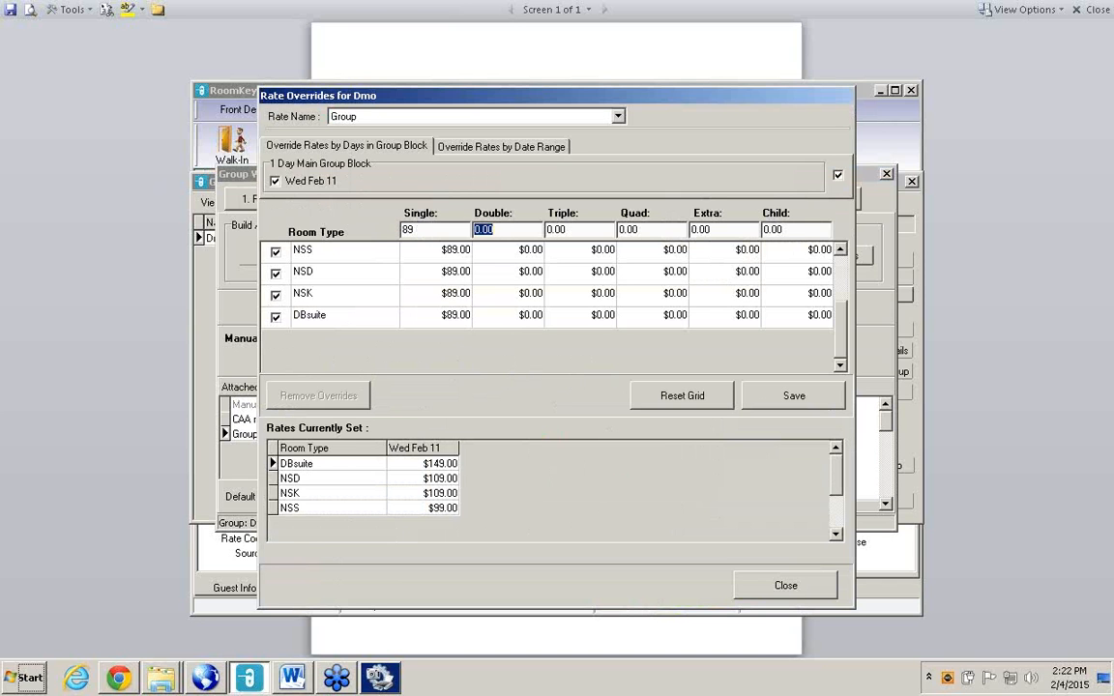
pyautogui.write('89')
pyautogui.press('Tab')
pyautogui.write('89')
pyautogui.press('Tab')
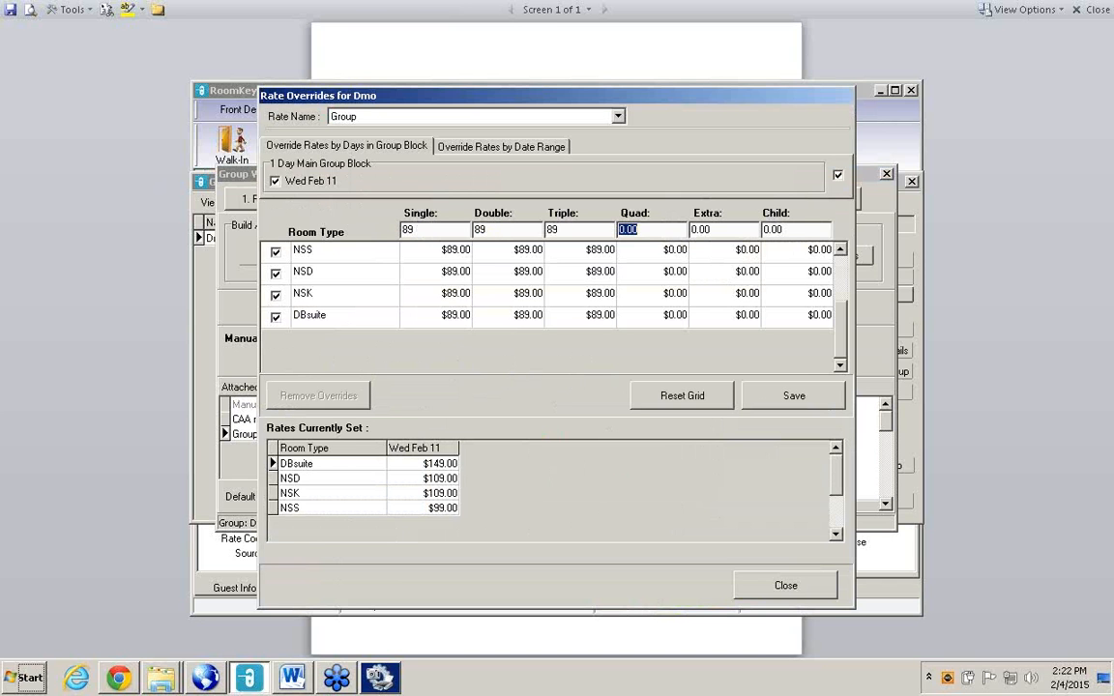
pyautogui.write('89')
pyautogui.press('Tab')
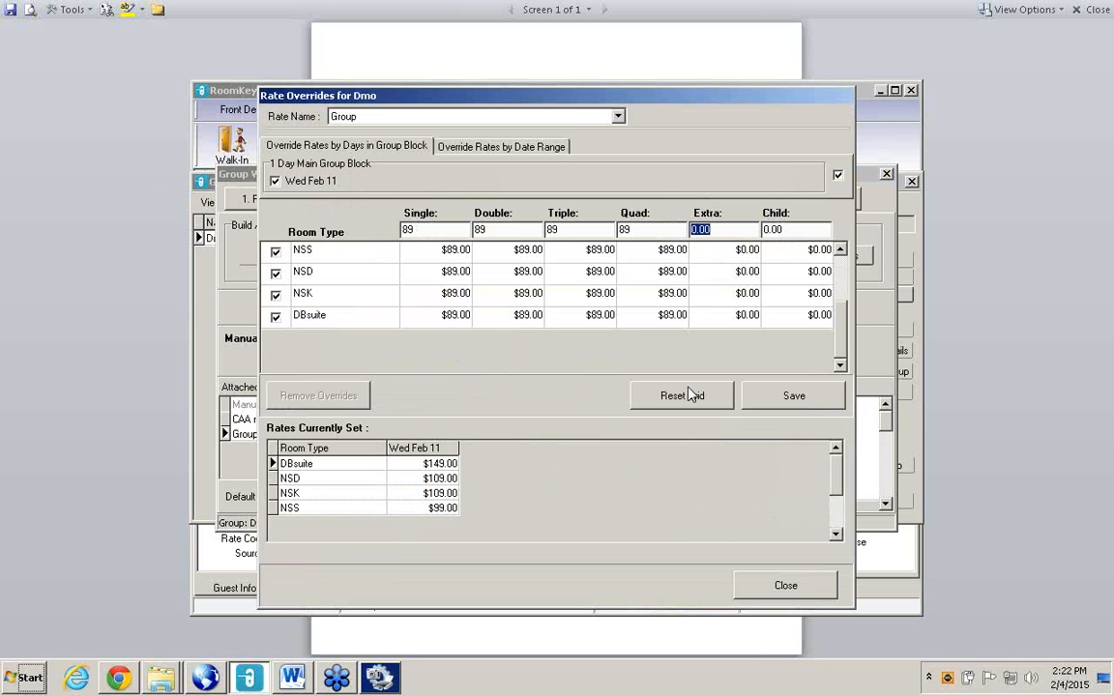
pyautogui.click(781, 396)
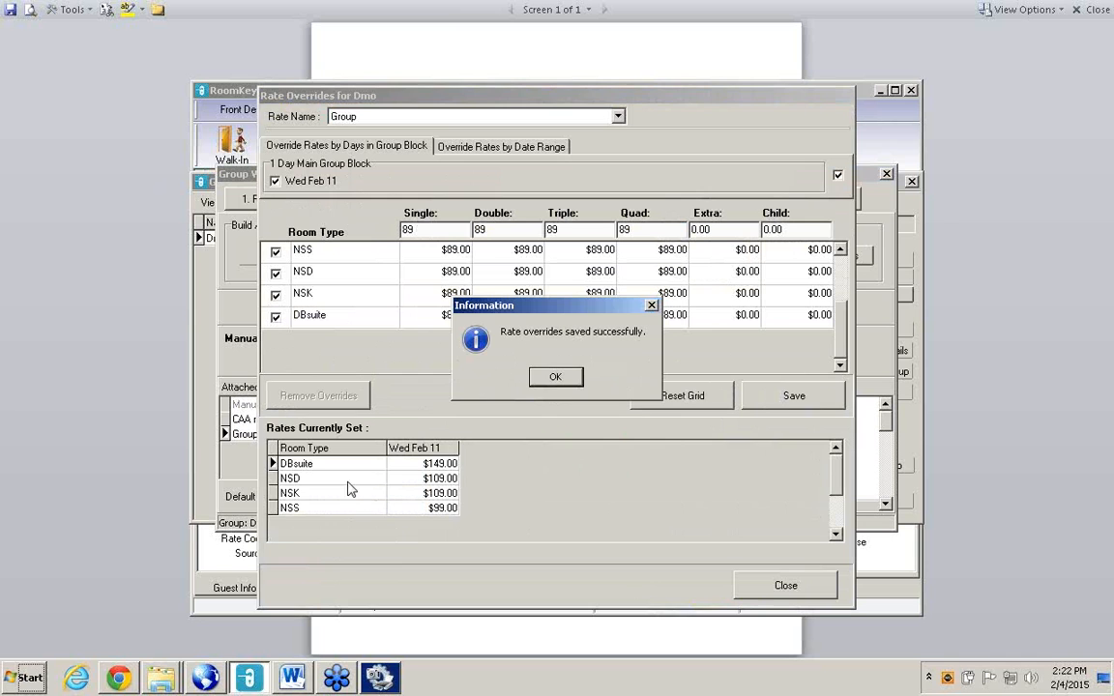
pyautogui.click(559, 379)
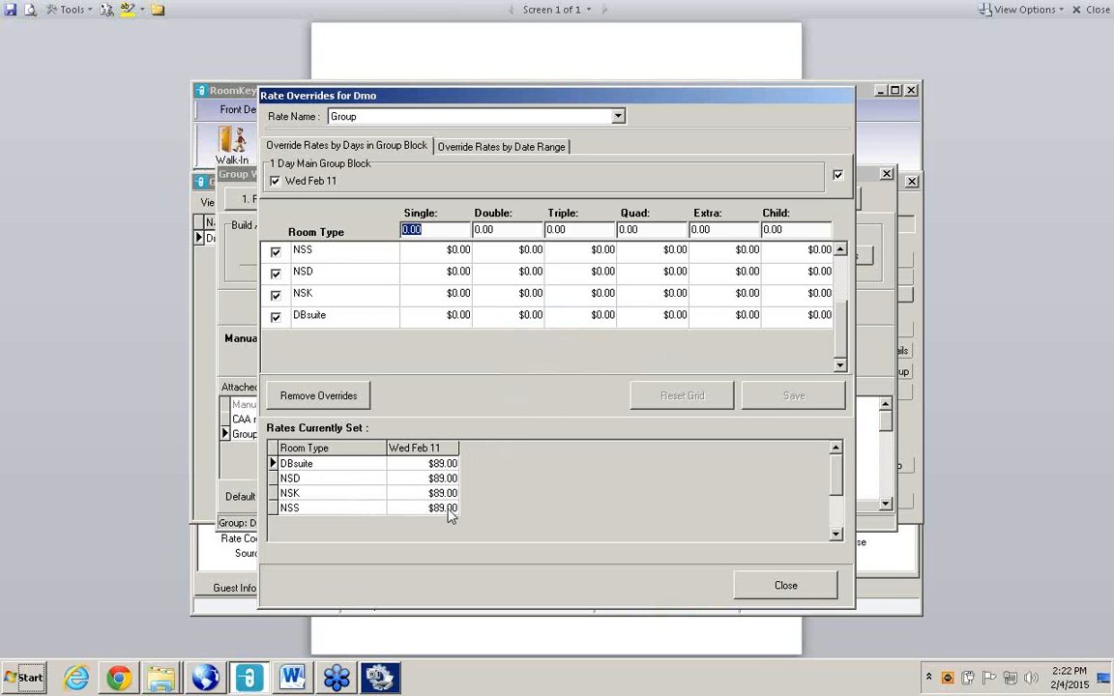
pyautogui.click(797, 591)
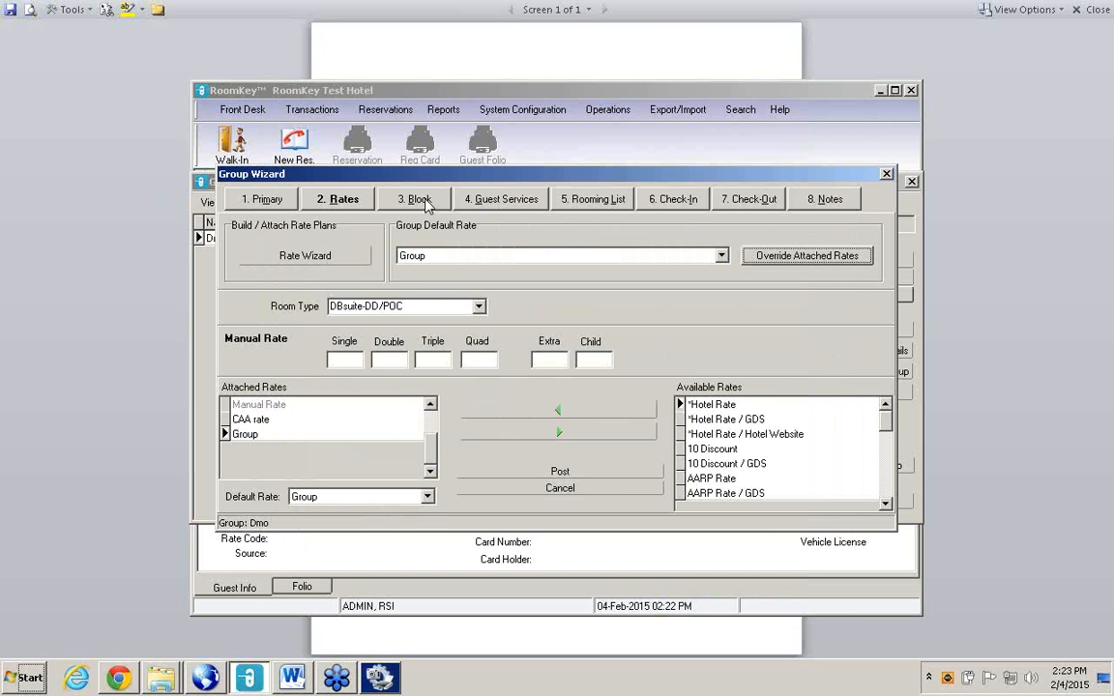
# - Check the room rates in the Dmo group's block, and close the group windows
pyautogui.click(424, 201)
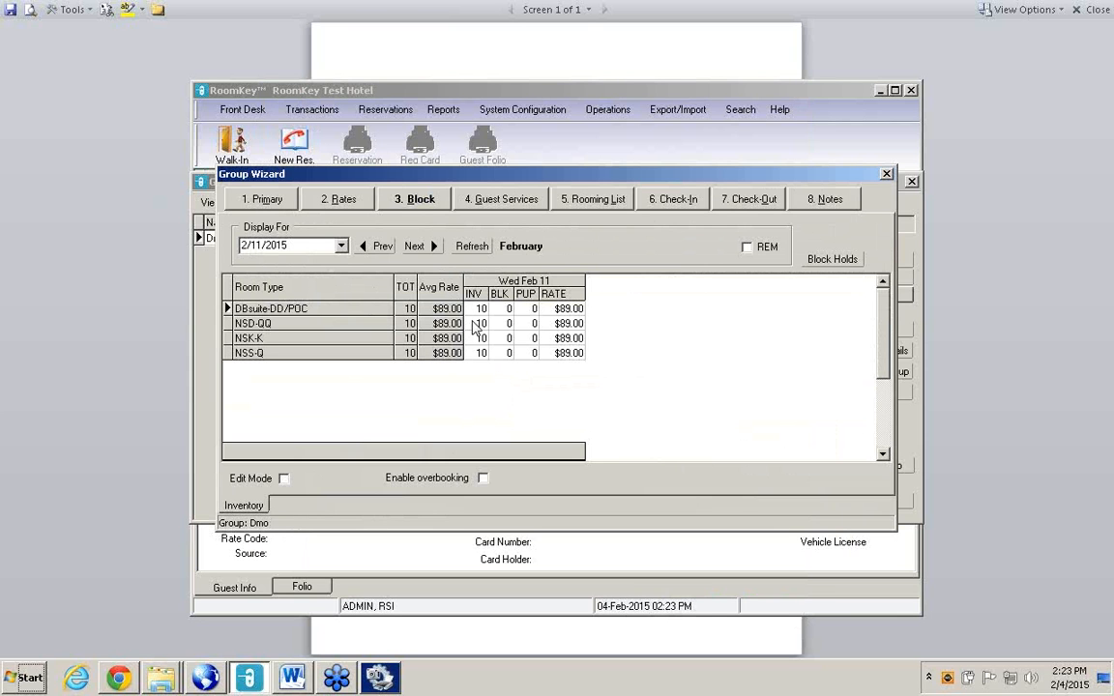
pyautogui.click(888, 176)
pyautogui.click(912, 182)
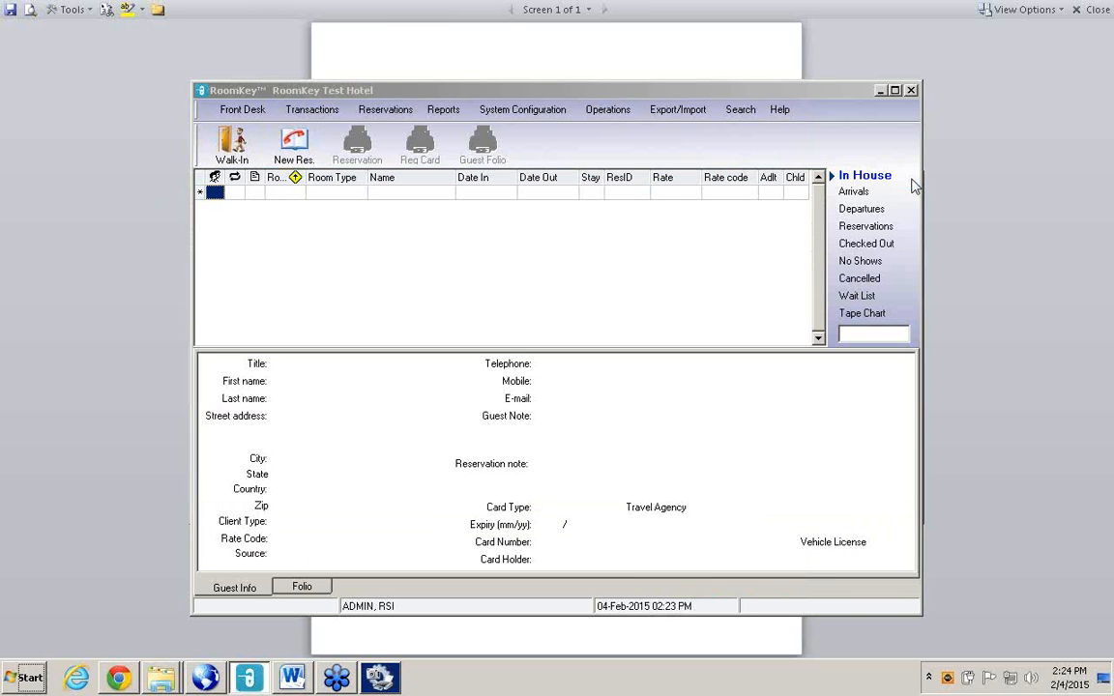
# - View the *Hotel Rate calendar in the Rate Wizard for room type NSS and rate type Hotel Website
pyautogui.click(538, 114)
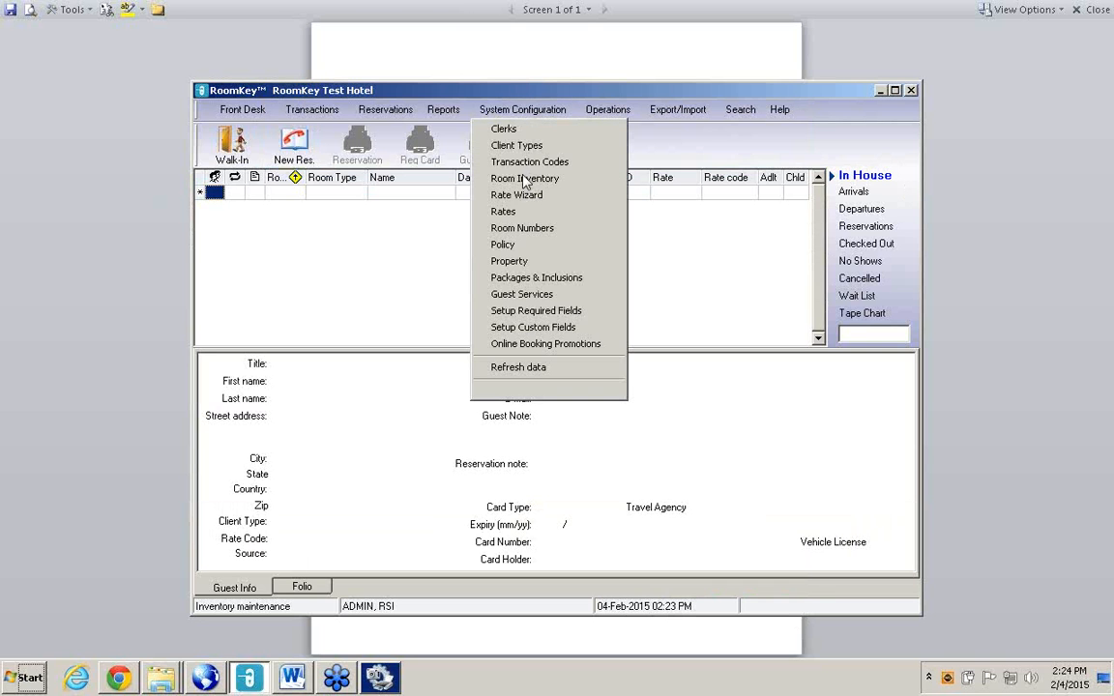
pyautogui.click(521, 198)
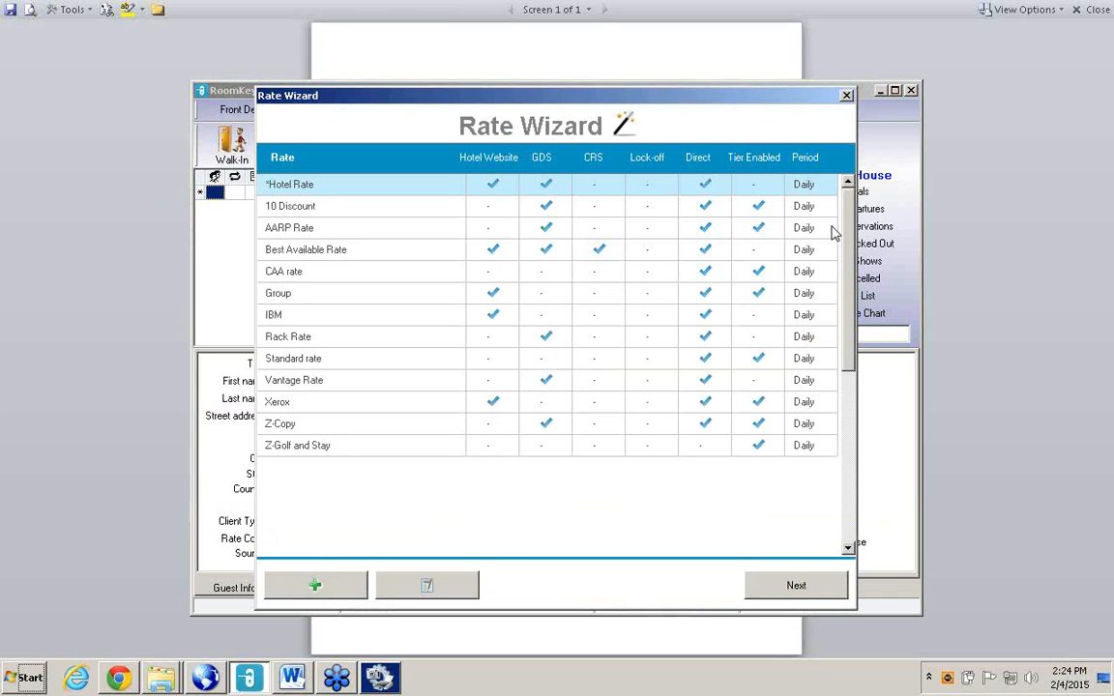
pyautogui.click(1102, 47)
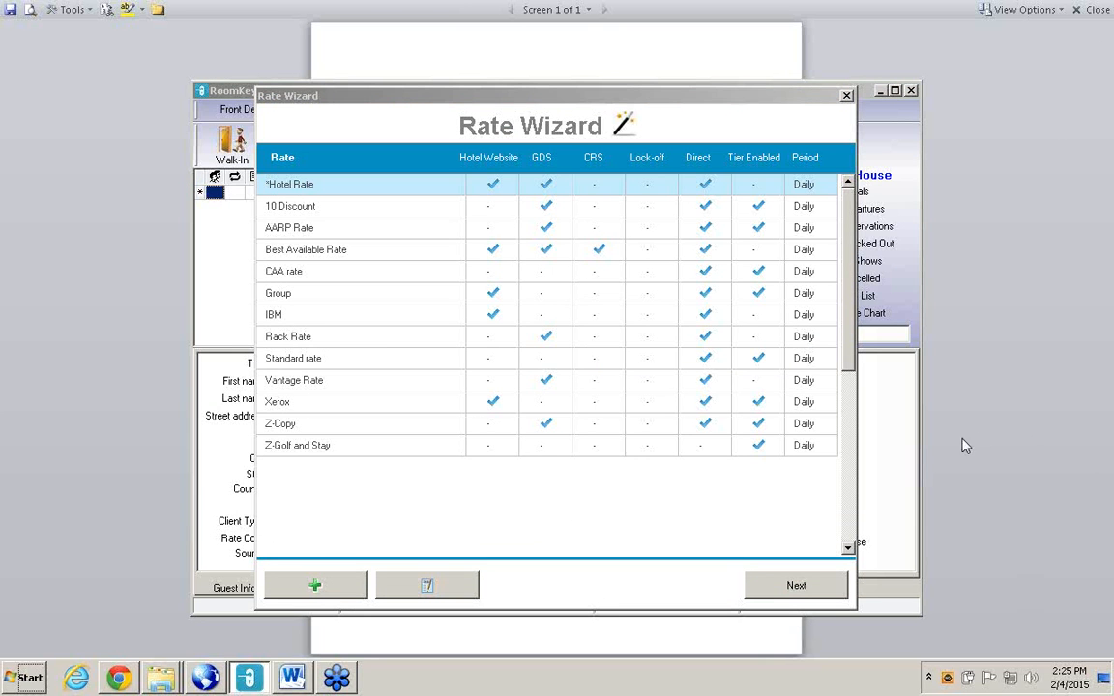
pyautogui.click(796, 586)
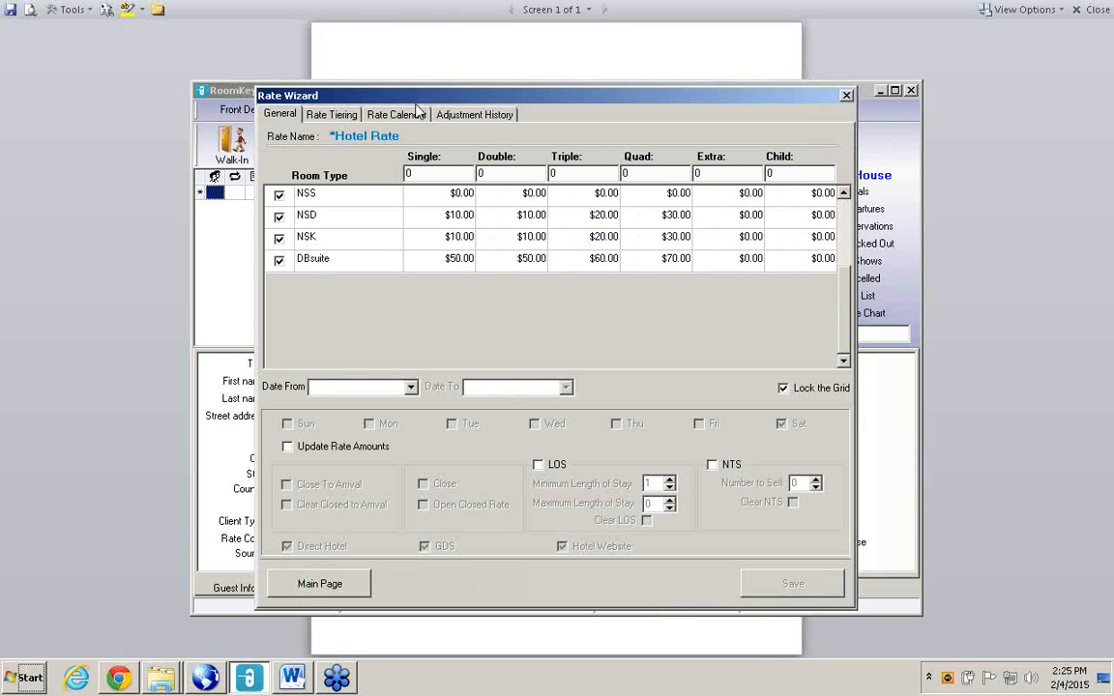
pyautogui.click(395, 115)
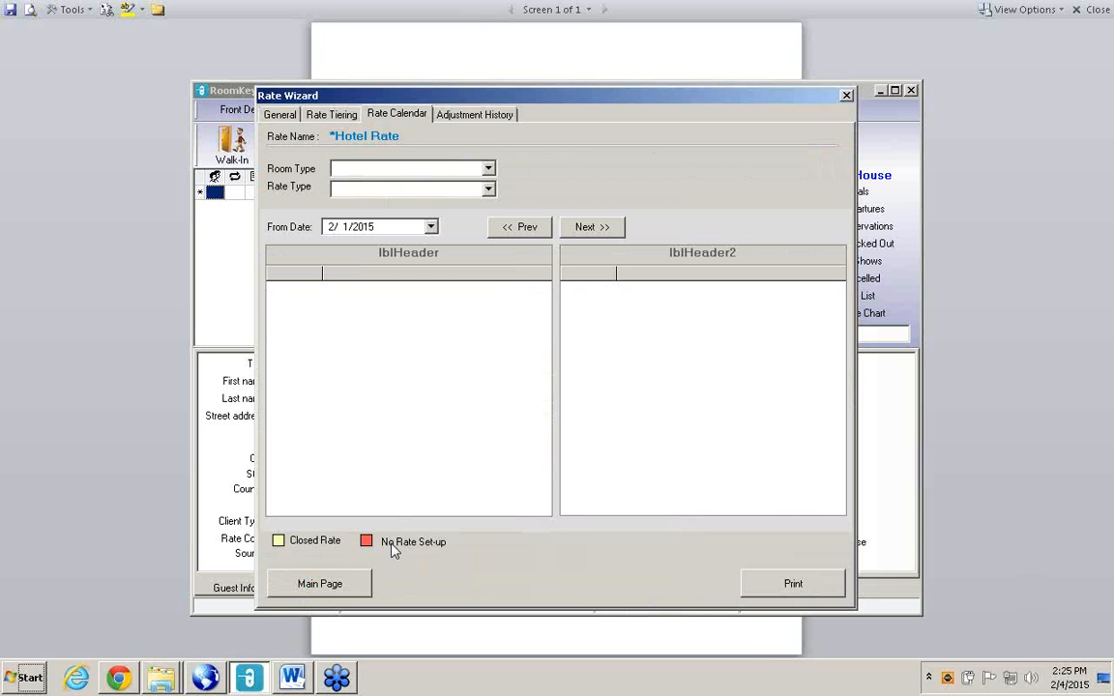
pyautogui.click(488, 169)
pyautogui.click(378, 185)
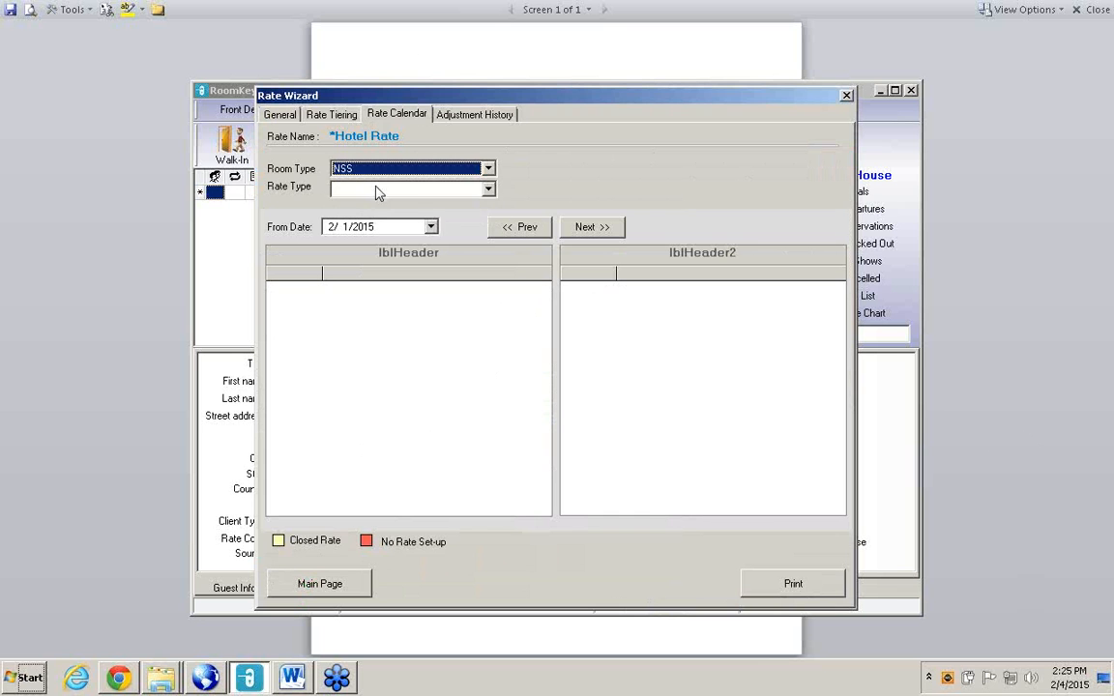
pyautogui.click(488, 189)
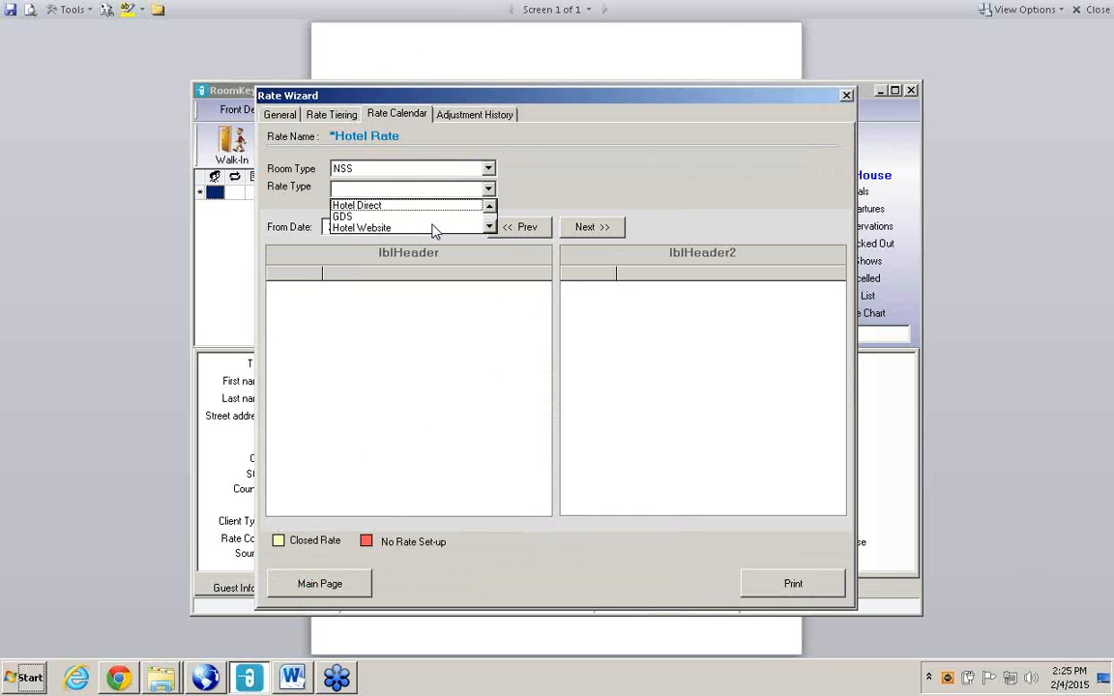
pyautogui.click(432, 228)
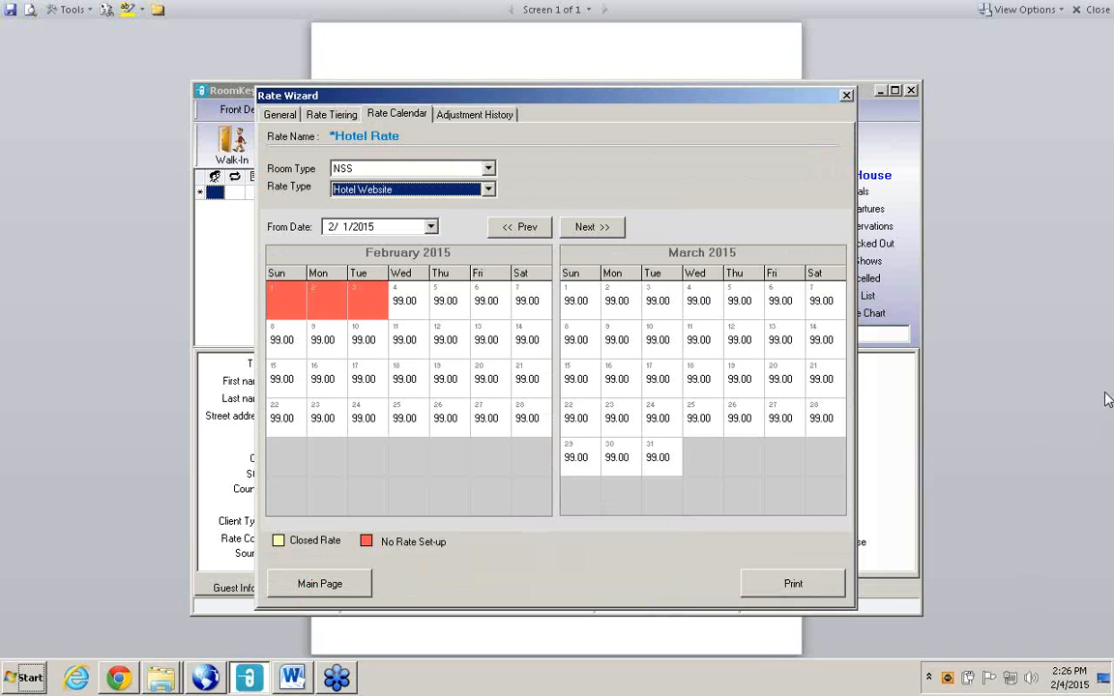
pyautogui.click(1104, 453)
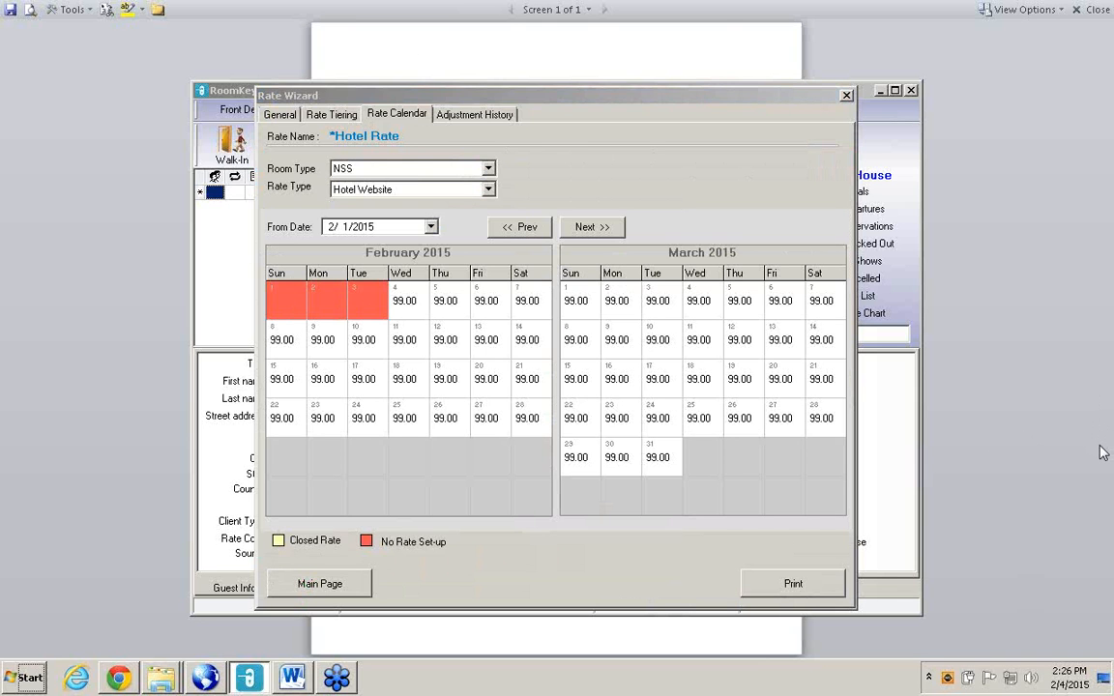